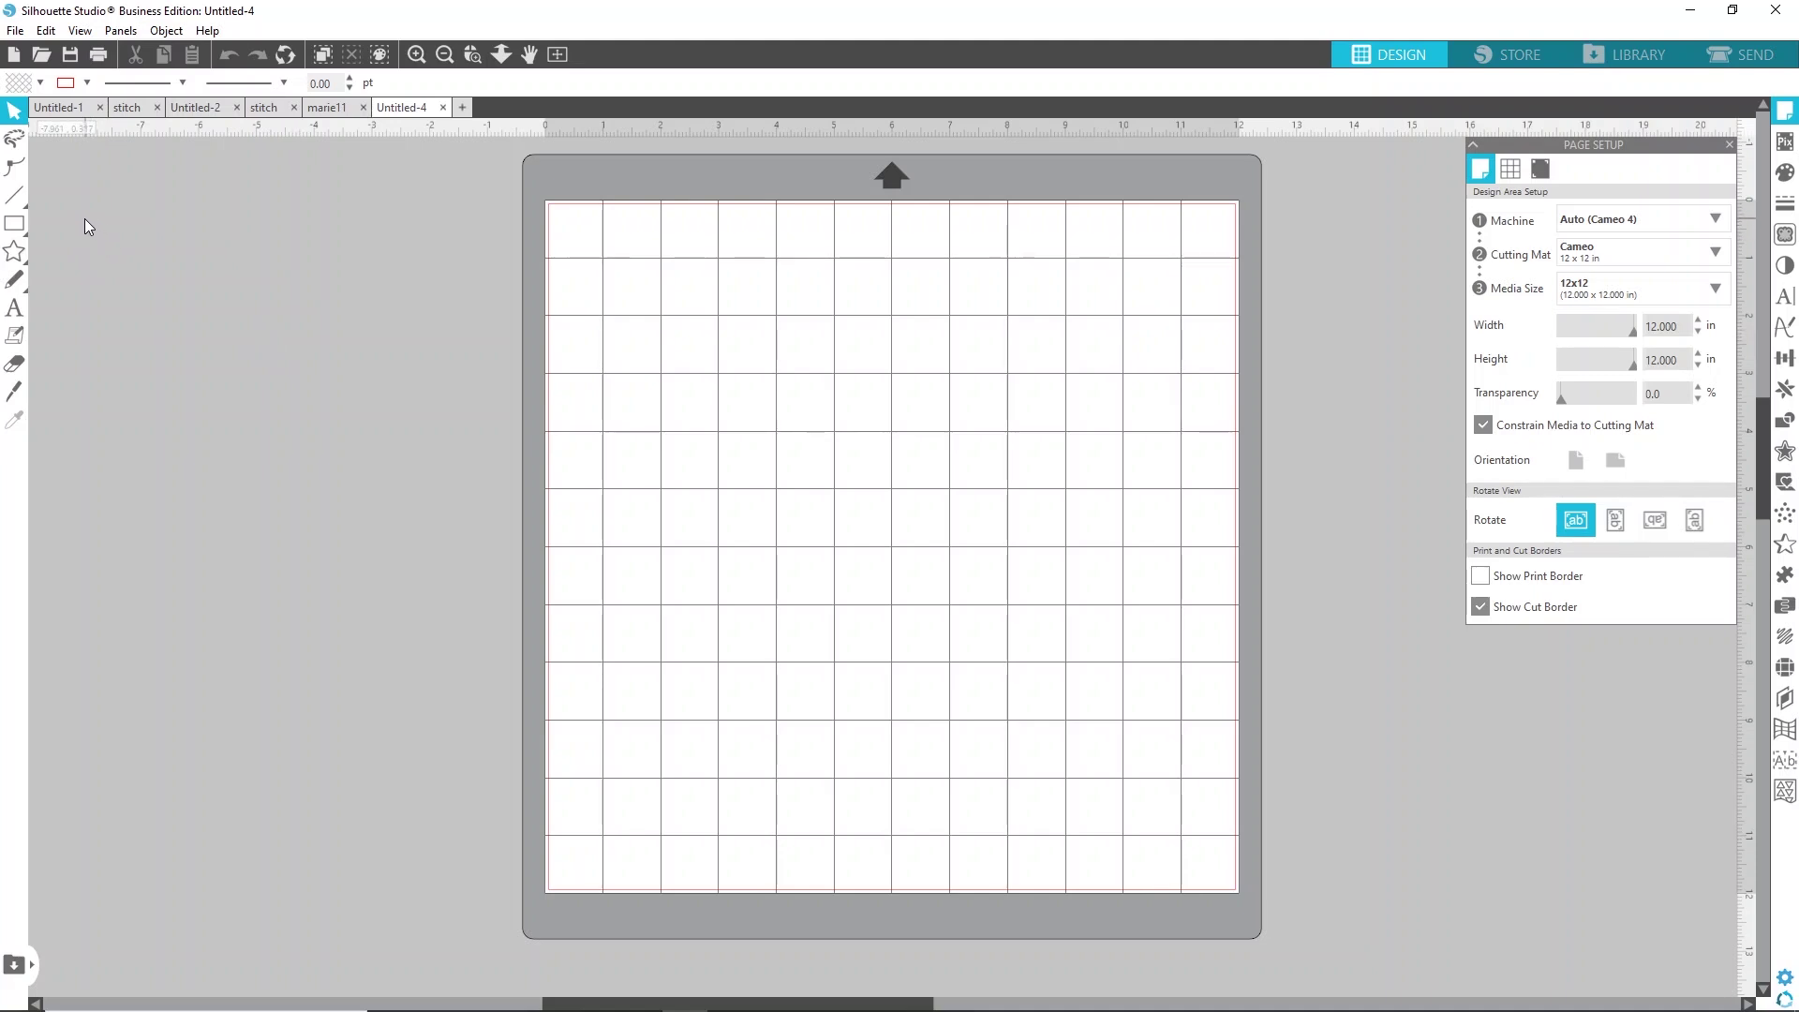
- Open the cat line-drawing image Disney-Coloring-Pages-Marie-768x981 from the Disney folder
{"action": "left_click", "coordinate": [12, 32]}
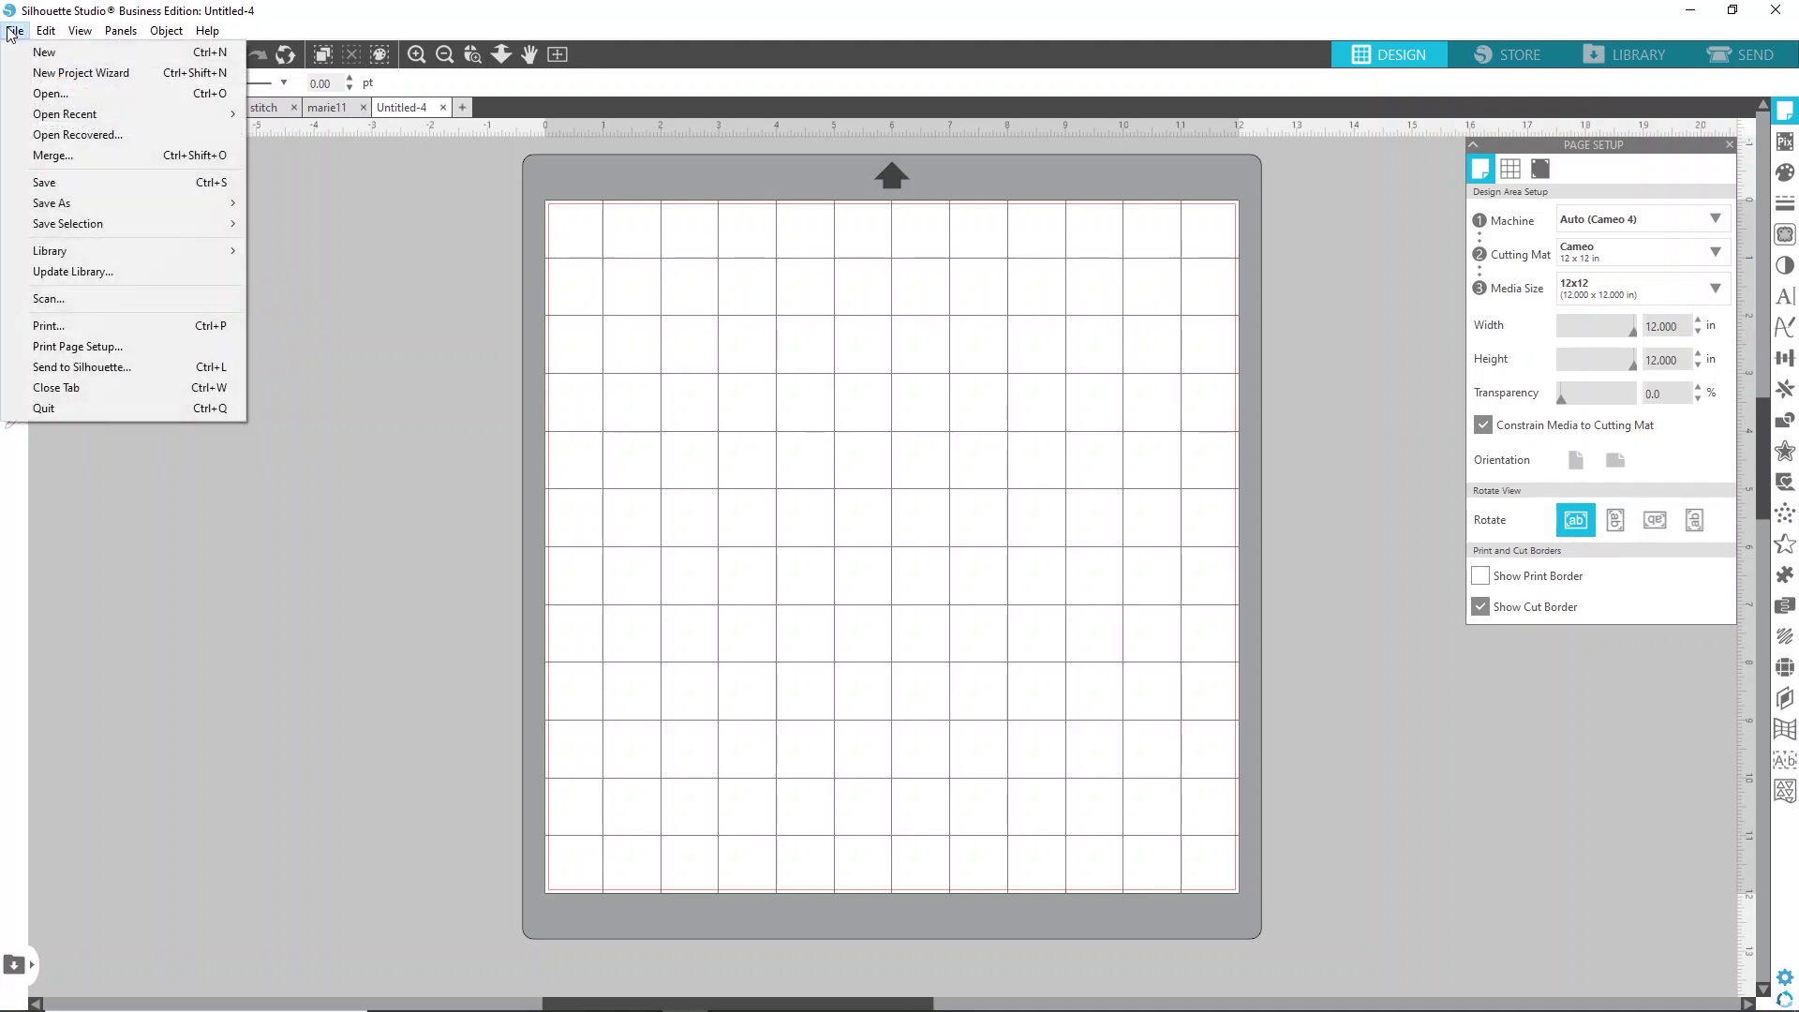
{"action": "left_click", "coordinate": [76, 97]}
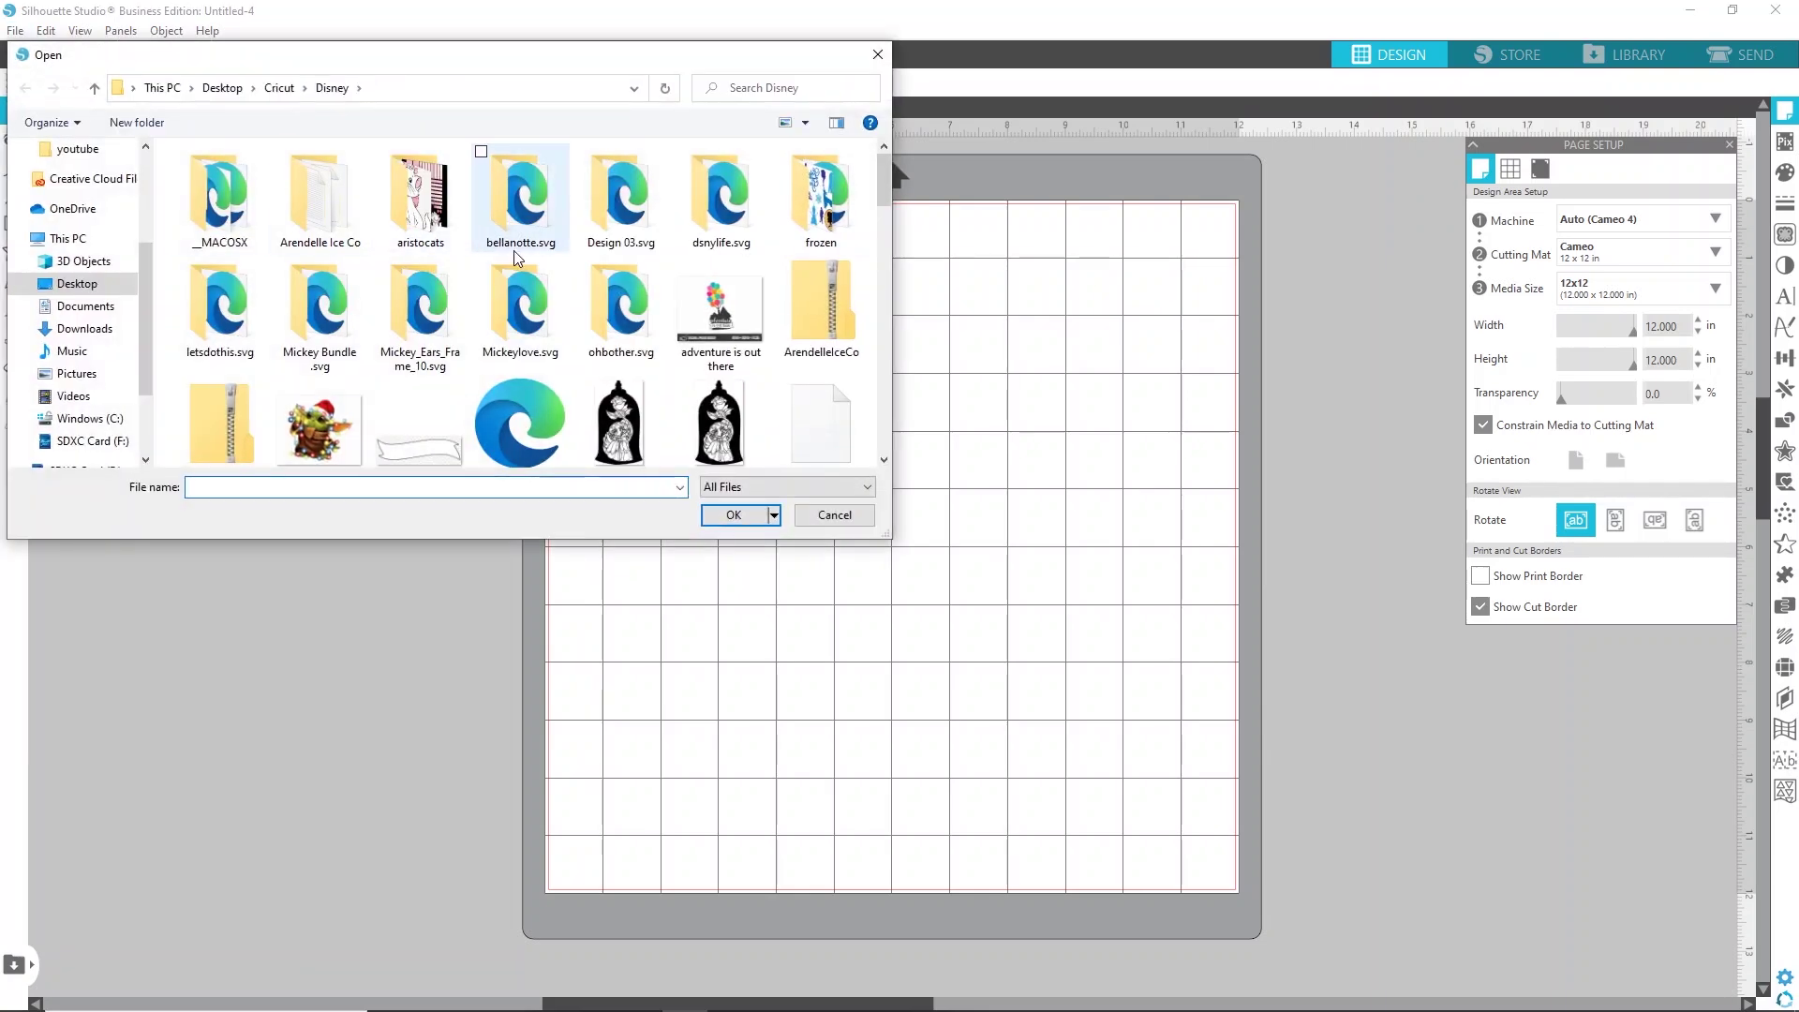
{"action": "scroll", "coordinate": [518, 261], "scroll_direction": "down", "scroll_amount": 5}
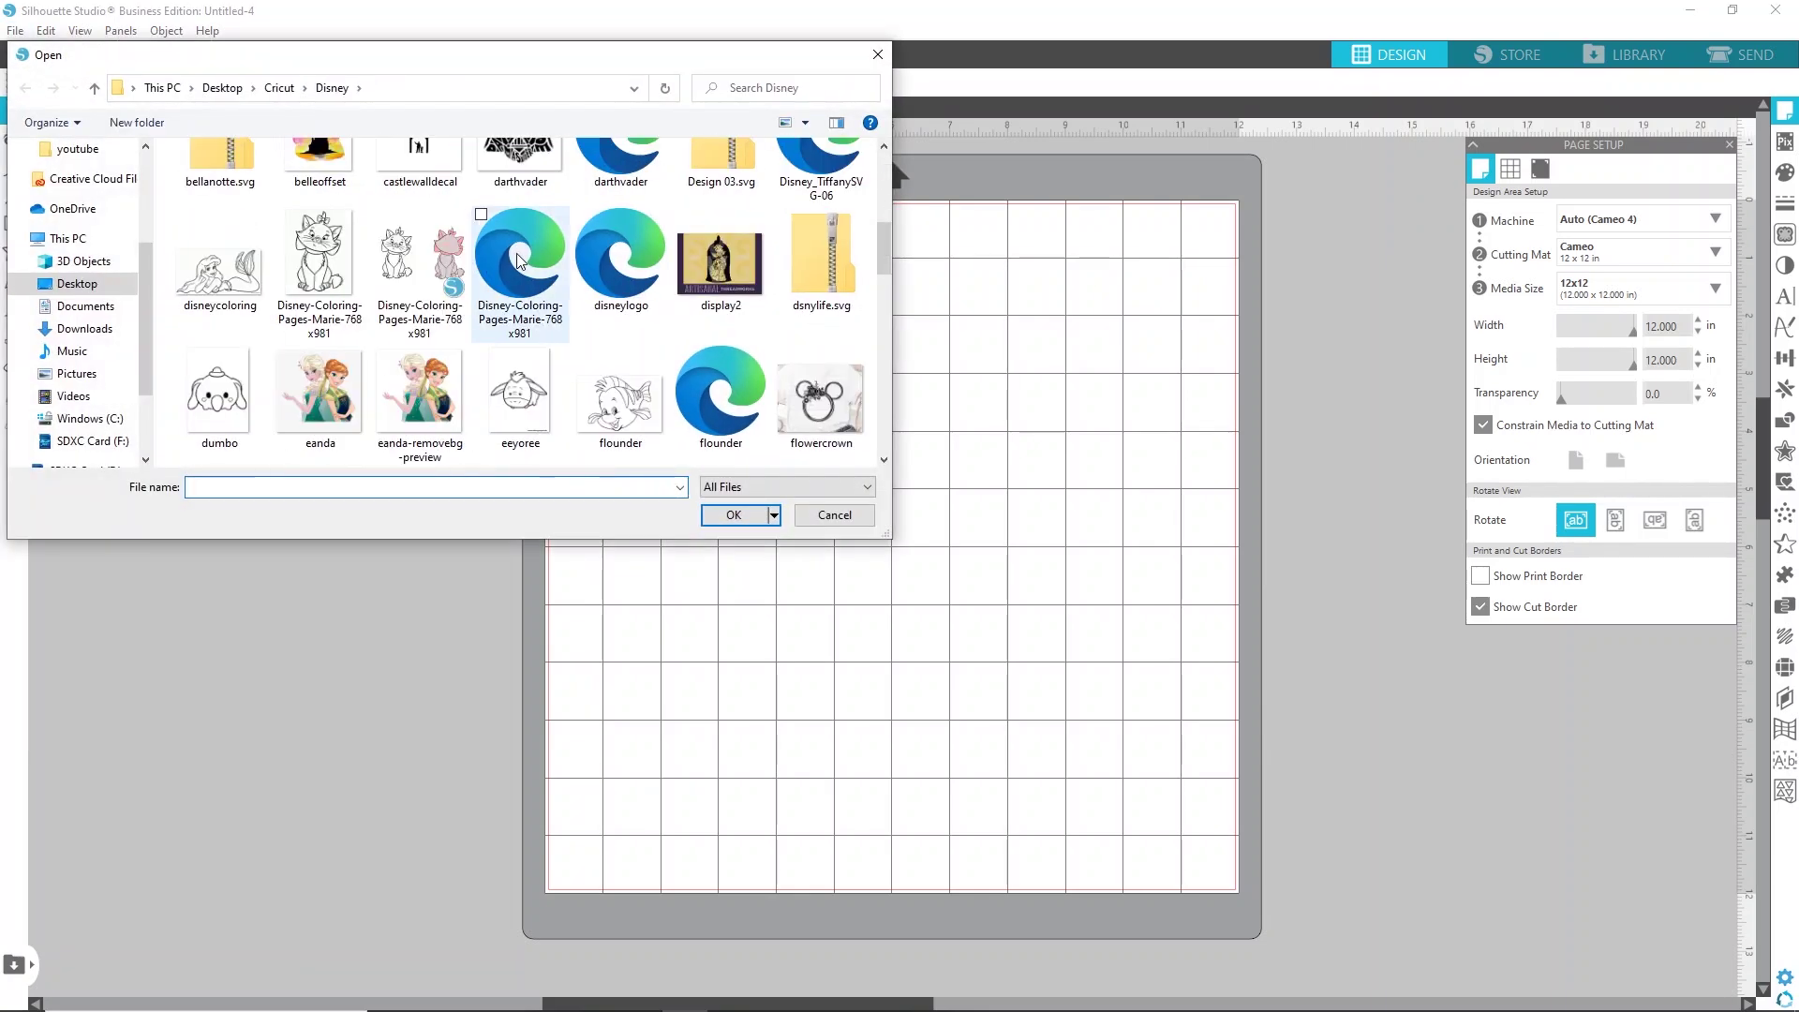
{"action": "double_click", "coordinate": [330, 260]}
{"action": "left_click_drag", "start_coordinate": [750, 482], "coordinate": [892, 525]}
{"action": "left_click", "coordinate": [646, 462]}
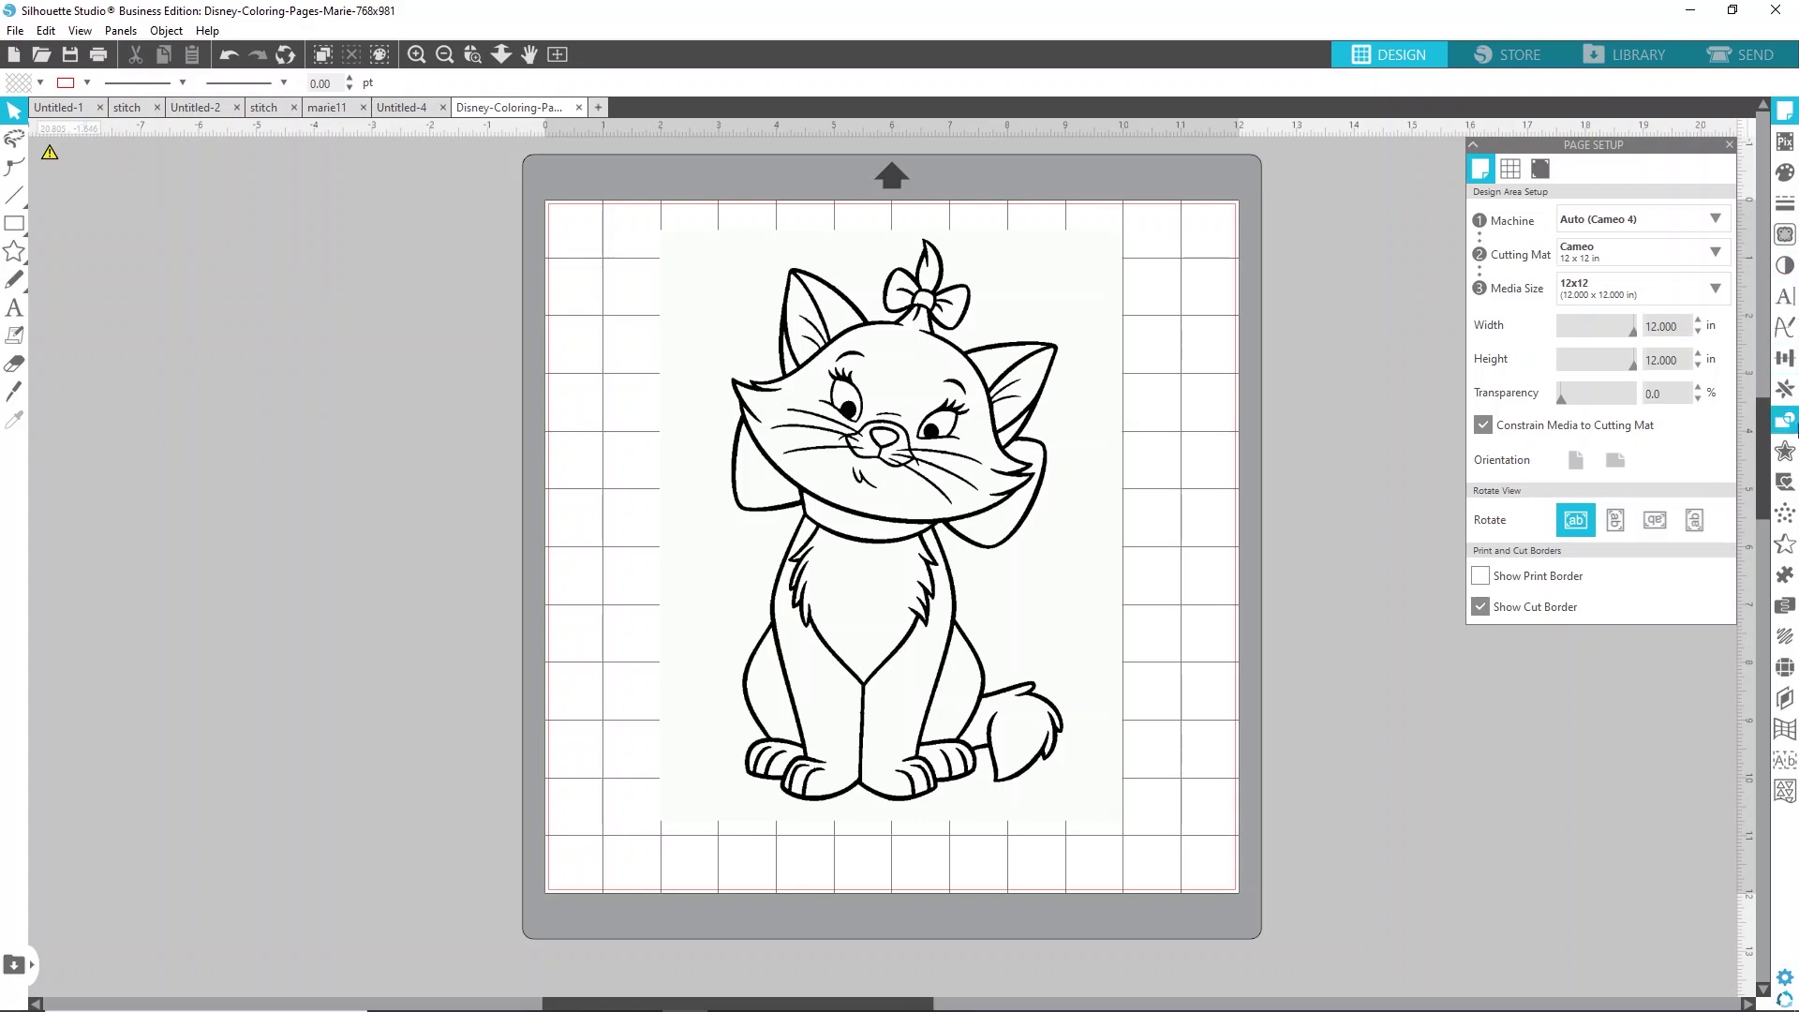
- Select a trace area around the whole cat drawing and trace only its outer edge
{"action": "left_click", "coordinate": [1786, 243]}
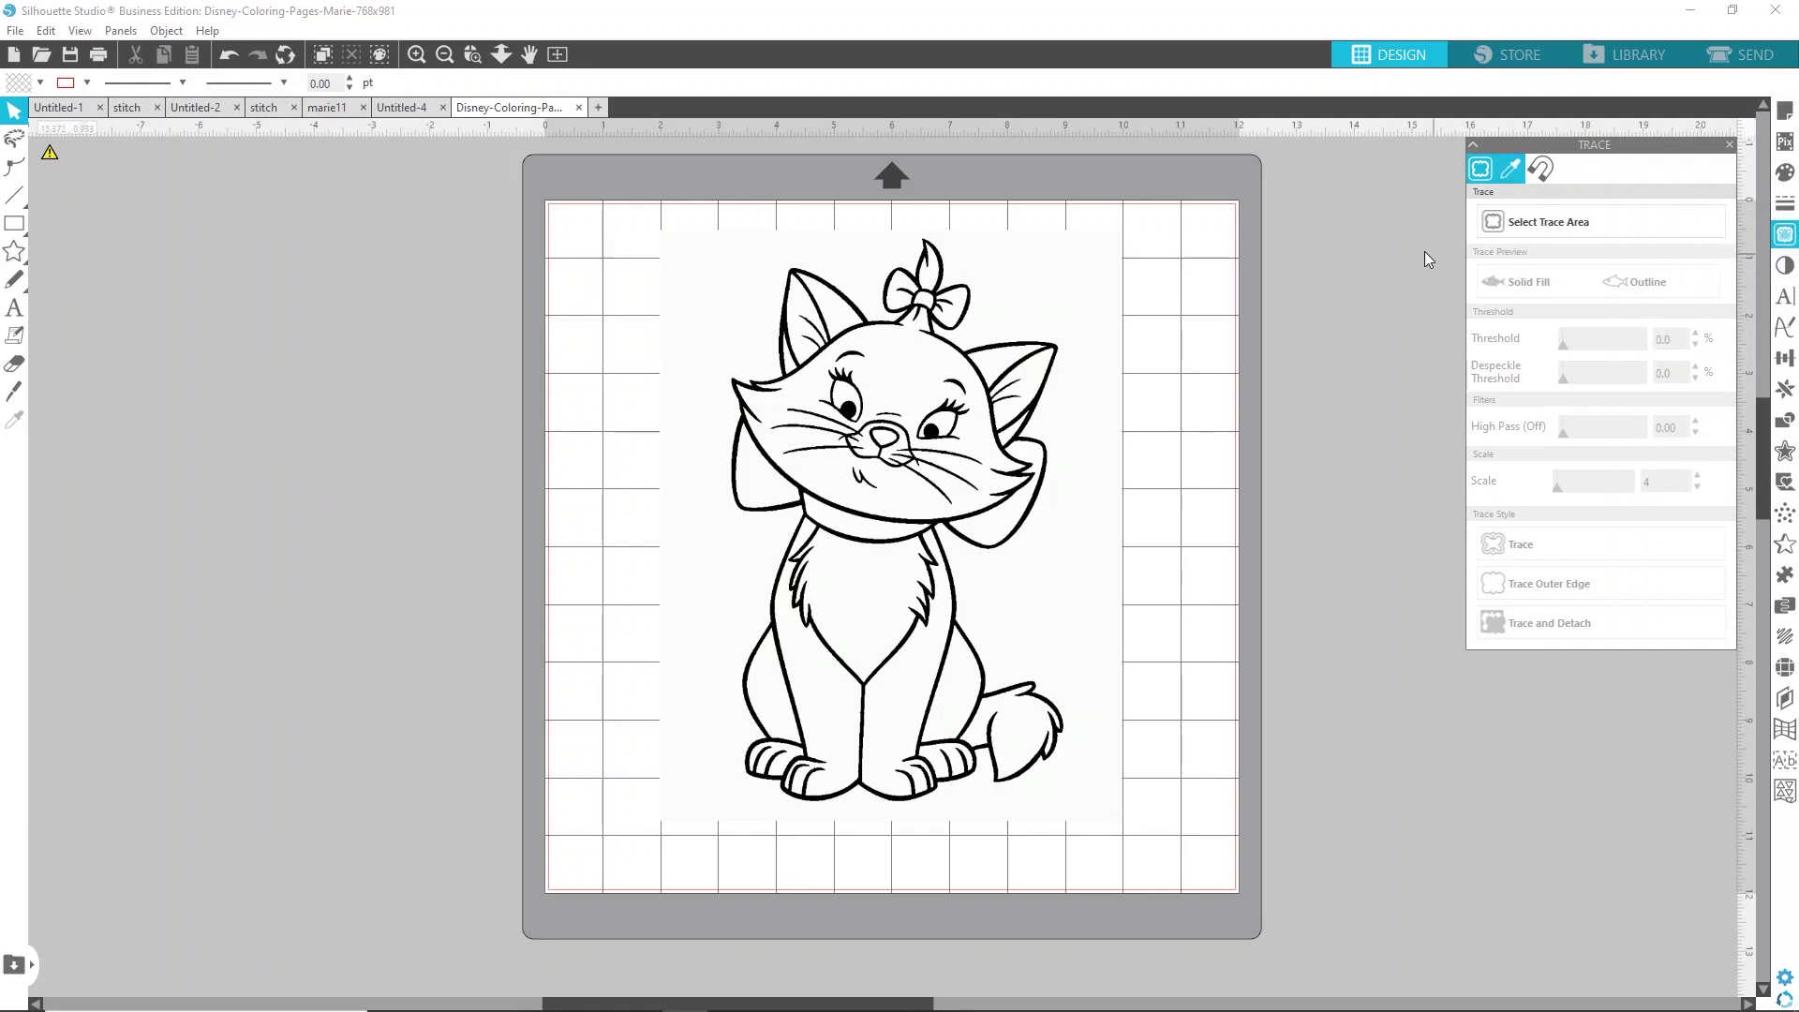
{"action": "left_click", "coordinate": [1538, 223]}
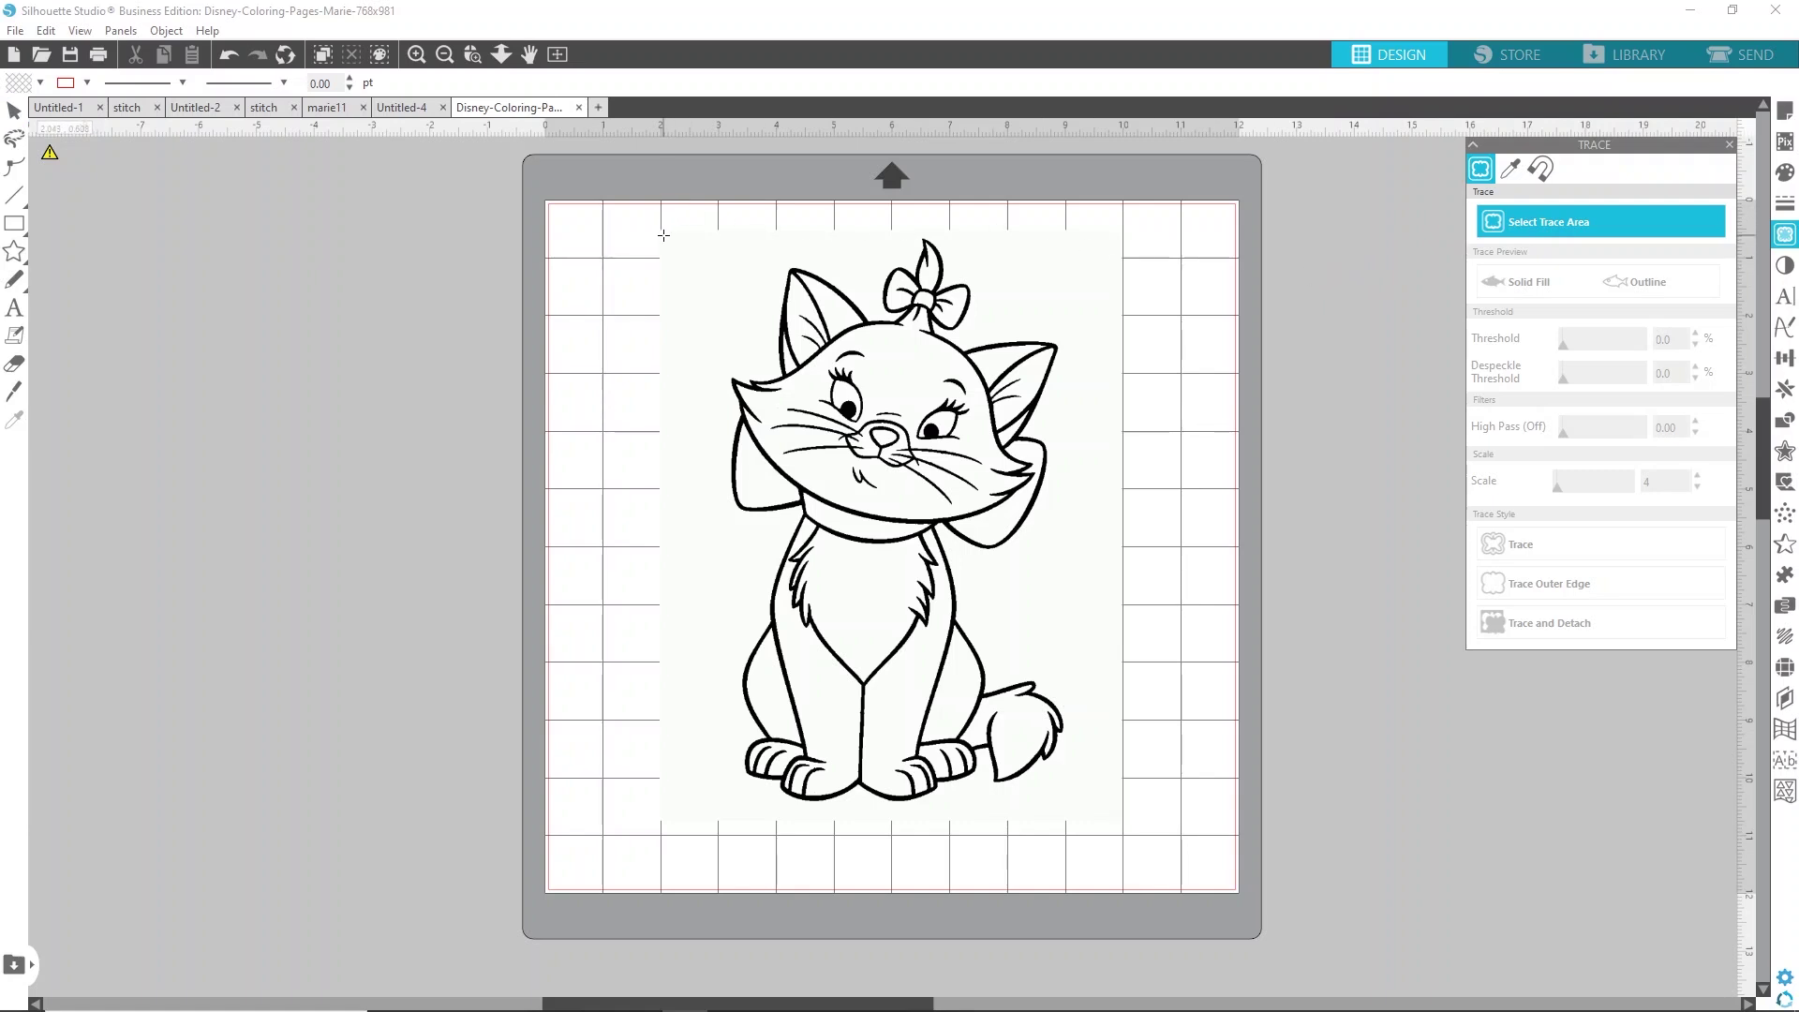
{"action": "mouse_move", "coordinate": [661, 229]}
{"action": "left_mouse_down"}
{"action": "mouse_move", "coordinate": [700, 247]}
{"action": "mouse_move", "coordinate": [1008, 570]}
{"action": "mouse_move", "coordinate": [1108, 821]}
{"action": "mouse_move", "coordinate": [1268, 855]}
{"action": "mouse_move", "coordinate": [1089, 822]}
{"action": "left_mouse_up"}
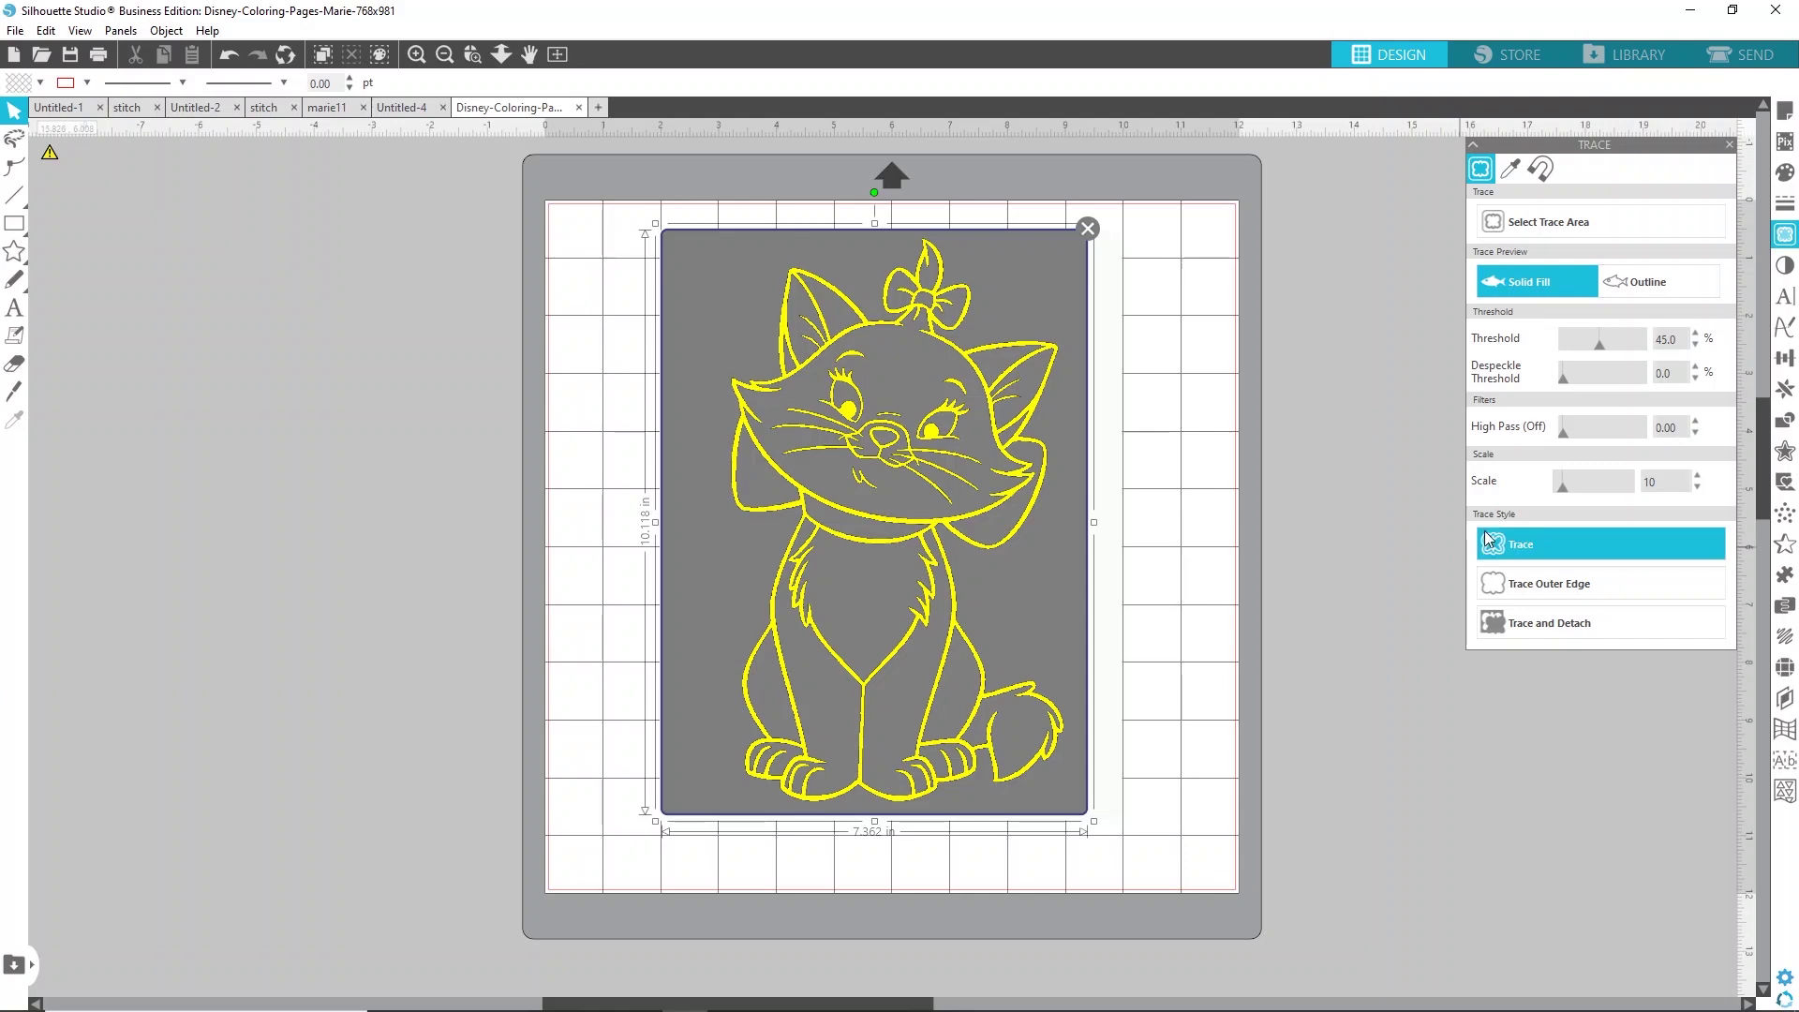
{"action": "left_click", "coordinate": [1587, 585]}
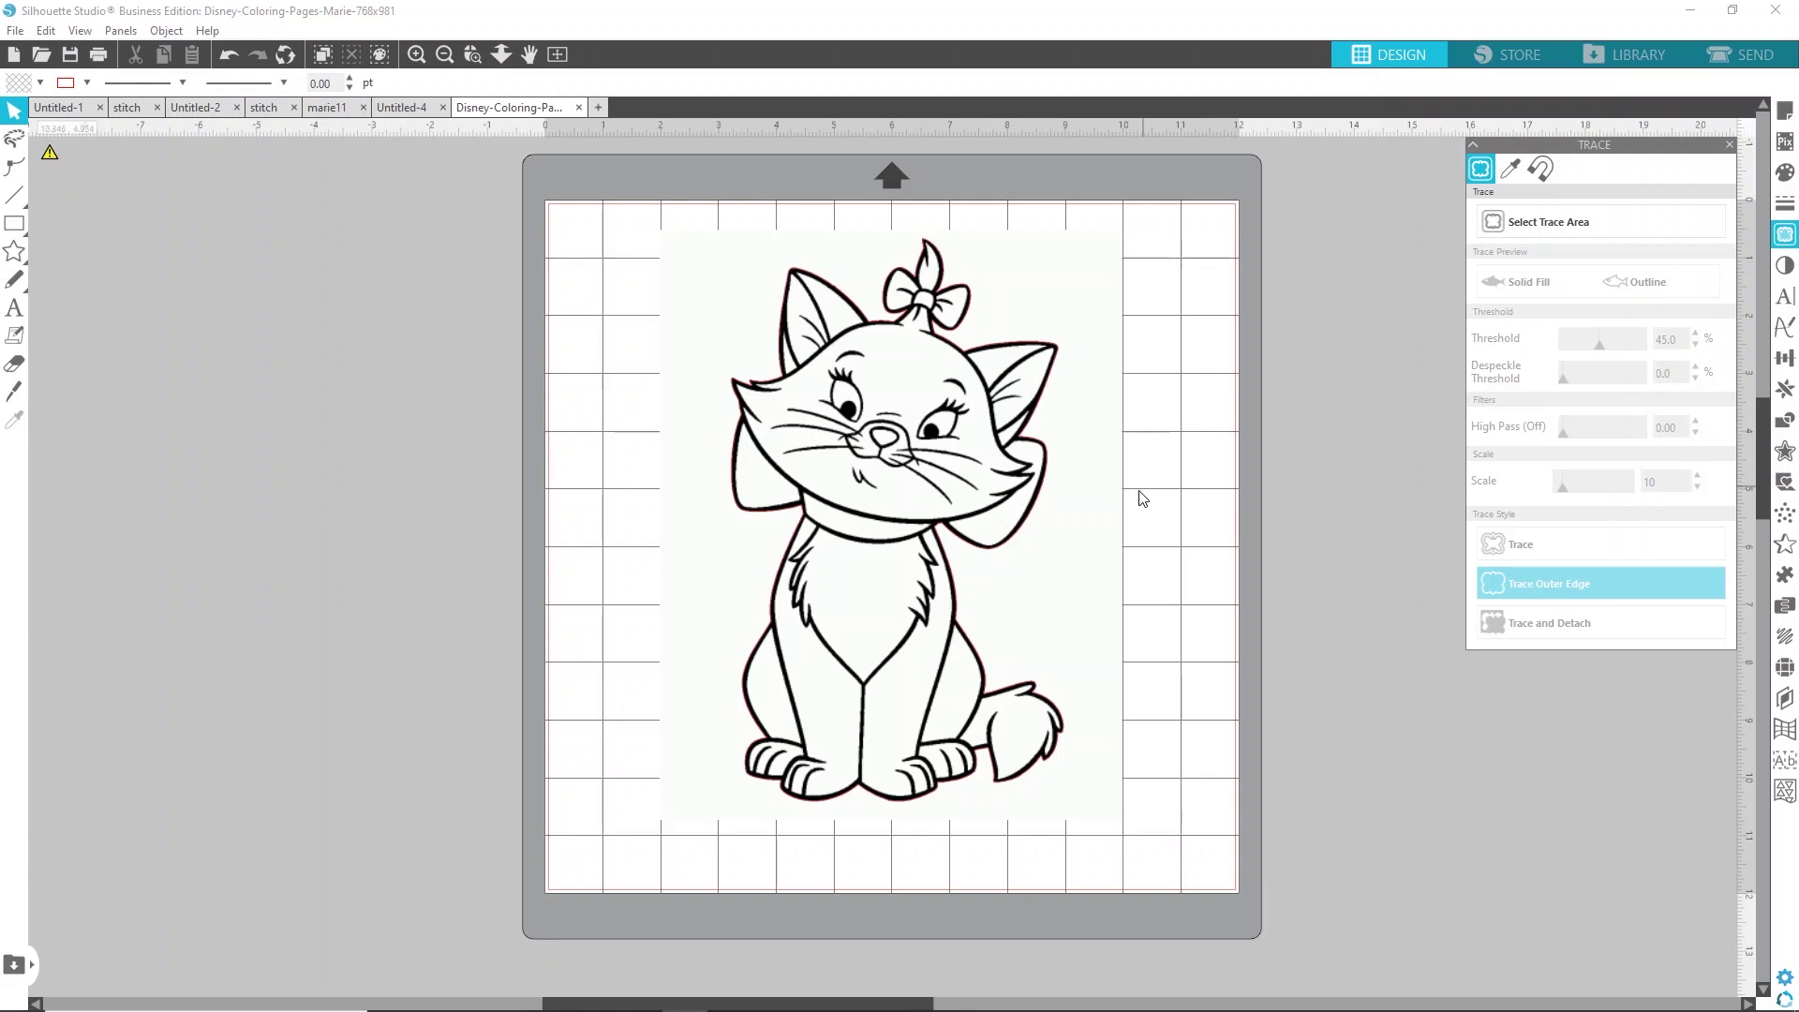
- Move the cat picture off its trace to the left and shift the traced outline to the right part of the mat
{"action": "left_click_drag", "start_coordinate": [1077, 530], "coordinate": [678, 517]}
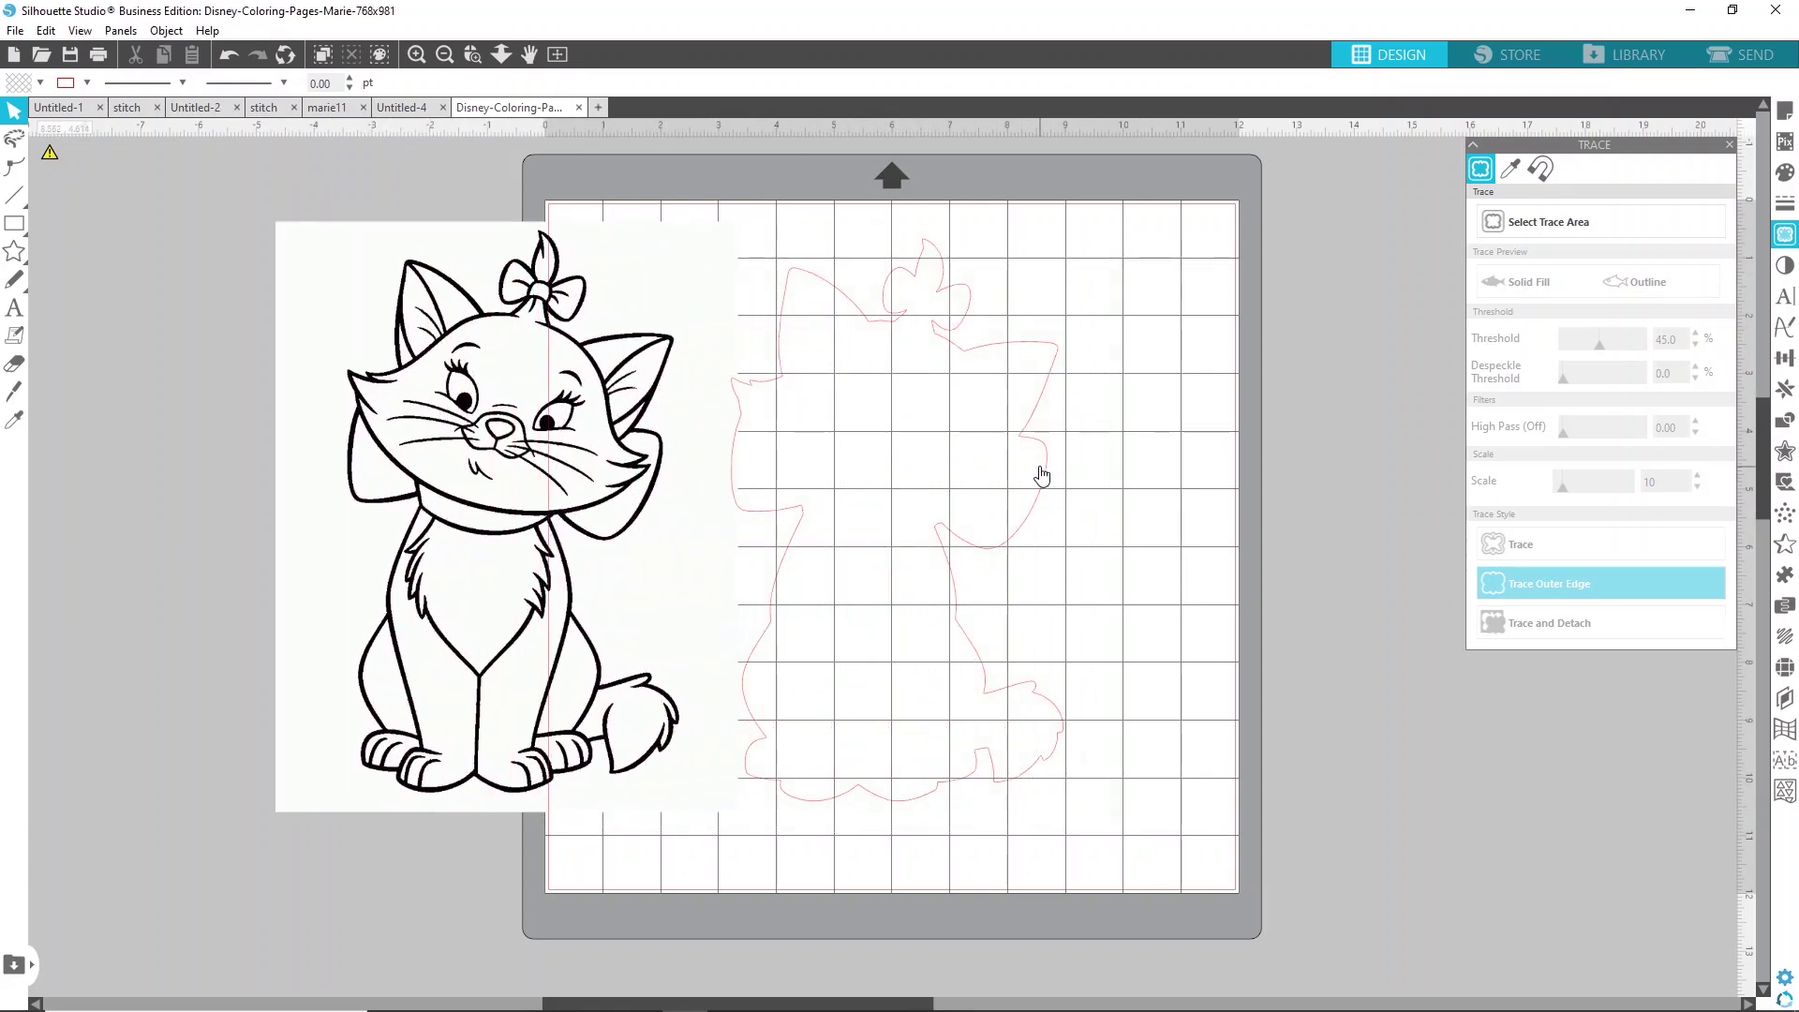
{"action": "left_click", "coordinate": [1036, 478]}
{"action": "left_click_drag", "start_coordinate": [1047, 476], "coordinate": [1180, 474]}
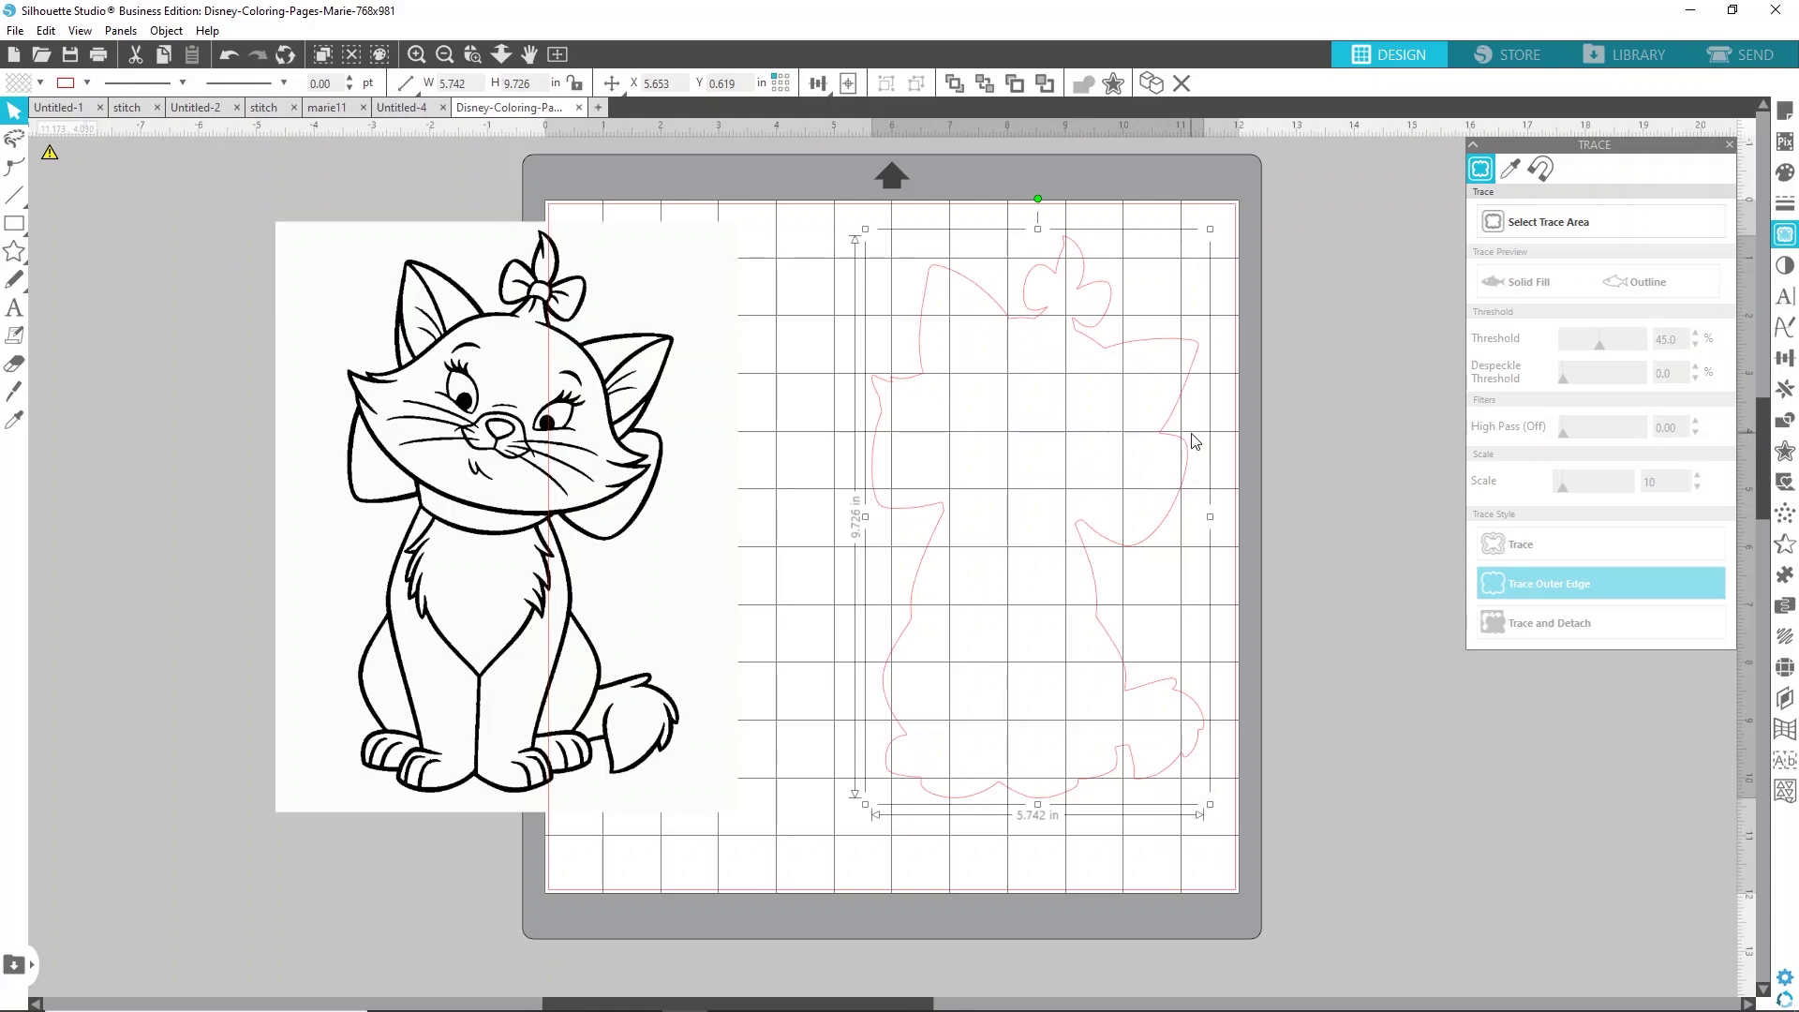
- Fill the traced outer outline with black and move the silhouette partly off the mat's right edge
{"action": "left_click", "coordinate": [1783, 176]}
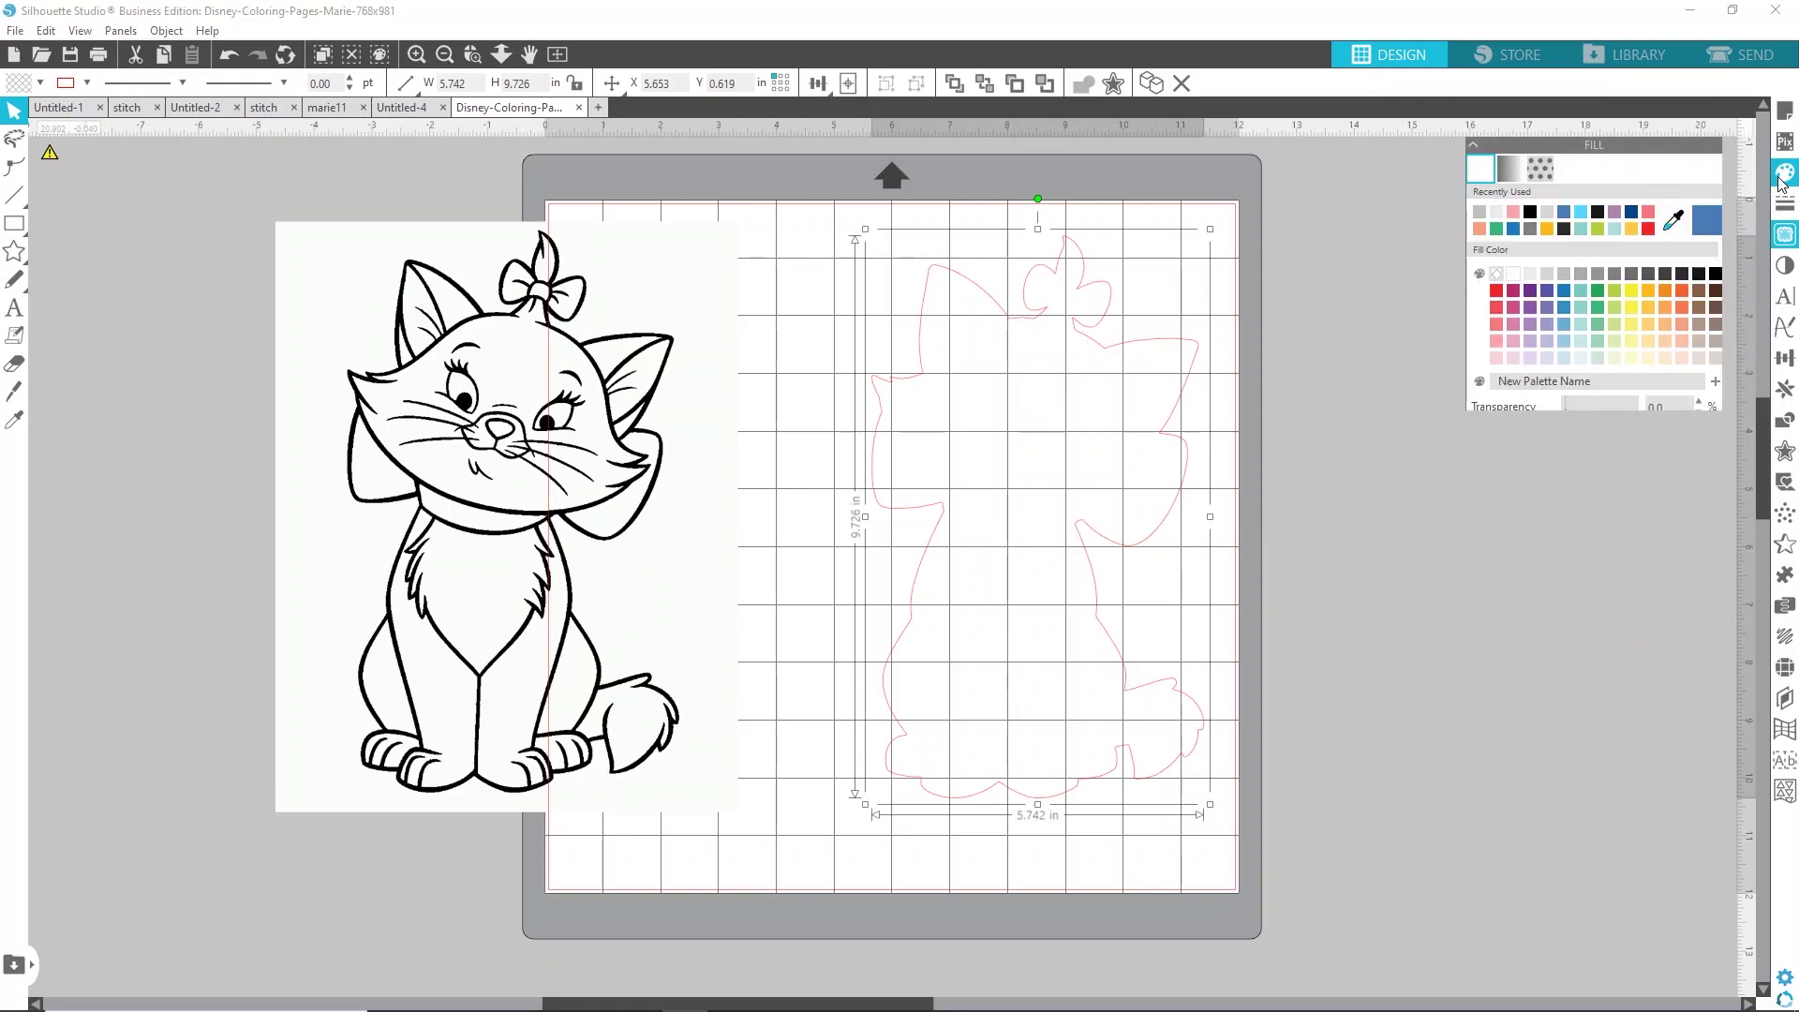
{"action": "left_click", "coordinate": [1531, 216]}
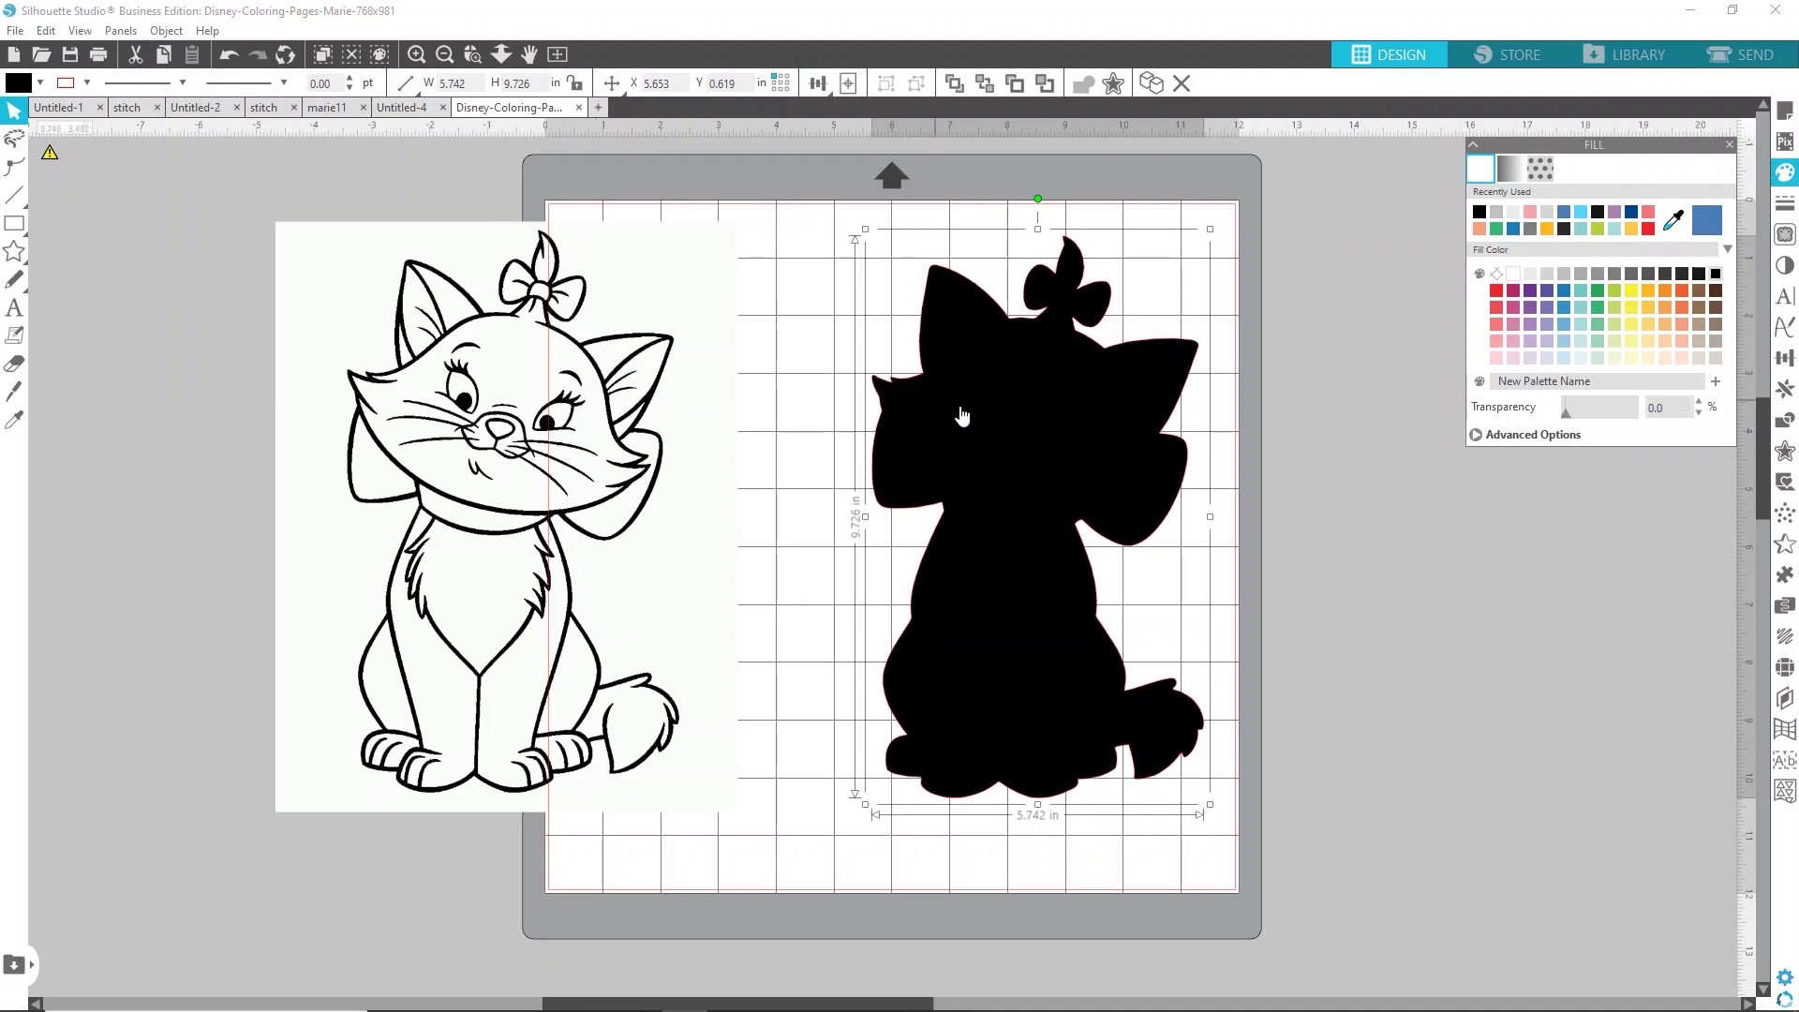
{"action": "left_click_drag", "start_coordinate": [954, 412], "coordinate": [1270, 428]}
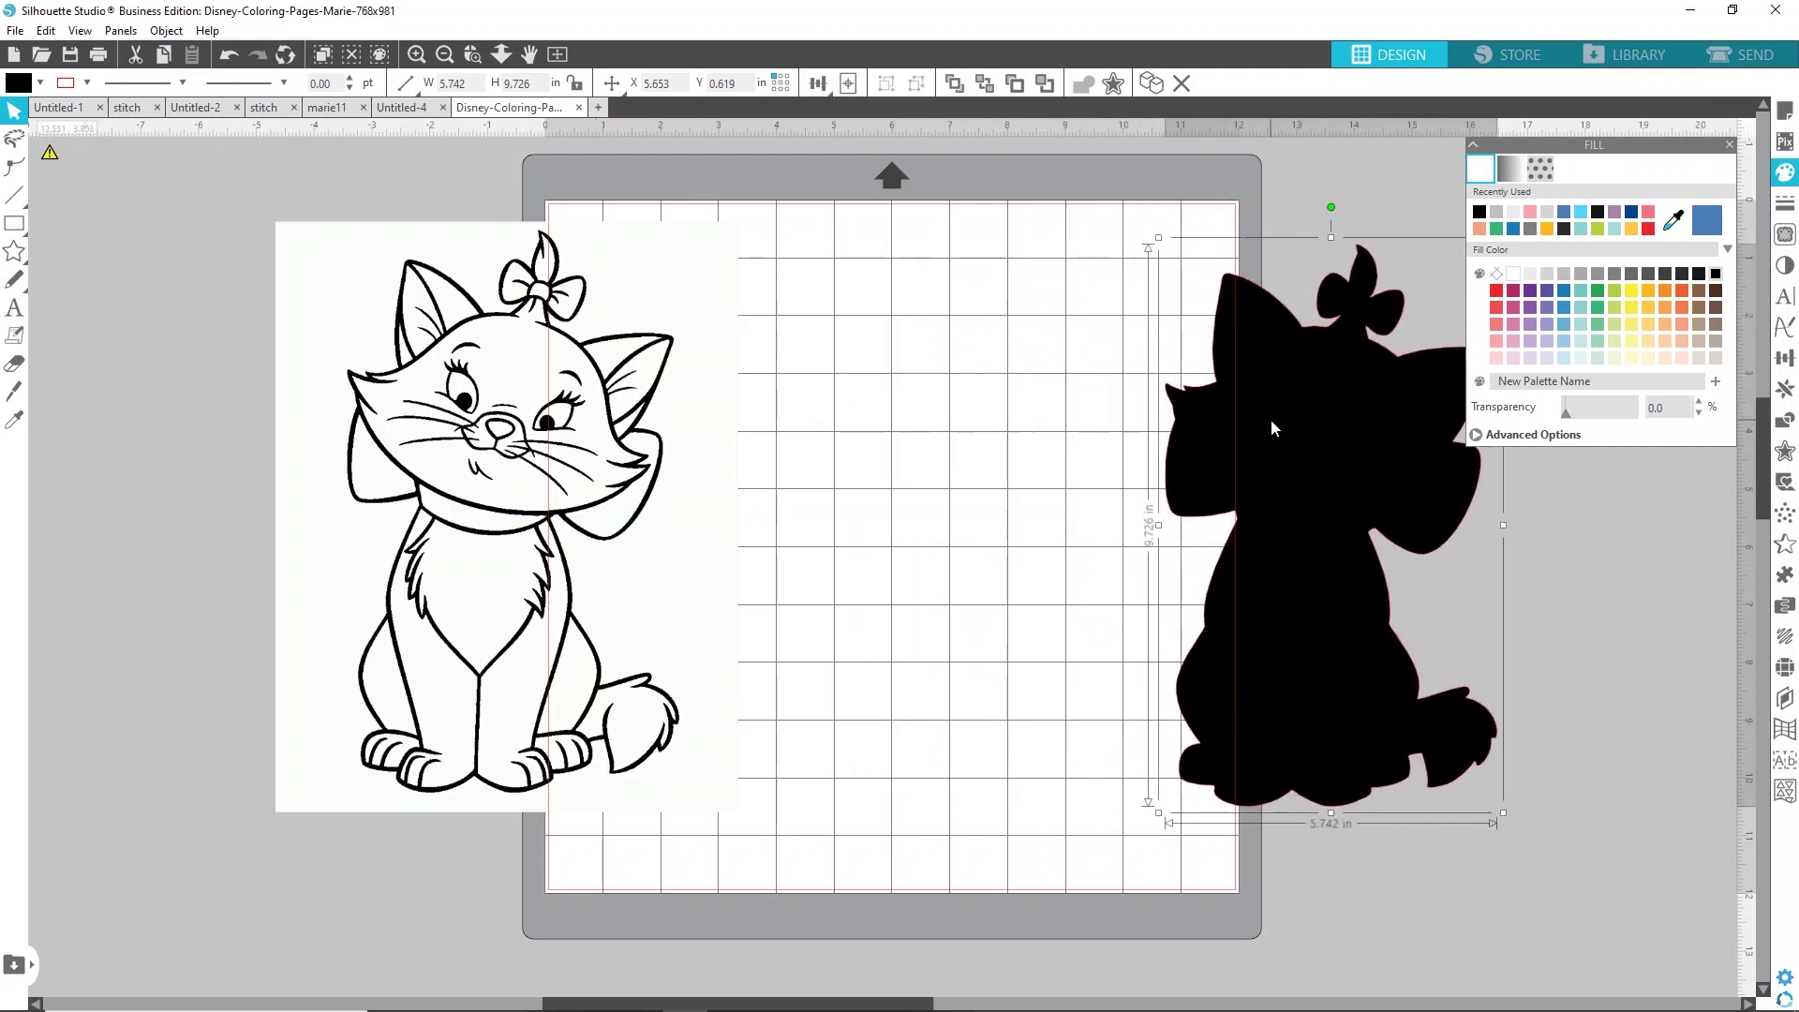
- Move the cat picture back onto the mat and trace all of its lines with the Trace style
{"action": "left_click_drag", "start_coordinate": [518, 405], "coordinate": [886, 415]}
{"action": "left_click", "coordinate": [1098, 469]}
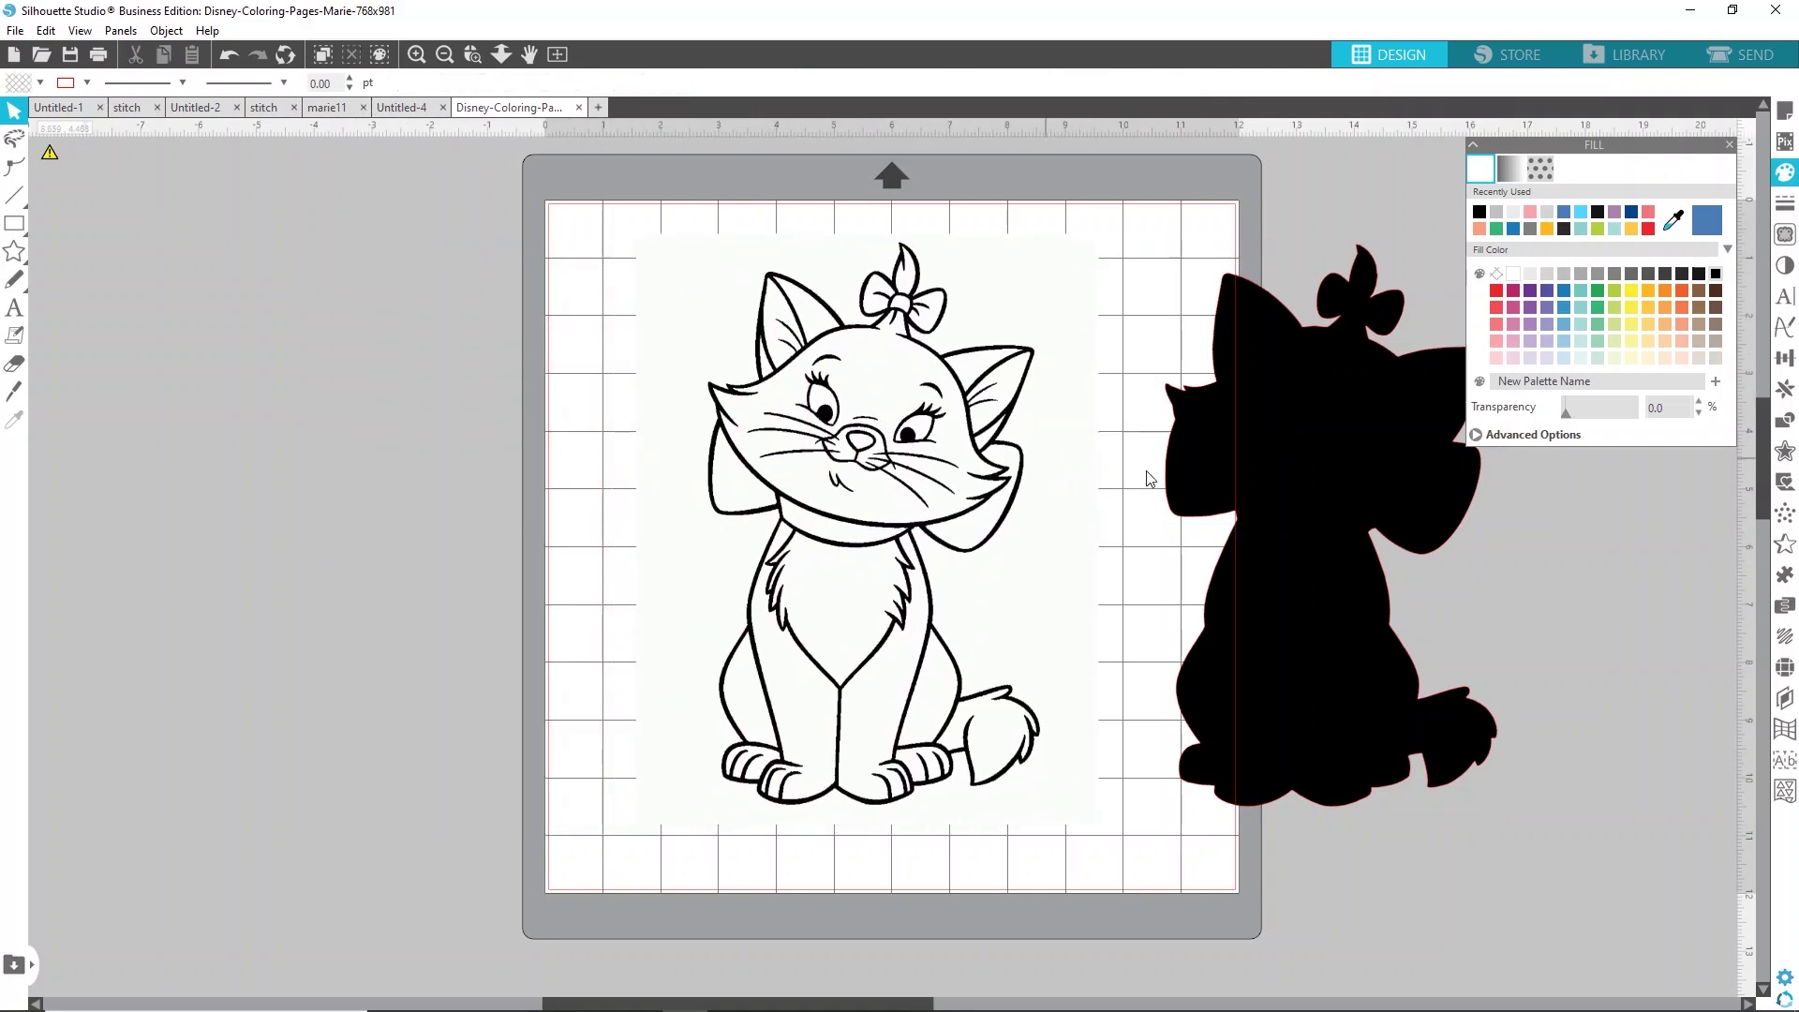
{"action": "left_click", "coordinate": [1785, 243]}
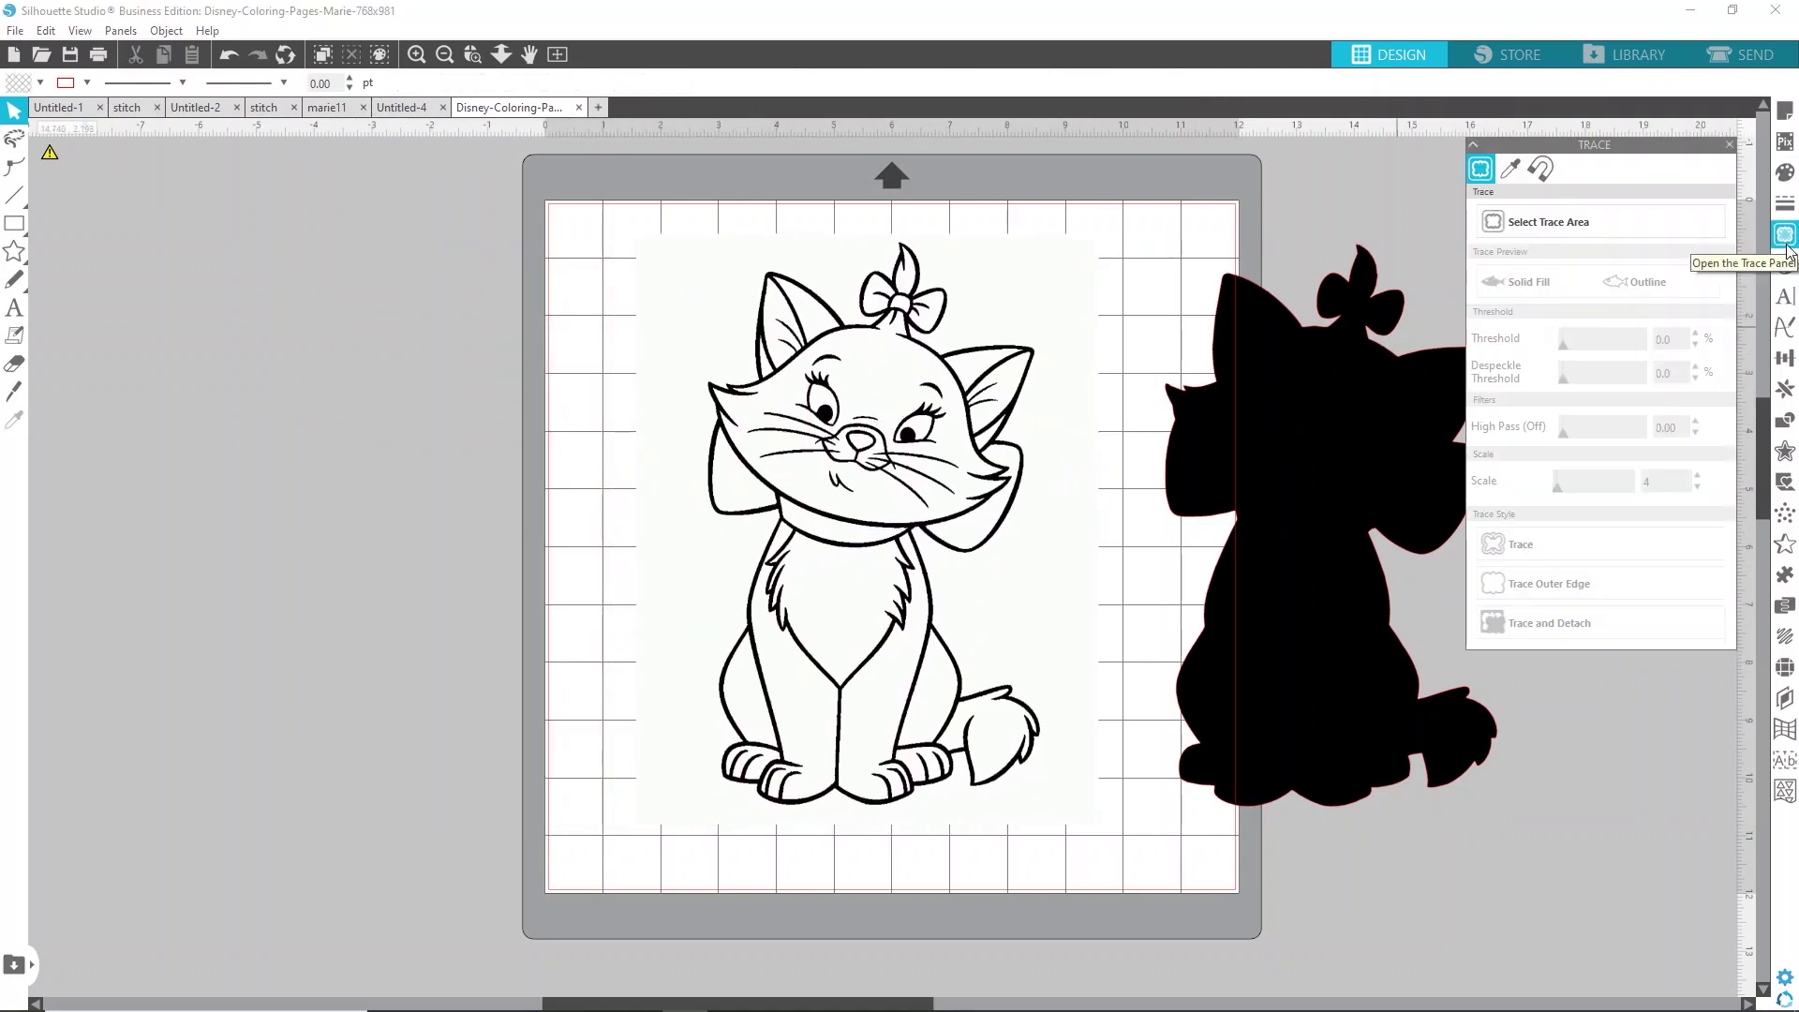
{"action": "left_click", "coordinate": [1593, 222]}
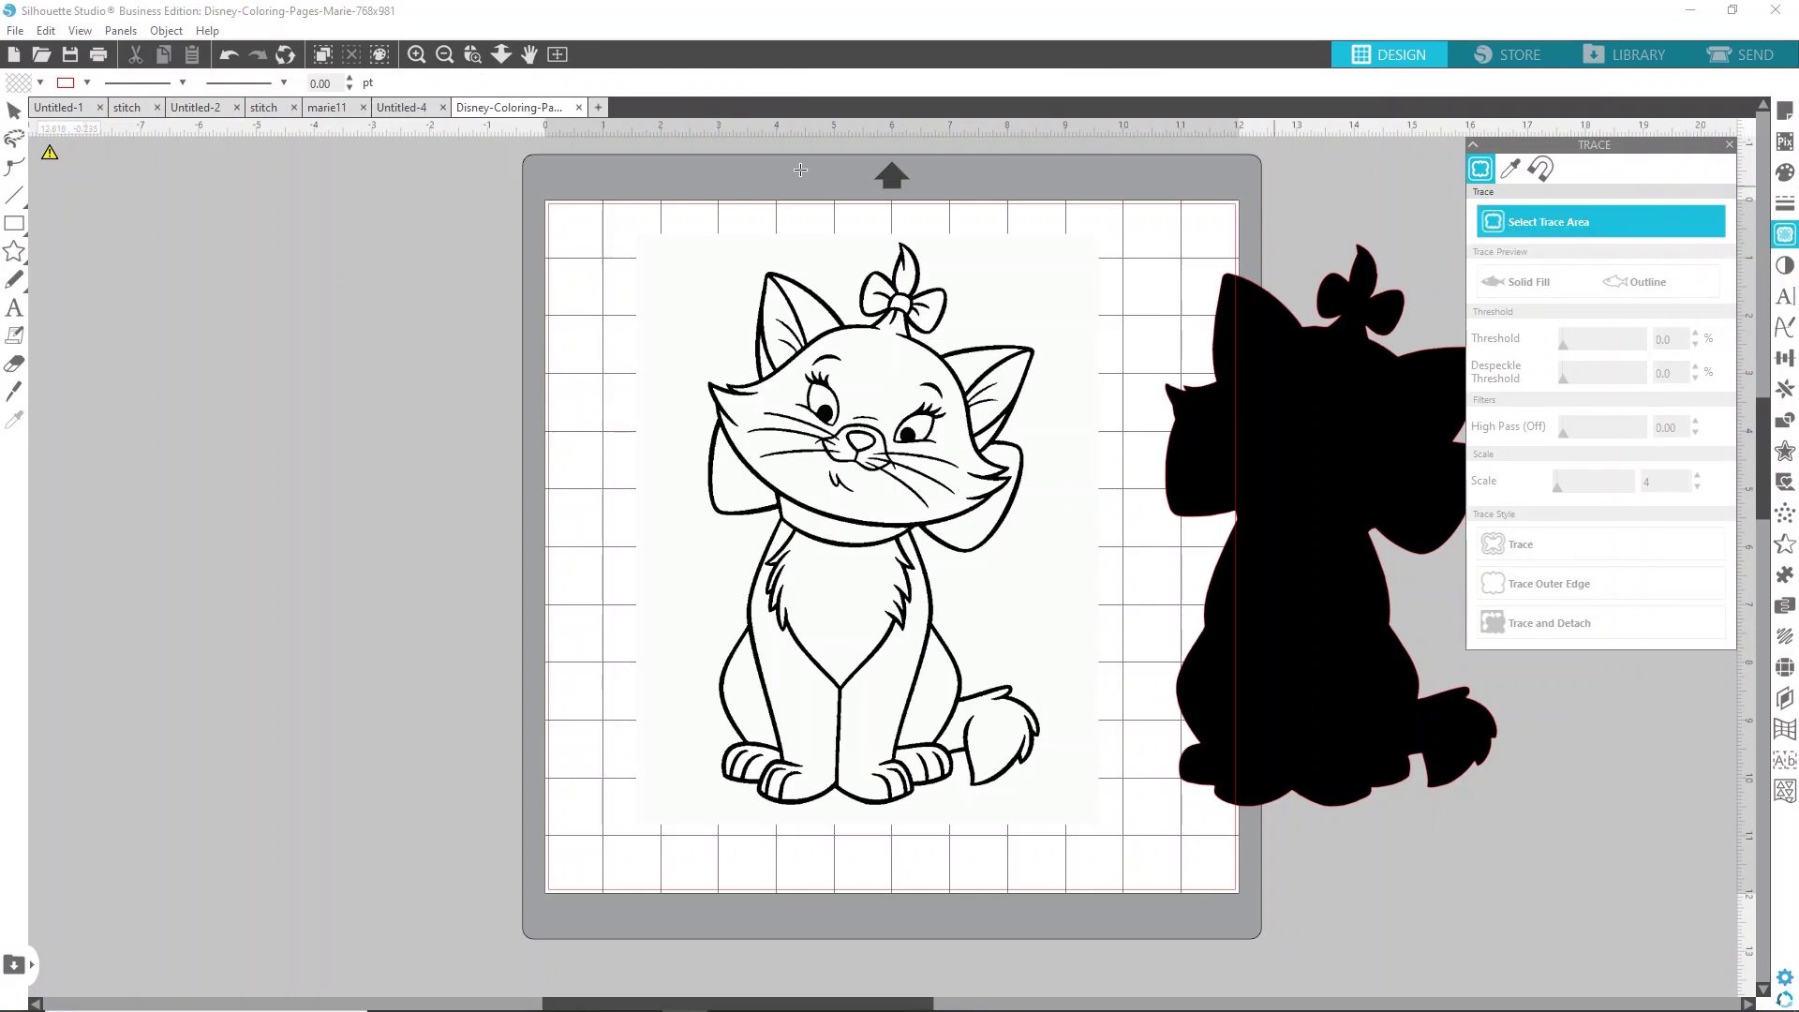
{"action": "mouse_move", "coordinate": [651, 236]}
{"action": "left_mouse_down"}
{"action": "mouse_move", "coordinate": [708, 249]}
{"action": "mouse_move", "coordinate": [939, 526]}
{"action": "left_mouse_up"}
{"action": "mouse_move", "coordinate": [980, 600]}
{"action": "left_mouse_down"}
{"action": "mouse_move", "coordinate": [1057, 848]}
{"action": "mouse_move", "coordinate": [1071, 823]}
{"action": "left_mouse_up"}
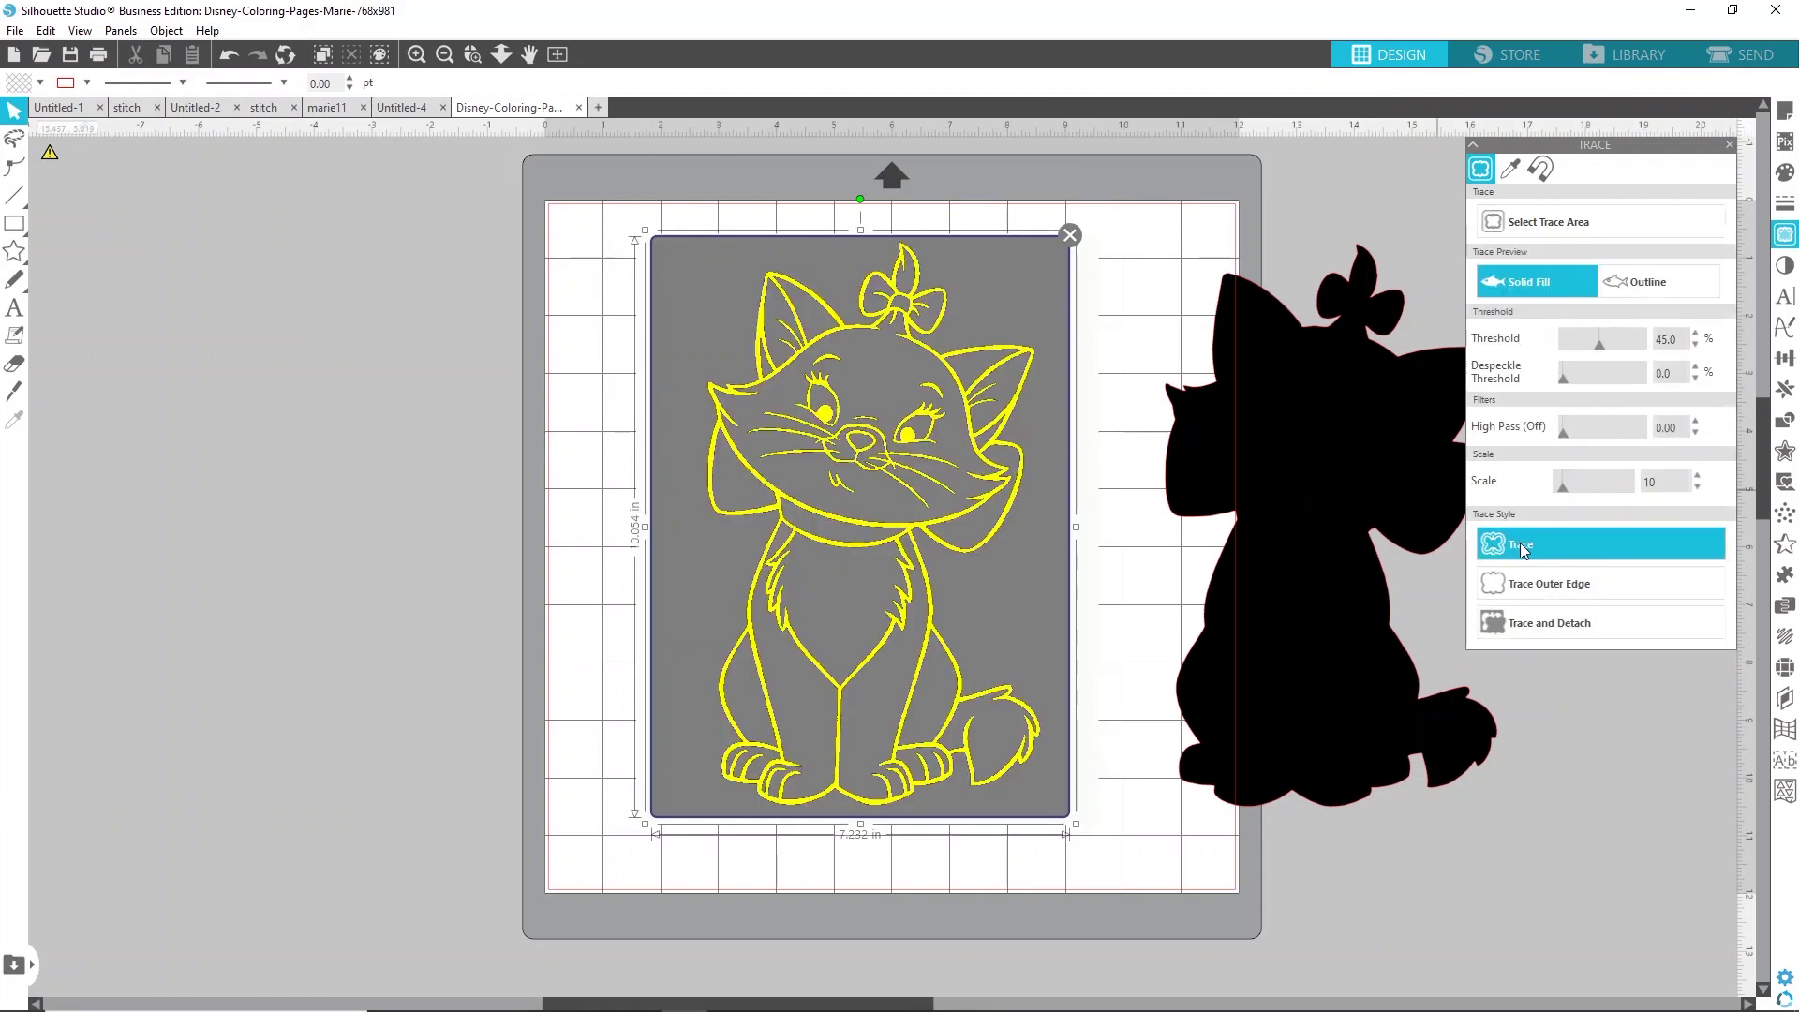
{"action": "left_click", "coordinate": [1531, 542]}
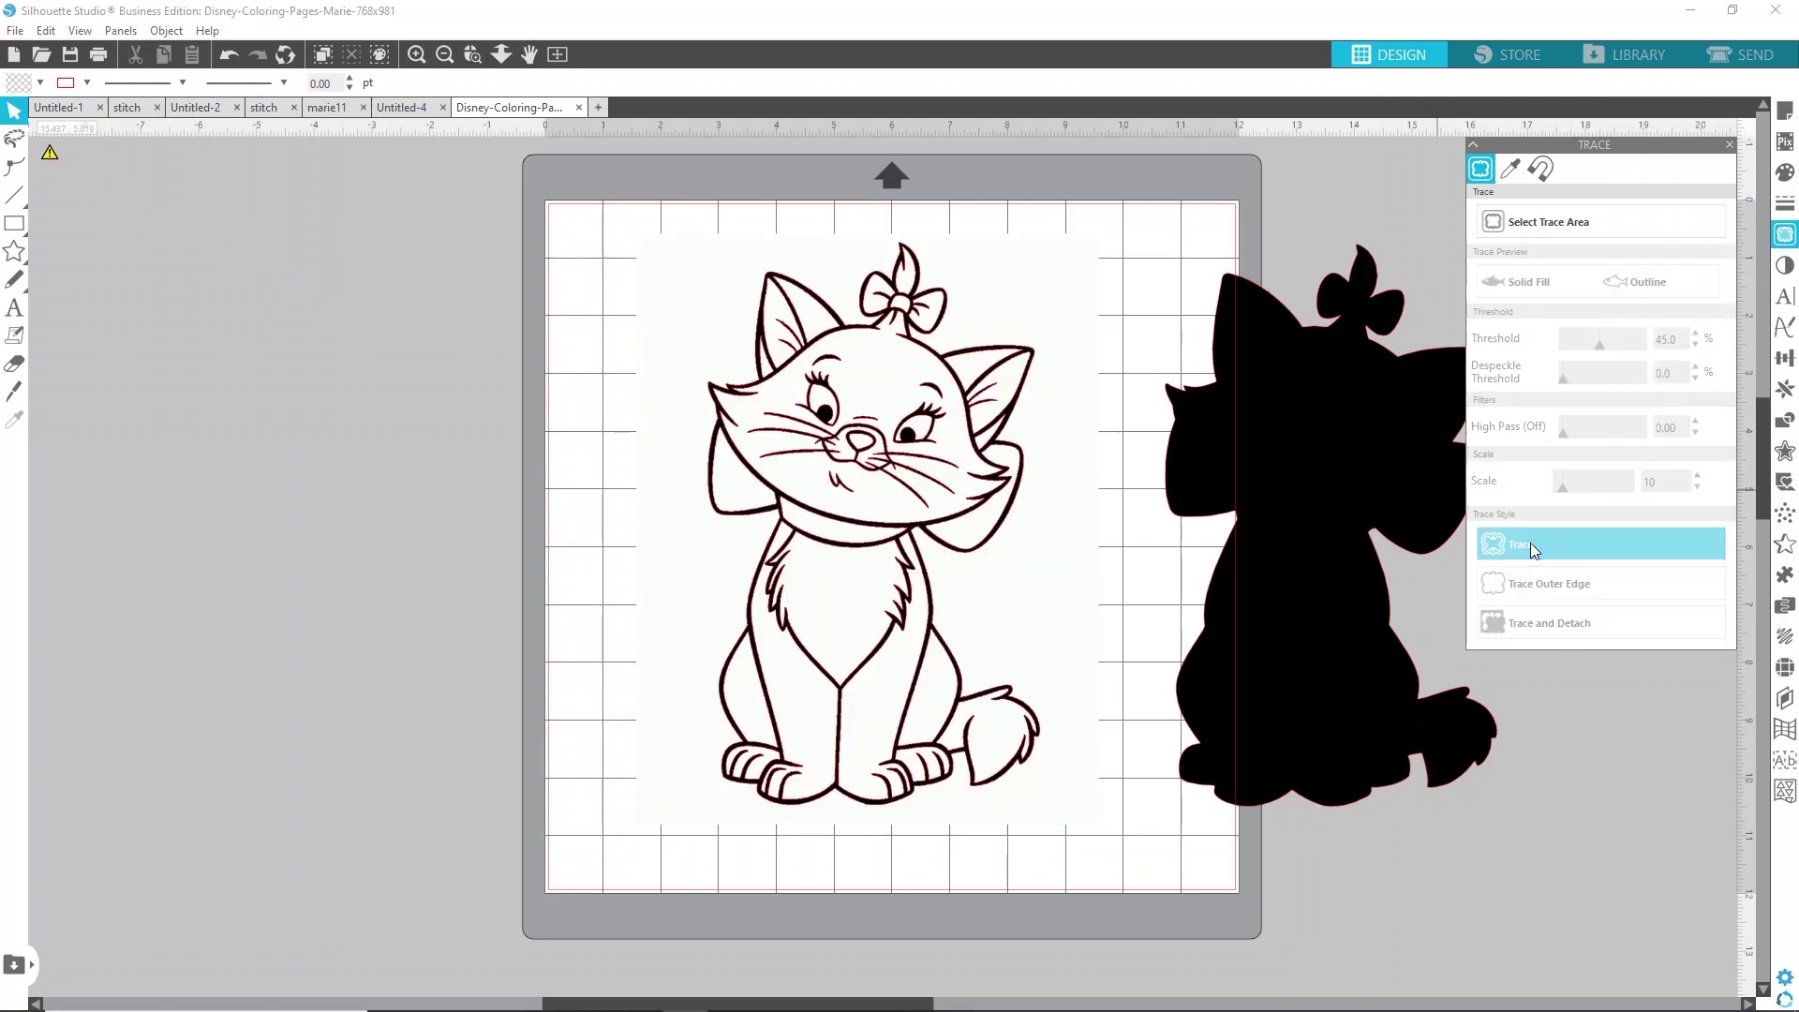
- Move the cat picture off the mat to the left and shift the detailed line trace slightly up and left
{"action": "mouse_move", "coordinate": [1068, 325]}
{"action": "left_mouse_down"}
{"action": "mouse_move", "coordinate": [494, 347]}
{"action": "mouse_move", "coordinate": [429, 306]}
{"action": "left_mouse_up"}
{"action": "left_click", "coordinate": [193, 343]}
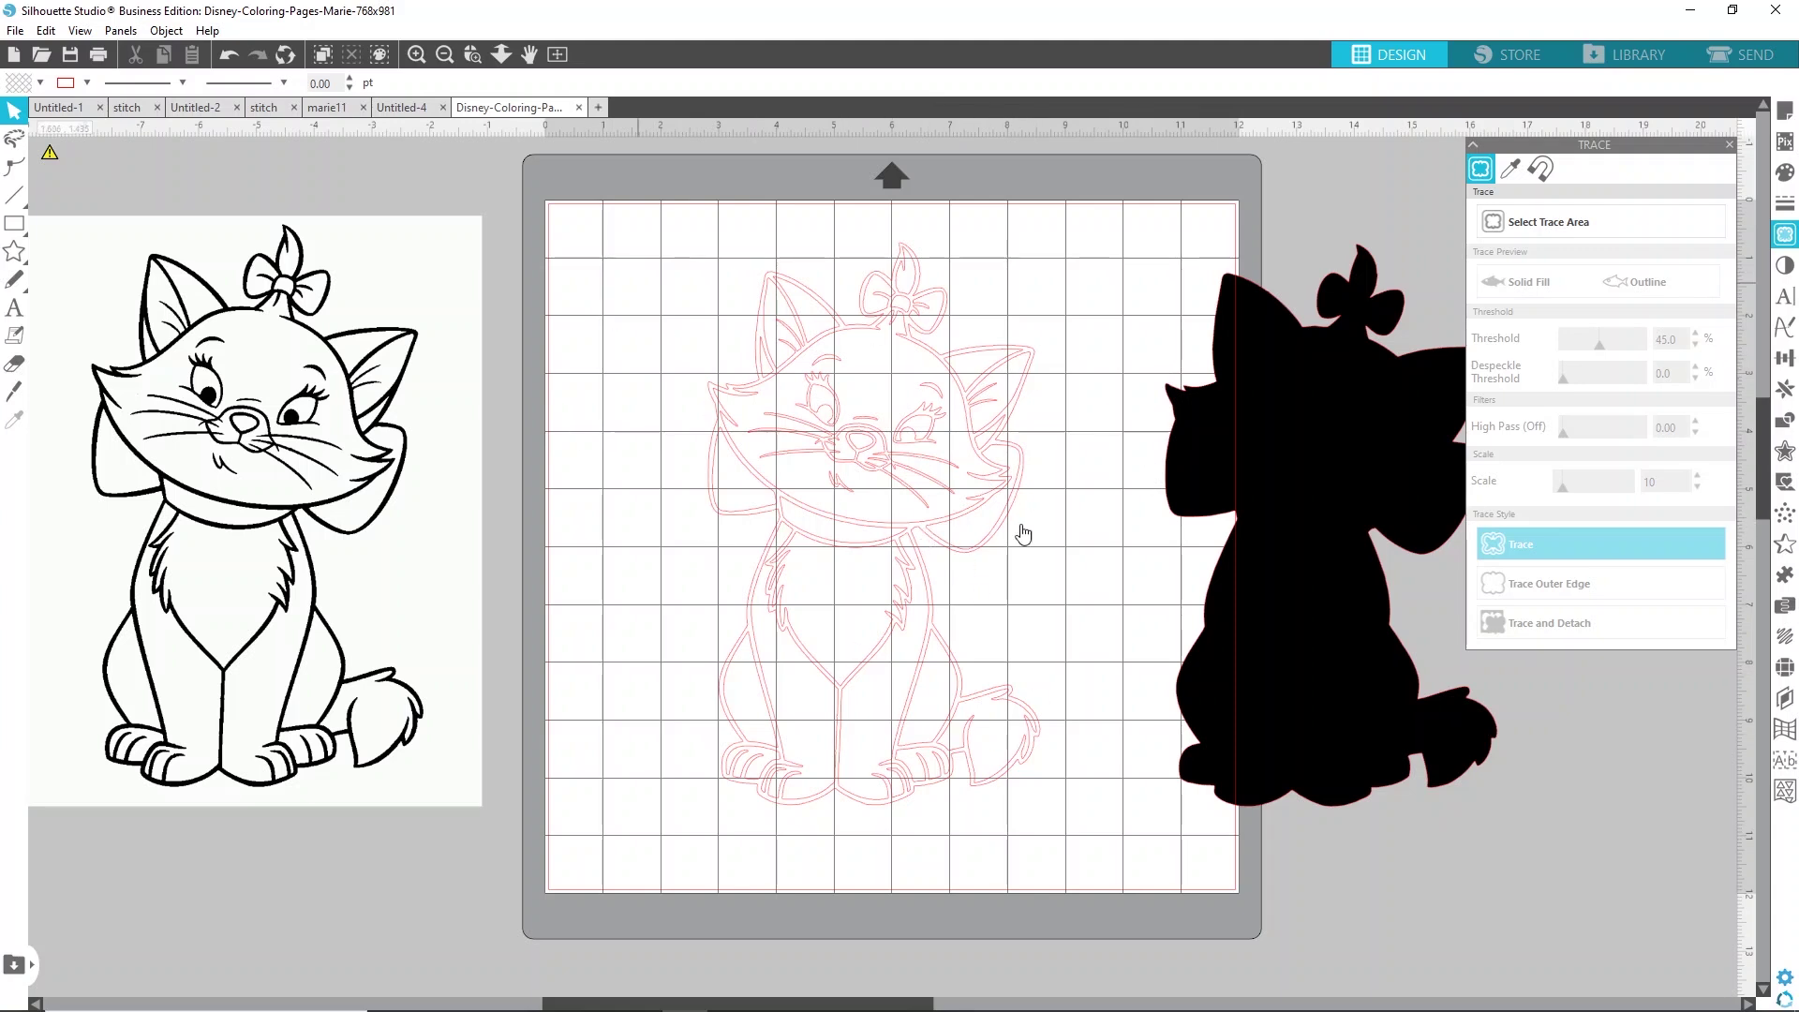
{"action": "mouse_move", "coordinate": [855, 430]}
{"action": "left_mouse_down"}
{"action": "mouse_move", "coordinate": [1008, 462]}
{"action": "mouse_move", "coordinate": [750, 414]}
{"action": "mouse_move", "coordinate": [827, 438]}
{"action": "left_mouse_up"}
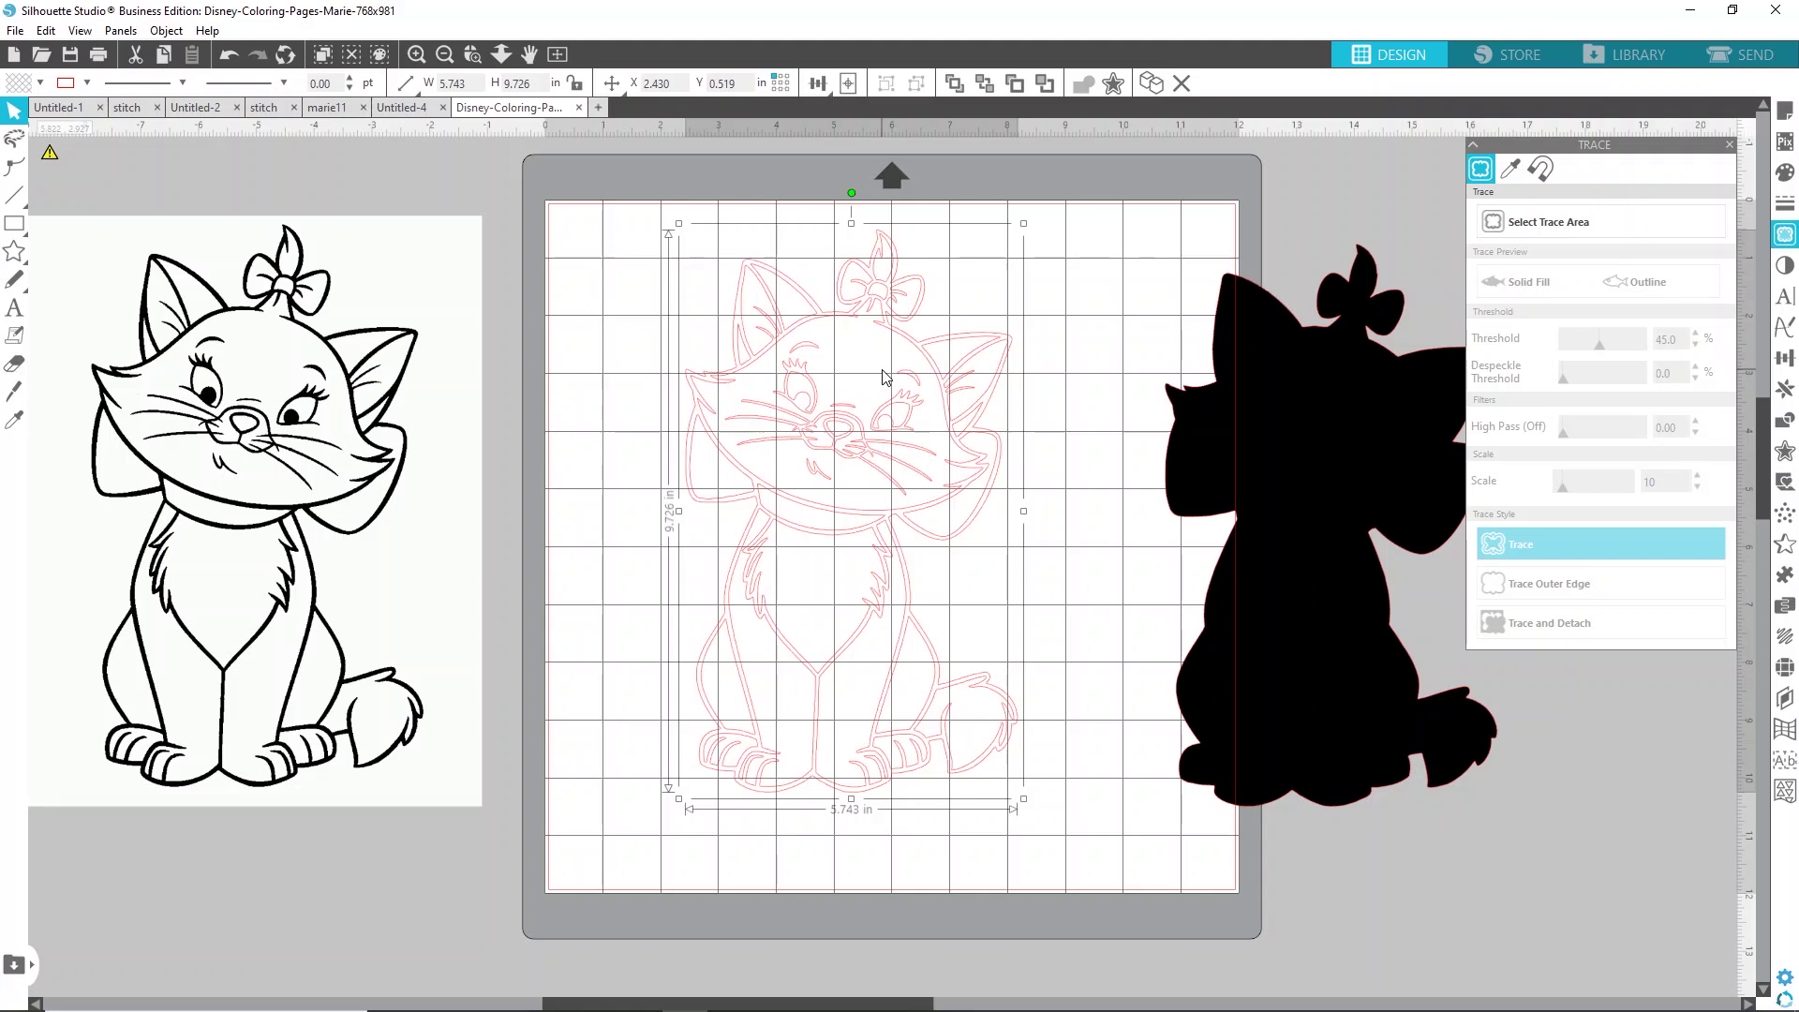
- Release the compound path of the detailed line trace and move the black silhouette slightly left toward it
{"action": "right_click", "coordinate": [810, 365]}
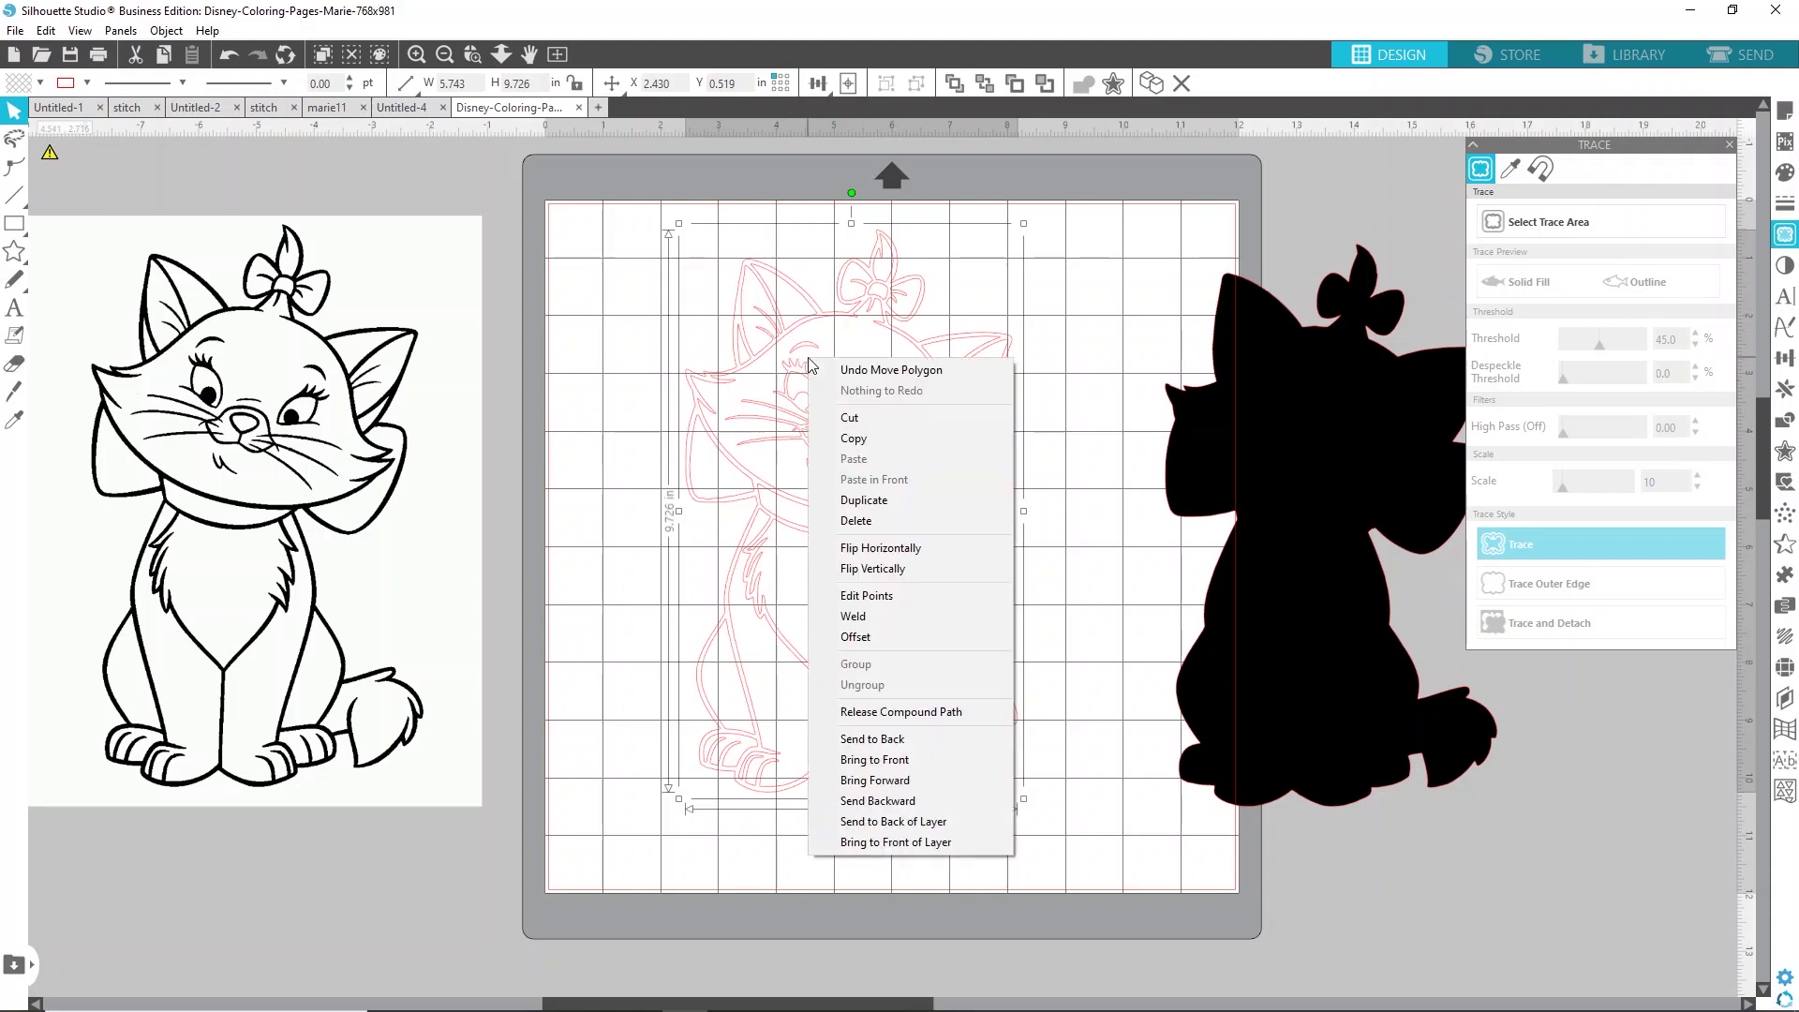
{"action": "left_click", "coordinate": [947, 712]}
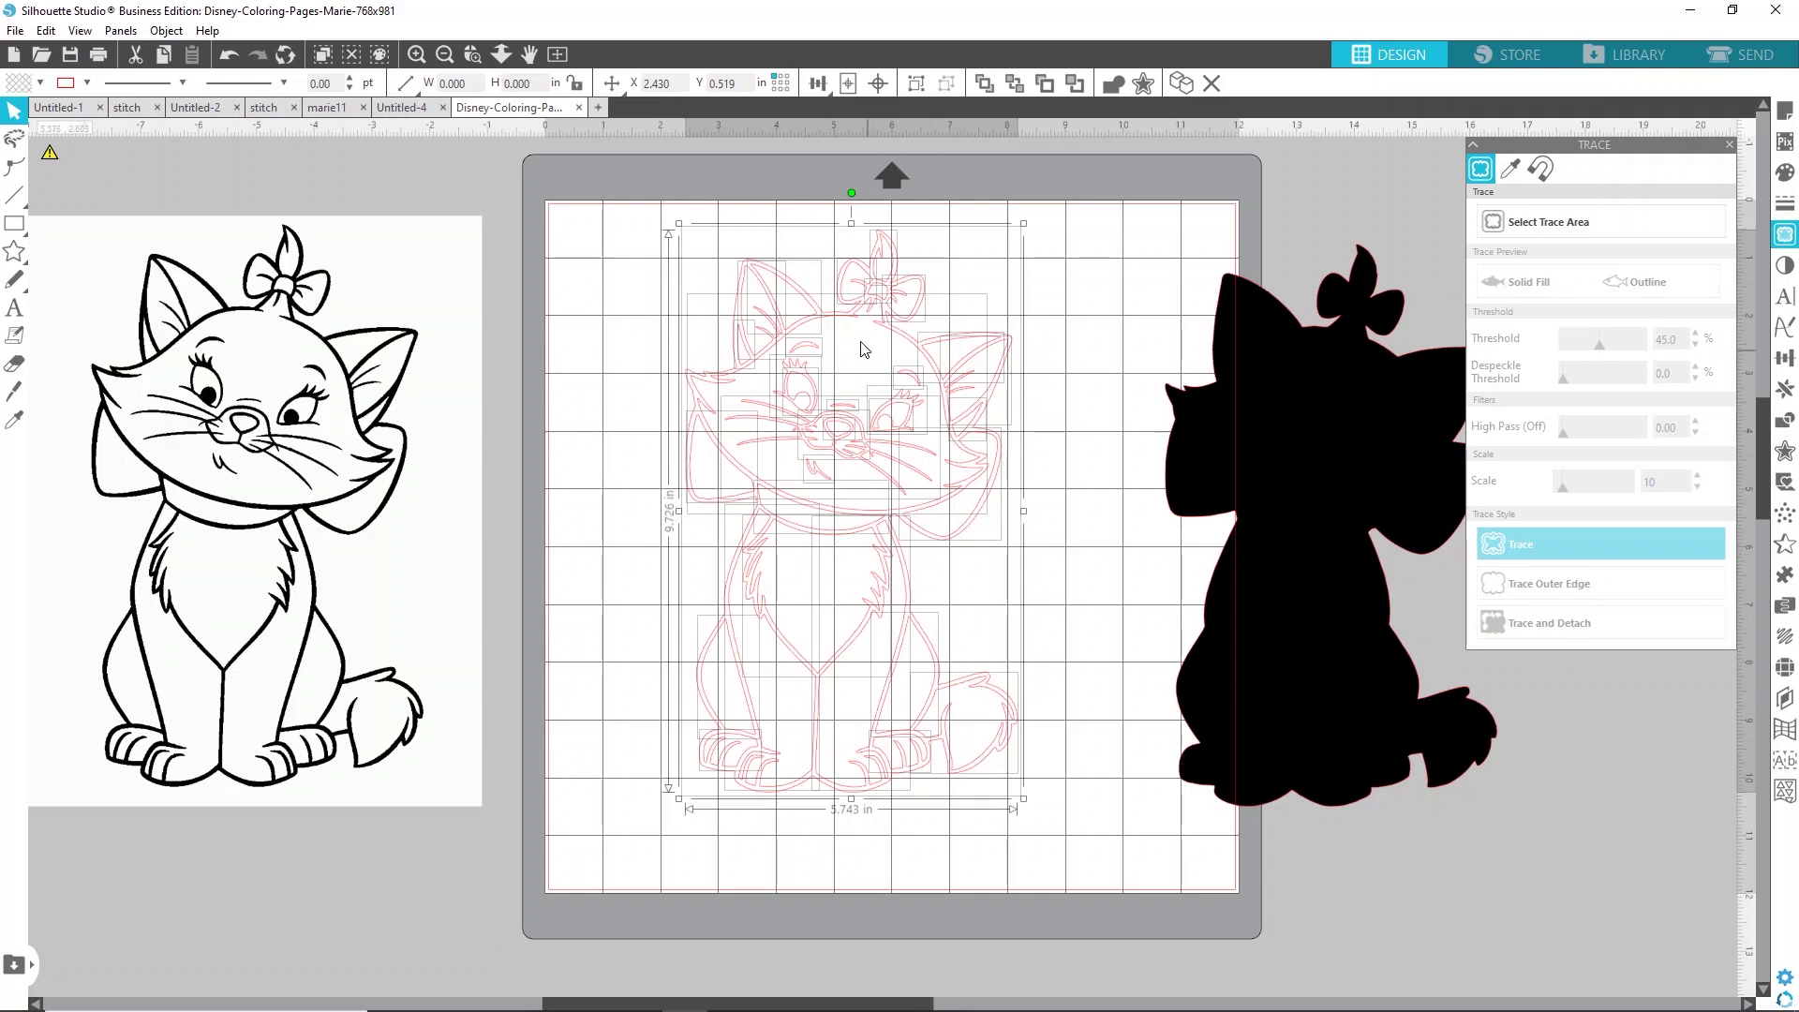
{"action": "left_click", "coordinate": [1068, 234]}
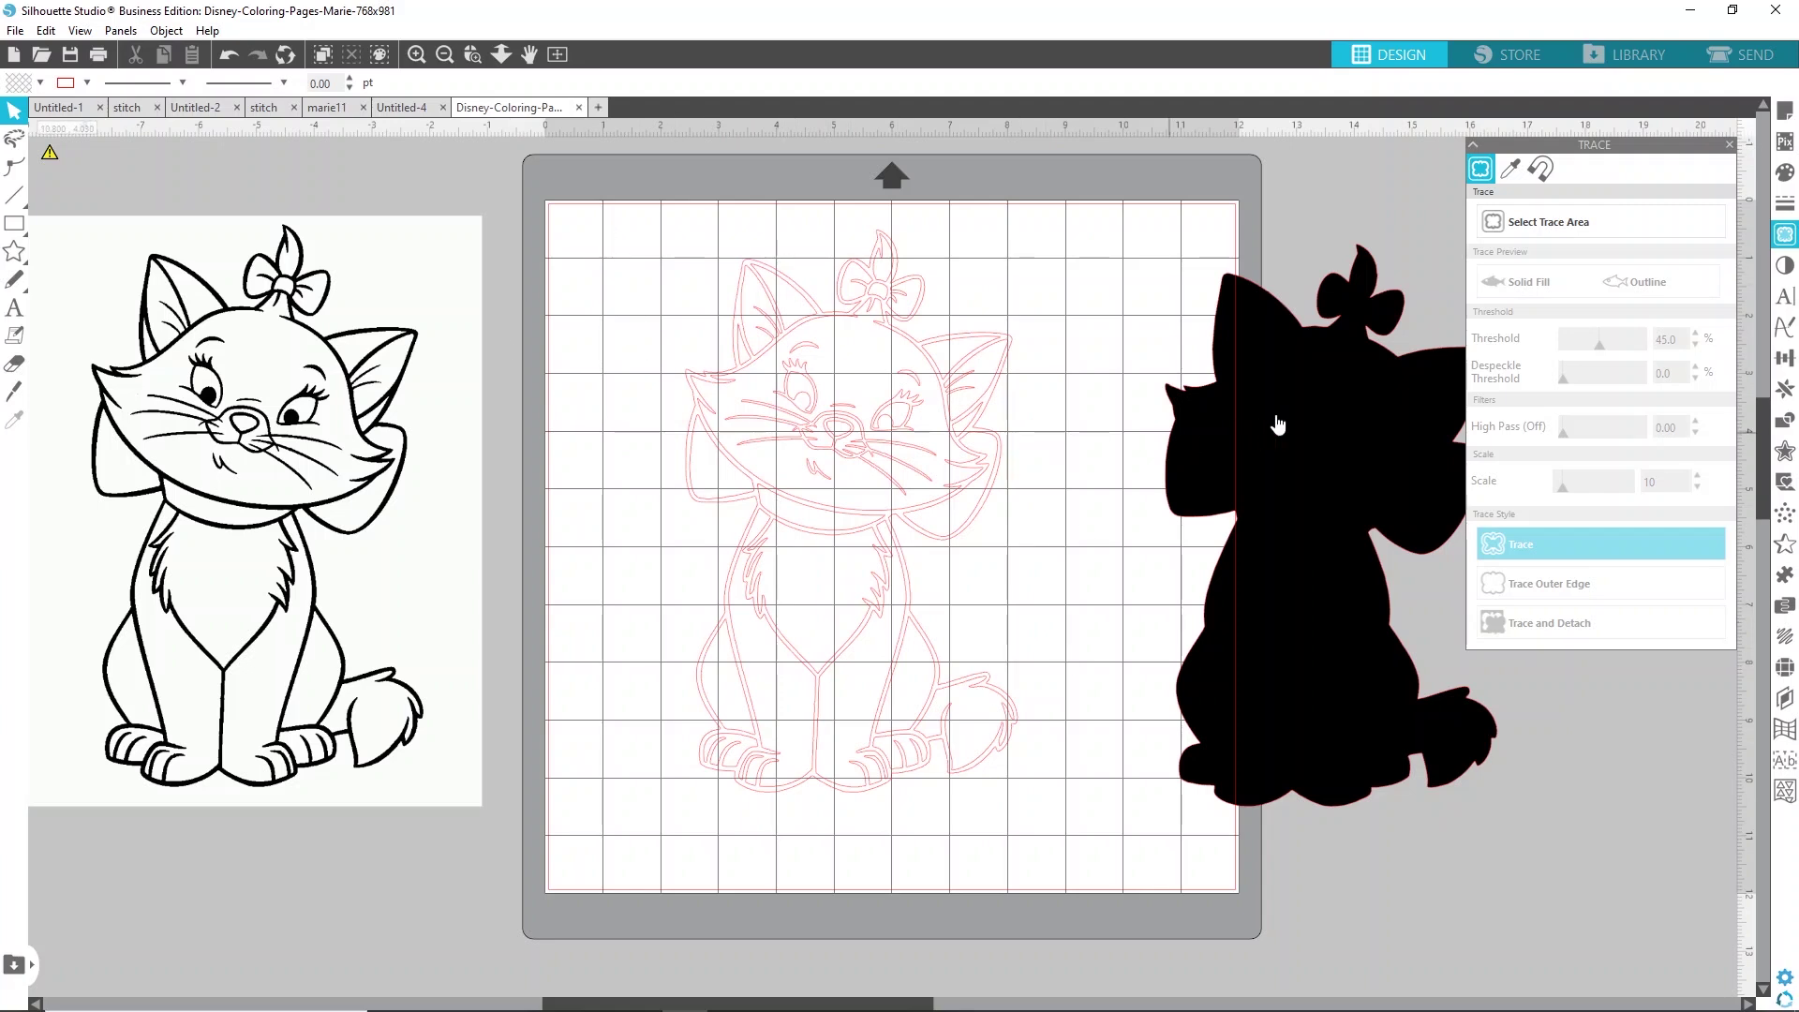
{"action": "left_click_drag", "start_coordinate": [1276, 424], "coordinate": [1231, 419]}
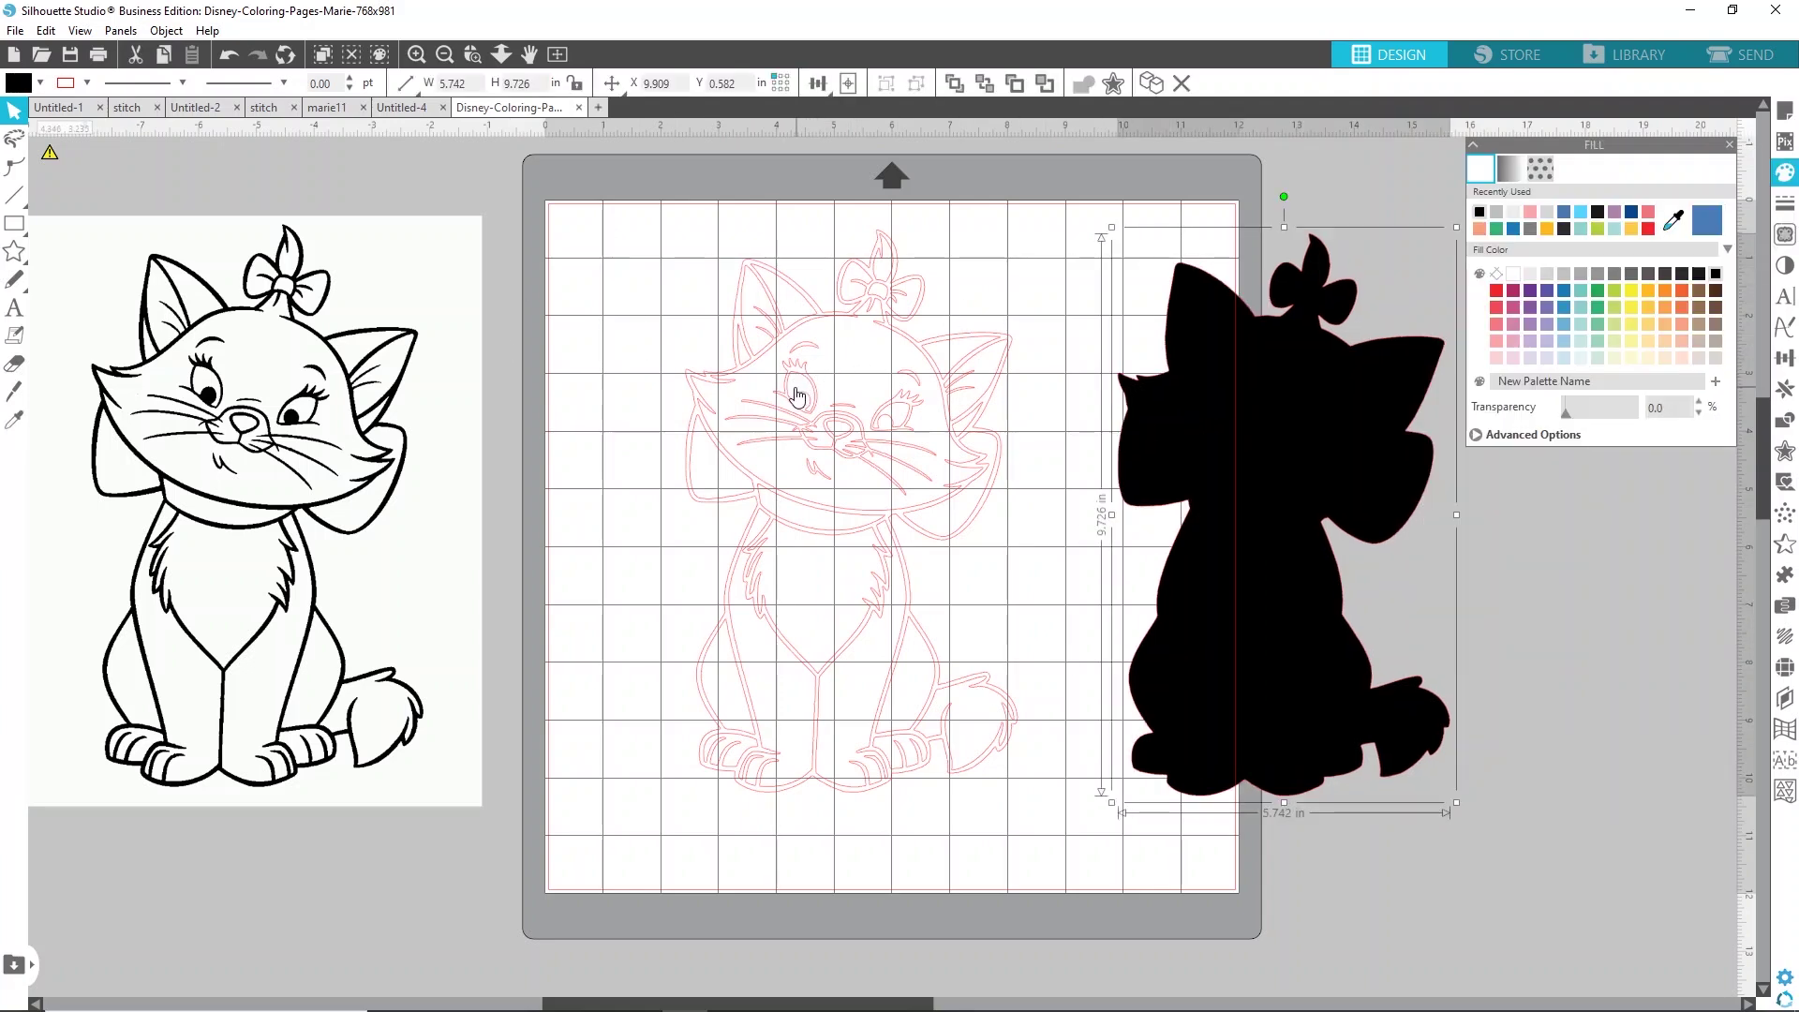
{"action": "left_click", "coordinate": [709, 378]}
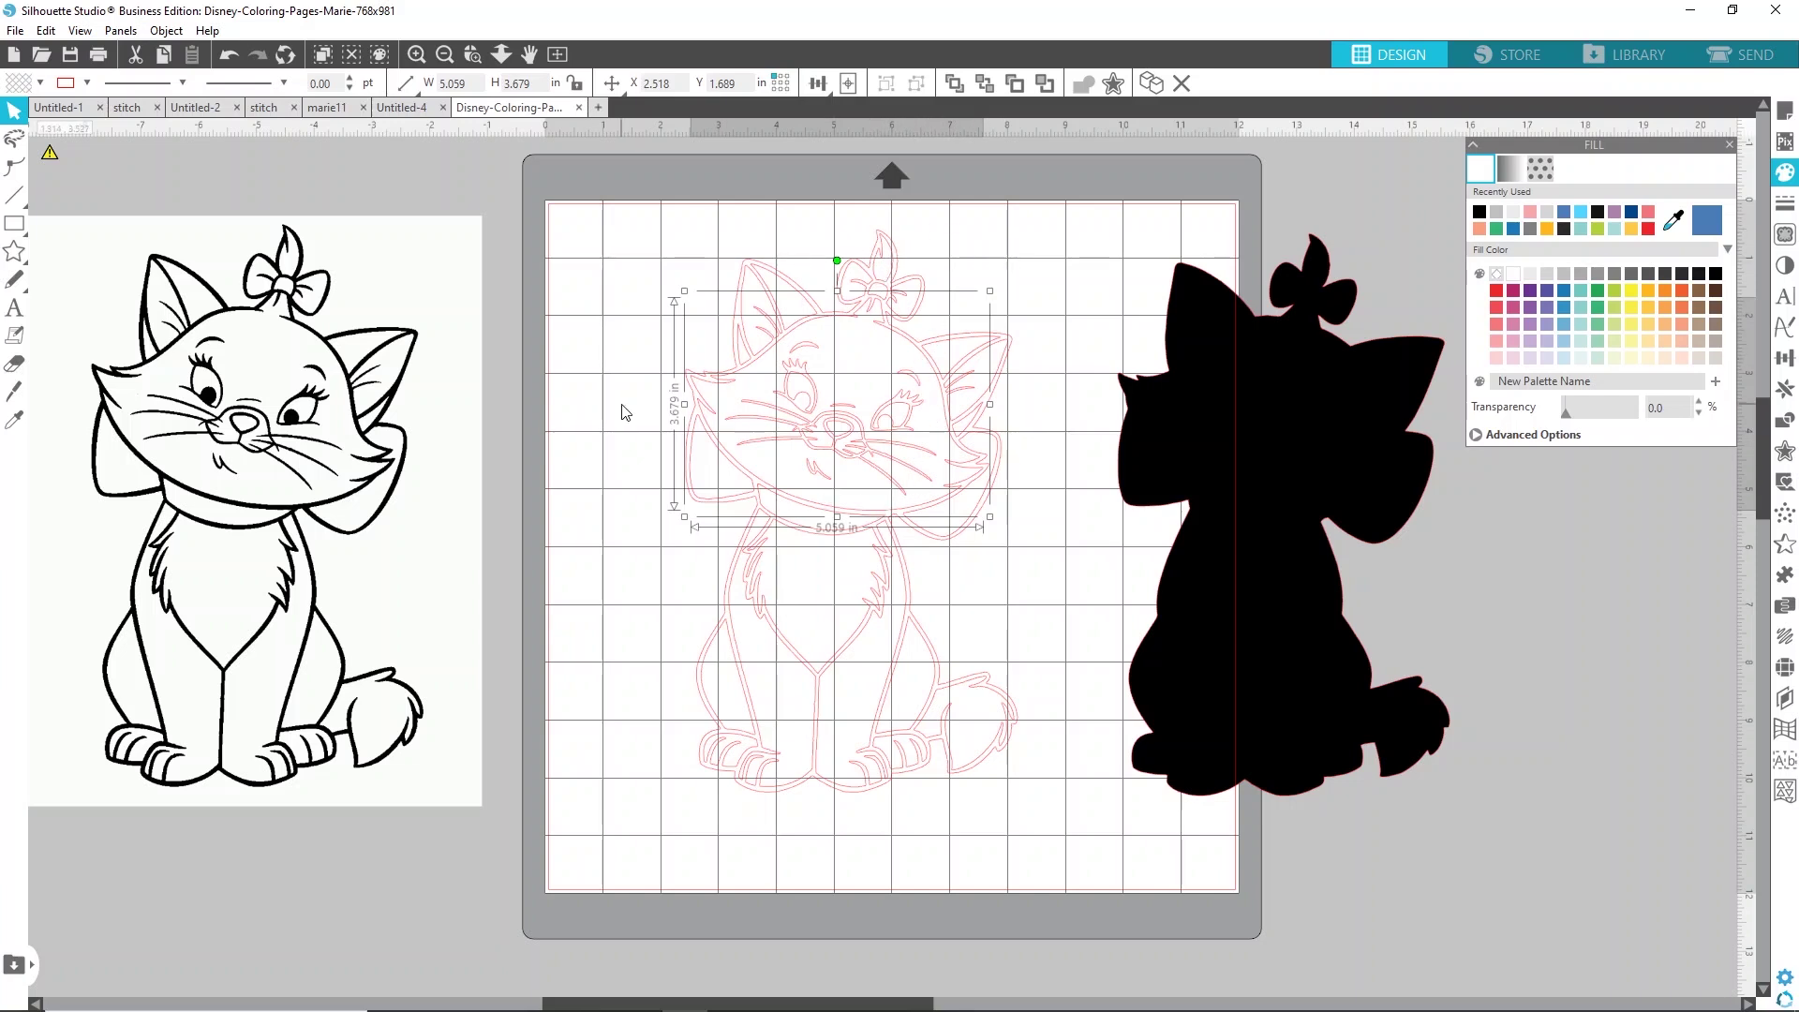
- Fill both separated eye pieces with the recently used very light grey
{"action": "left_click", "coordinate": [795, 396]}
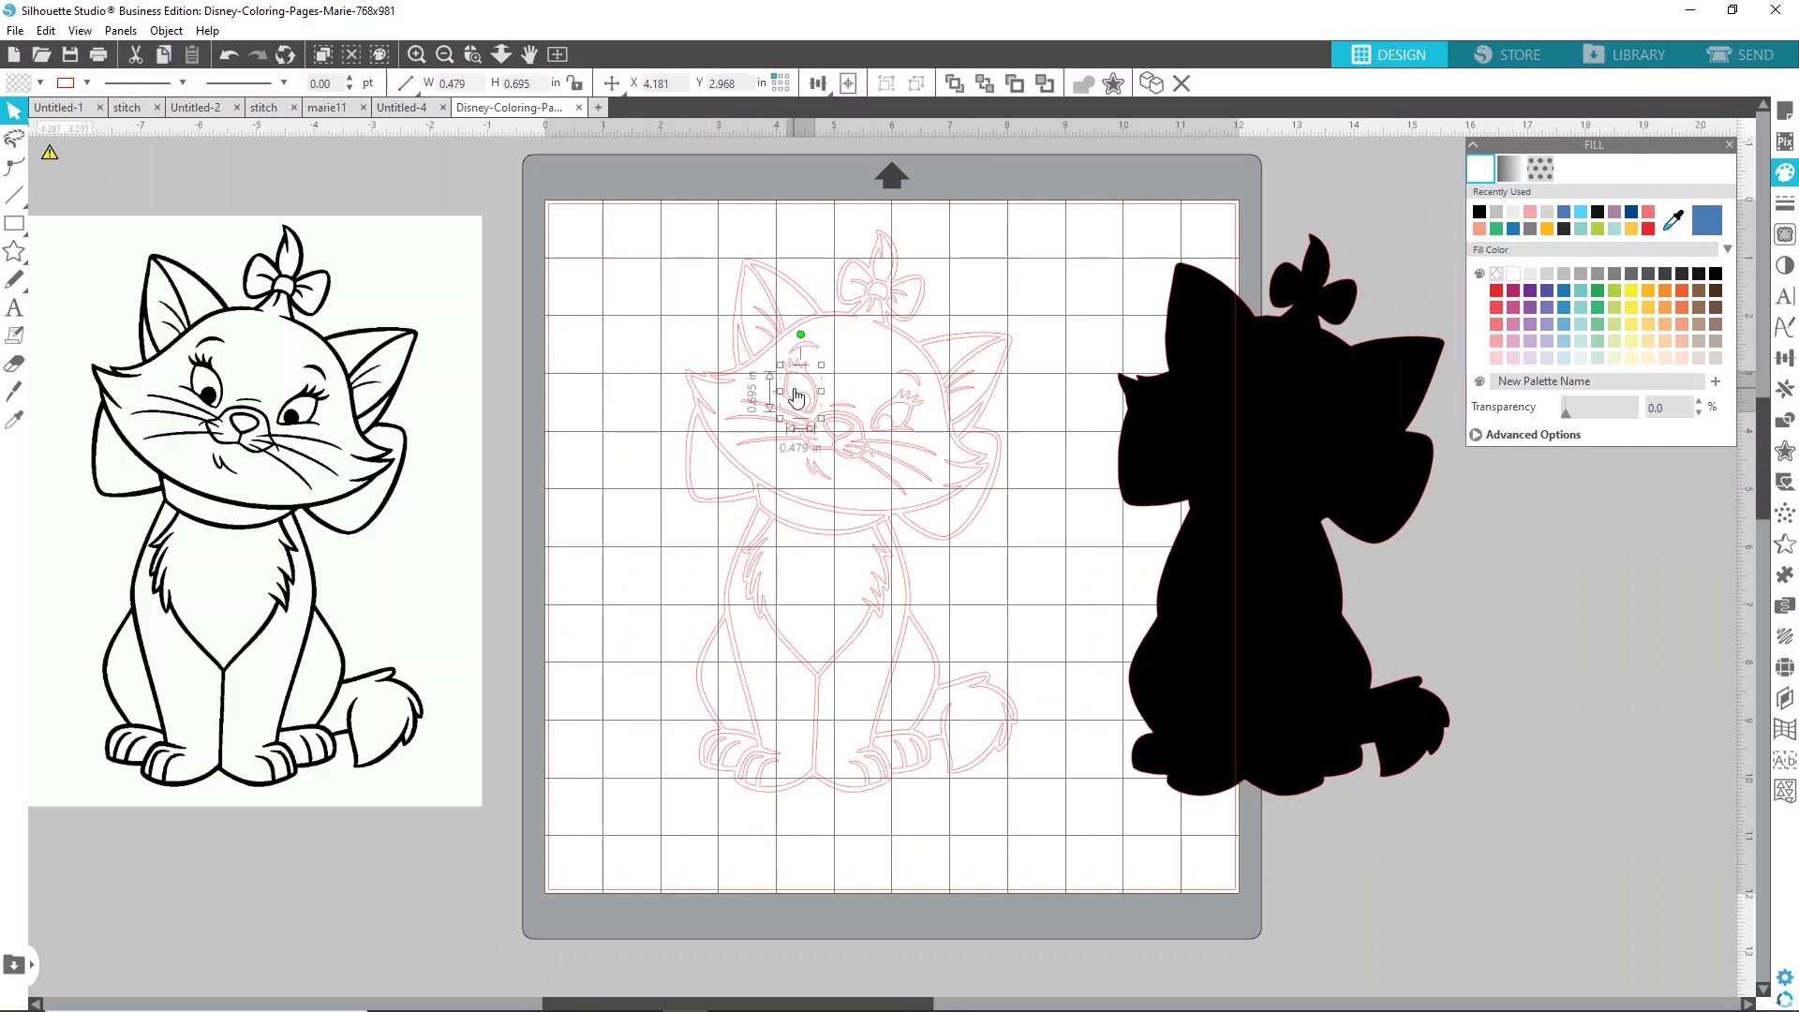
{"action": "left_click", "coordinate": [896, 422], "text": "shift"}
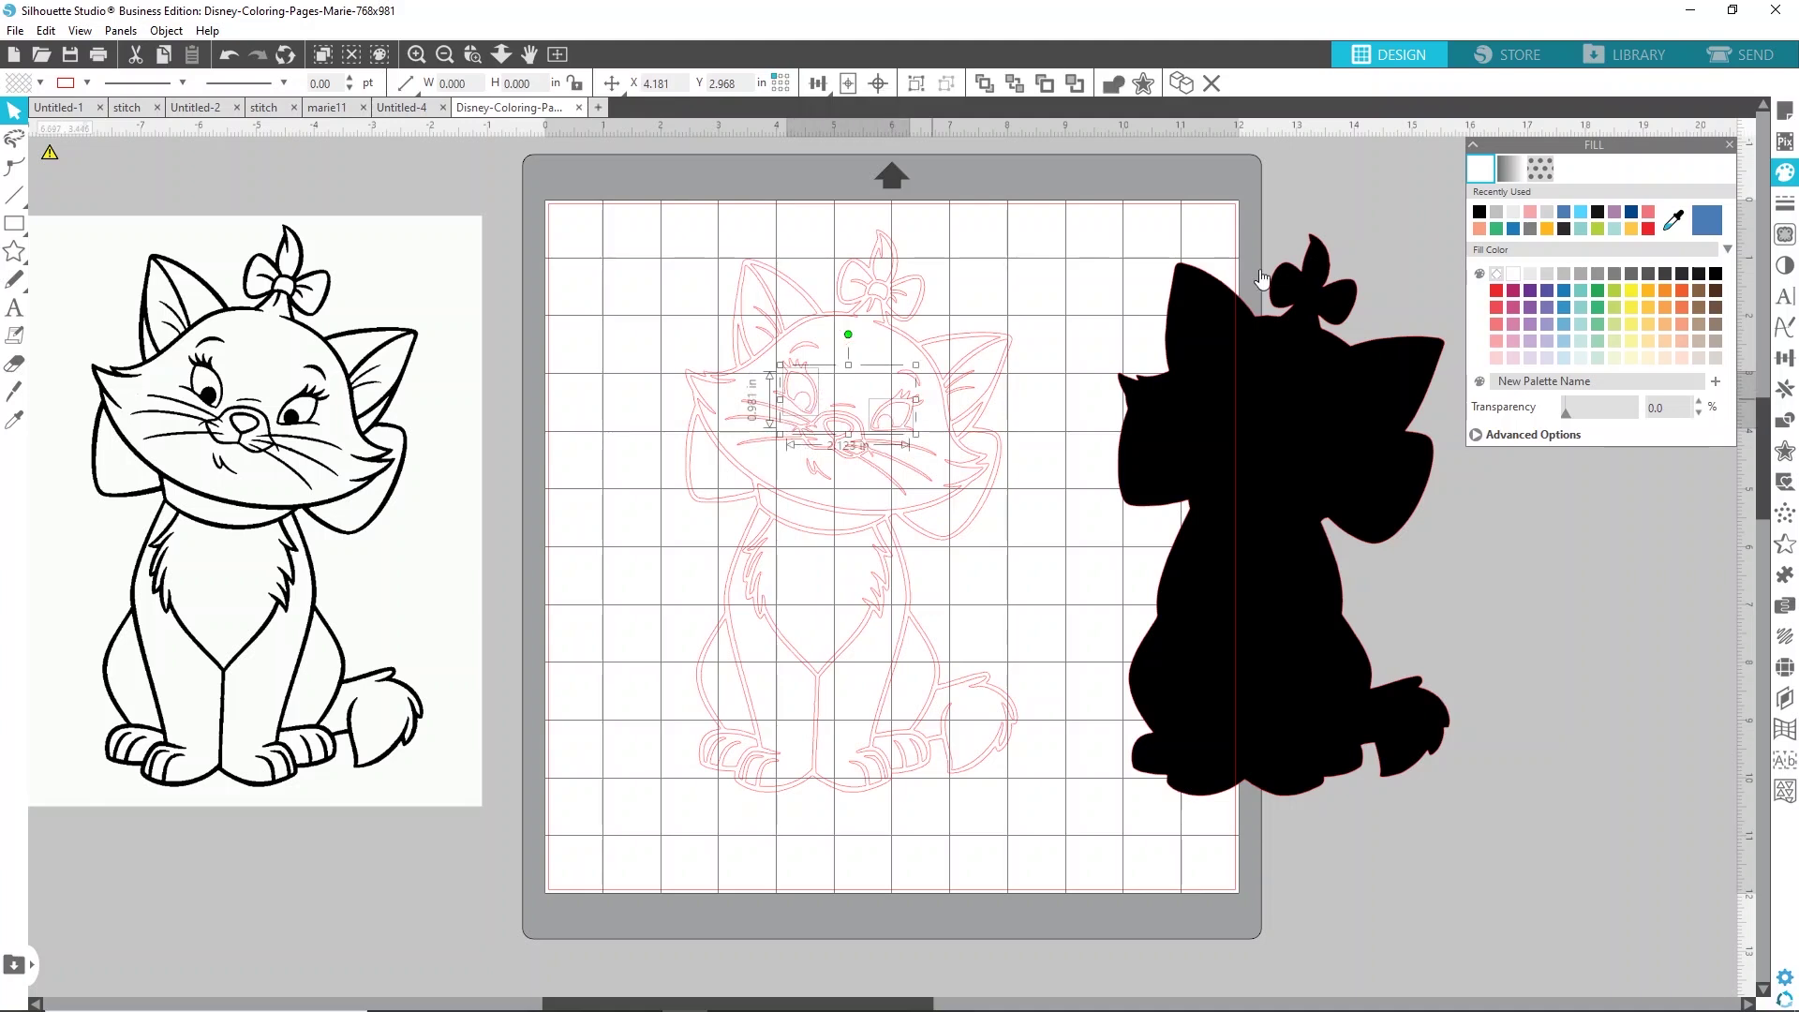
{"action": "left_click", "coordinate": [1519, 216]}
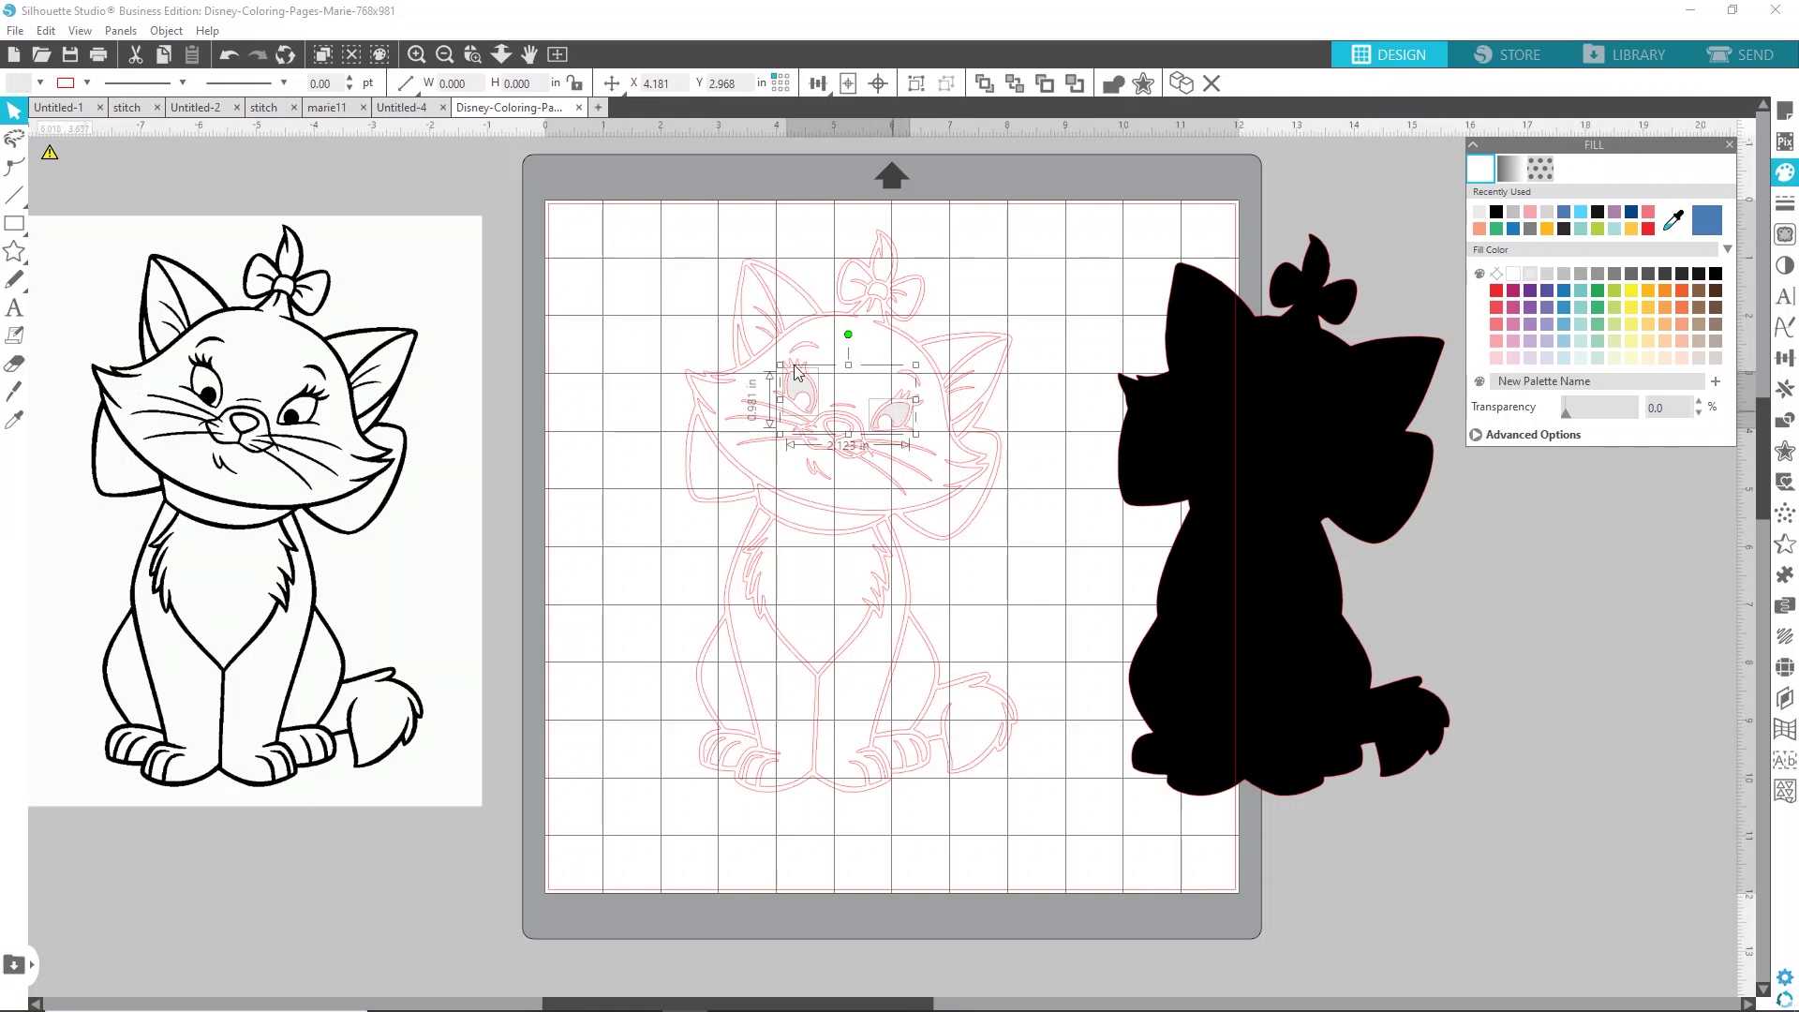
- Group the two filled eye pieces and place them on the face of the black silhouette
{"action": "right_click", "coordinate": [907, 422]}
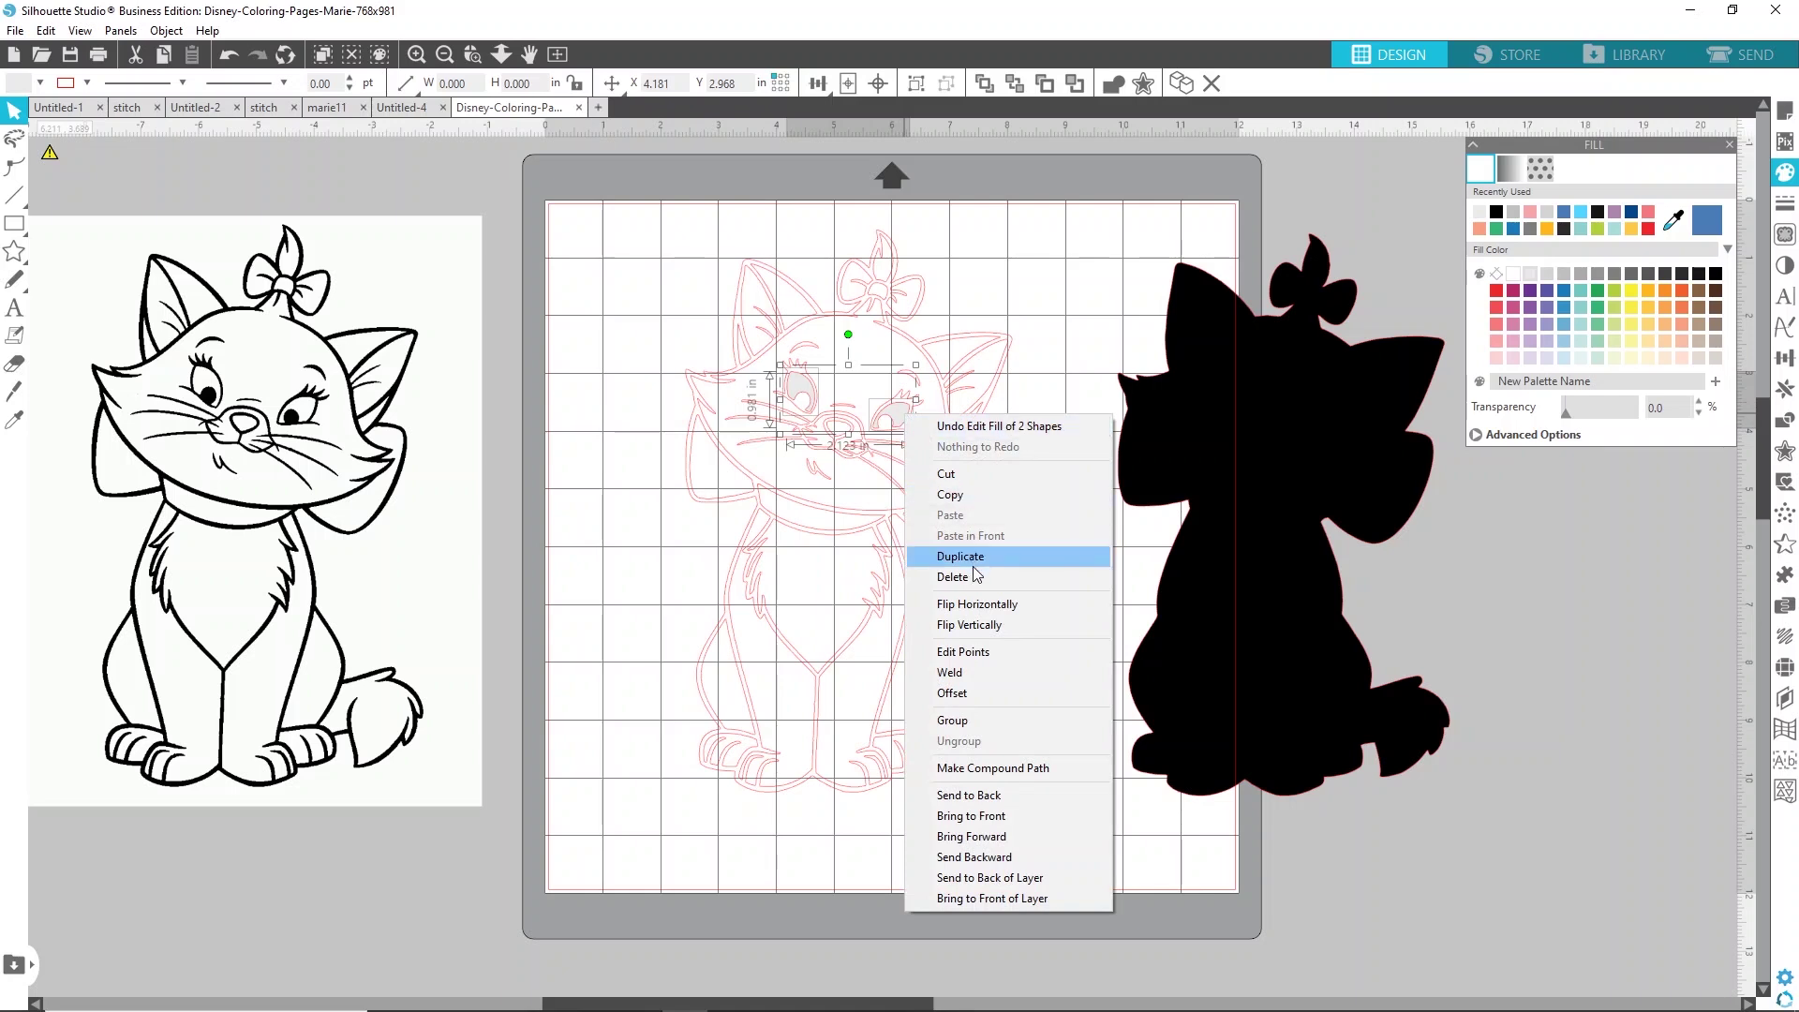
{"action": "left_click", "coordinate": [974, 720]}
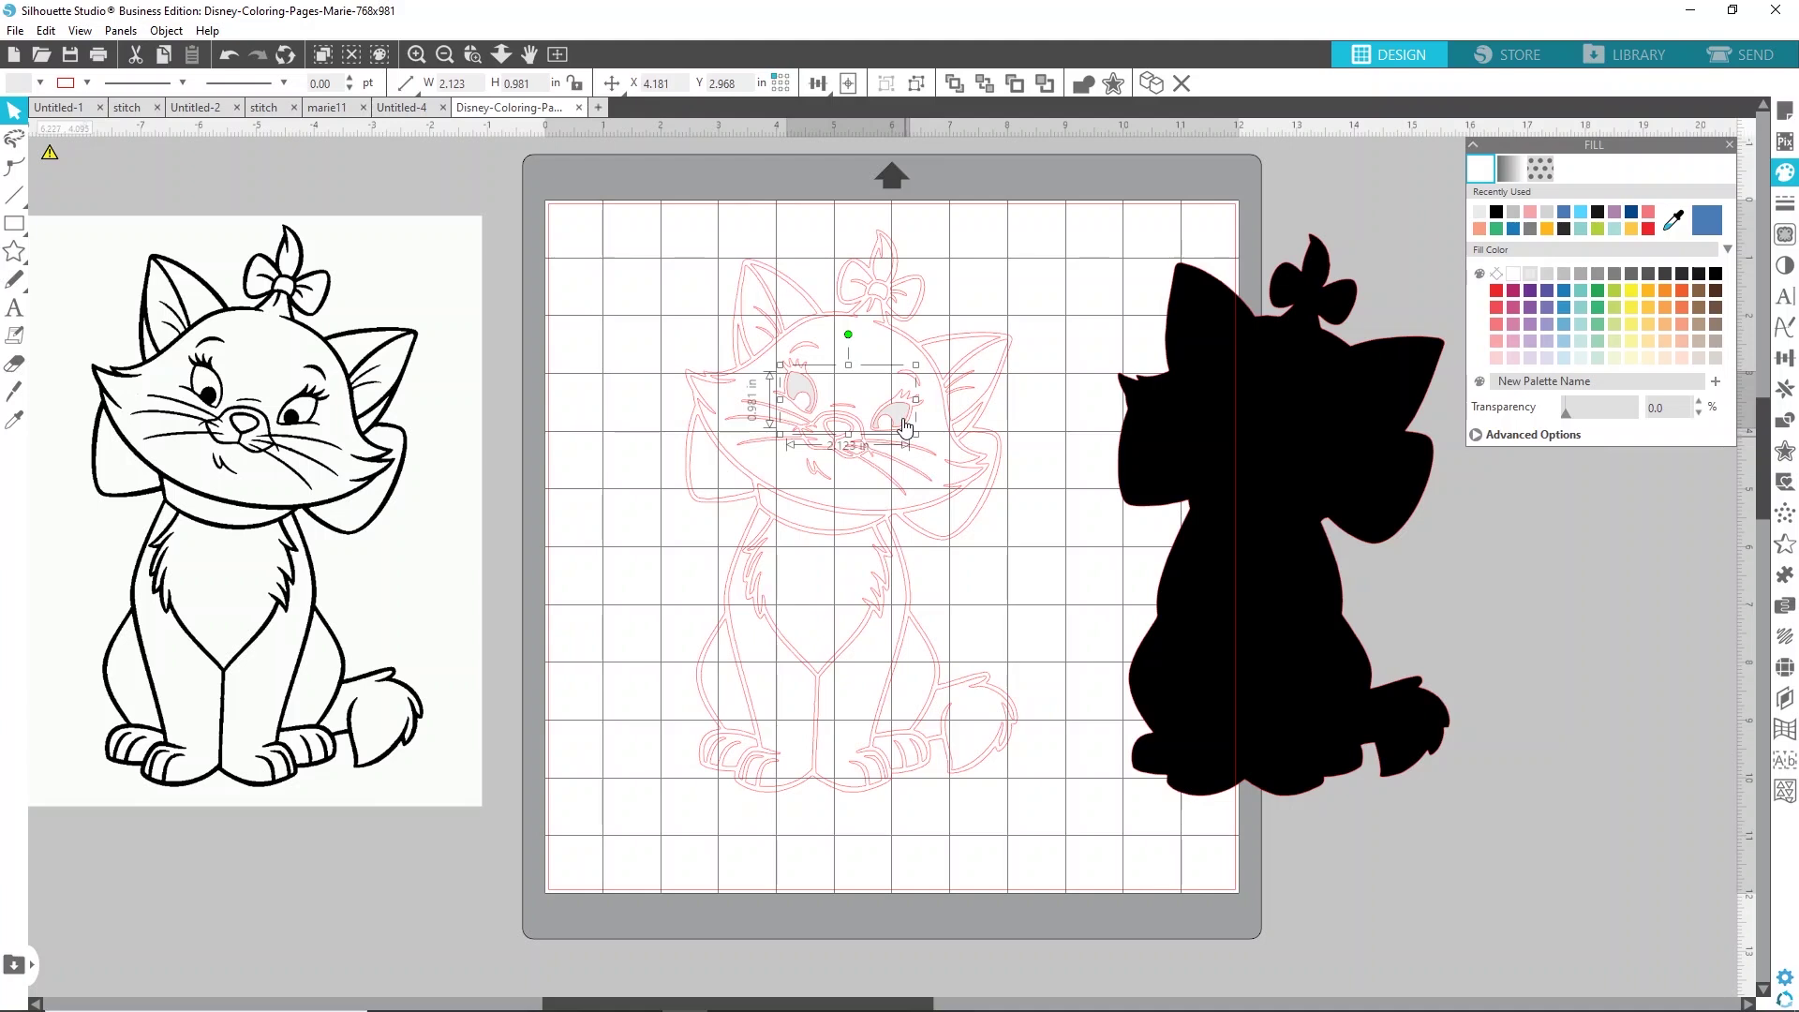
{"action": "left_click_drag", "start_coordinate": [911, 422], "coordinate": [1342, 426]}
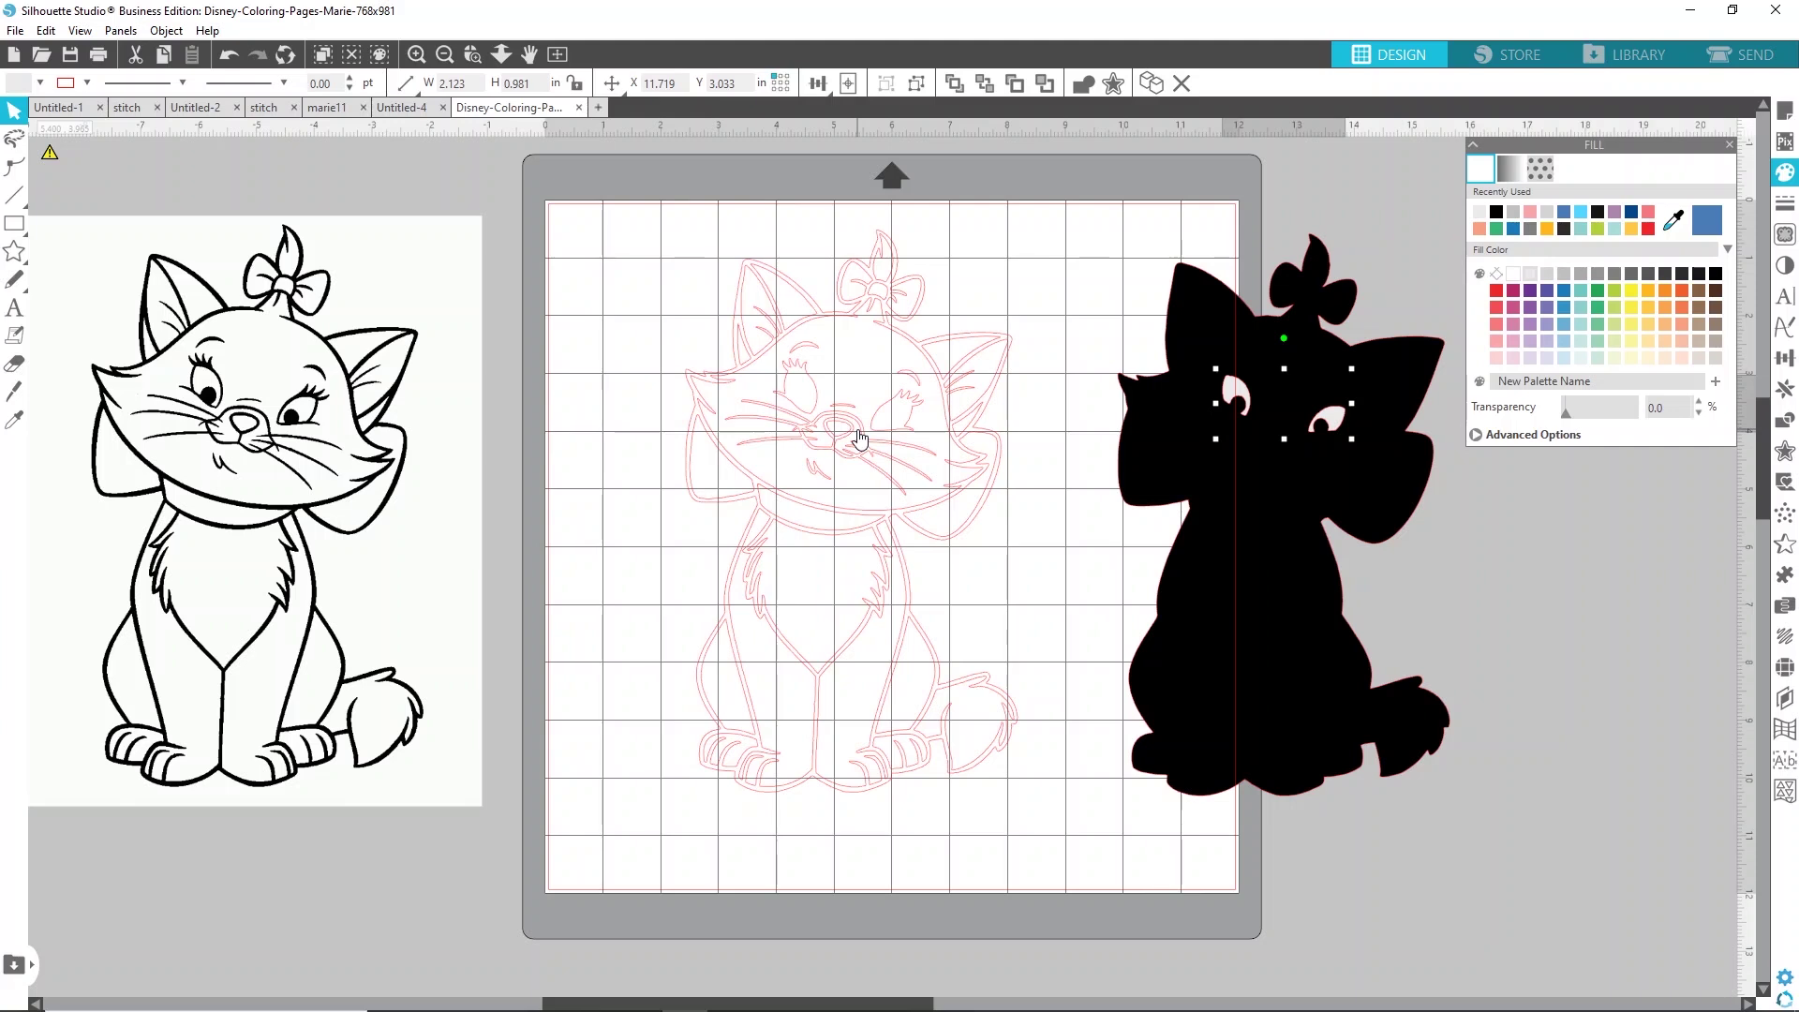
- Fill the bow, inner ear, nose and neck ribbon pieces with the recently used pink and place them on the black silhouette
{"action": "left_click", "coordinate": [857, 280]}
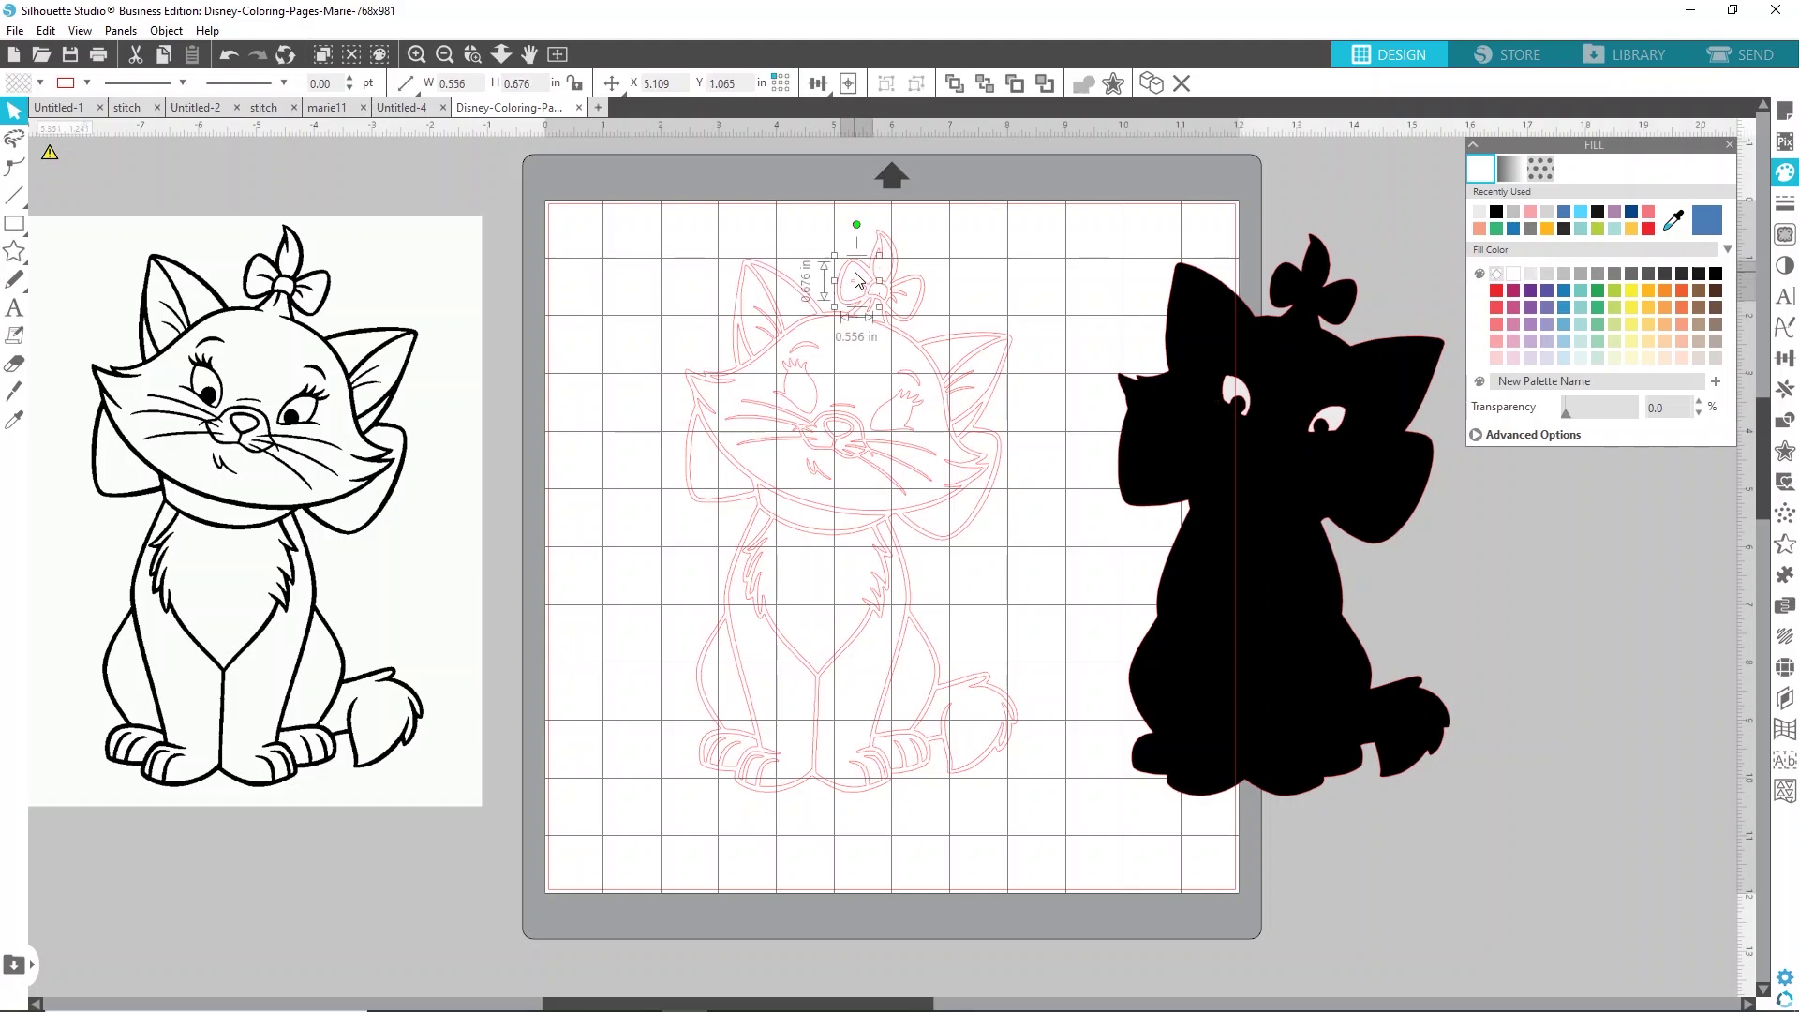
{"action": "left_click", "coordinate": [880, 297], "text": "shift"}
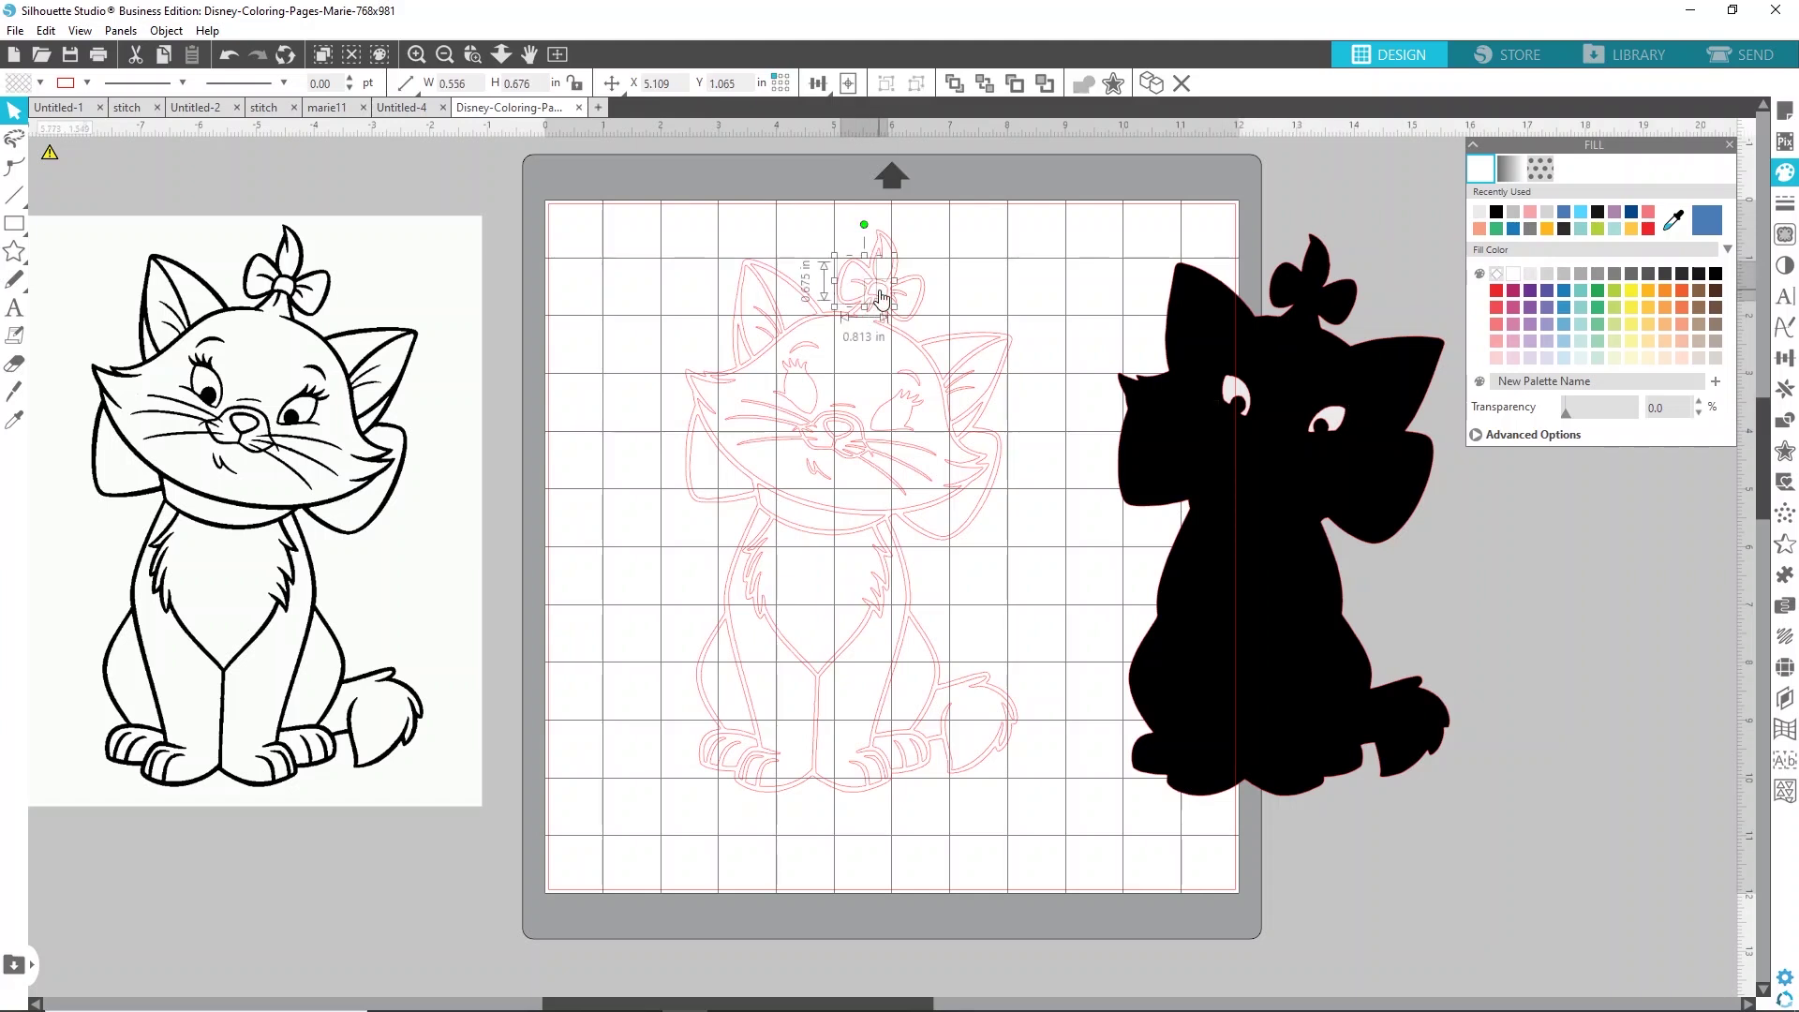
{"action": "left_click", "coordinate": [918, 298], "text": "shift"}
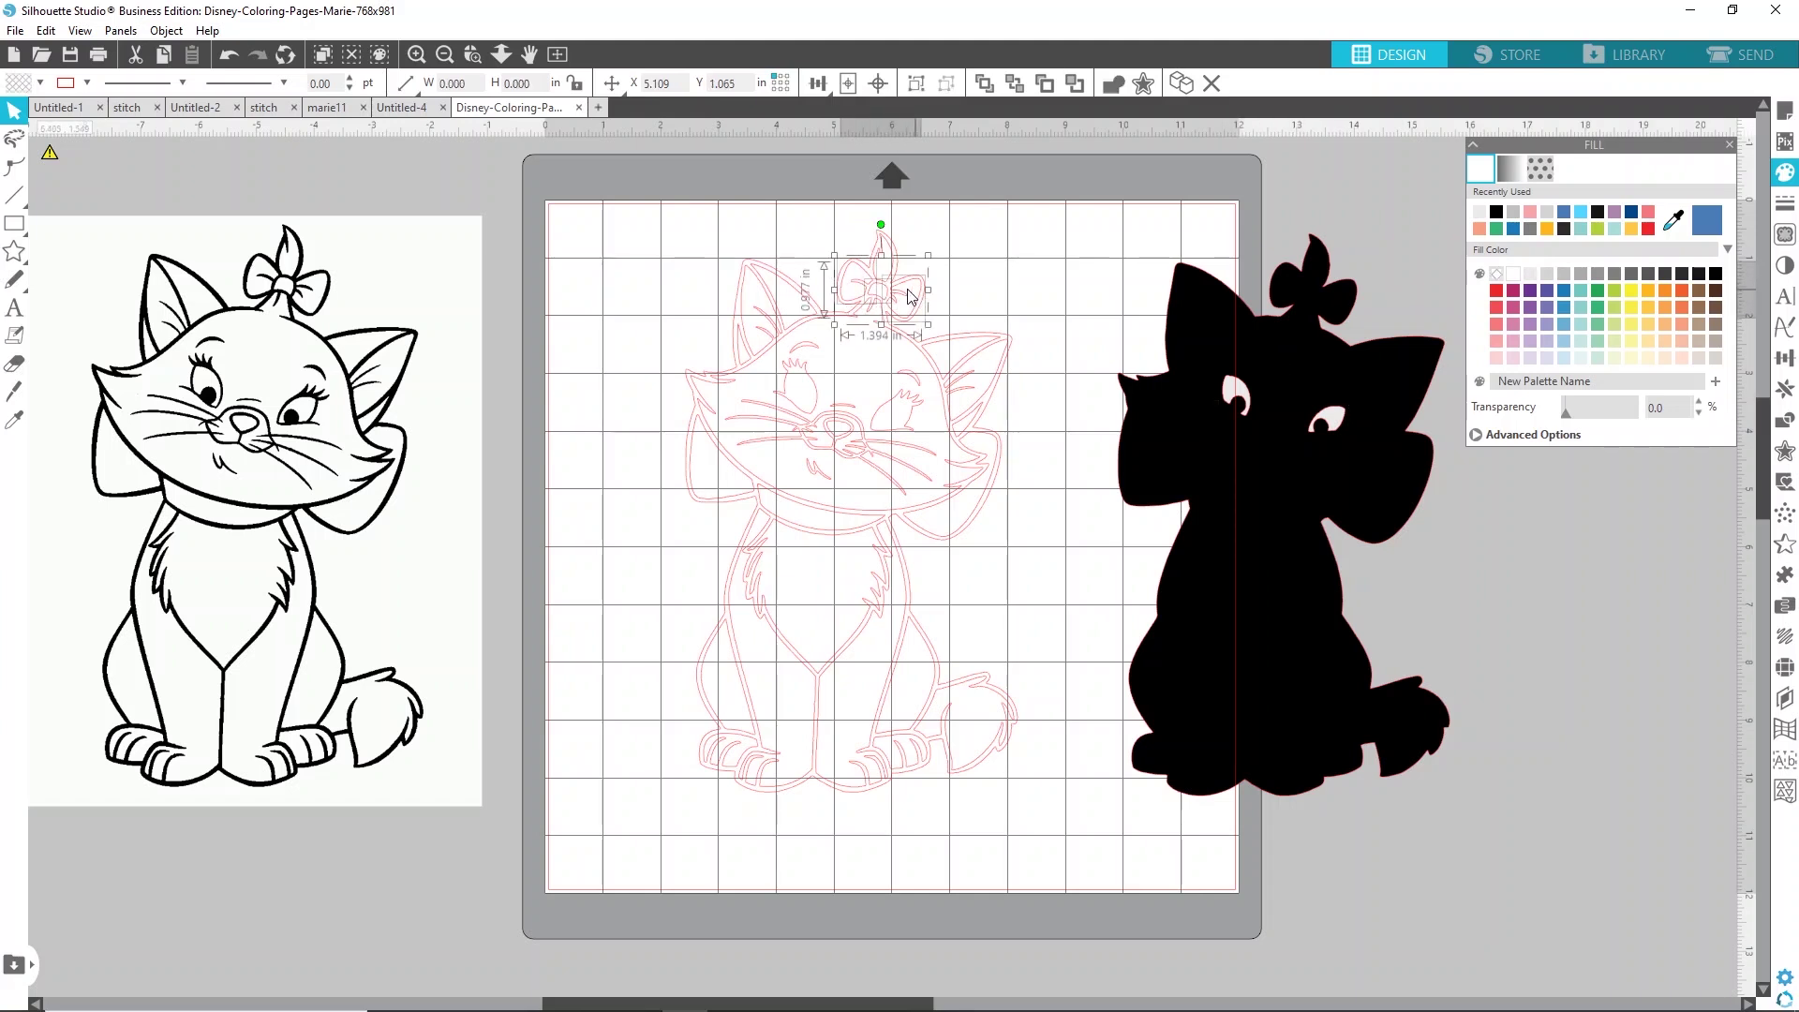
{"action": "left_click", "coordinate": [758, 307], "text": "shift"}
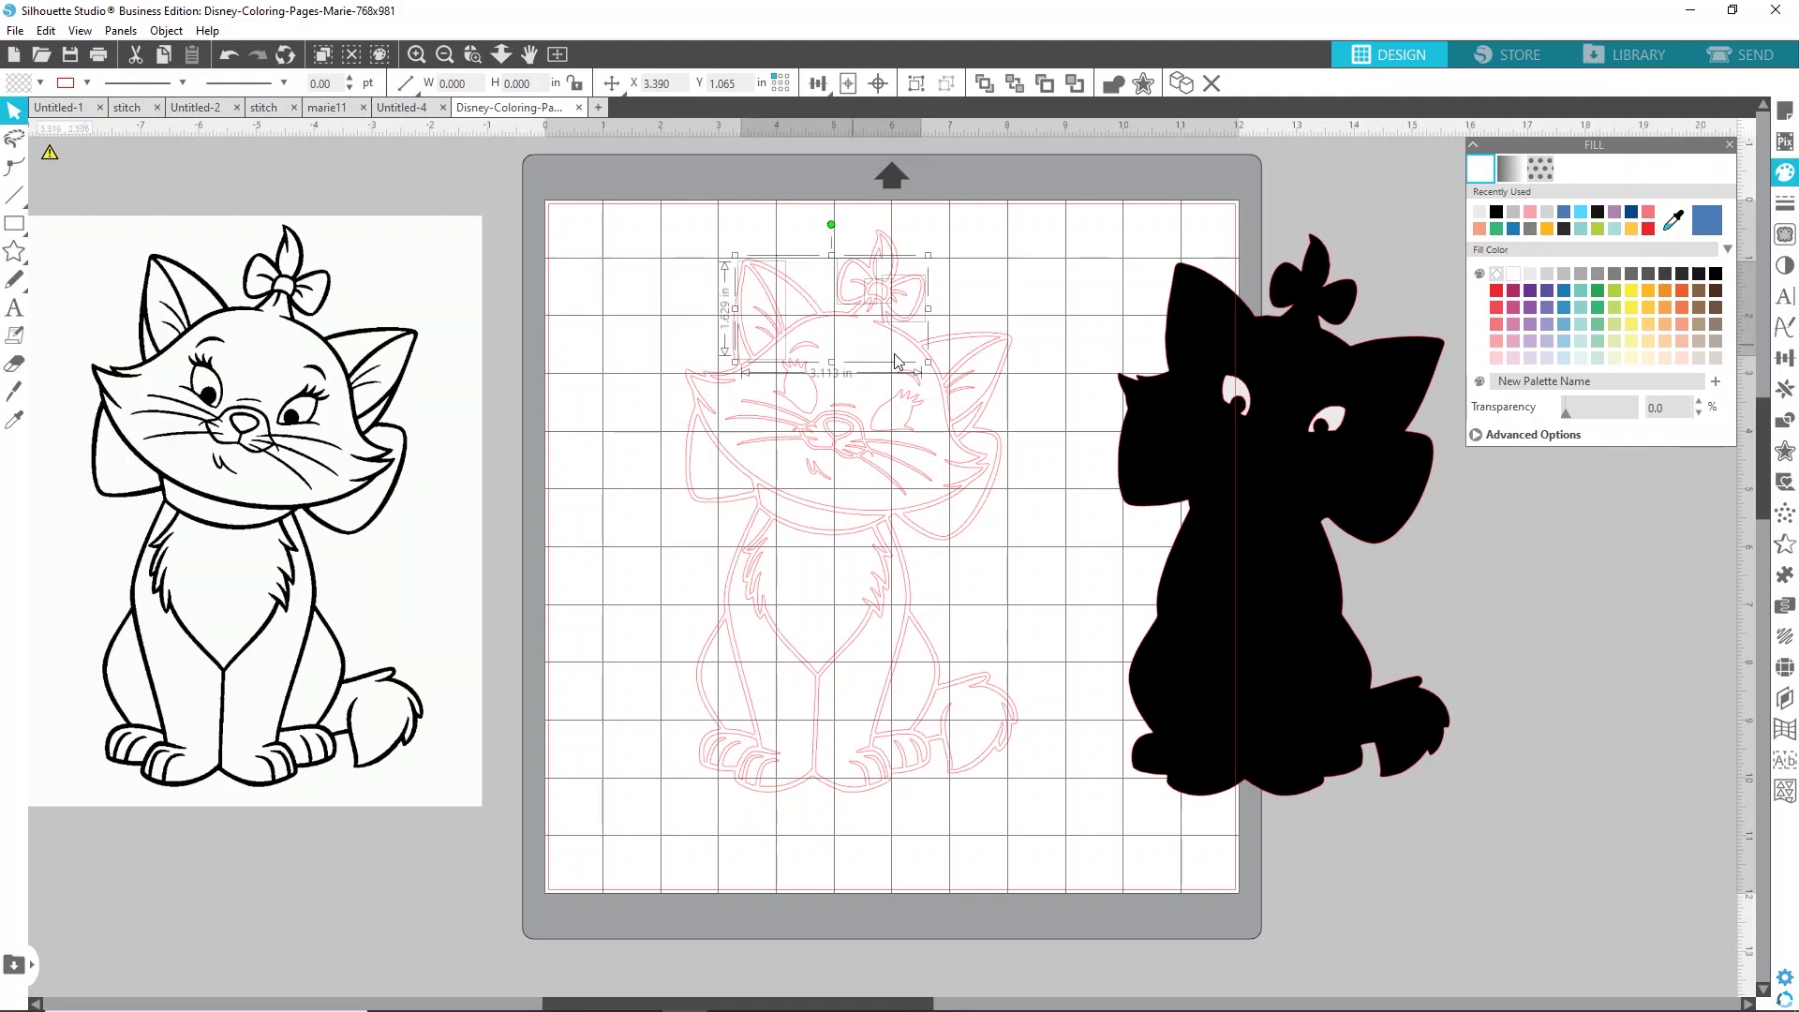
{"action": "left_click", "coordinate": [979, 388], "text": "shift"}
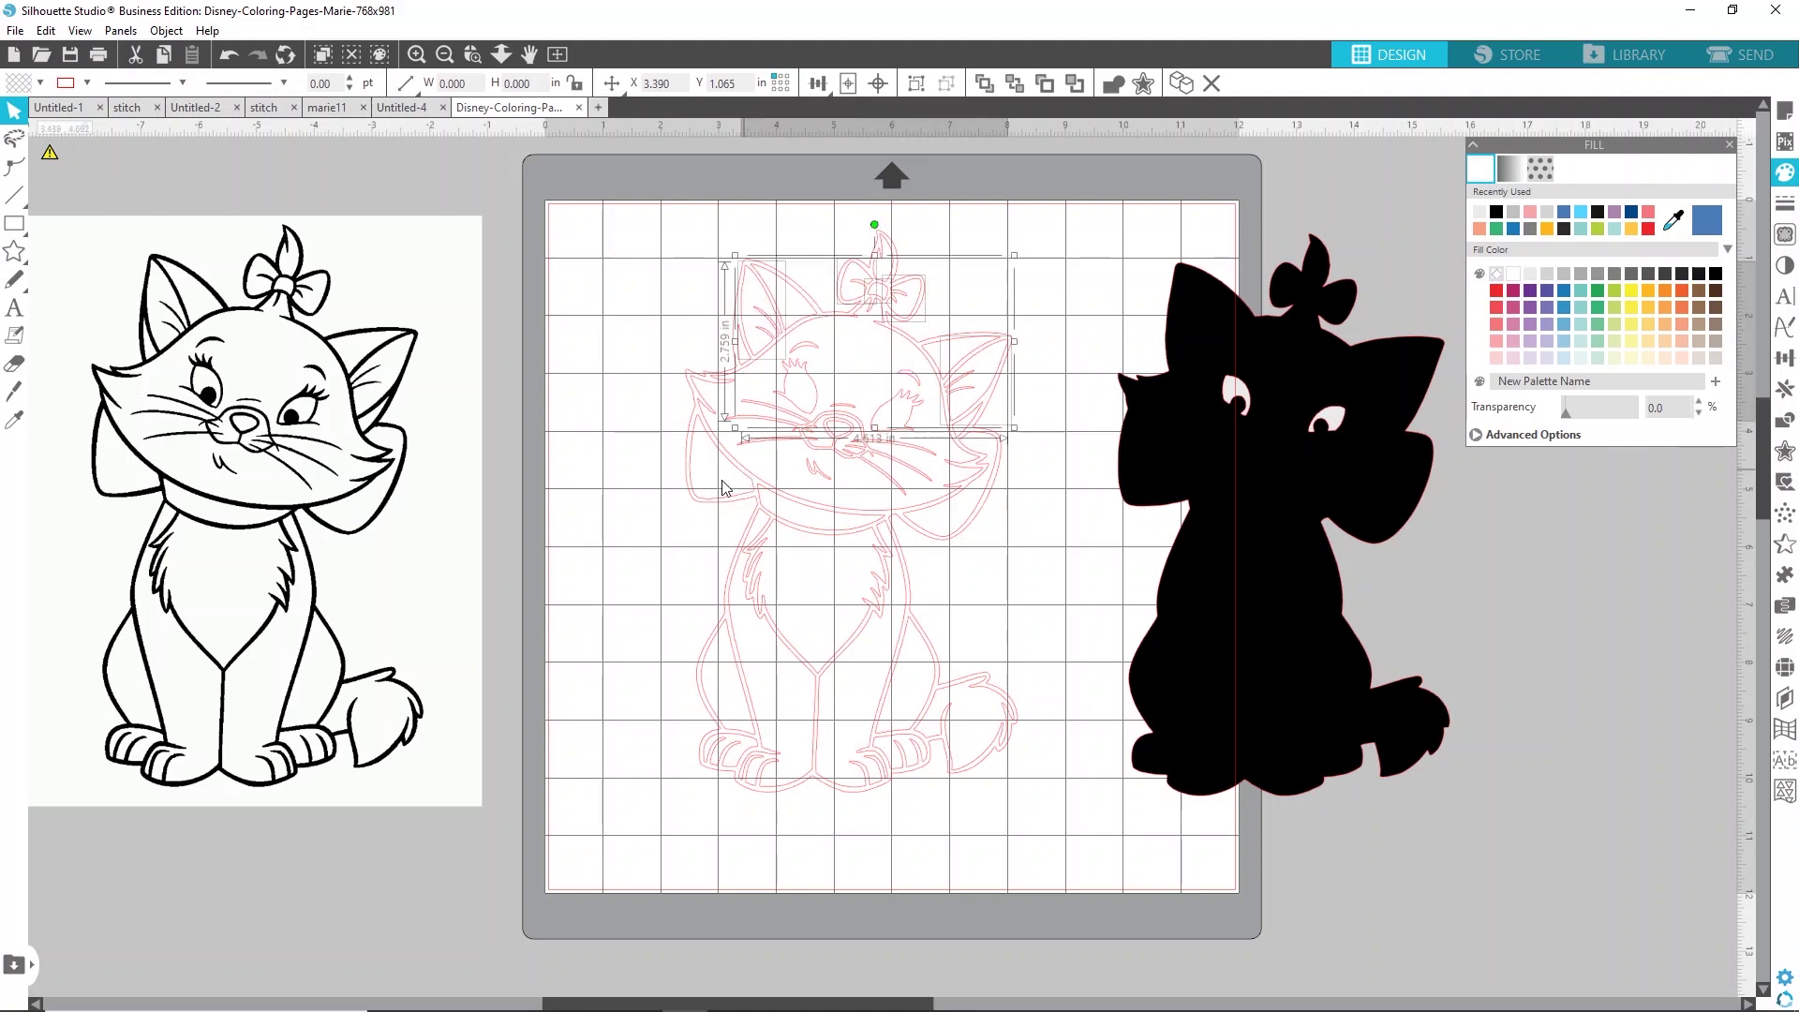
{"action": "left_click", "coordinate": [703, 504], "text": "shift"}
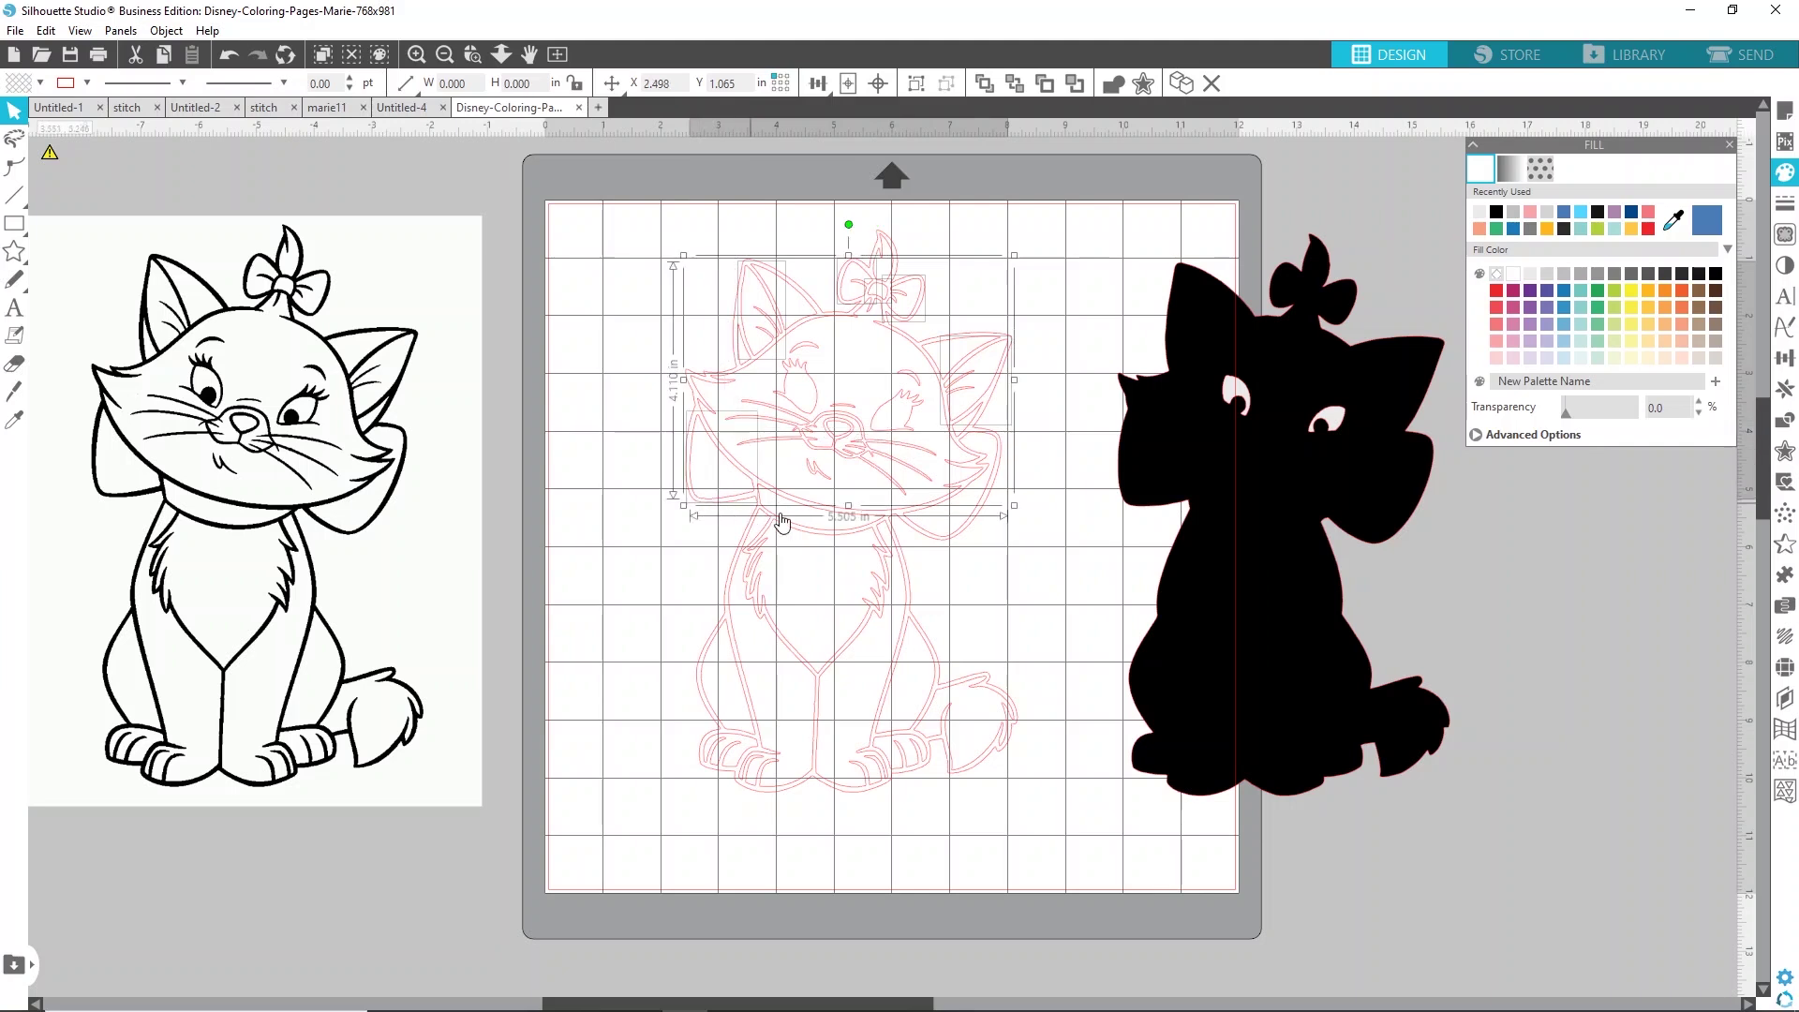
{"action": "left_click", "coordinate": [789, 523], "text": "shift"}
{"action": "left_click", "coordinate": [937, 527], "text": "shift"}
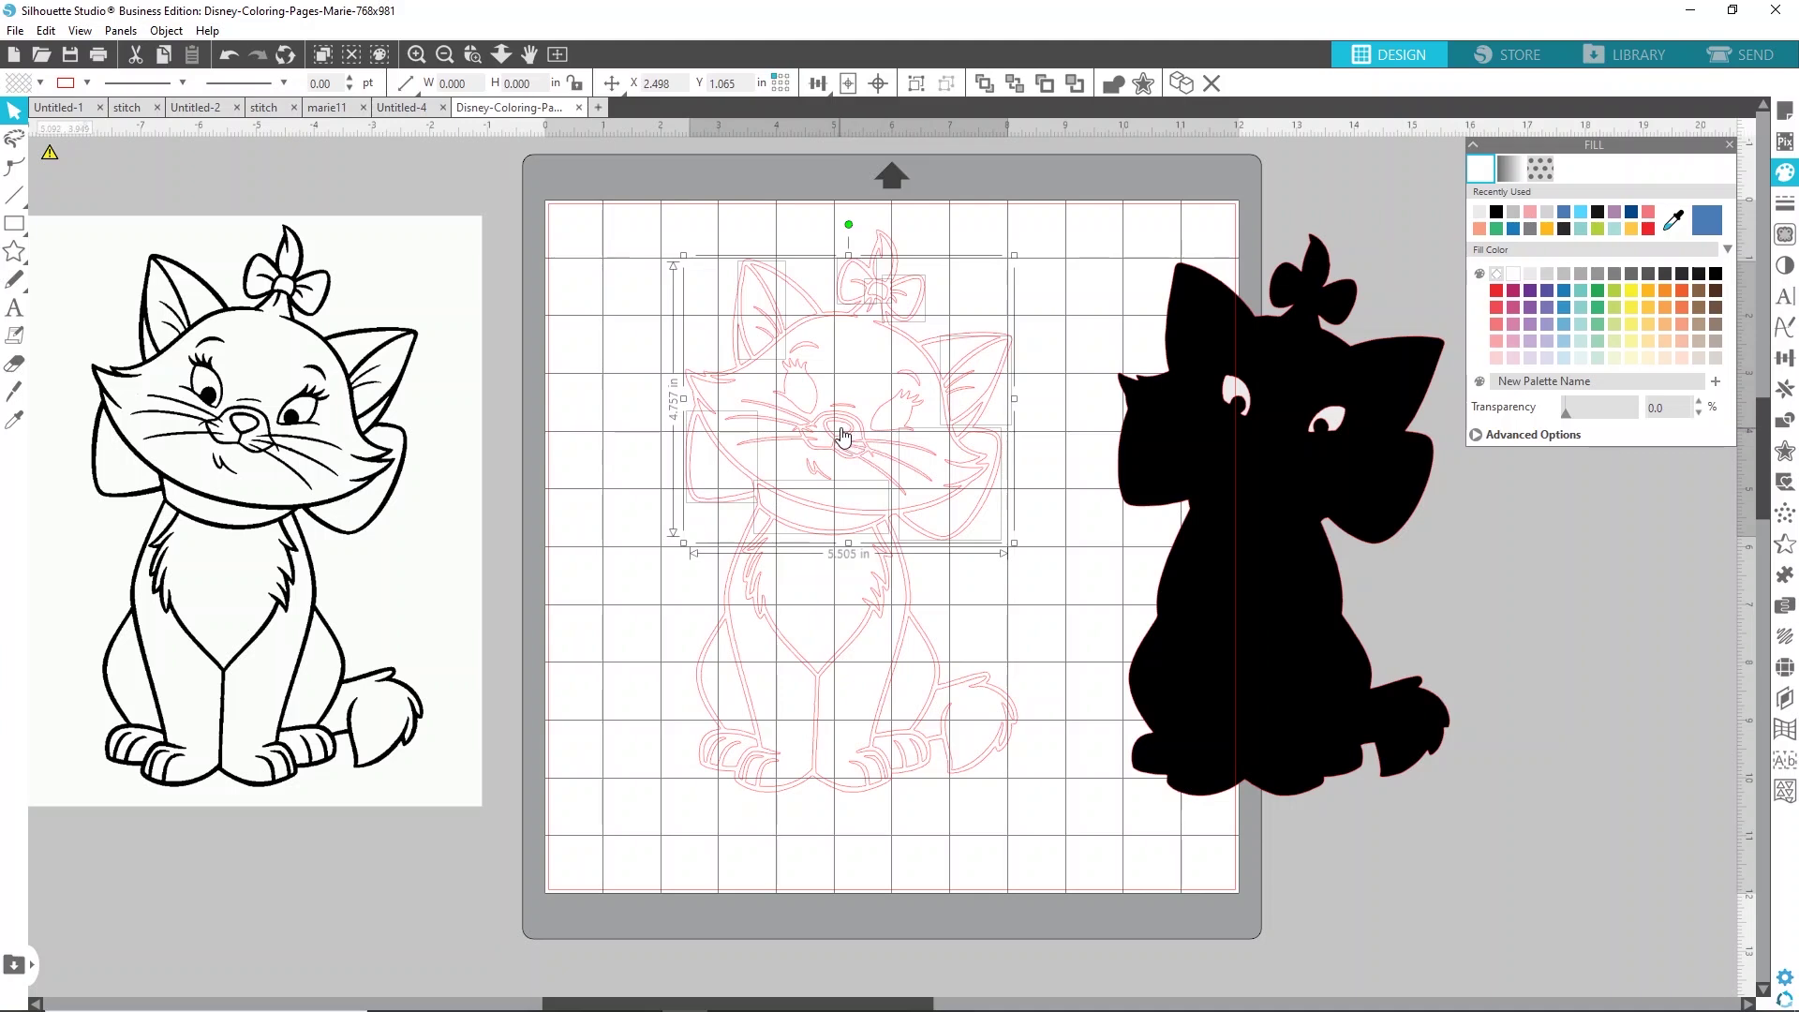
{"action": "left_click", "coordinate": [1532, 212]}
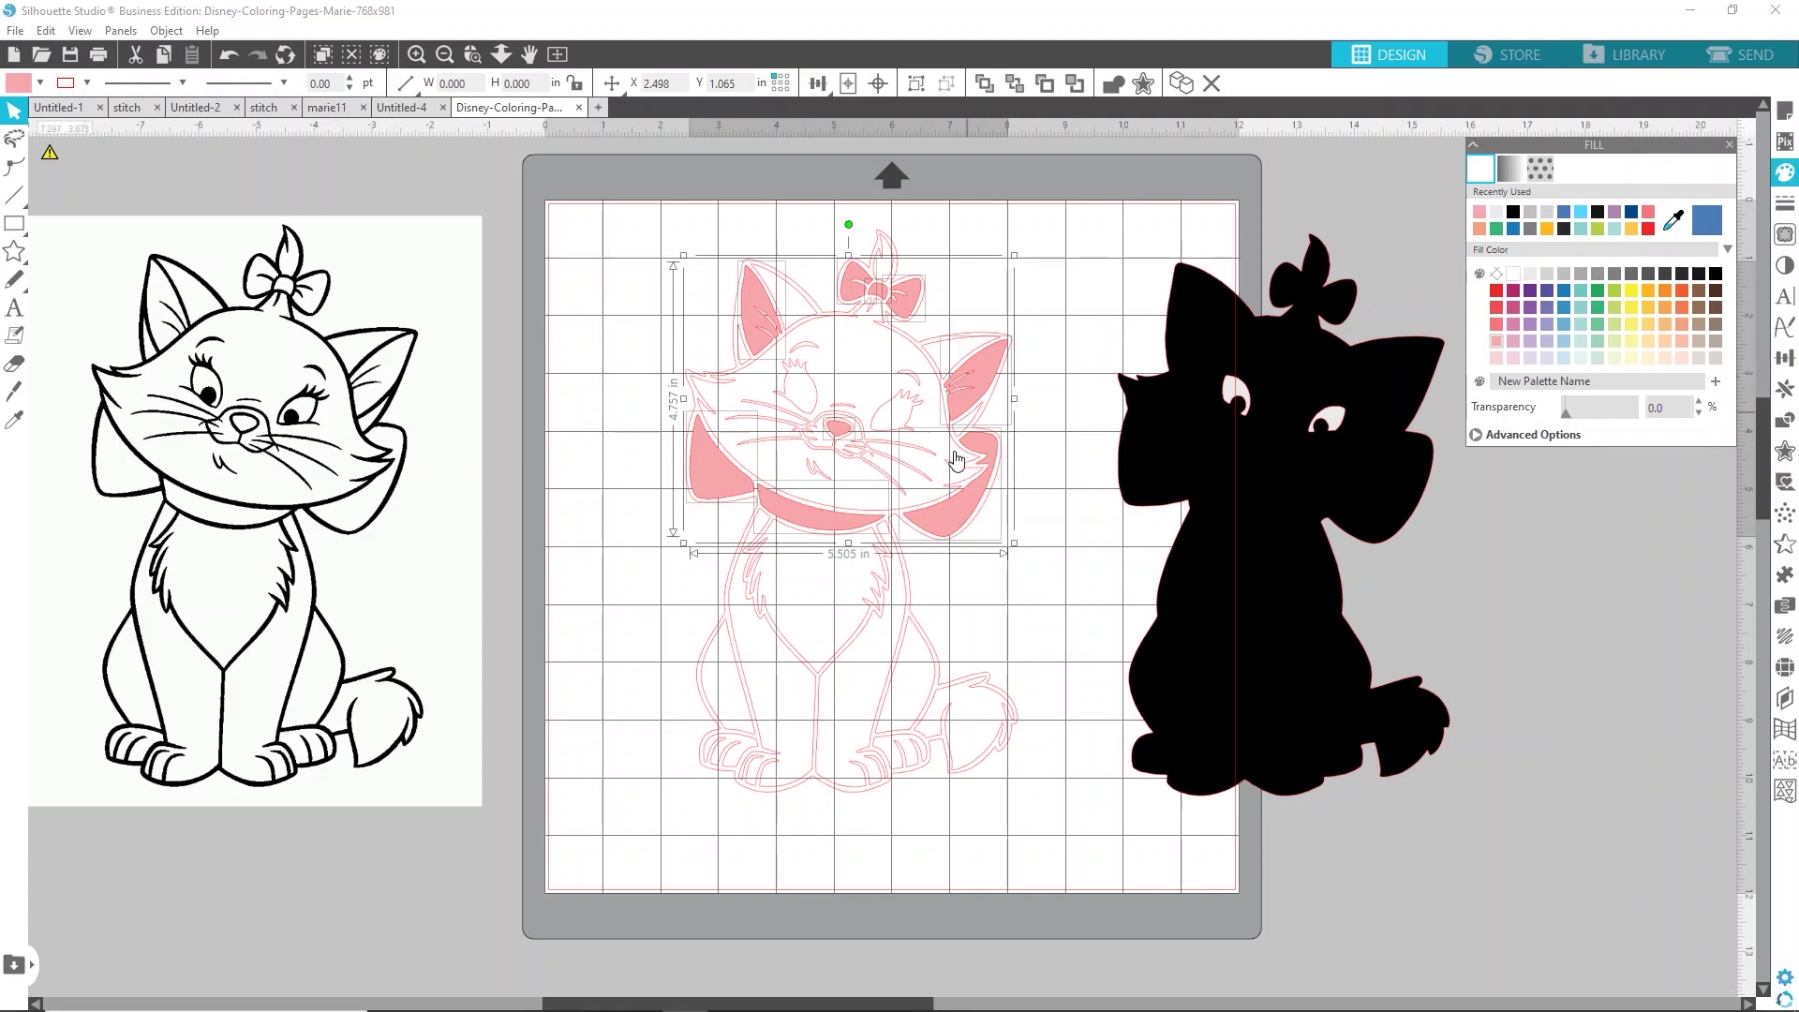
{"action": "left_click_drag", "start_coordinate": [940, 533], "coordinate": [1370, 527]}
{"action": "left_click", "coordinate": [630, 433]}
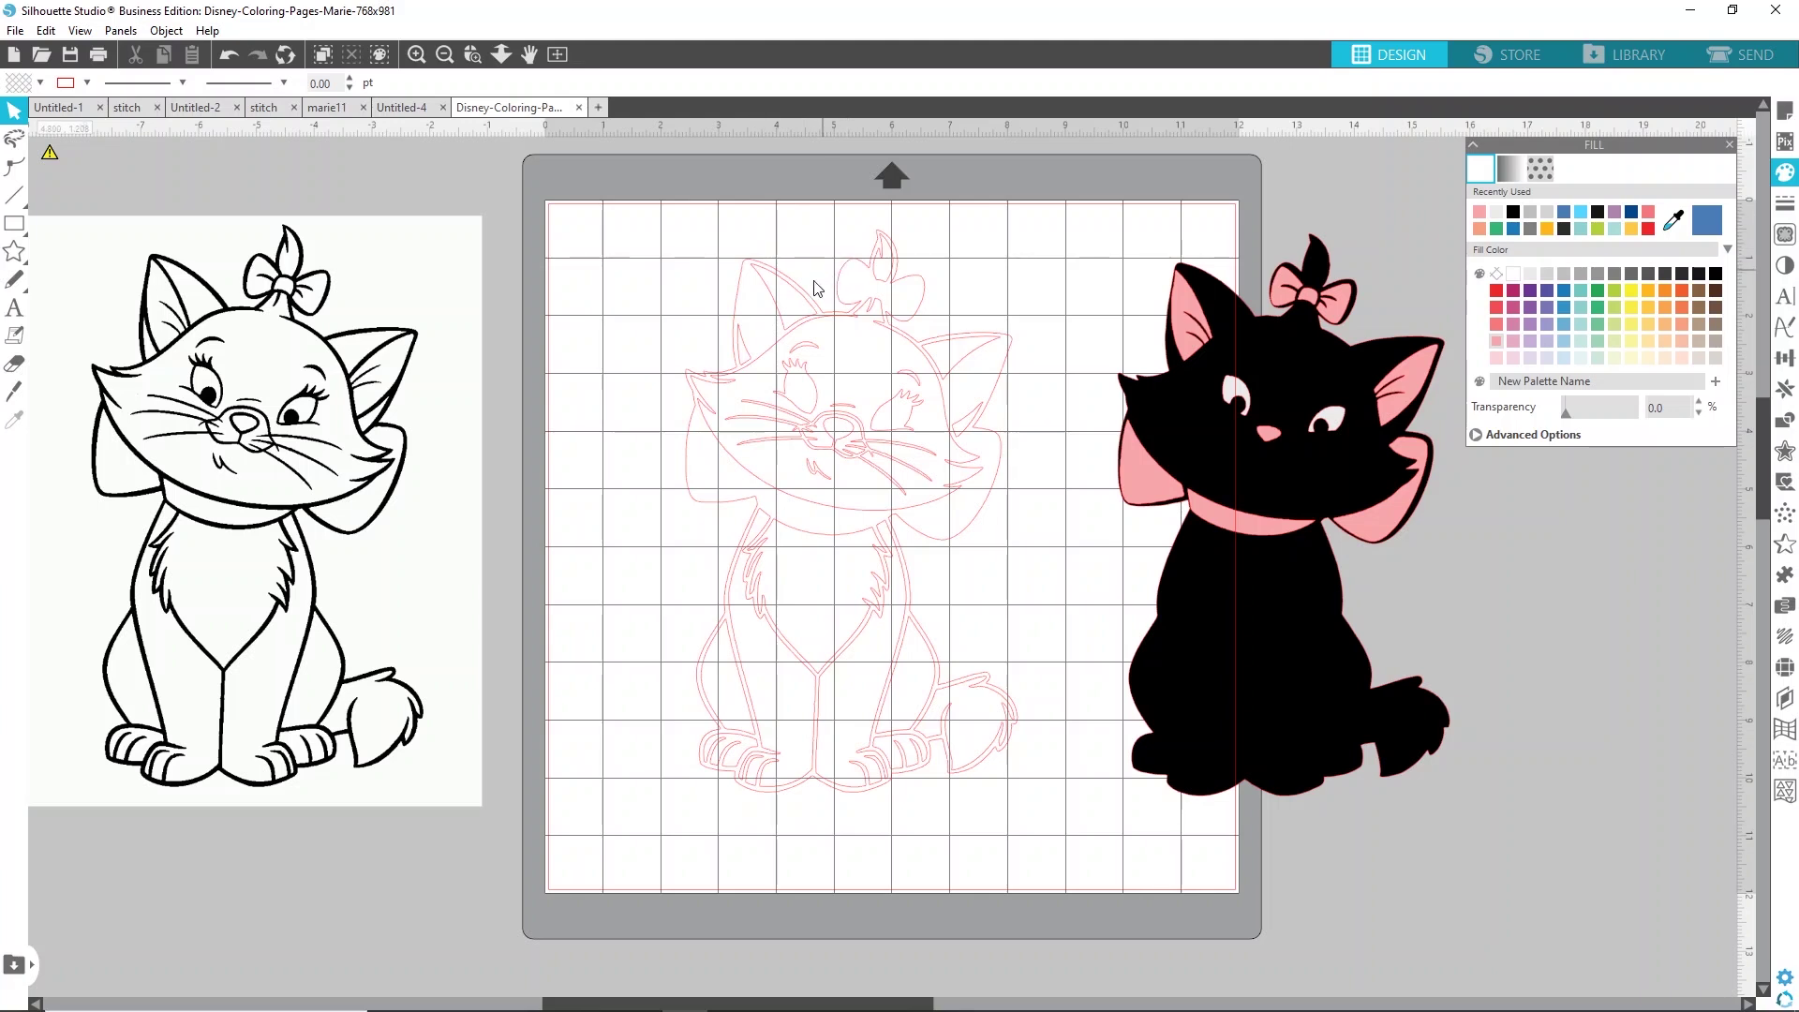
- Fill the hair tuft, ear, head, cheek, body, leg, paw and tail pieces with the recently used grey
{"action": "left_click", "coordinate": [883, 274]}
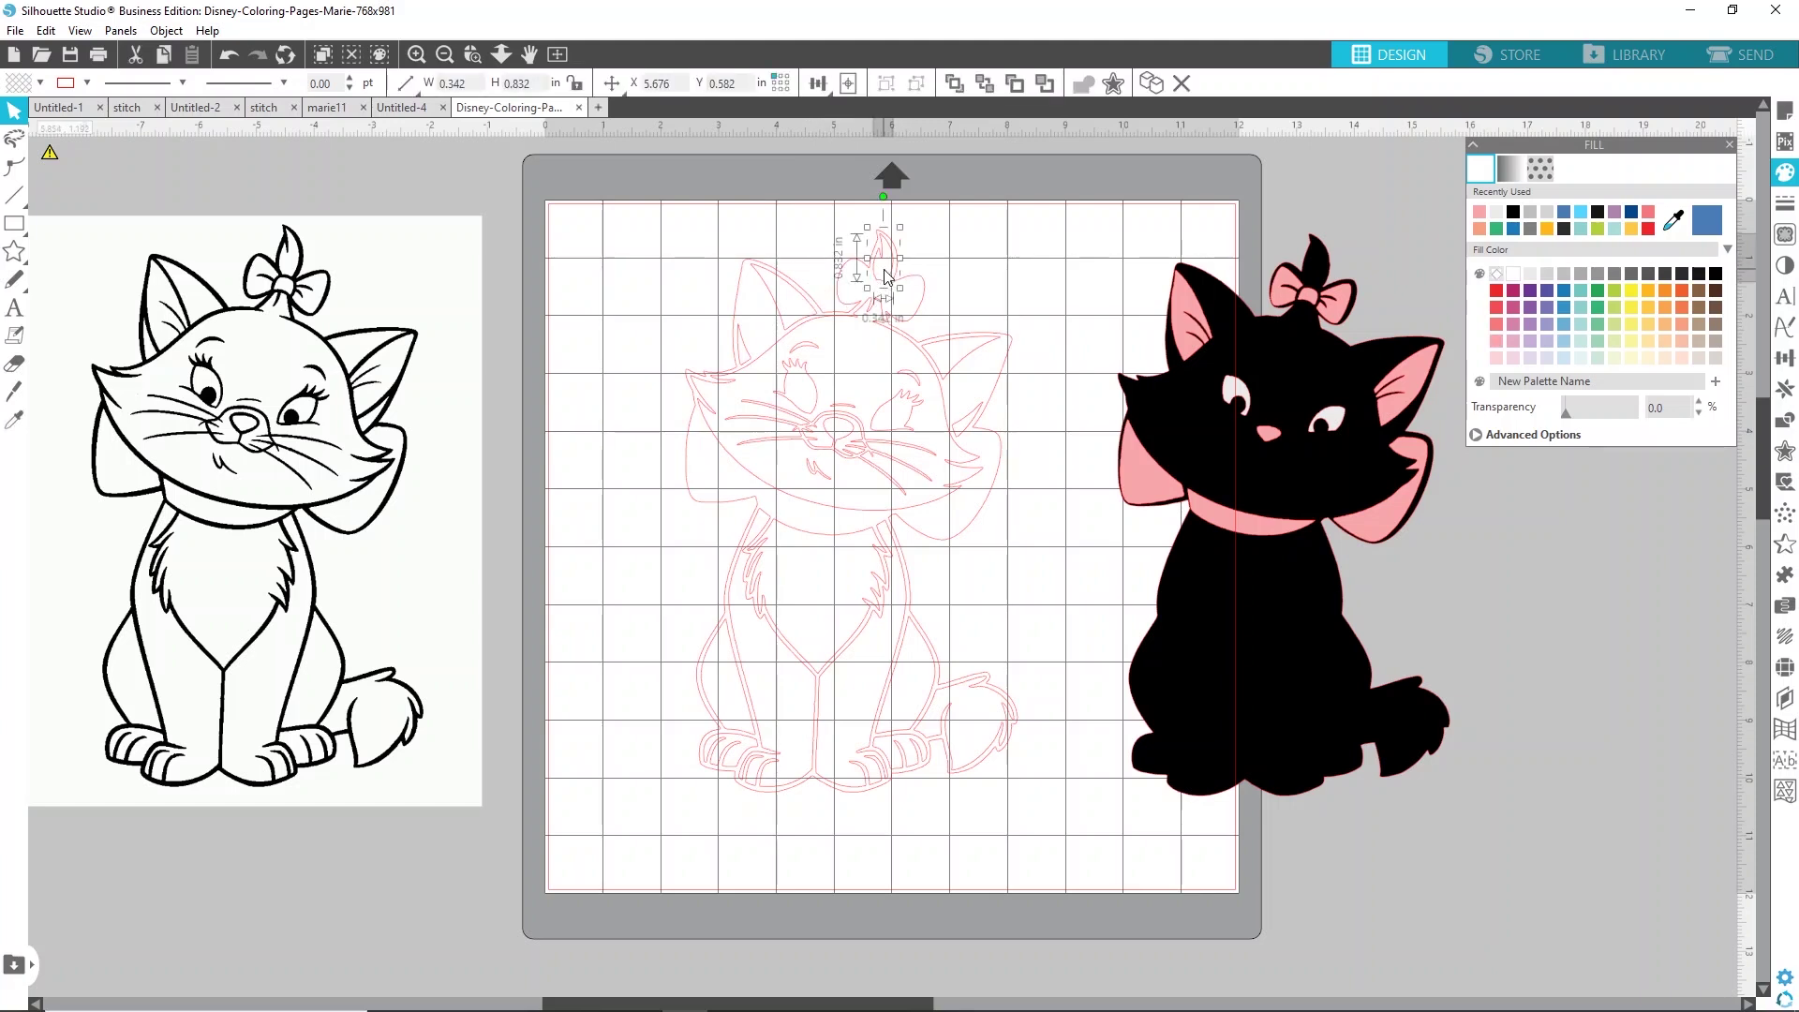
{"action": "left_click", "coordinate": [858, 442], "text": "shift"}
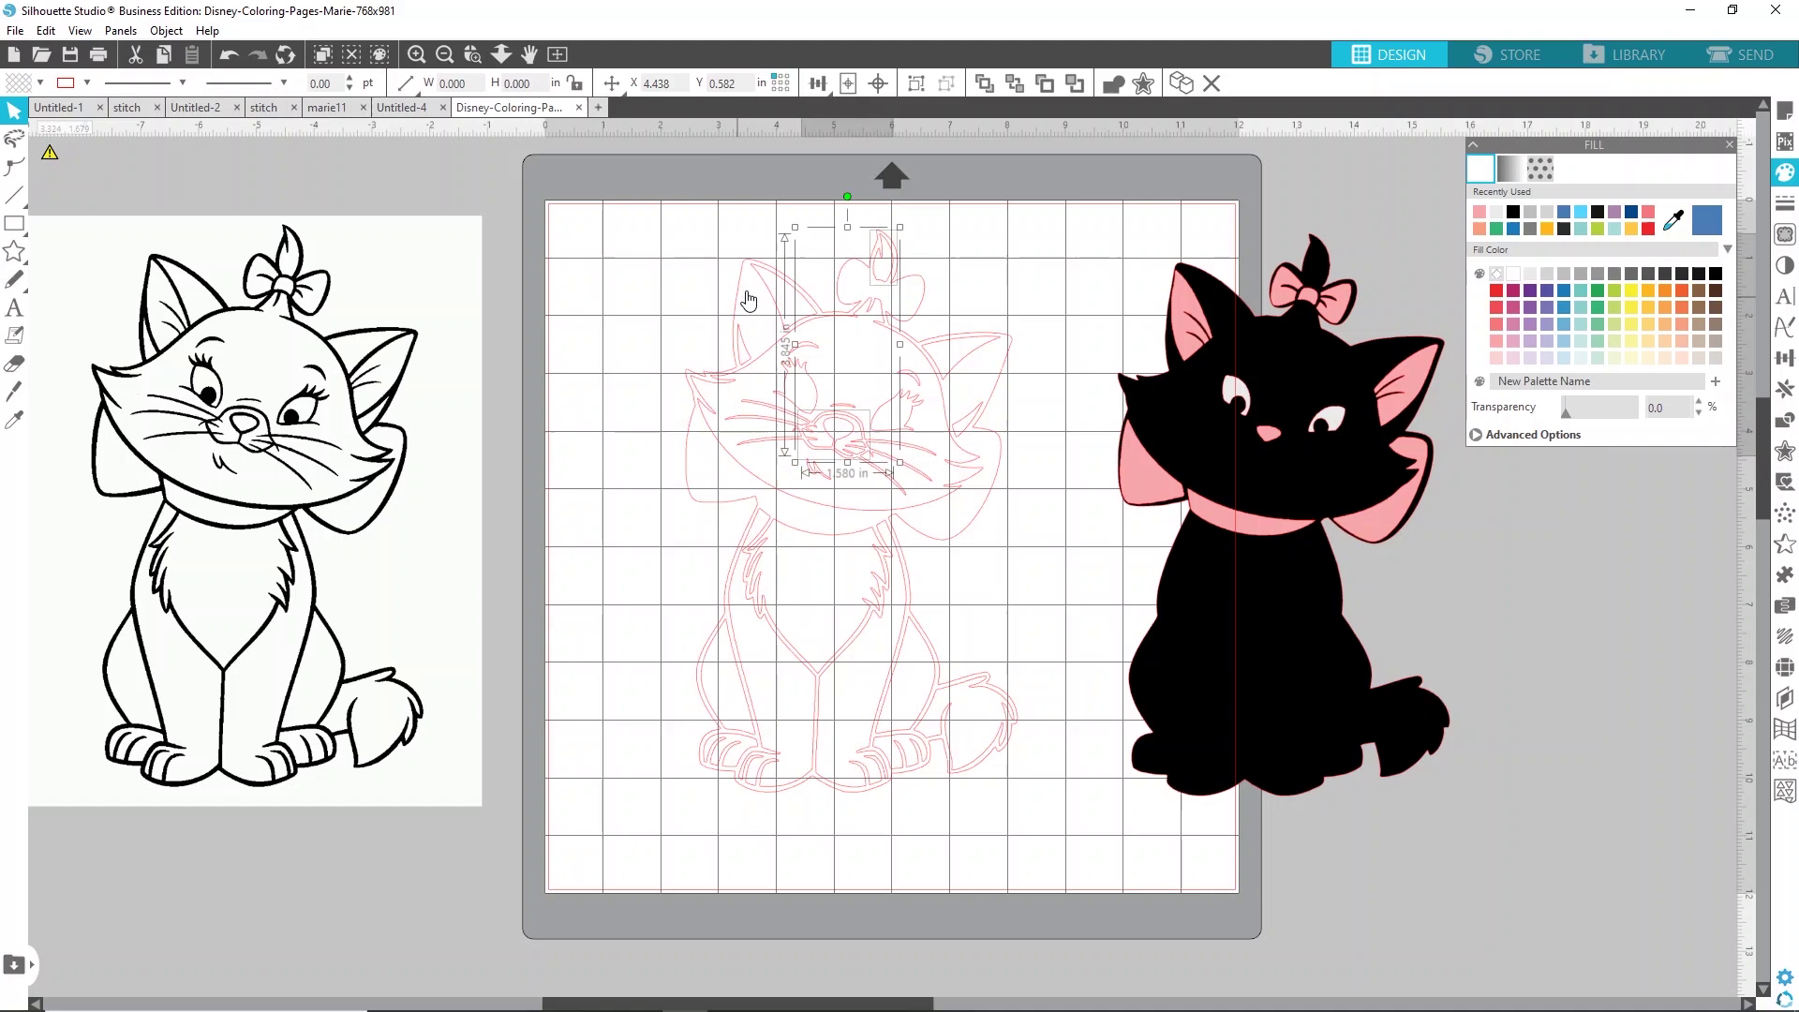
{"action": "left_click", "coordinate": [775, 309], "text": "shift"}
{"action": "left_click", "coordinate": [743, 354], "text": "shift"}
{"action": "left_click", "coordinate": [953, 371], "text": "shift"}
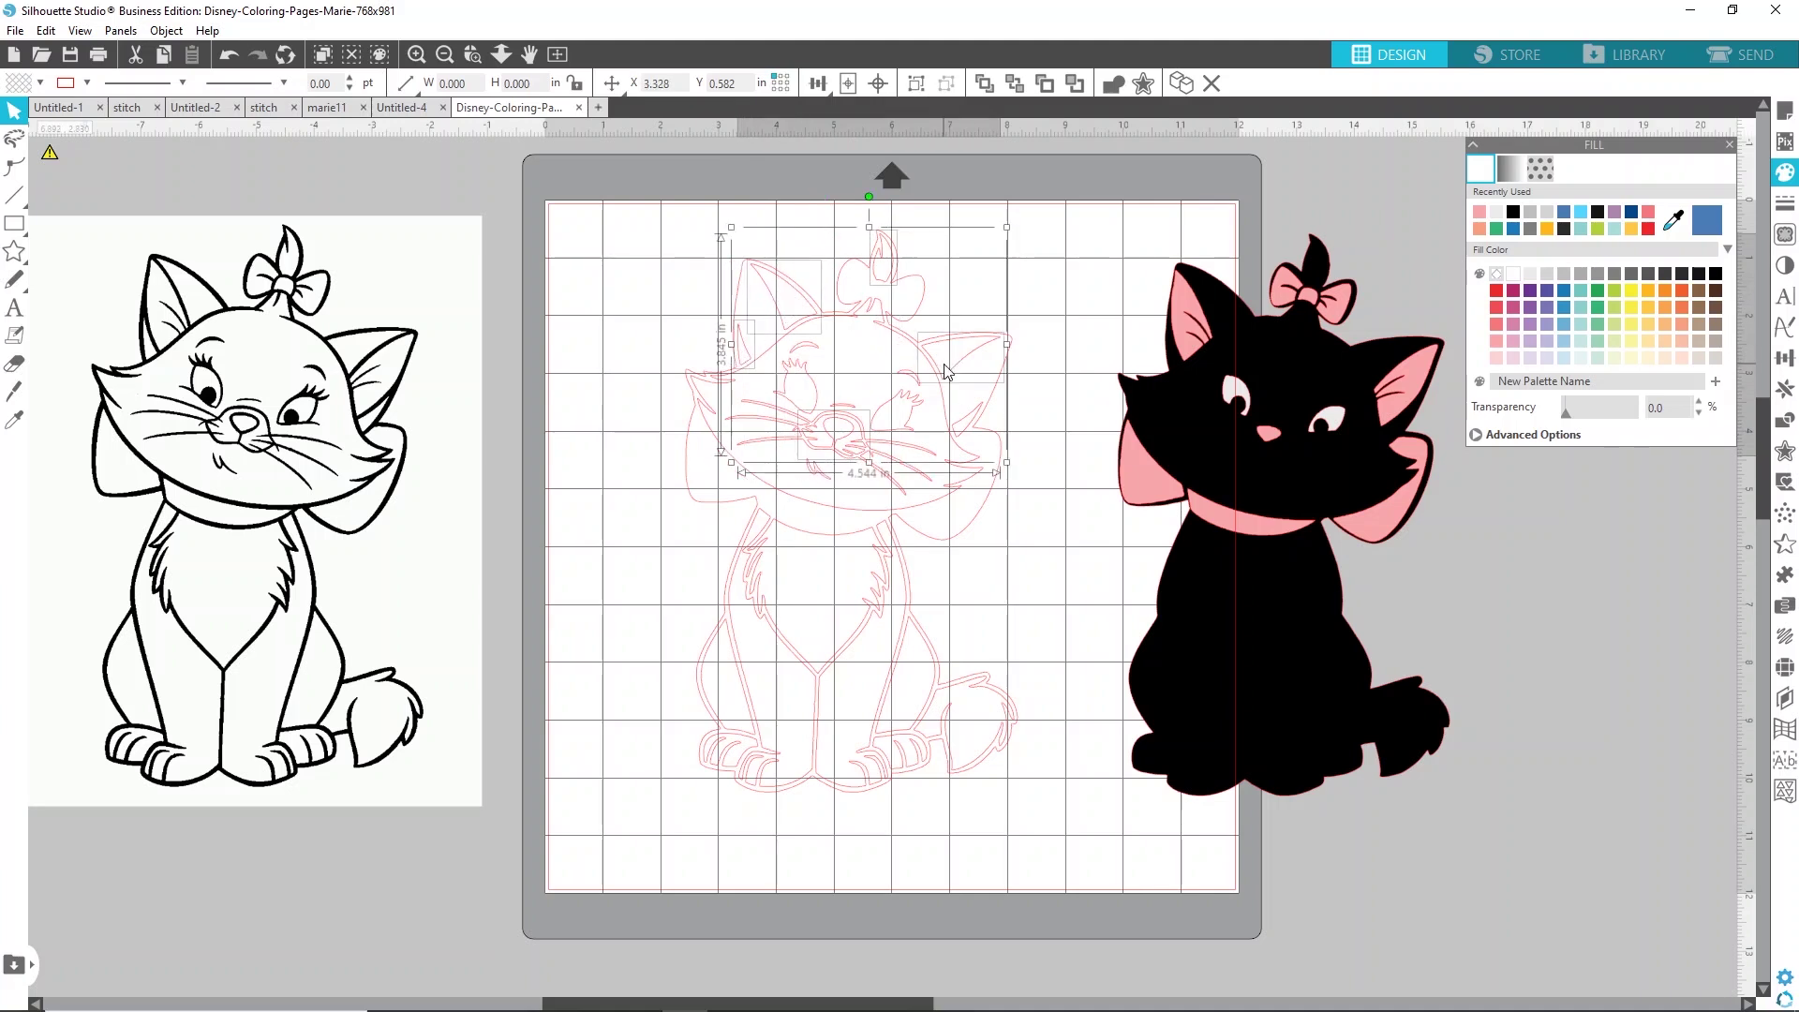
{"action": "left_click", "coordinate": [967, 428], "text": "shift"}
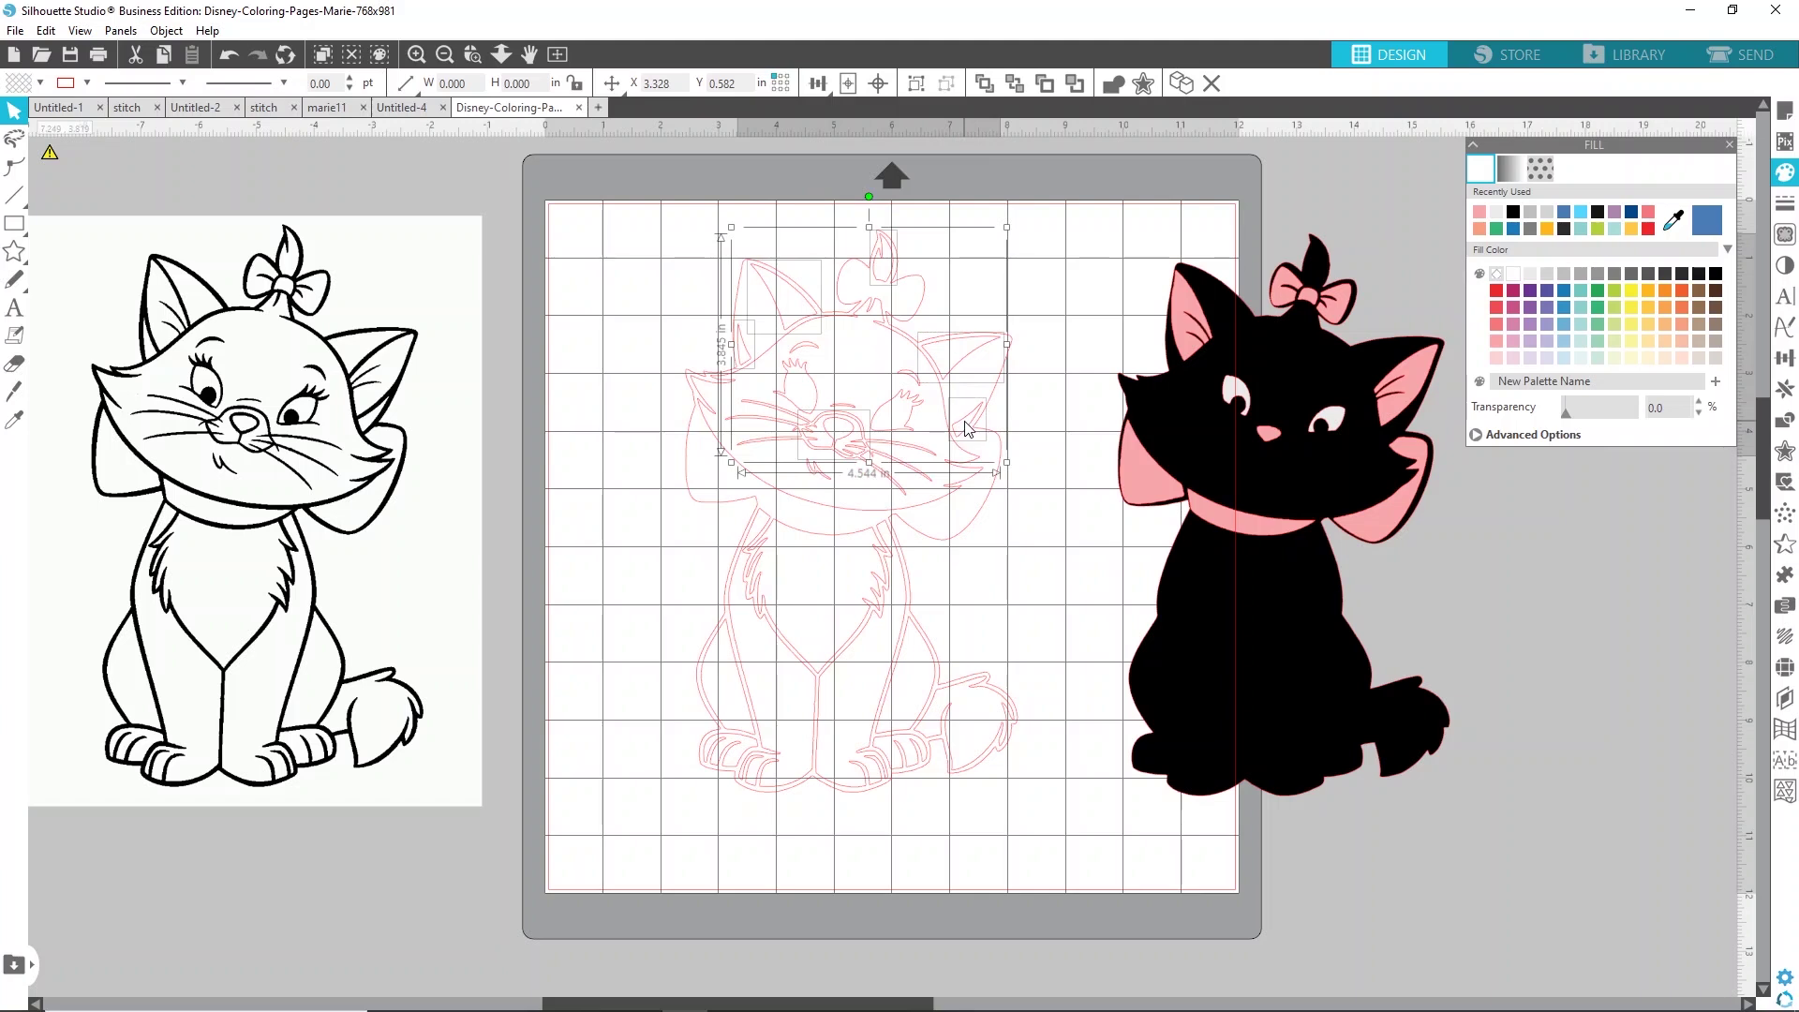
{"action": "left_click", "coordinate": [871, 515], "text": "shift"}
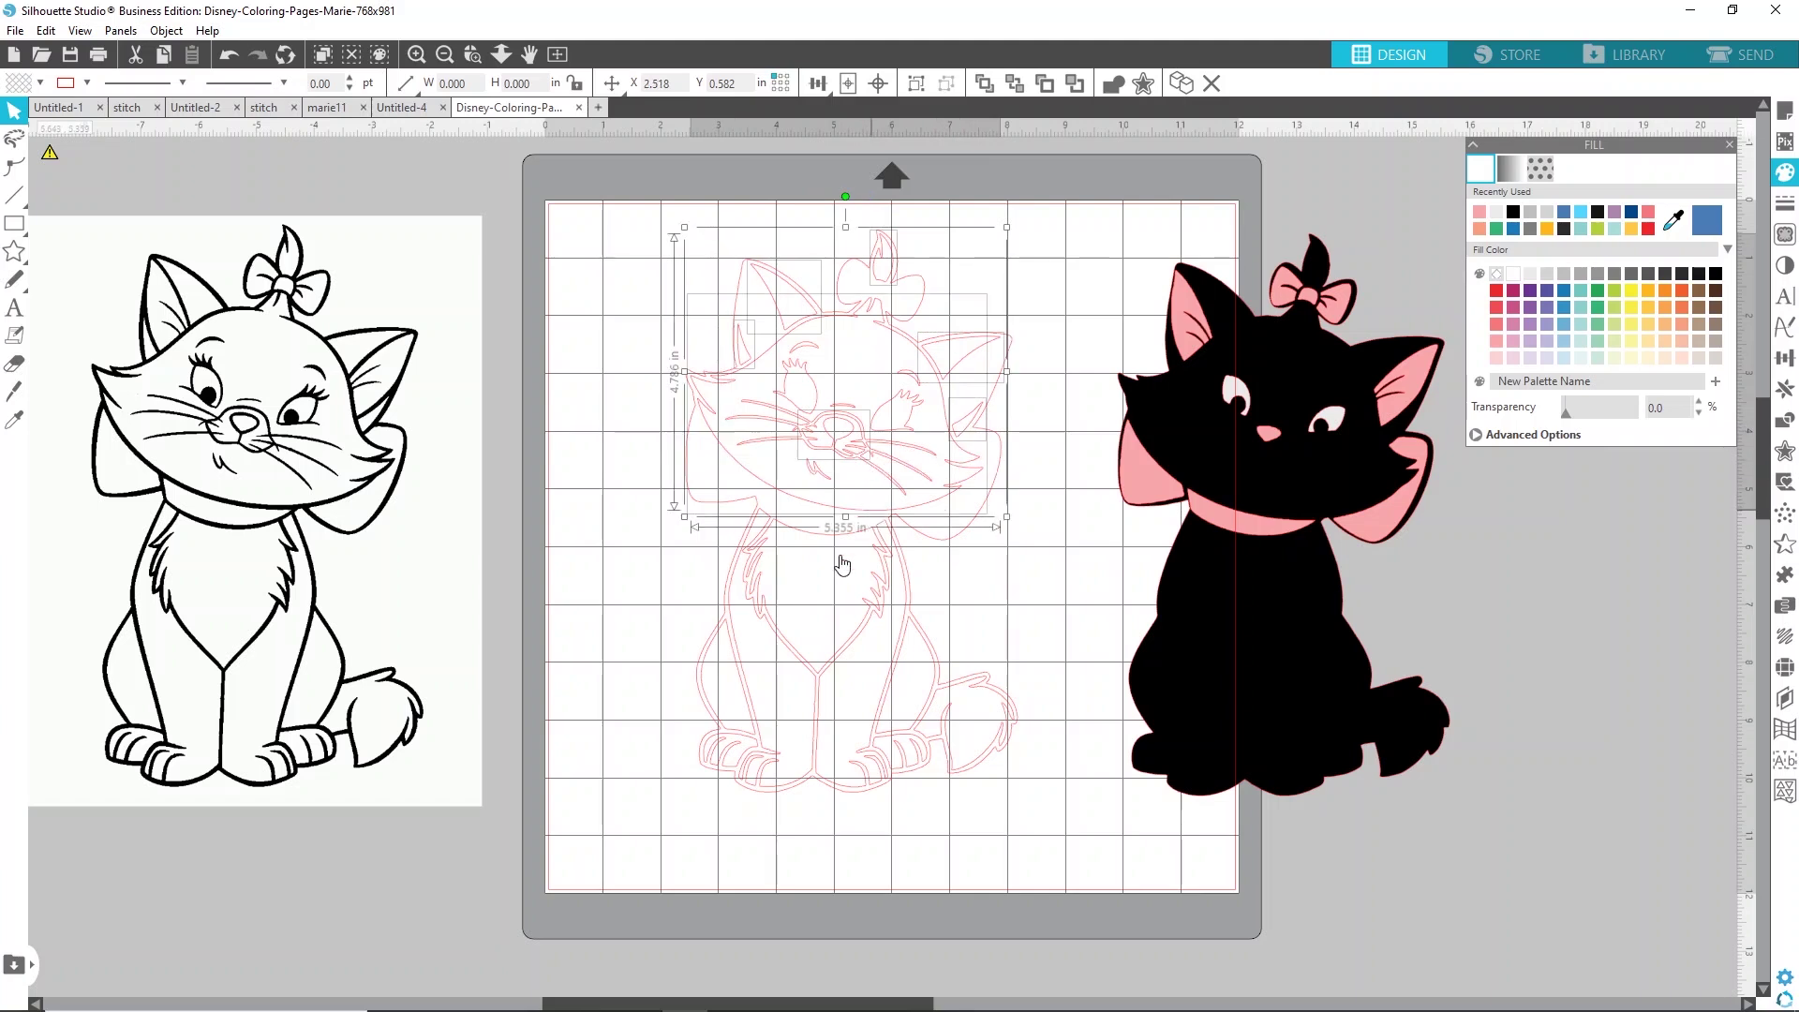
{"action": "left_click", "coordinate": [813, 667], "text": "shift"}
{"action": "left_click", "coordinate": [742, 750], "text": "shift"}
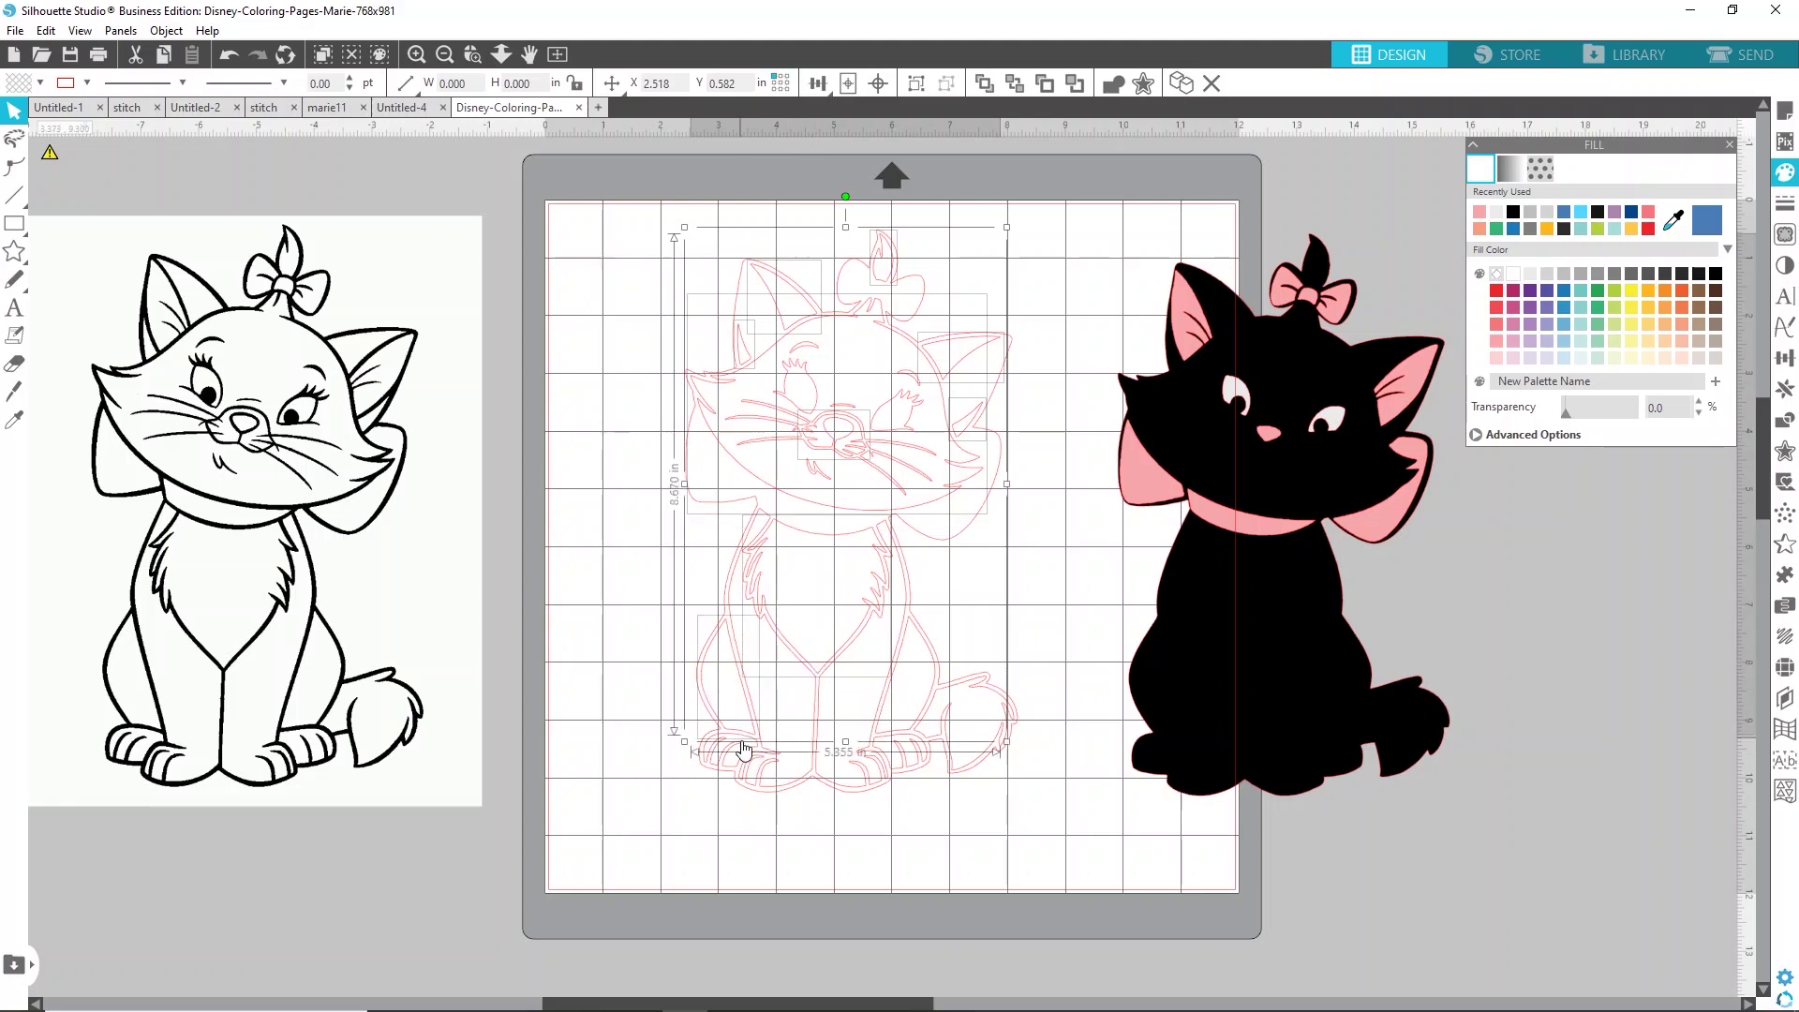
{"action": "left_click", "coordinate": [786, 787], "text": "shift"}
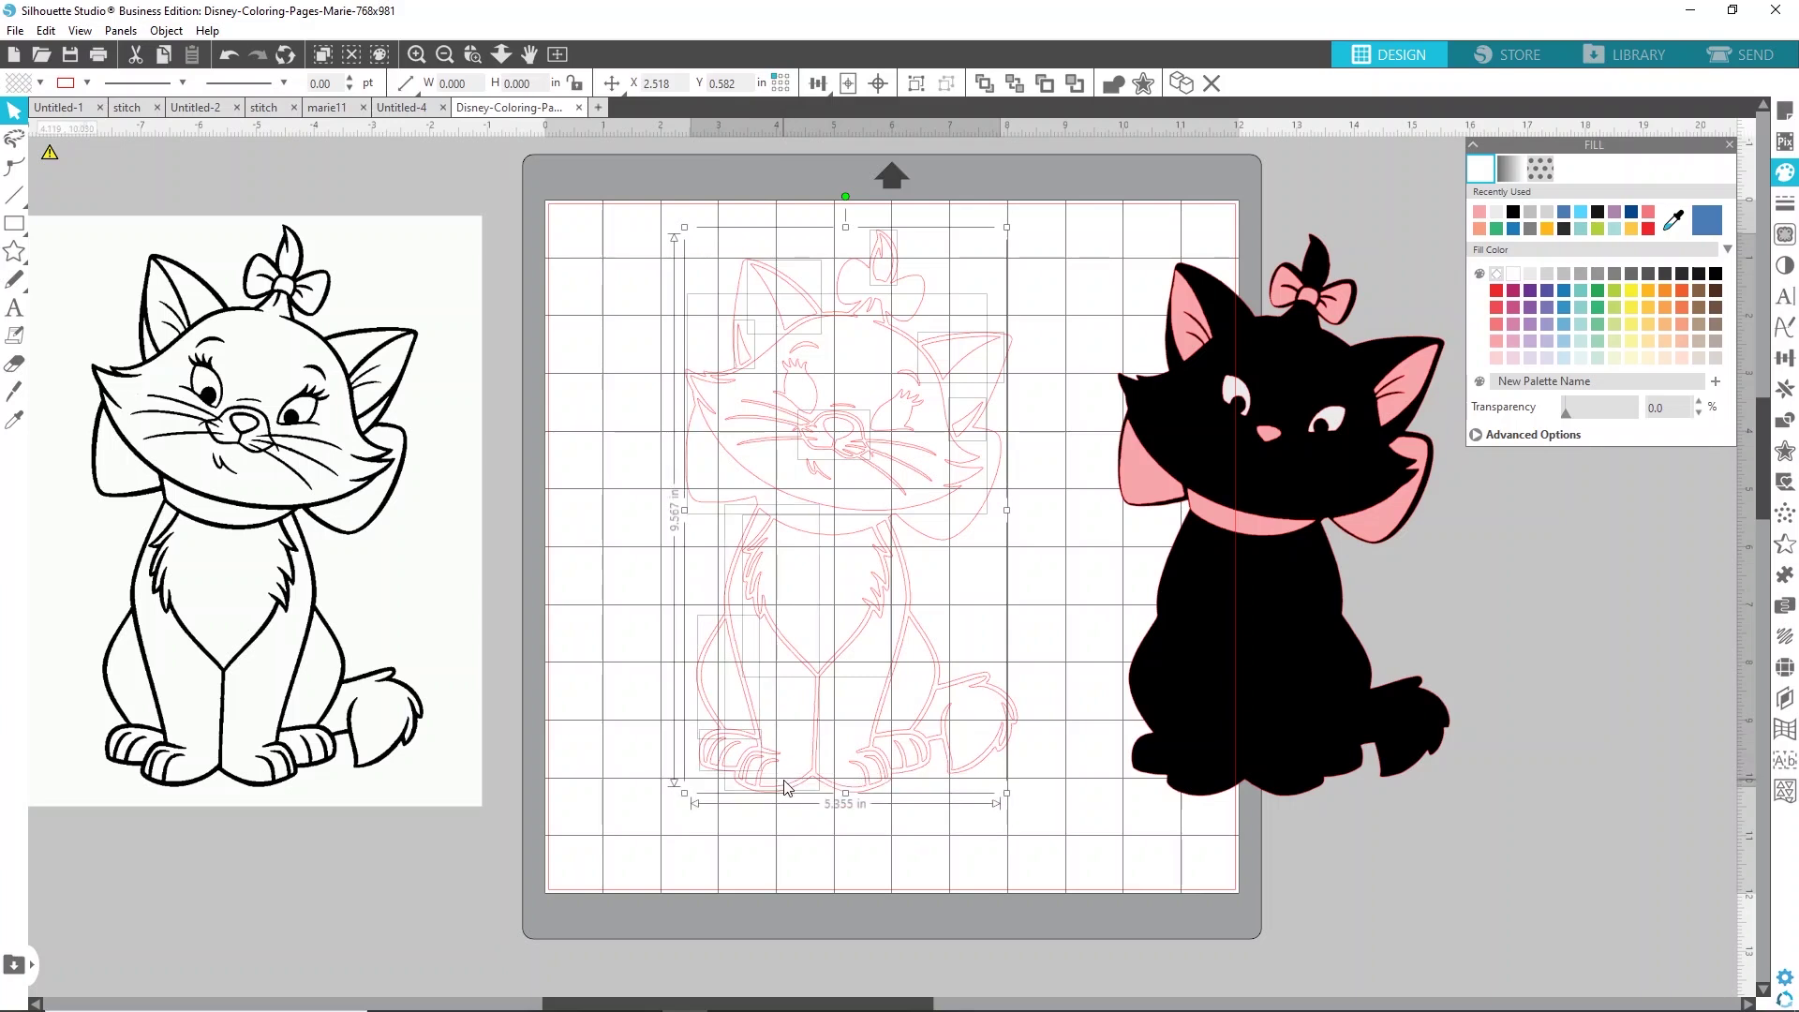
{"action": "left_click", "coordinate": [852, 790], "text": "shift"}
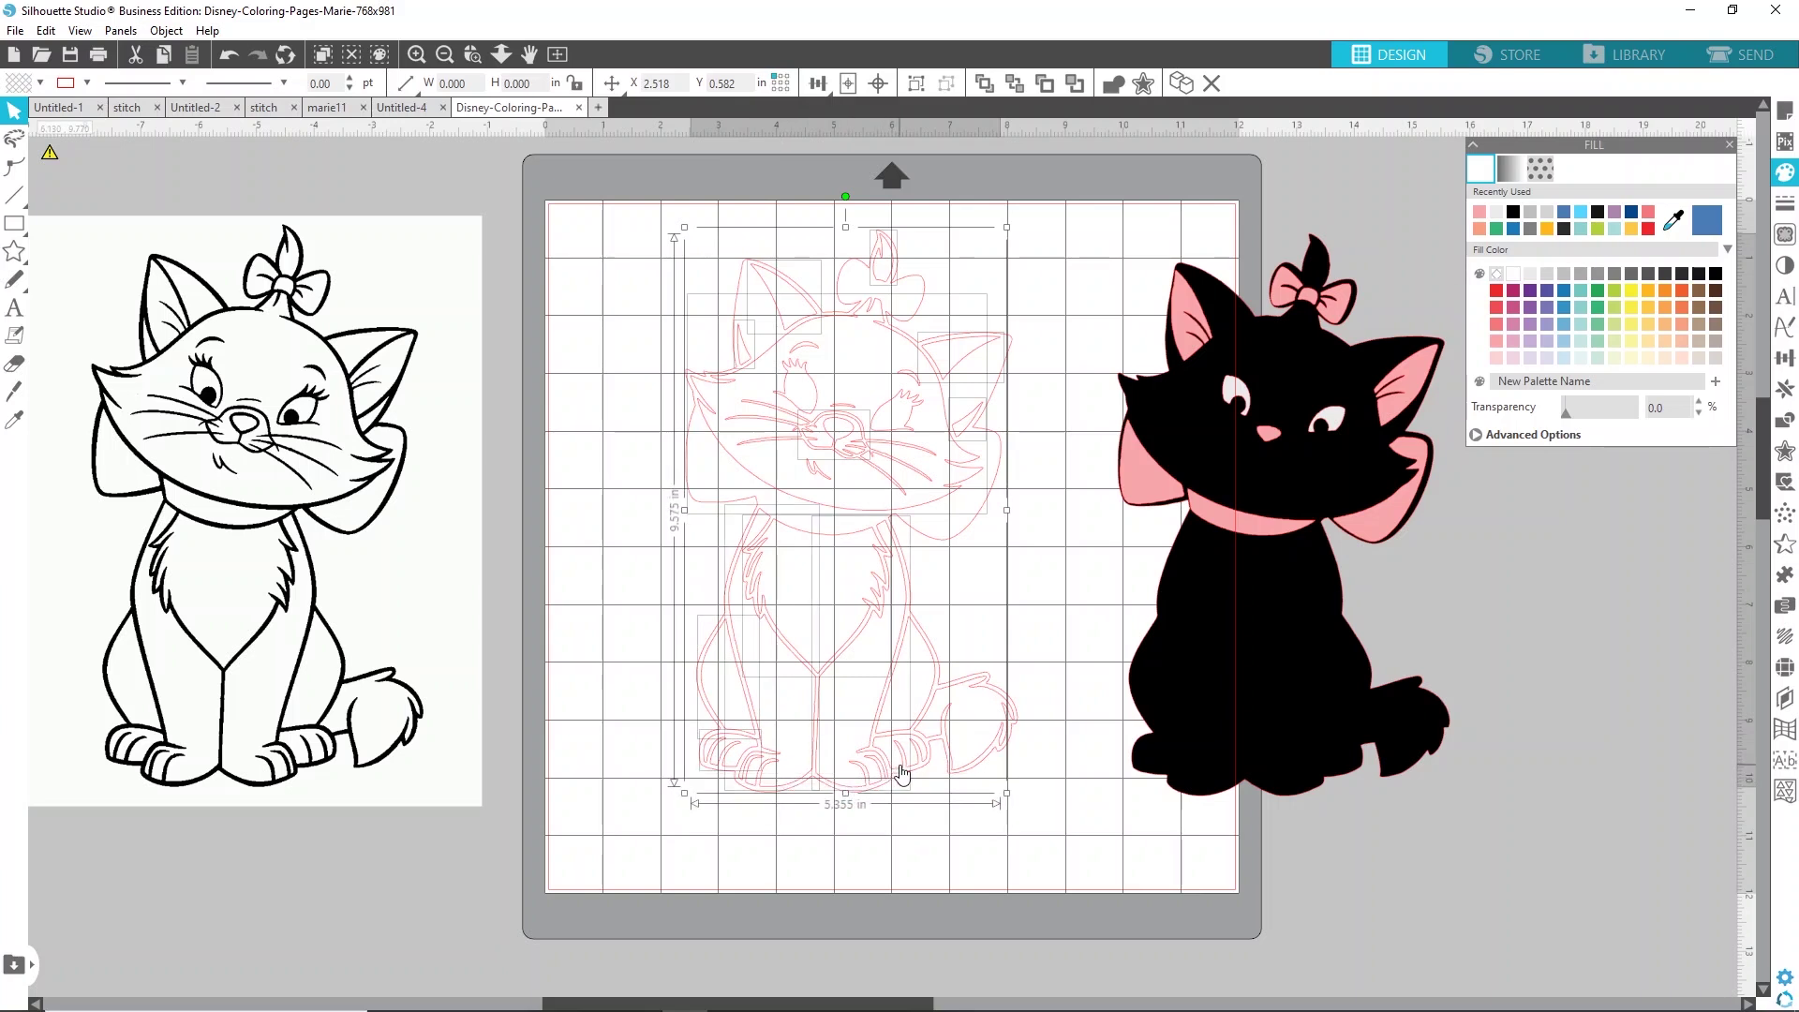
{"action": "left_click", "coordinate": [899, 771], "text": "shift"}
{"action": "left_click", "coordinate": [923, 717], "text": "shift"}
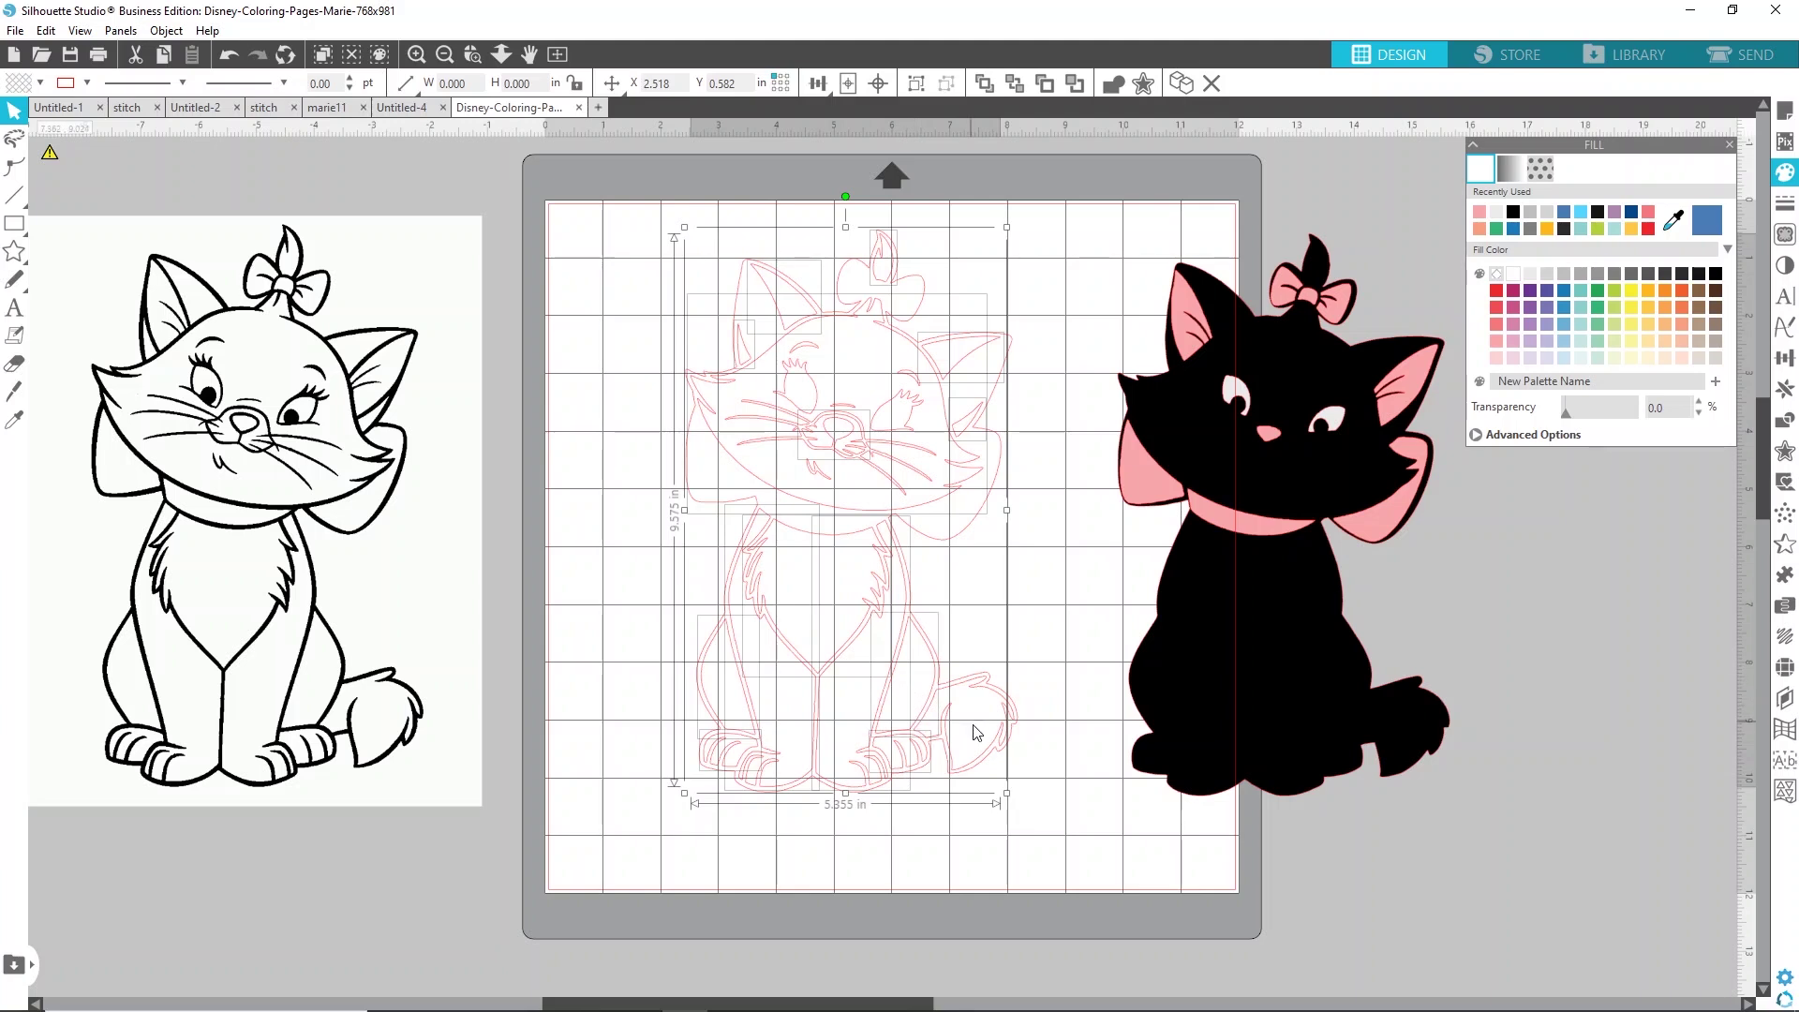
{"action": "left_click", "coordinate": [974, 757], "text": "shift"}
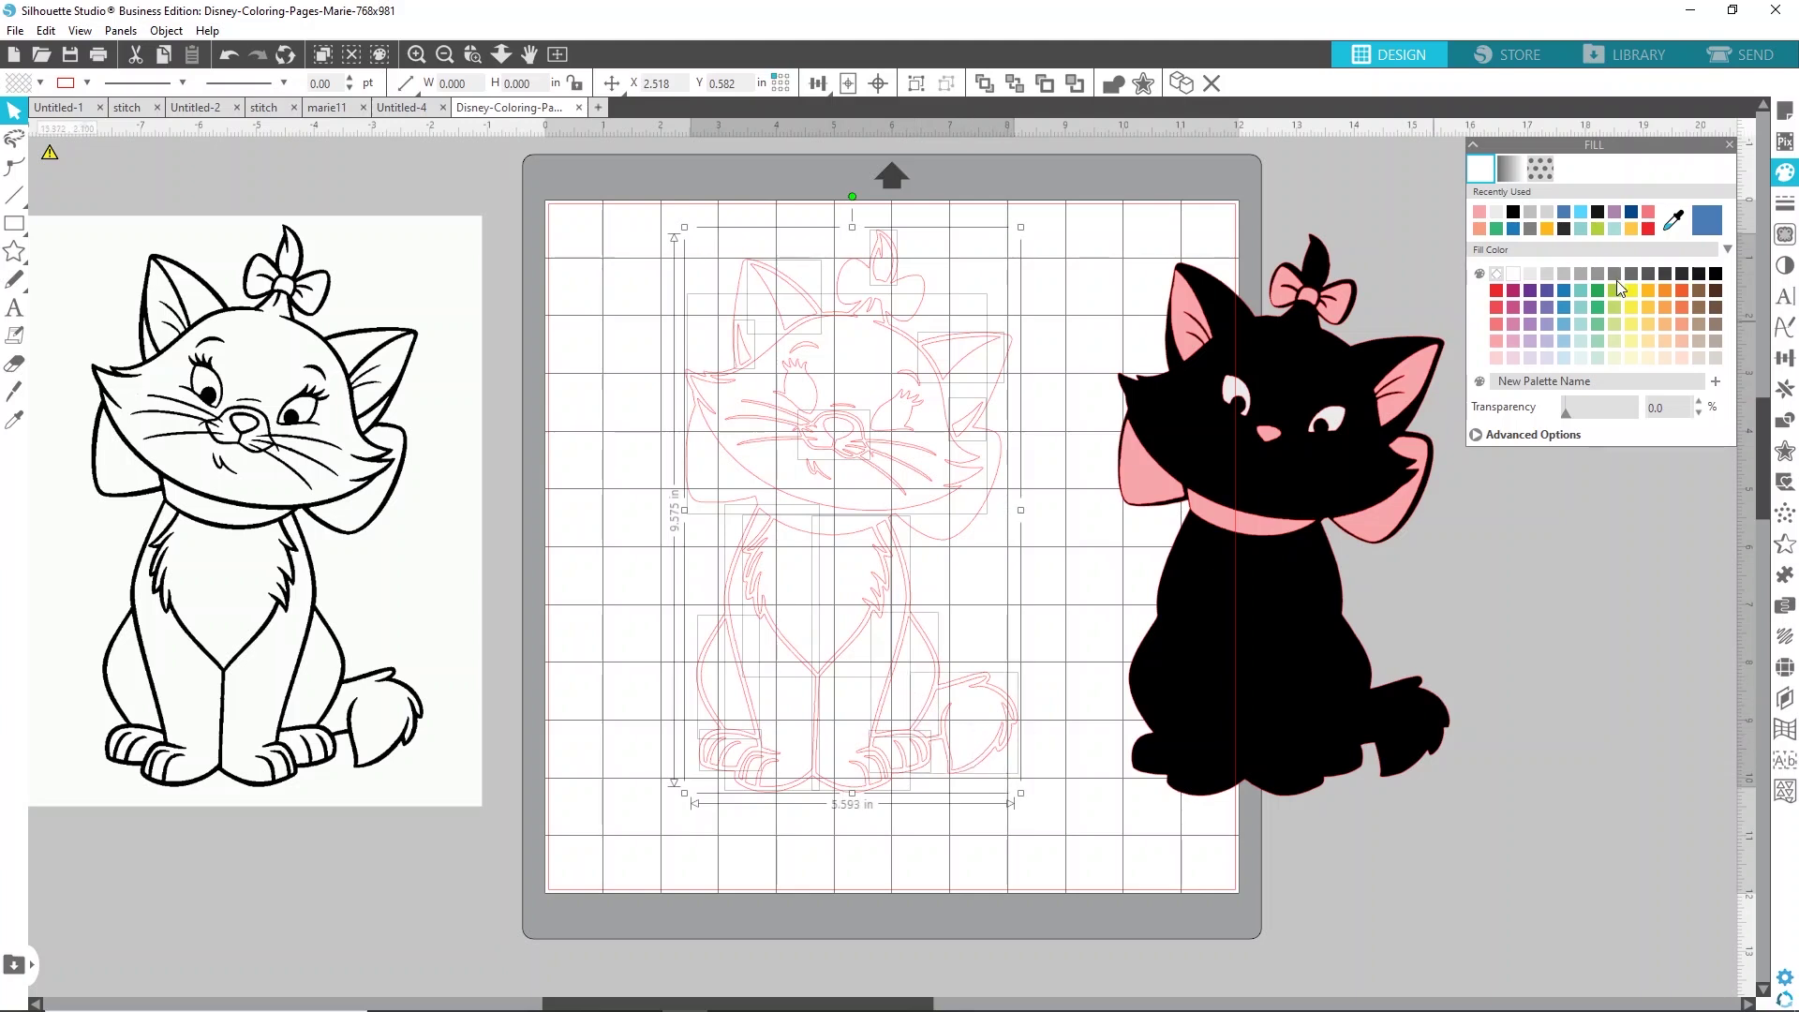
{"action": "left_click", "coordinate": [1530, 213]}
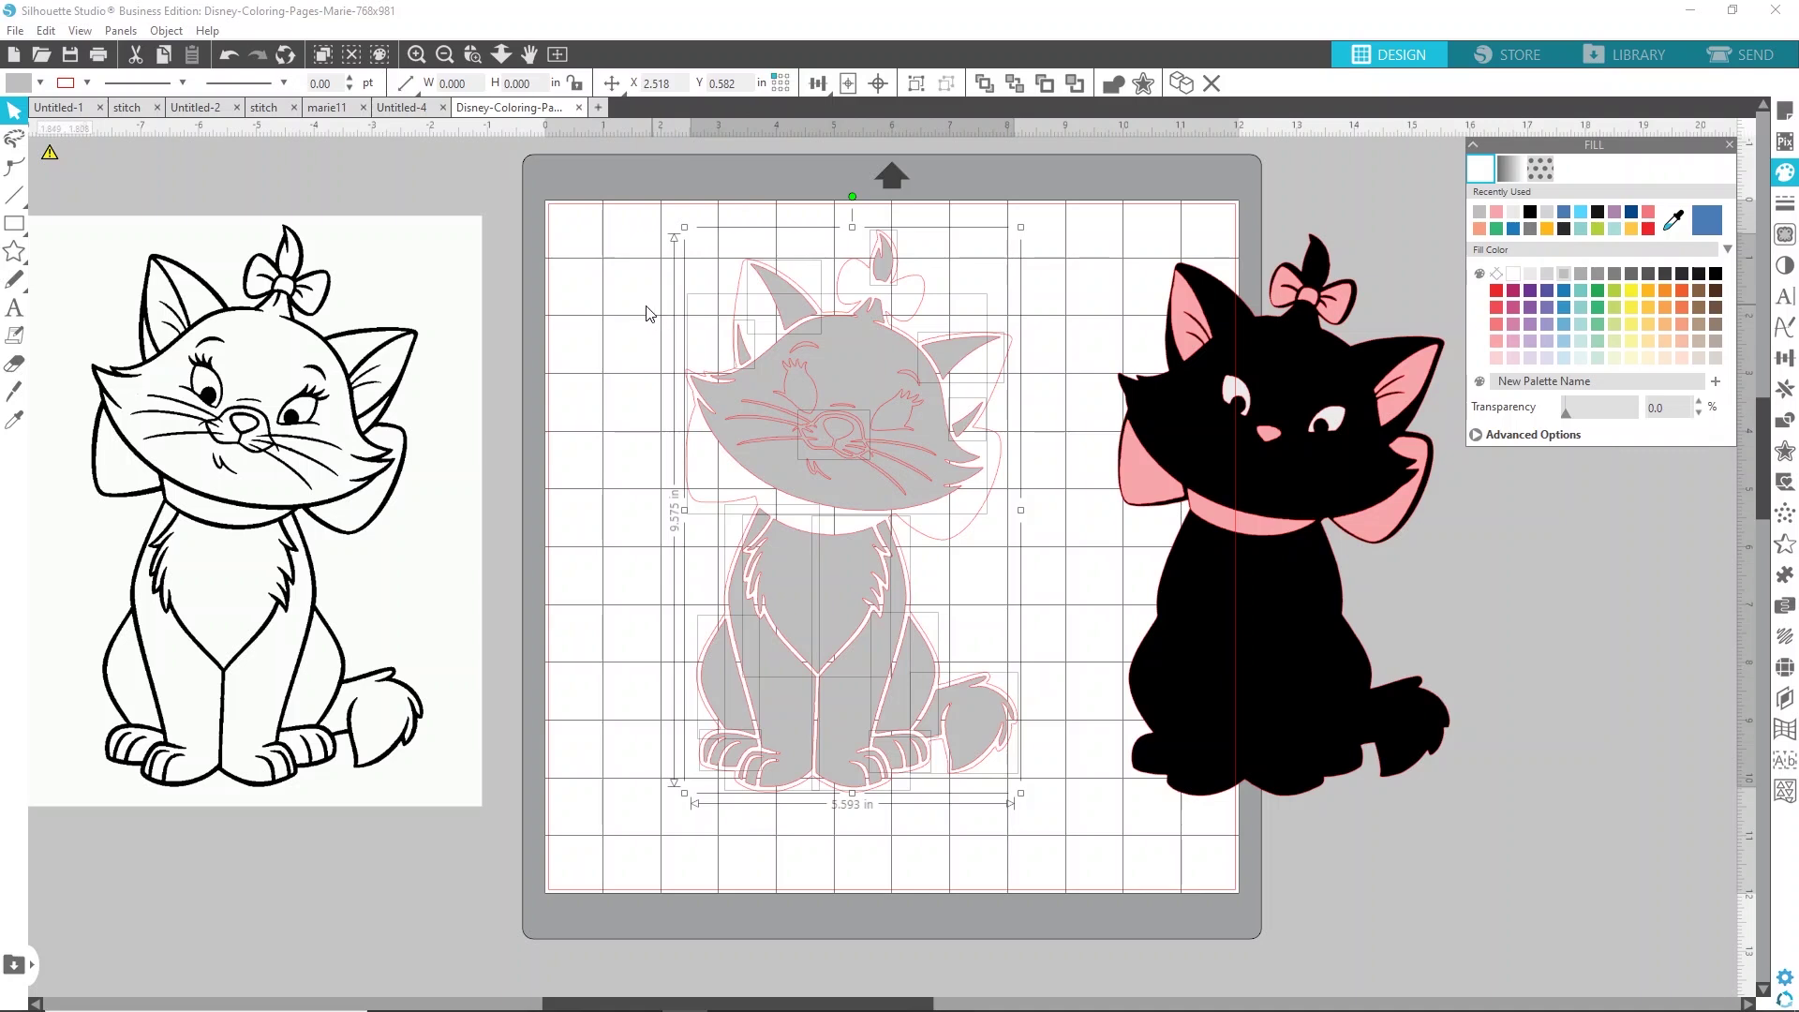
{"action": "left_click", "coordinate": [594, 302]}
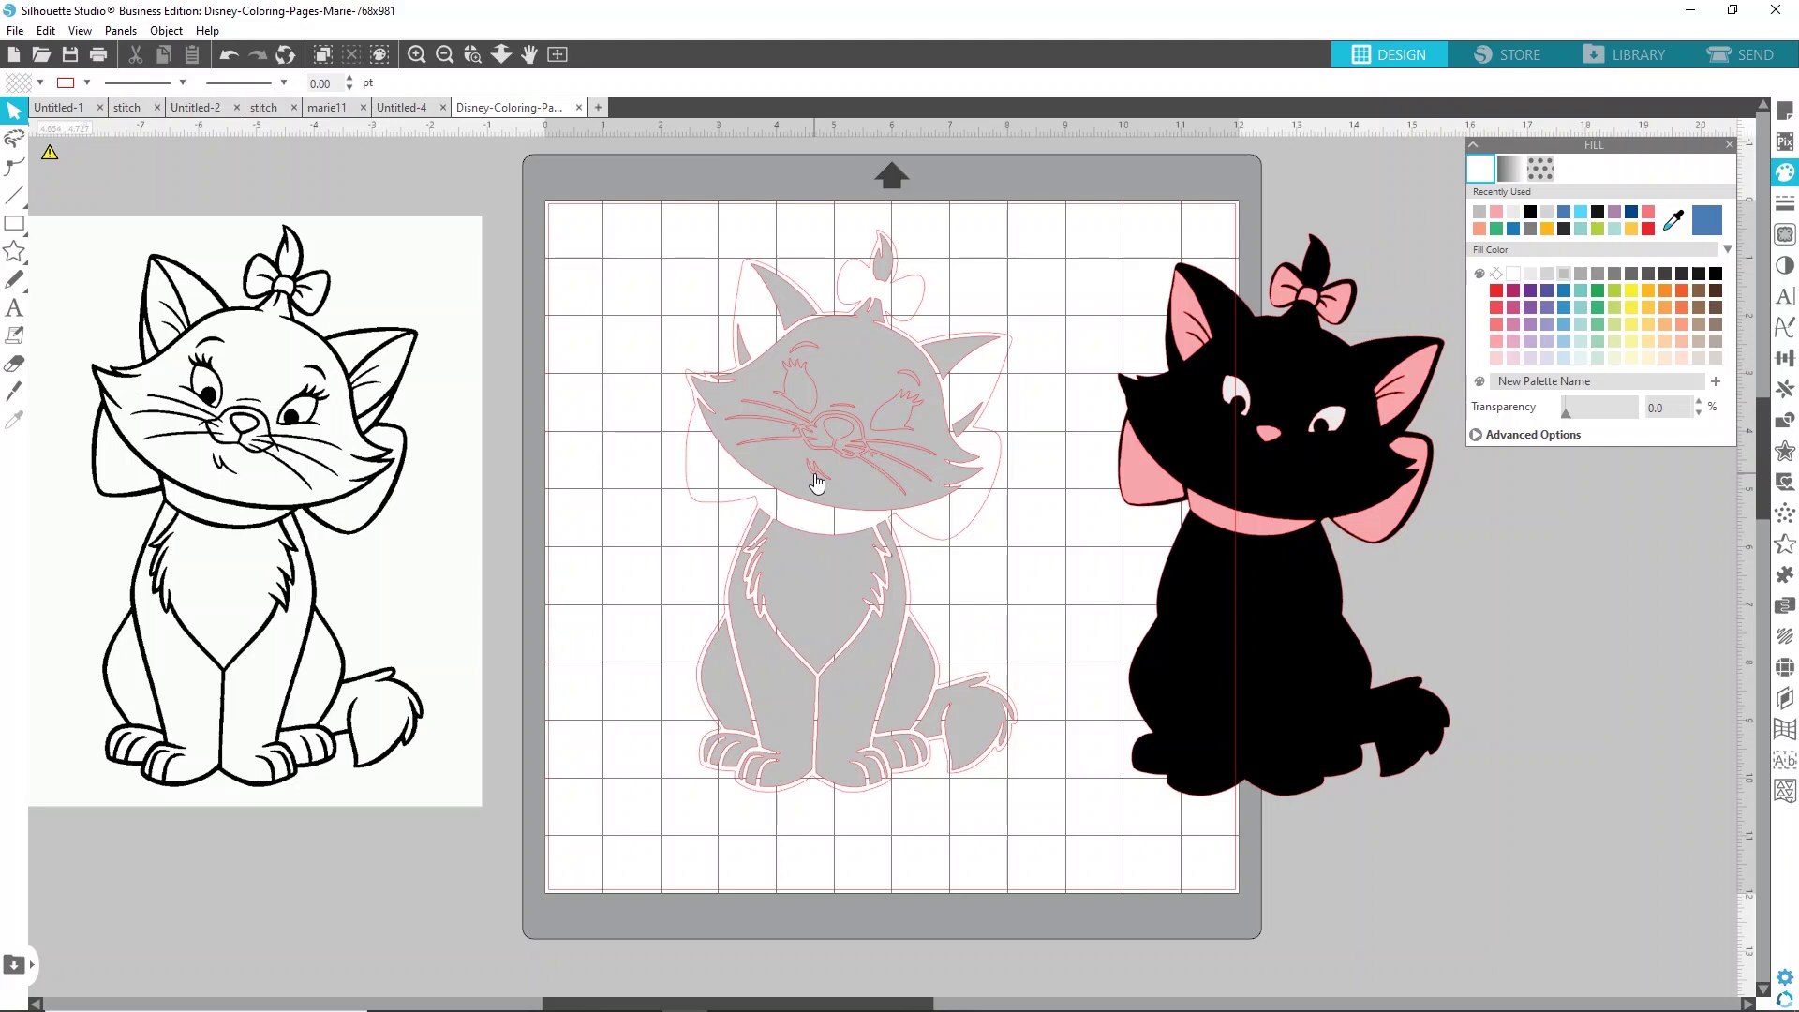
- Subtract both eyebrow shapes from the grey head shape
{"action": "left_click", "coordinate": [809, 348]}
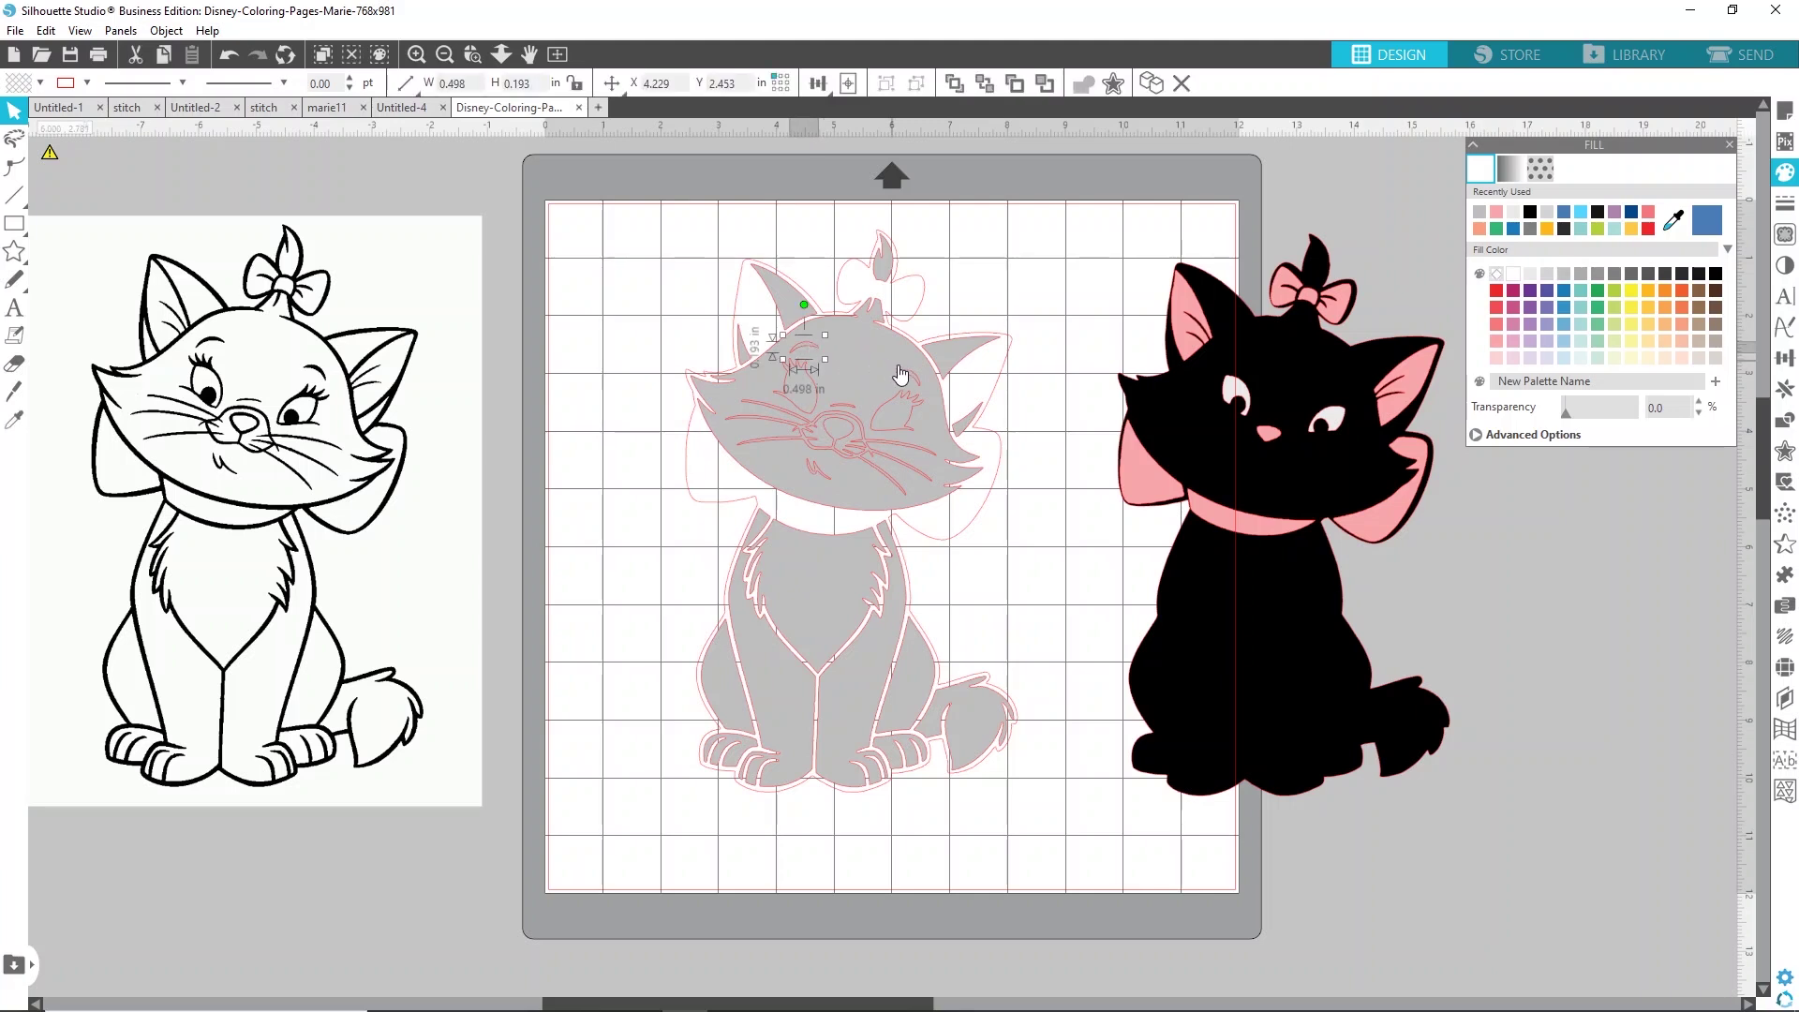
{"action": "left_click", "coordinate": [909, 380], "text": "shift"}
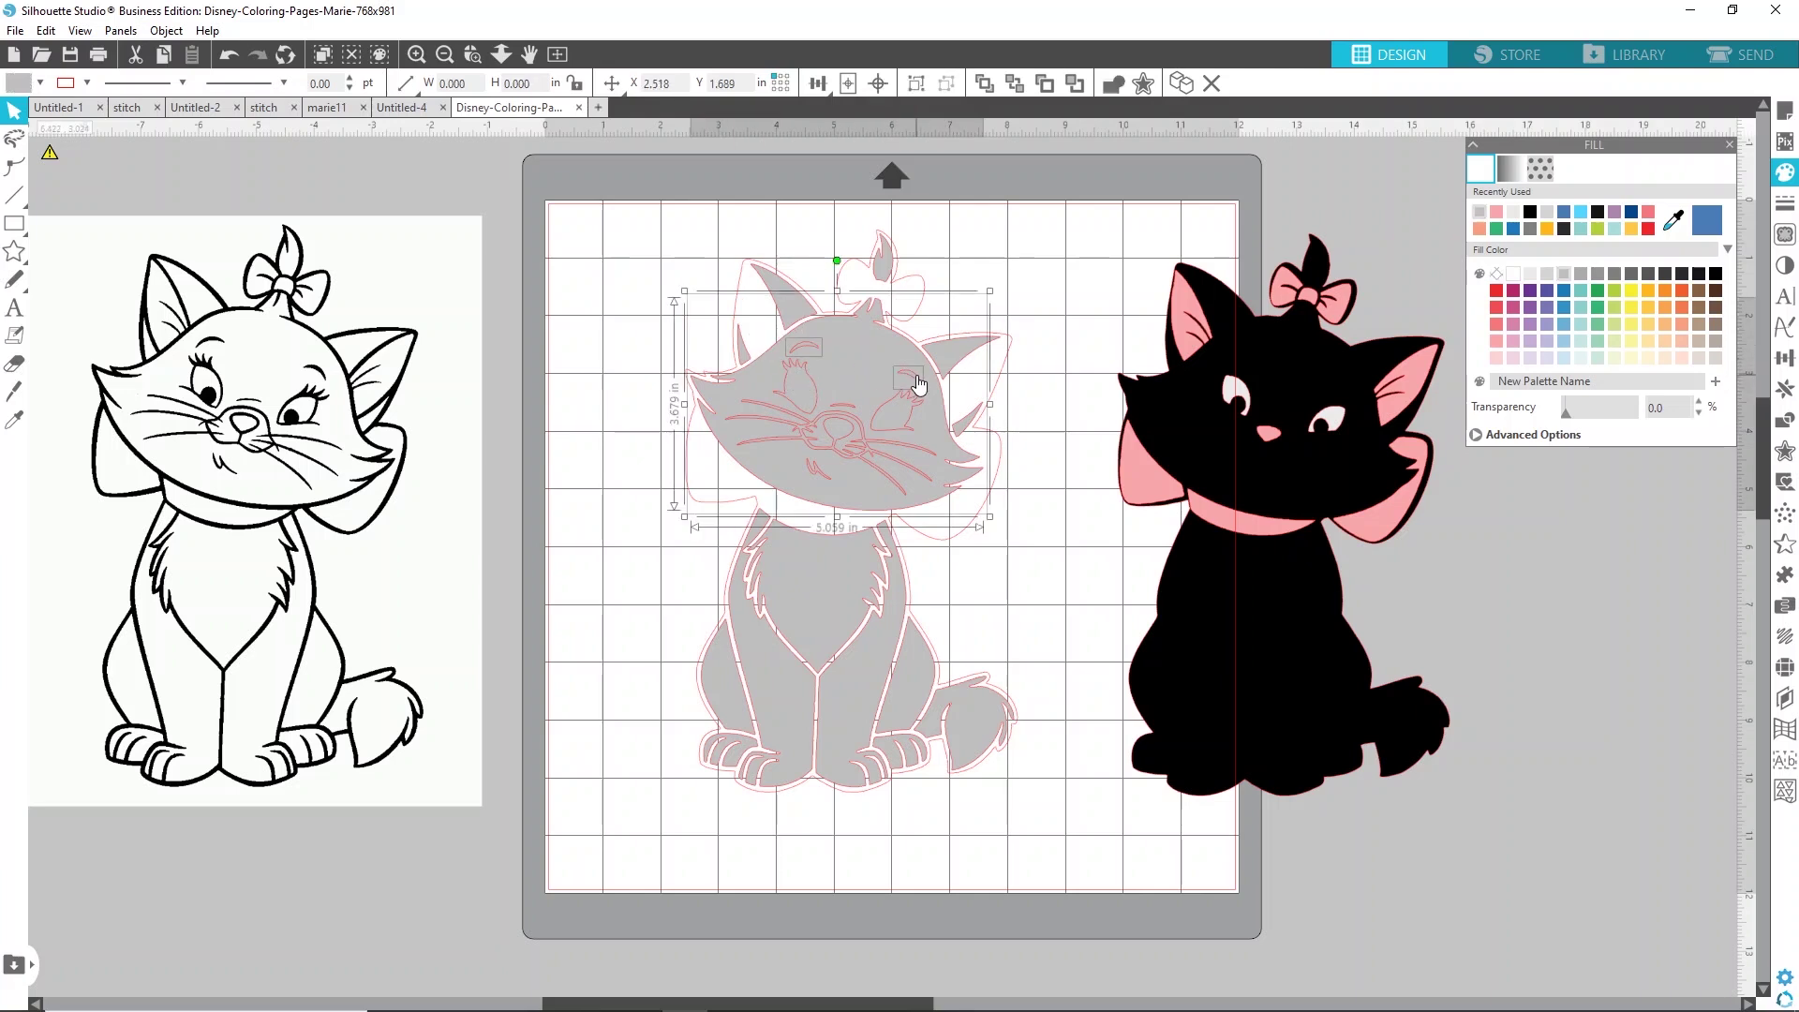
{"action": "left_click", "coordinate": [878, 362], "text": "shift"}
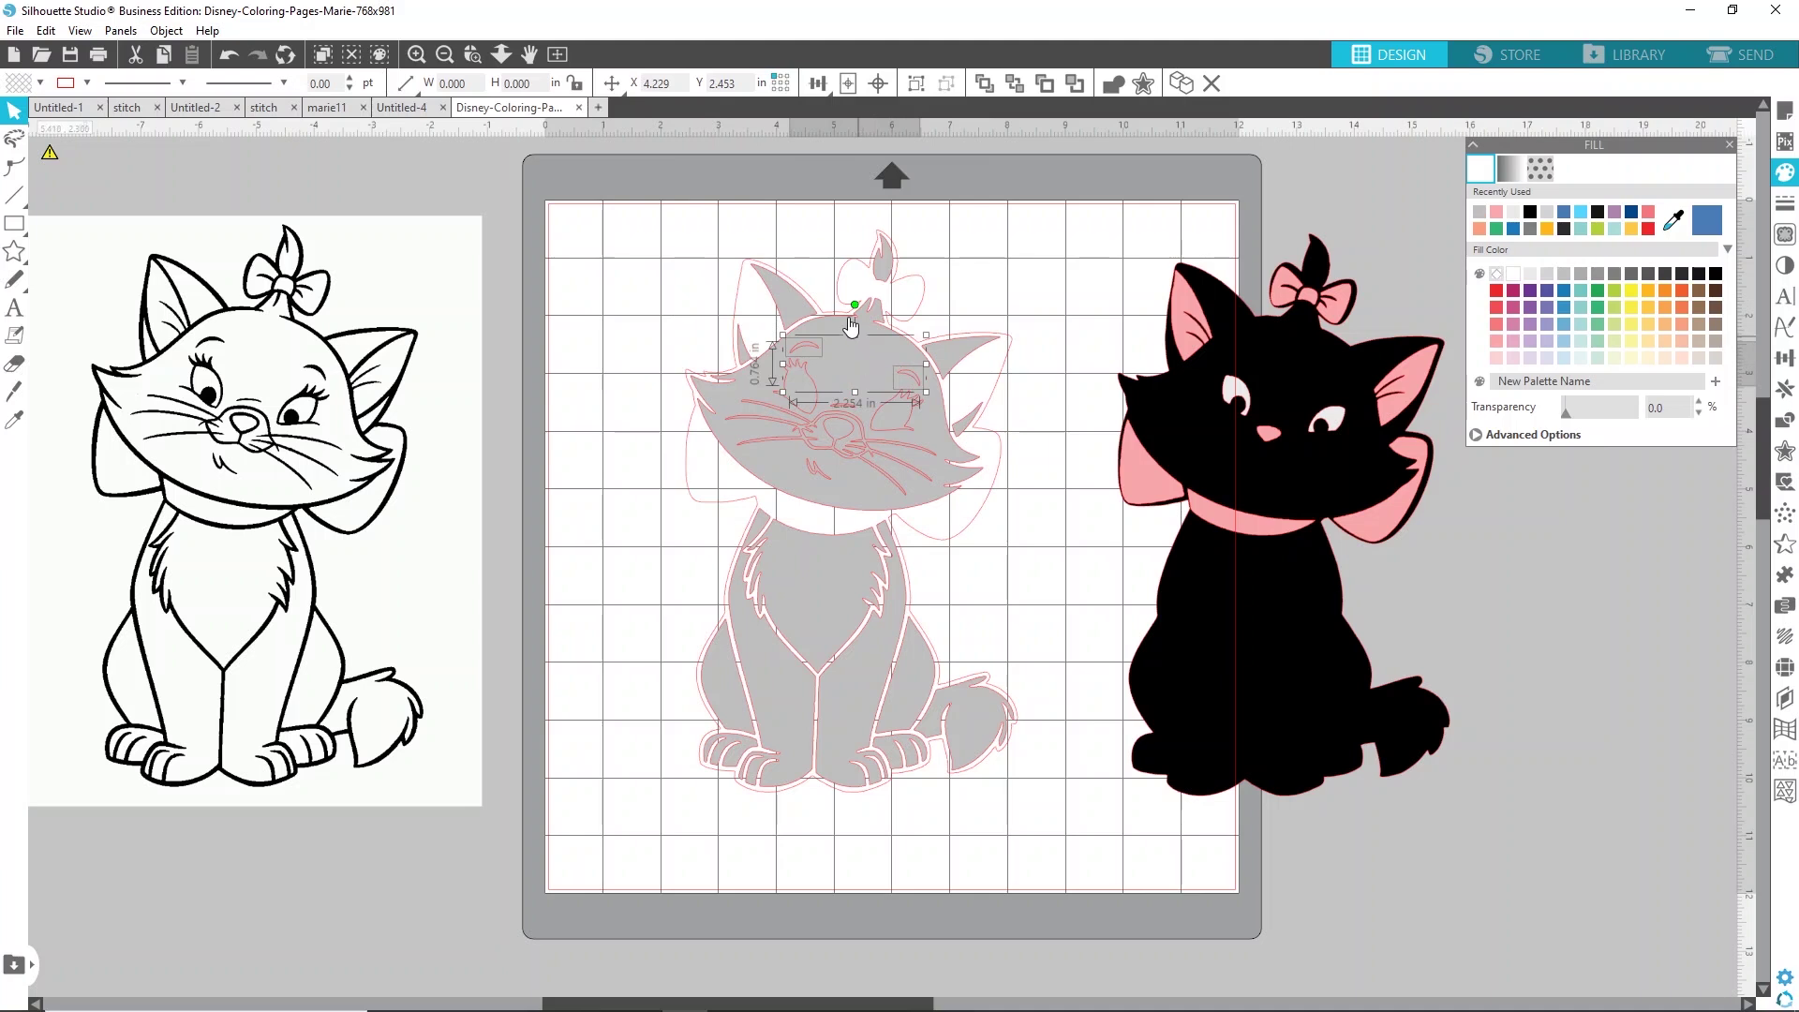
{"action": "left_click", "coordinate": [854, 322], "text": "shift"}
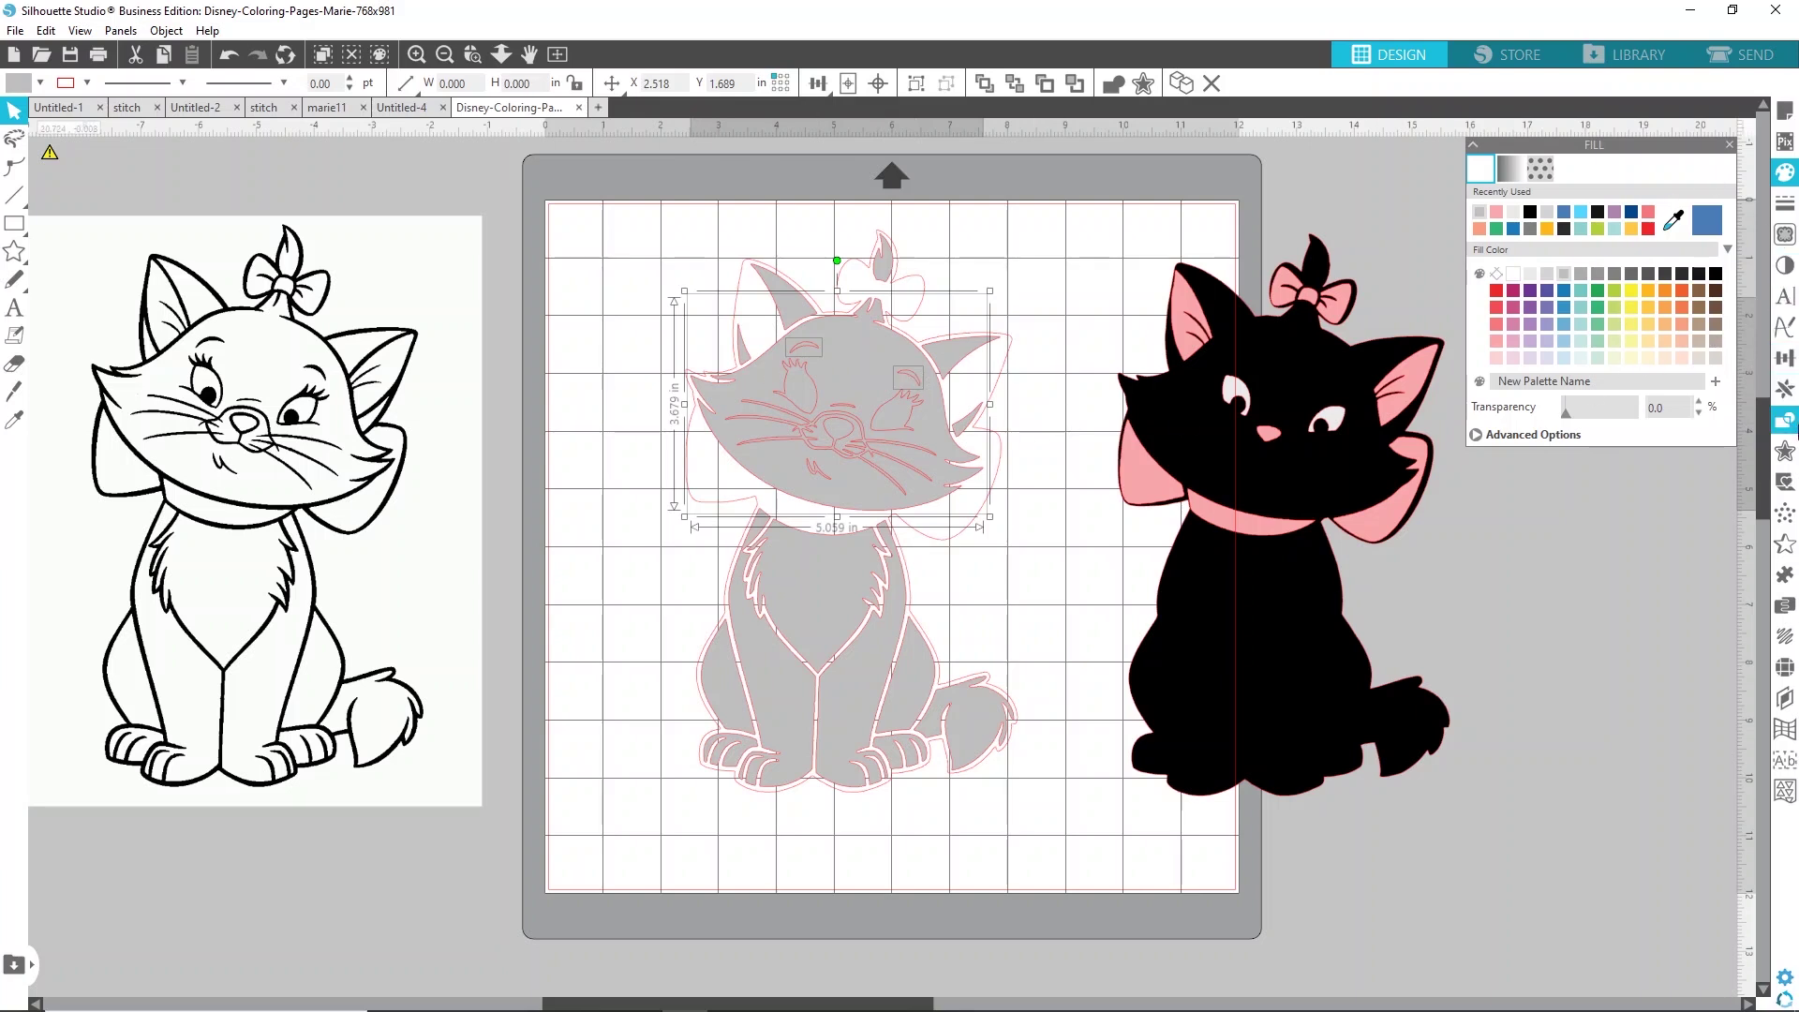
{"action": "left_click", "coordinate": [1786, 421]}
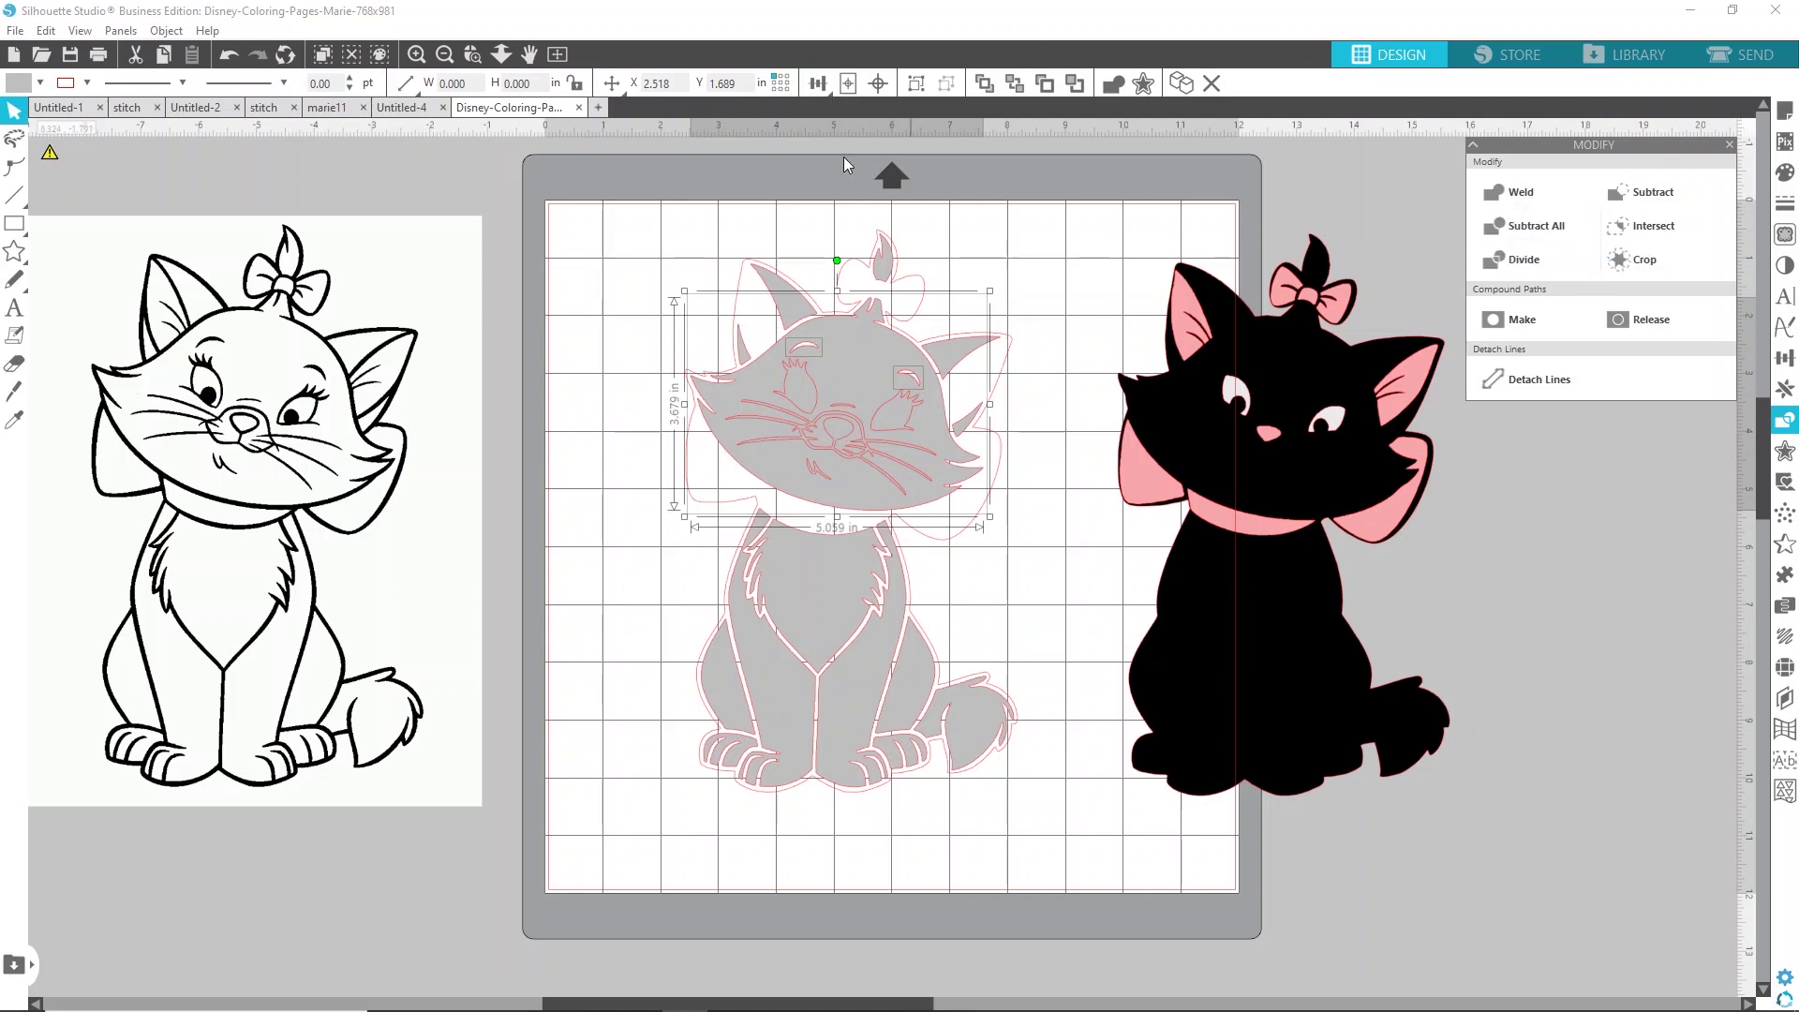
{"action": "left_click", "coordinate": [617, 346]}
- Cut the eye, nose, whisker and mouth shapes out of the grey head with Subtract All
{"action": "left_click", "coordinate": [775, 398]}
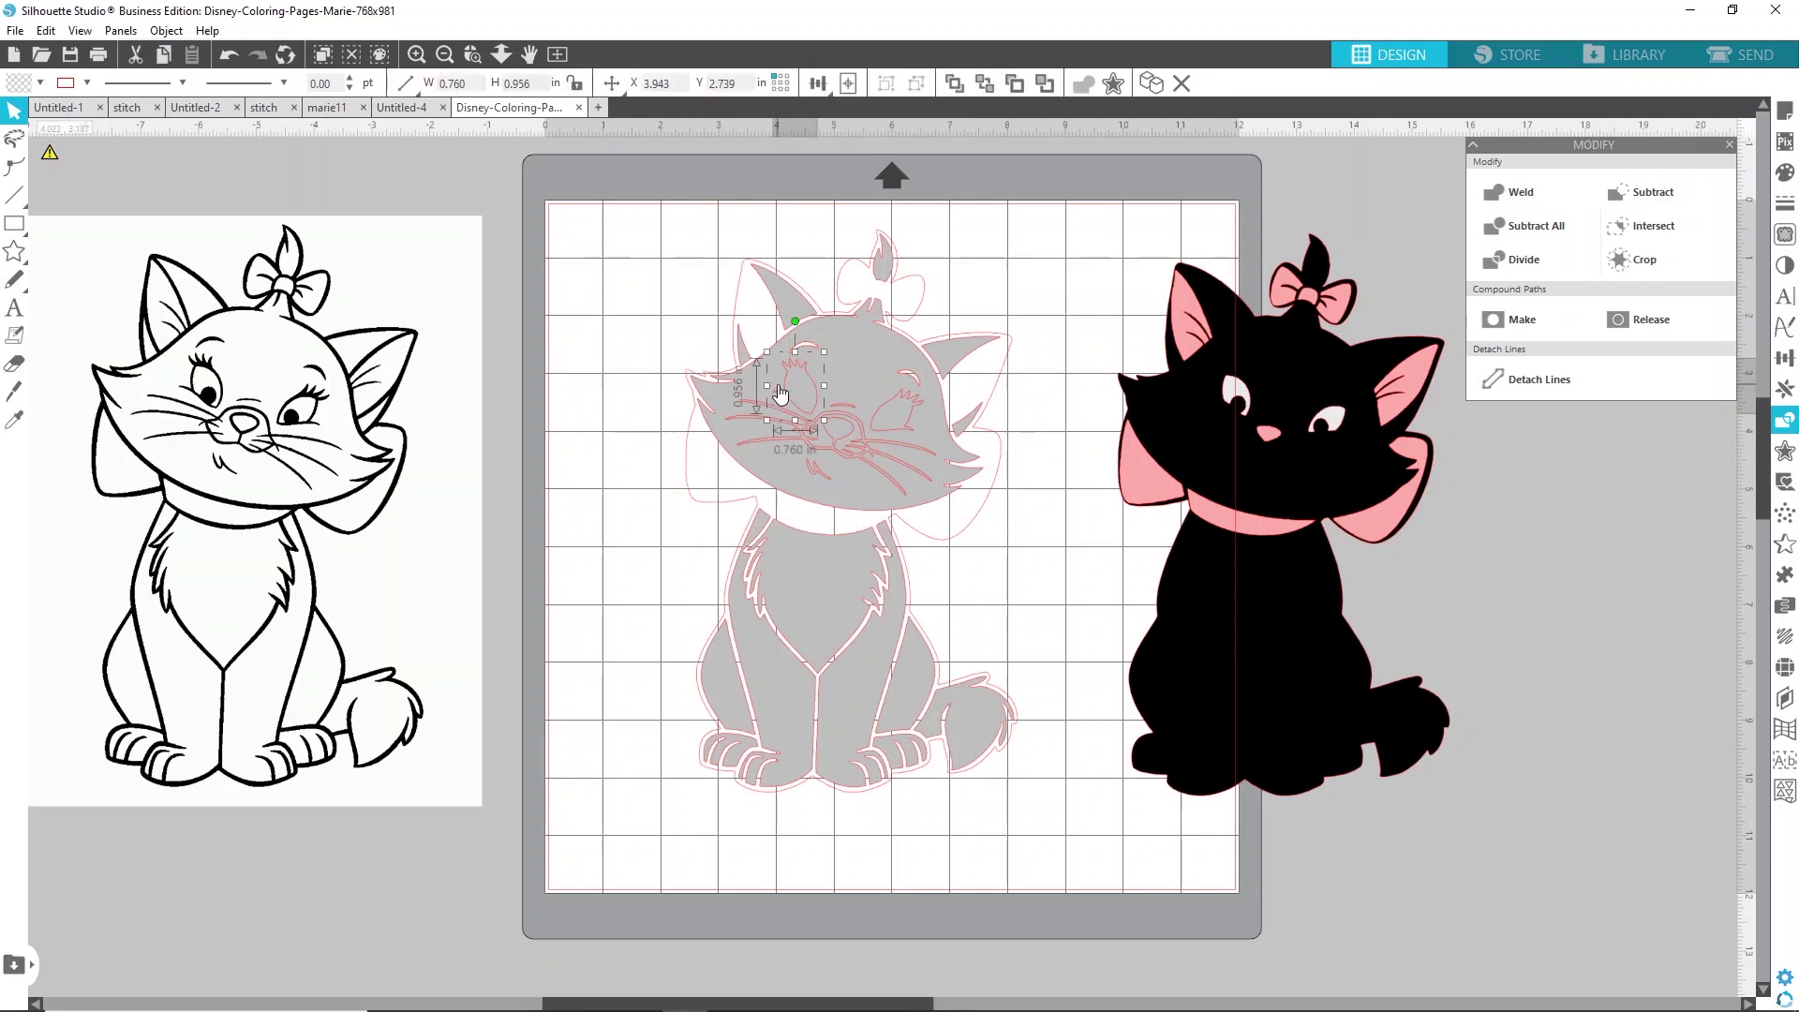
{"action": "left_click", "coordinate": [909, 431], "text": "shift"}
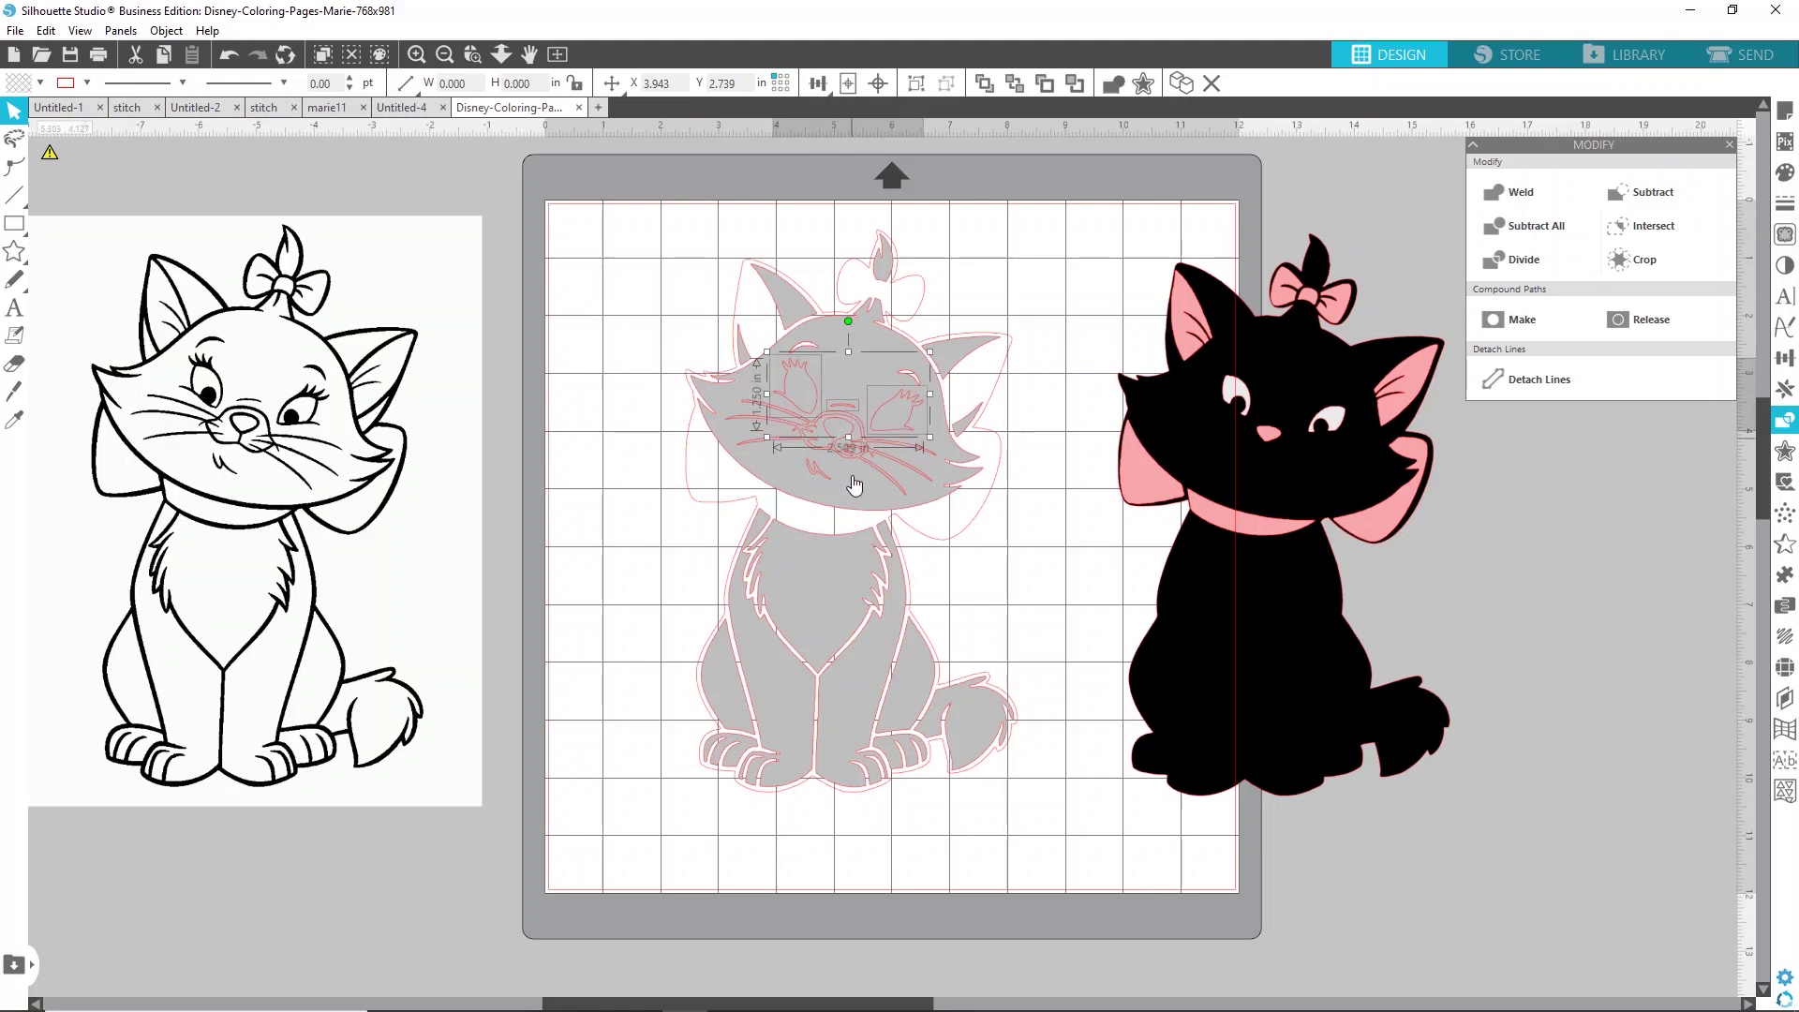
{"action": "left_click", "coordinate": [823, 482], "text": "shift"}
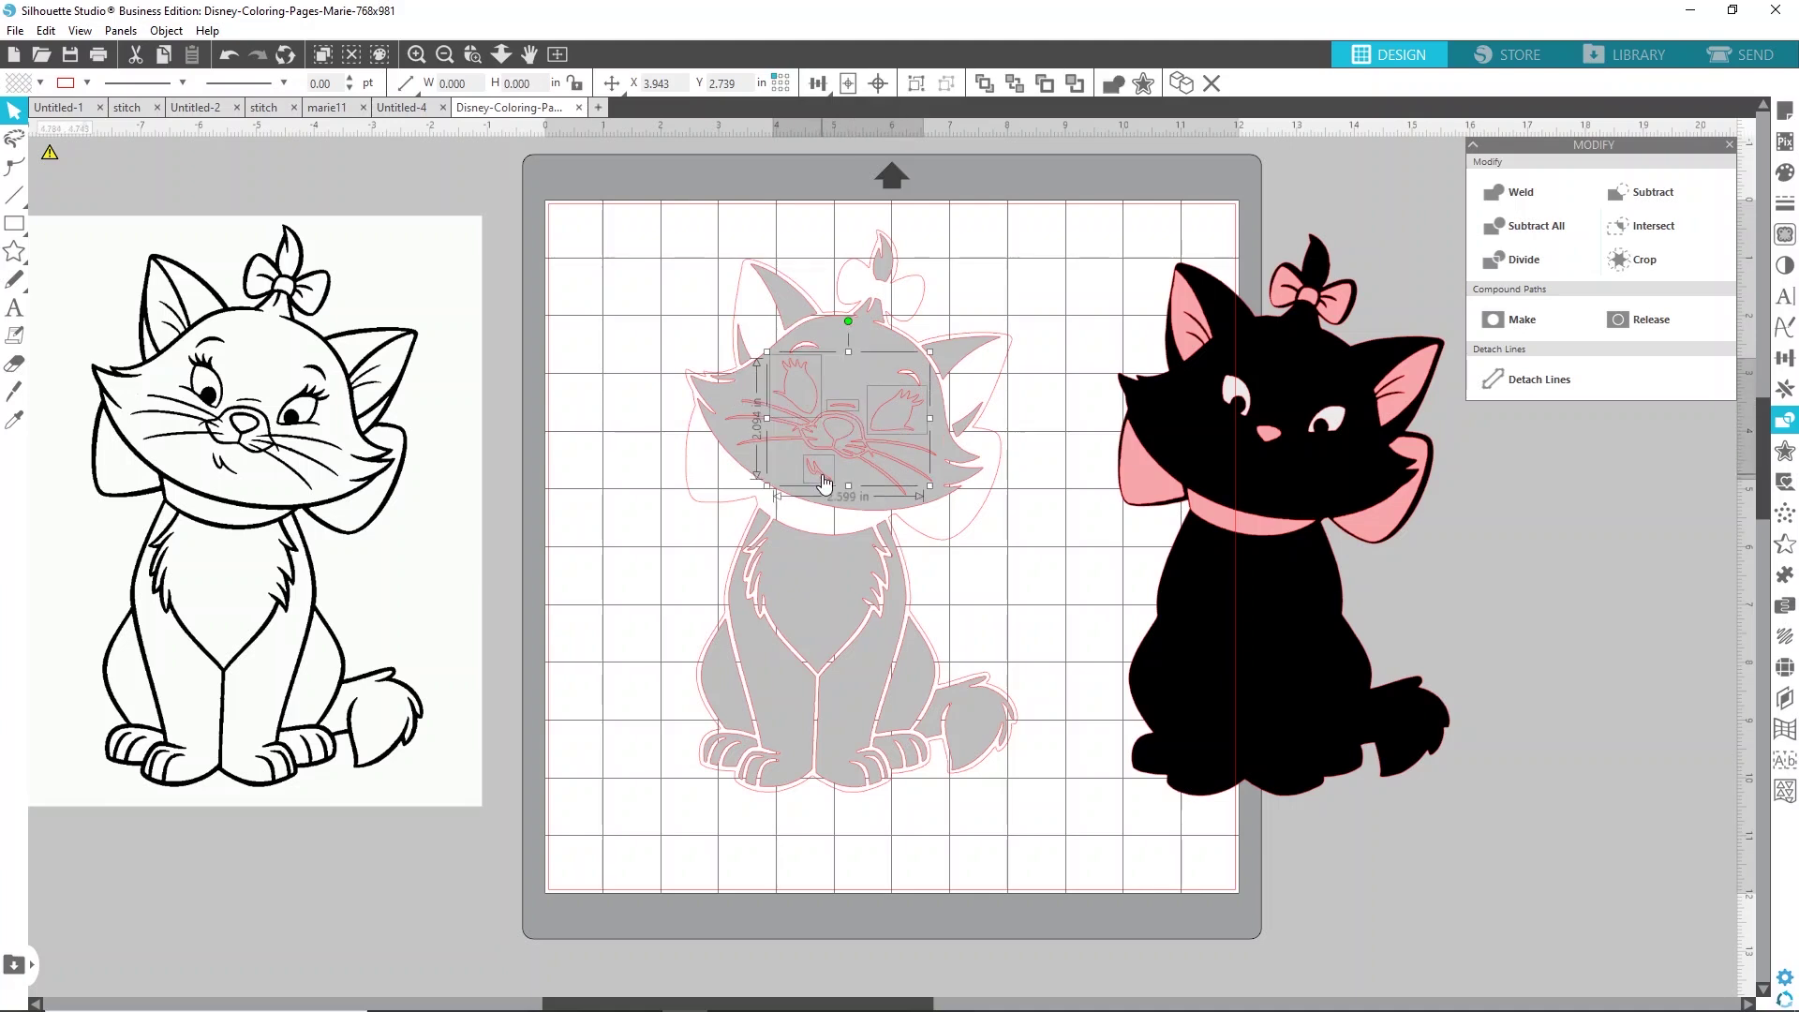
{"action": "left_click", "coordinate": [876, 480], "text": "shift"}
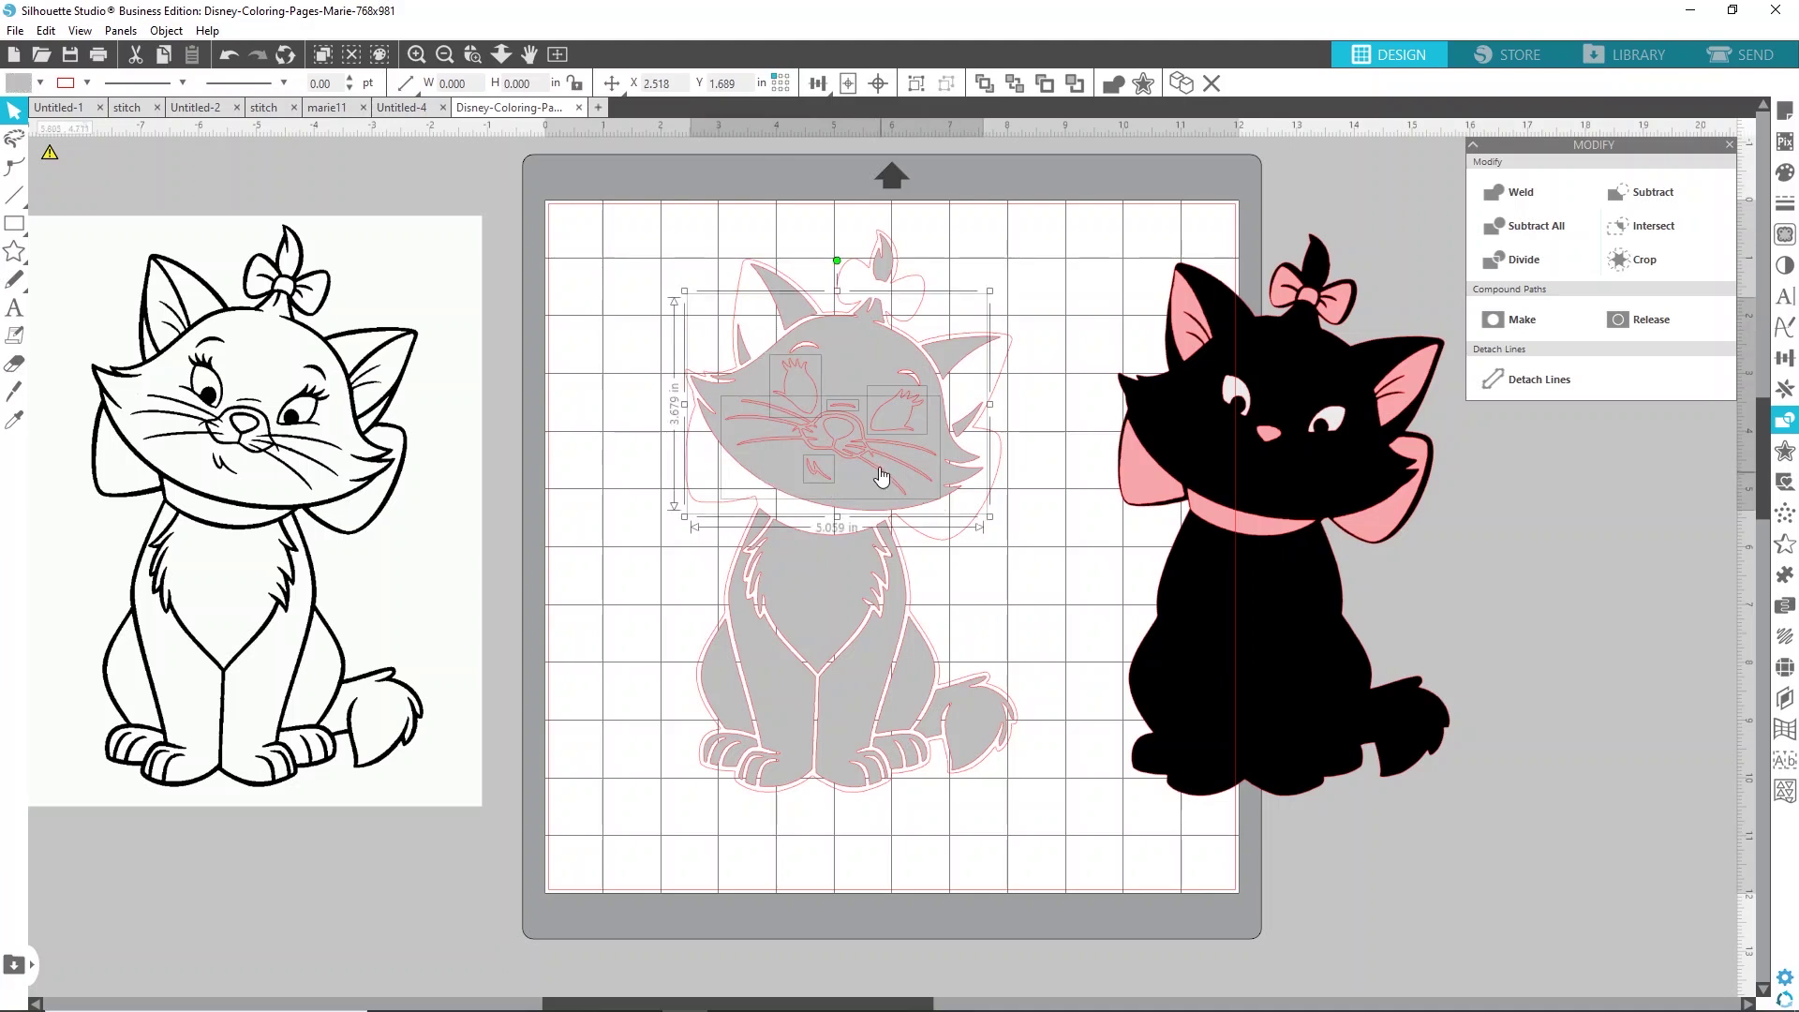
{"action": "left_click", "coordinate": [1507, 227]}
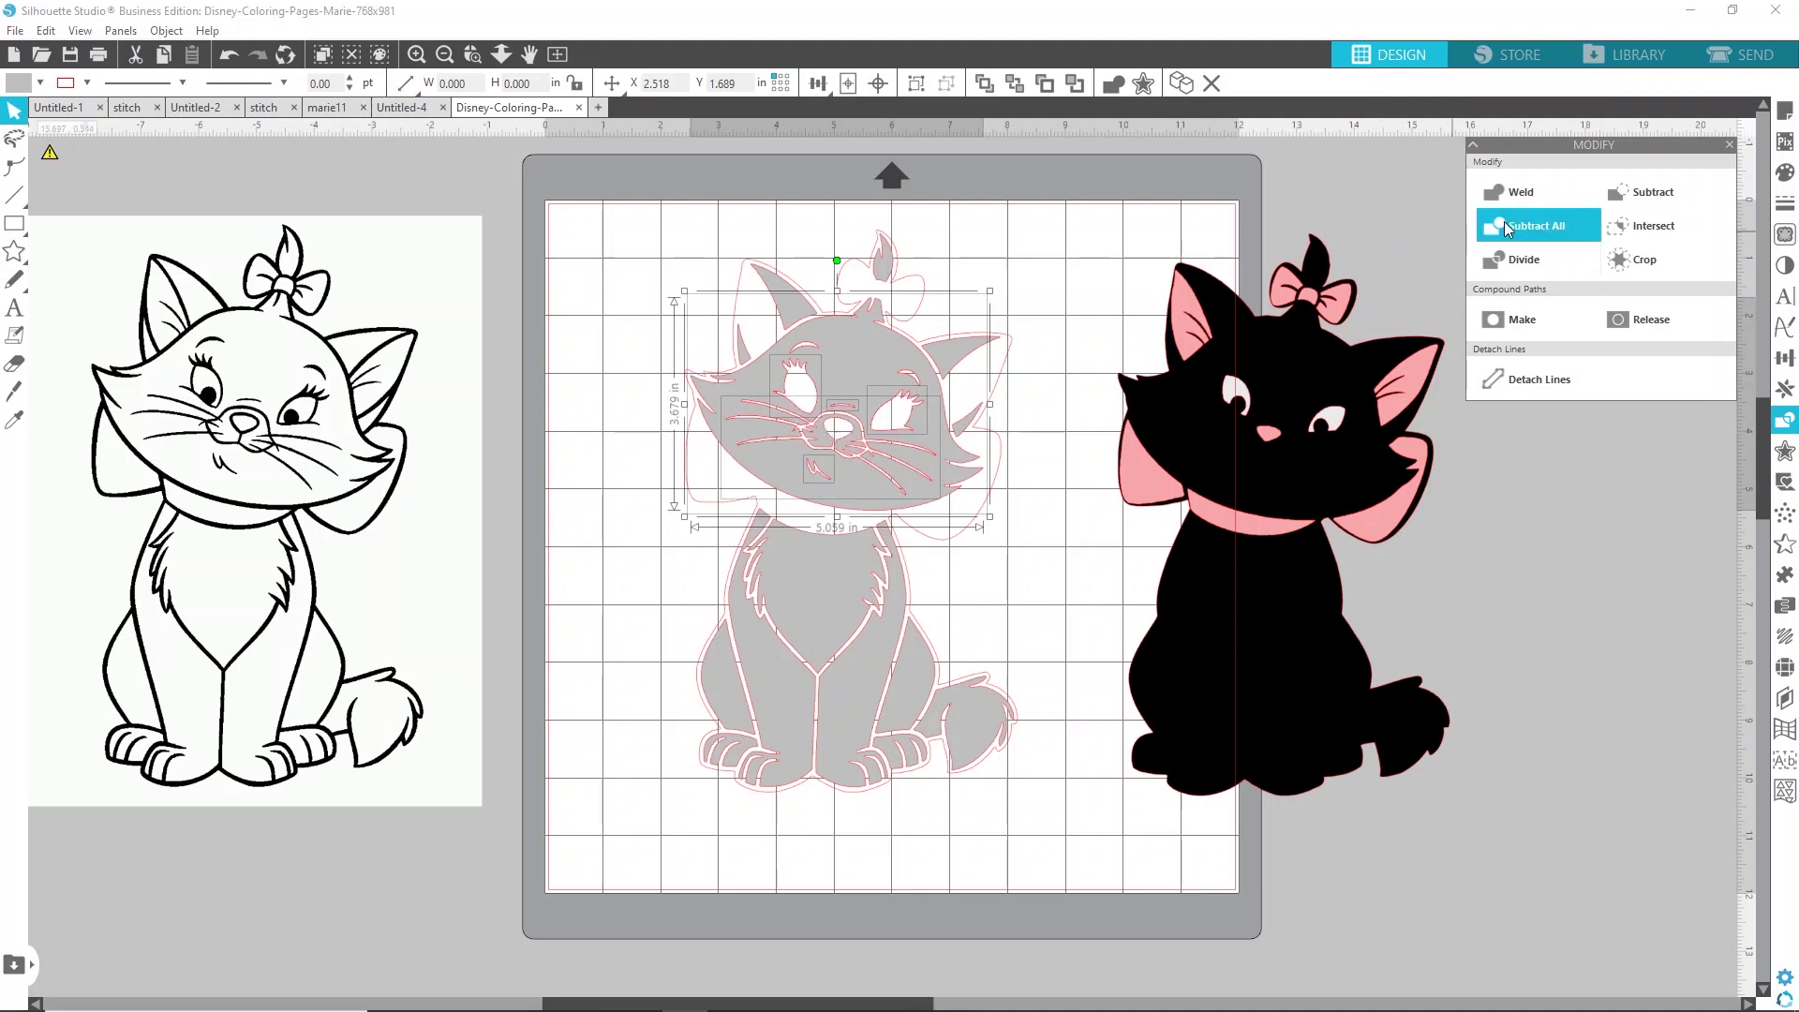
{"action": "left_click", "coordinate": [1005, 249]}
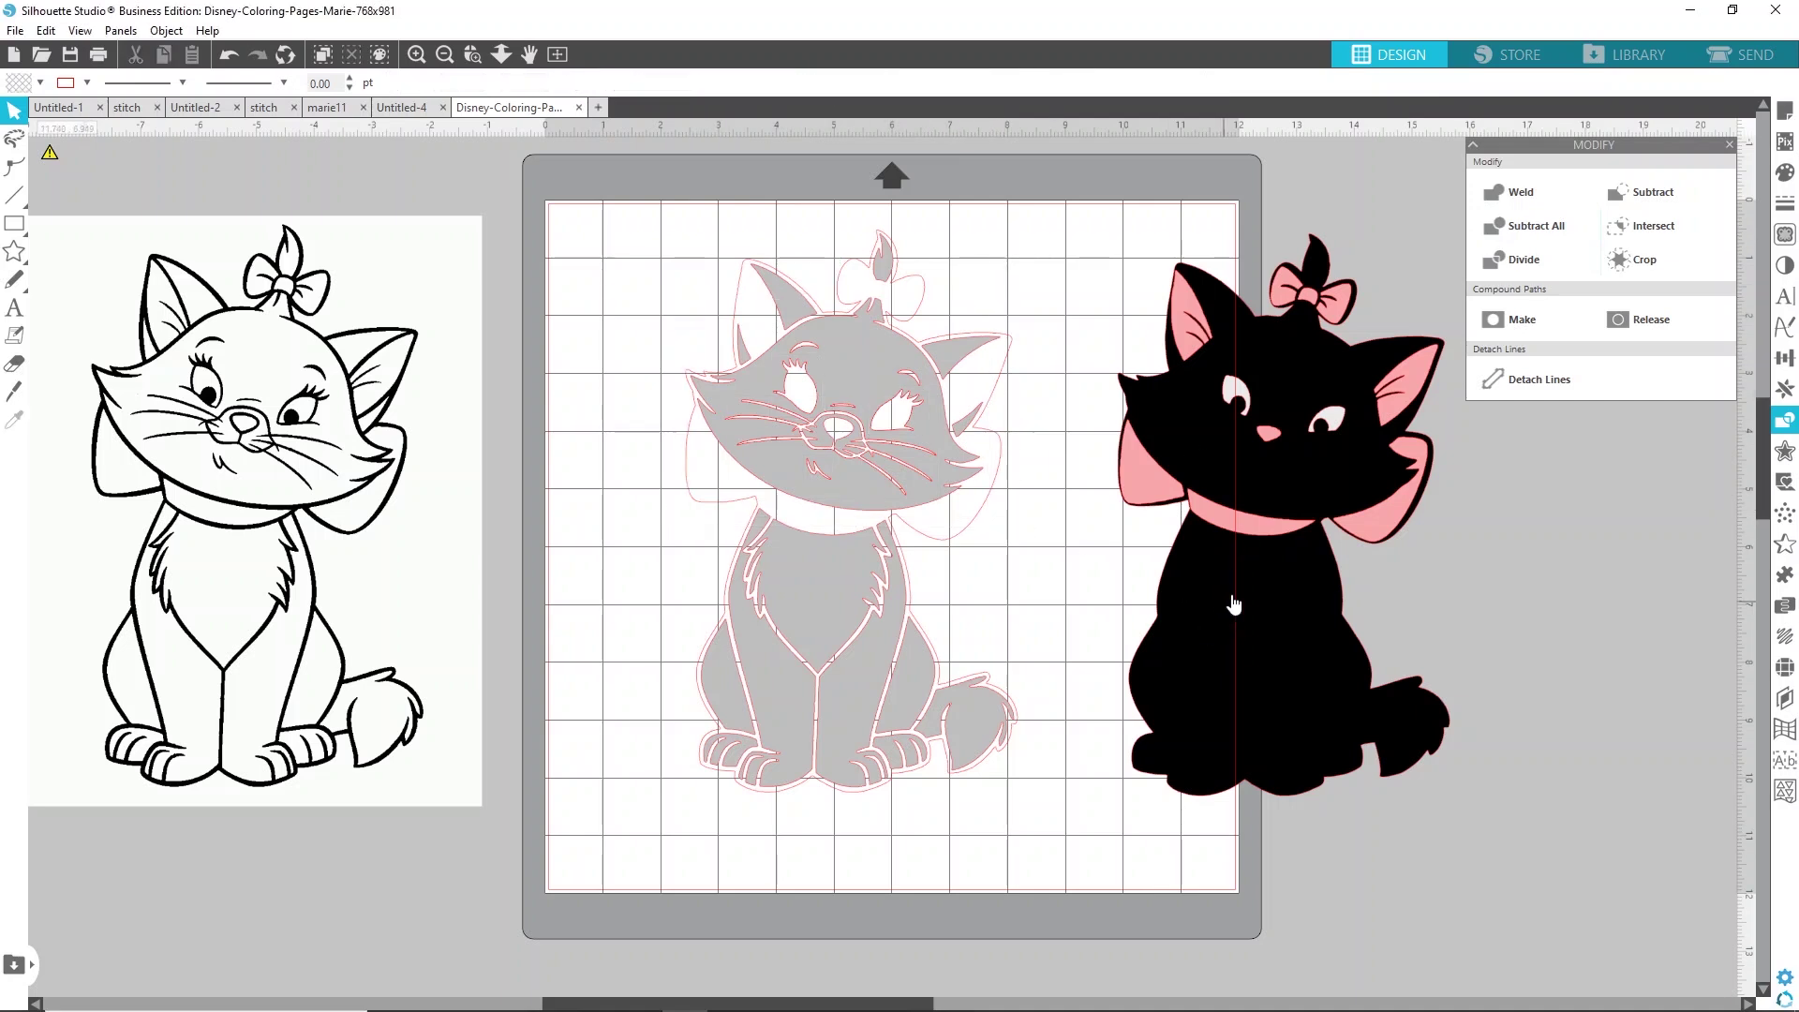
- Shift the black silhouette slightly down and to the right, and remove the leftover outer outline around the grey pieces
{"action": "left_click_drag", "start_coordinate": [1334, 709], "coordinate": [1382, 744]}
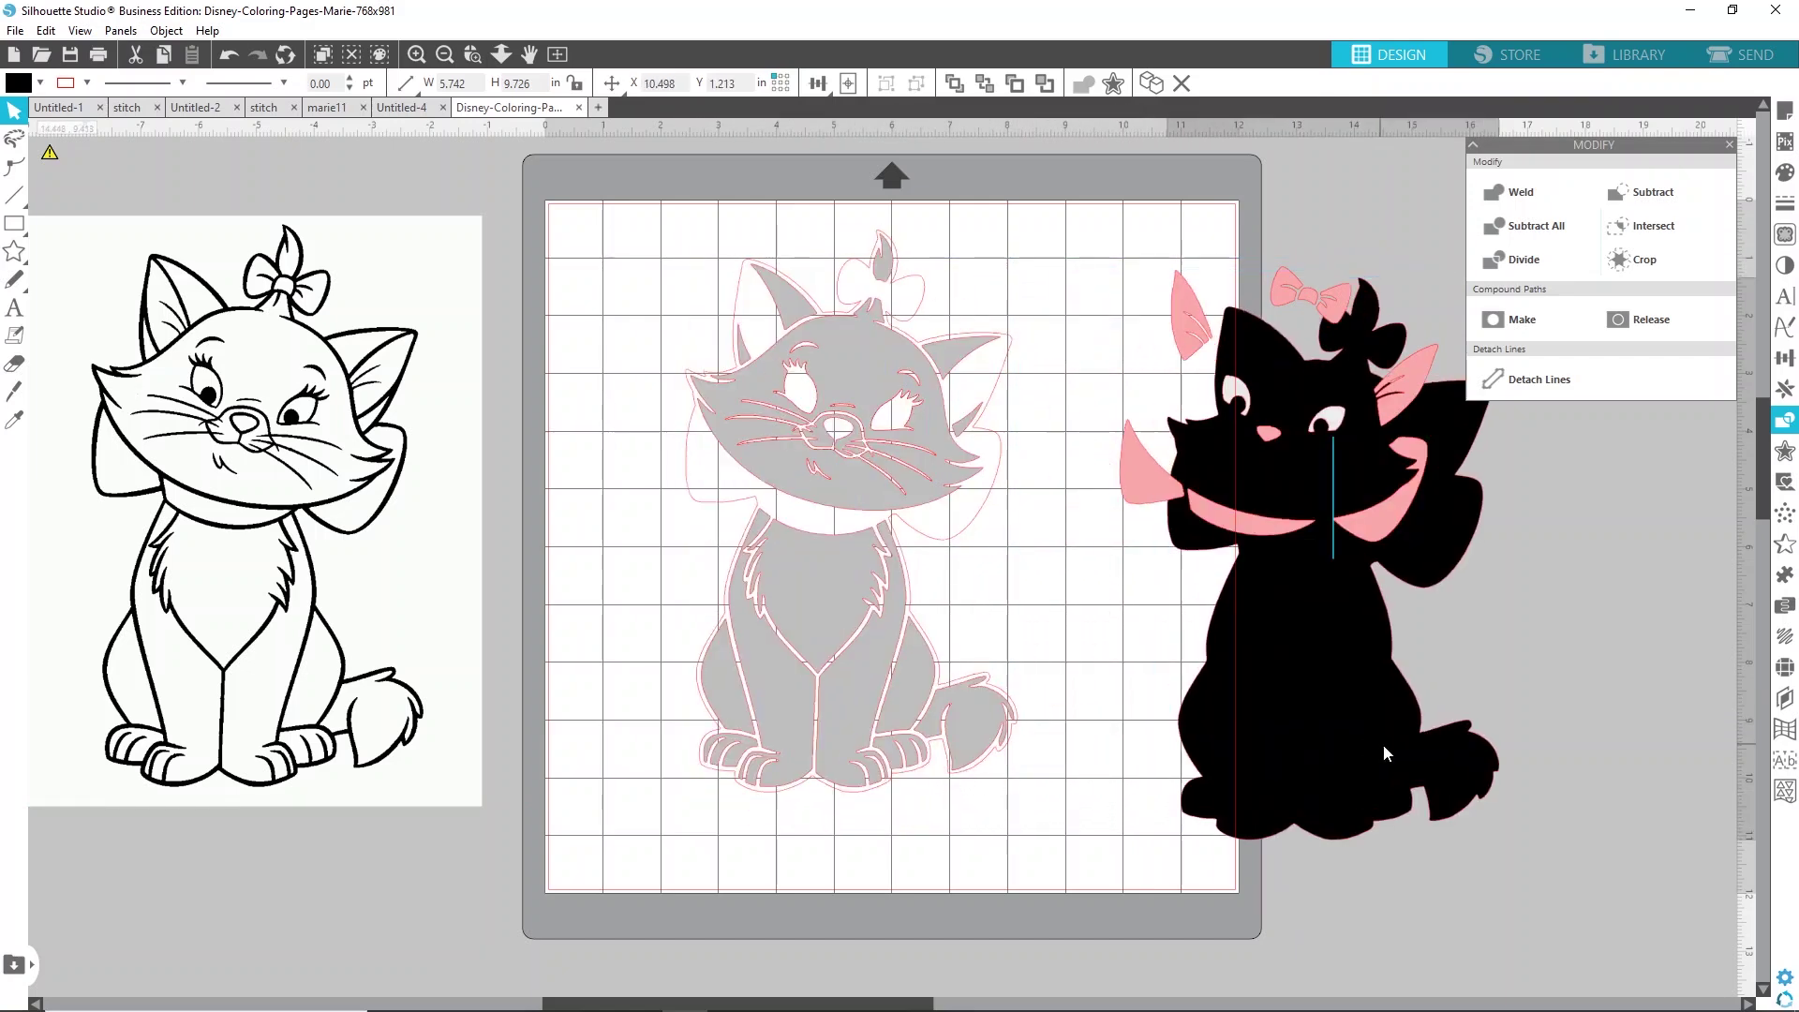
{"action": "left_click", "coordinate": [792, 302]}
{"action": "left_click", "coordinate": [918, 282]}
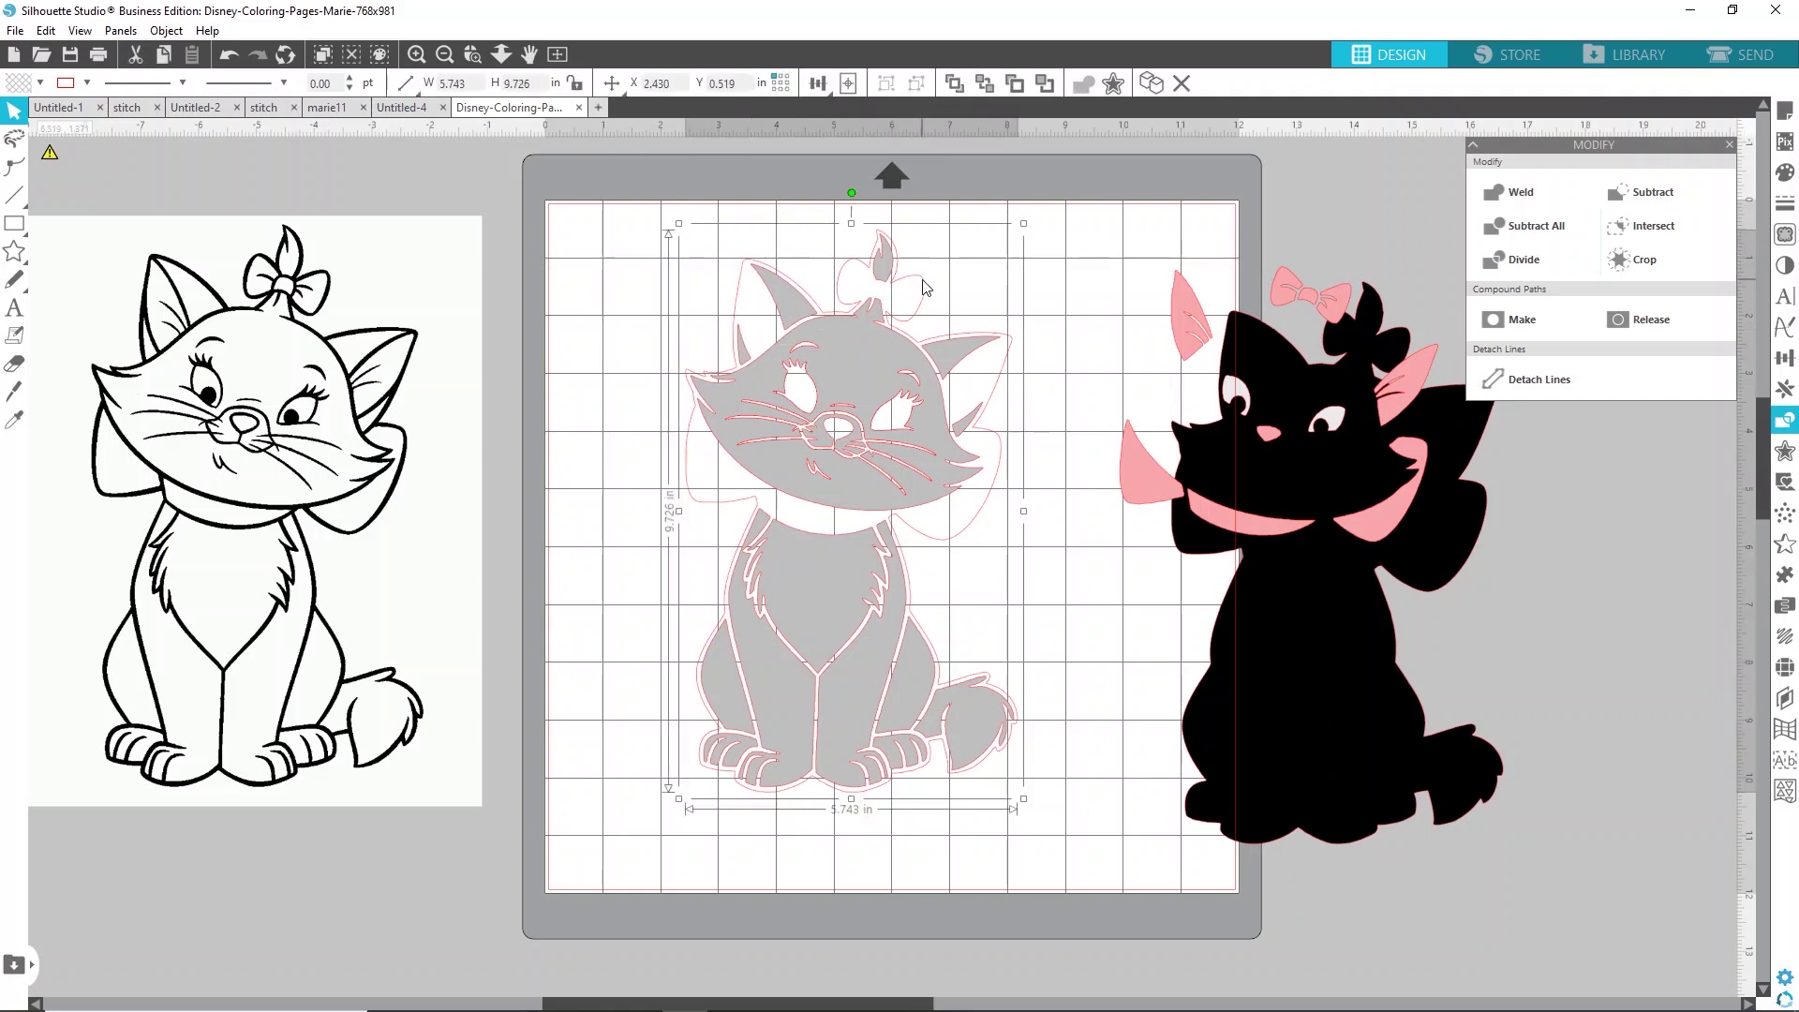
{"action": "left_click_drag", "start_coordinate": [922, 291], "coordinate": [608, 300]}
{"action": "left_click", "coordinate": [575, 525]}
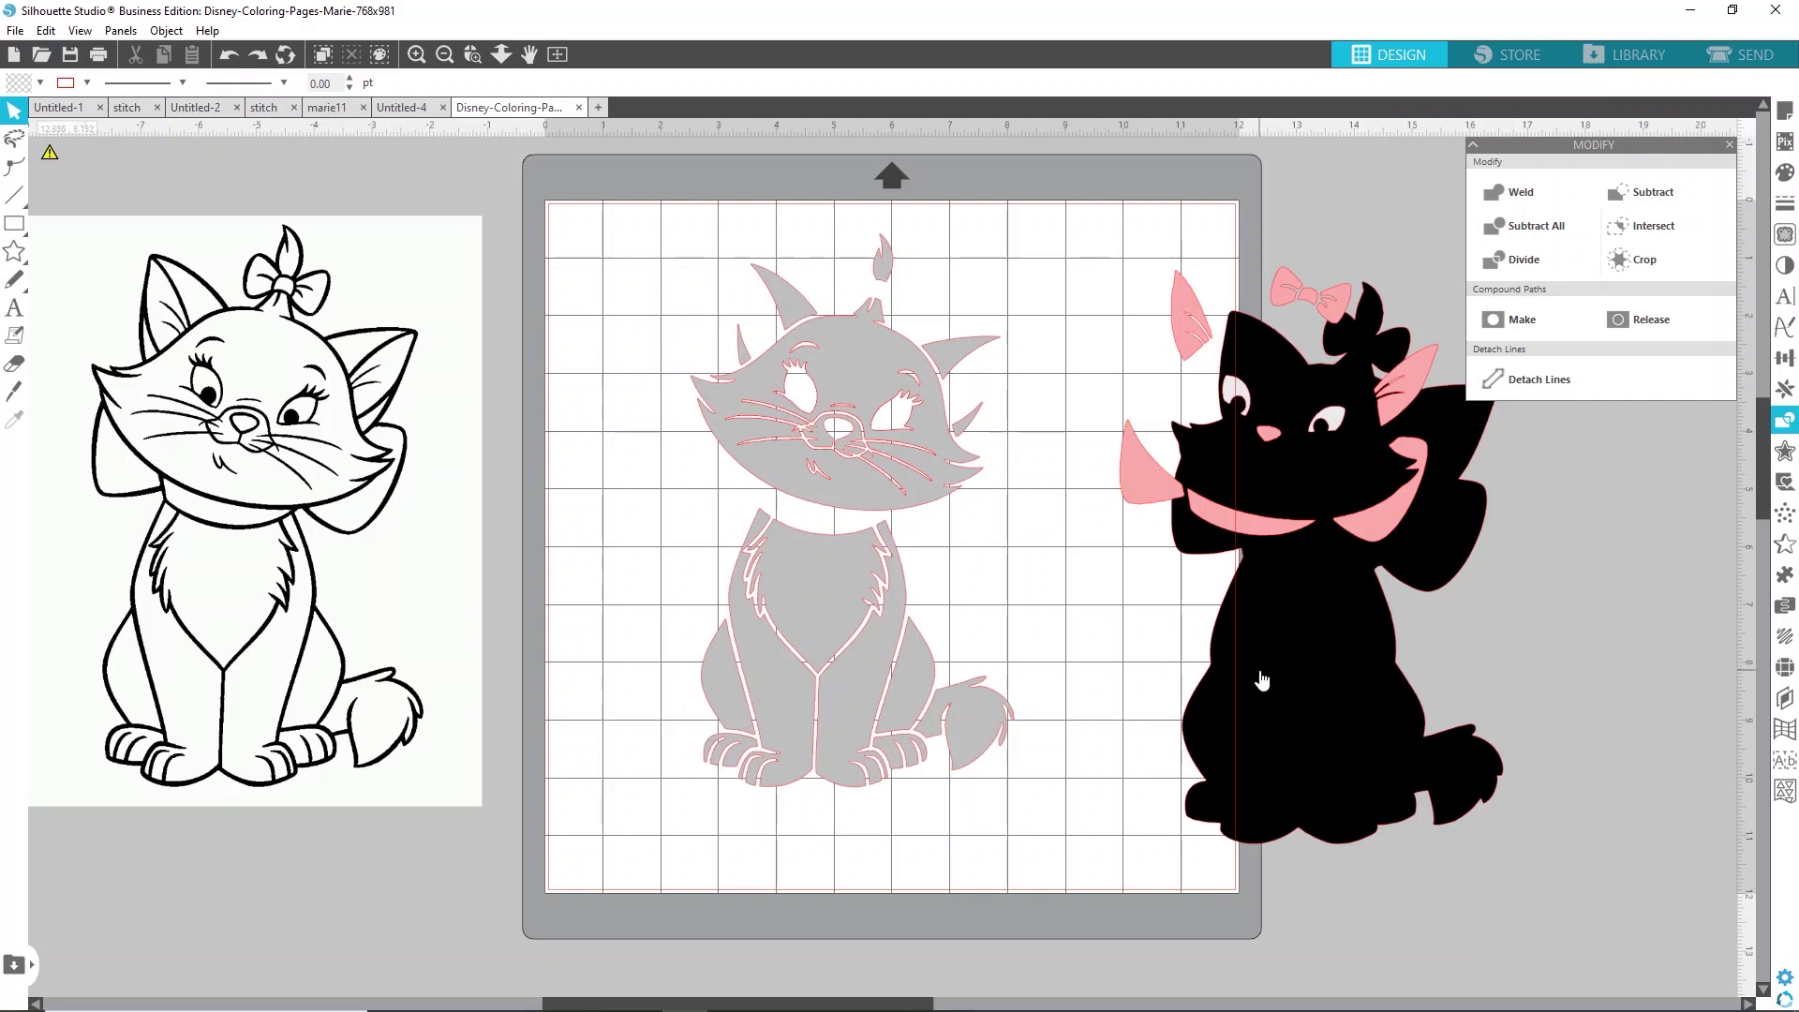
- Test the black silhouette's fit behind the grey cat pieces and move it aside again
{"action": "left_click_drag", "start_coordinate": [1319, 700], "coordinate": [1197, 707]}
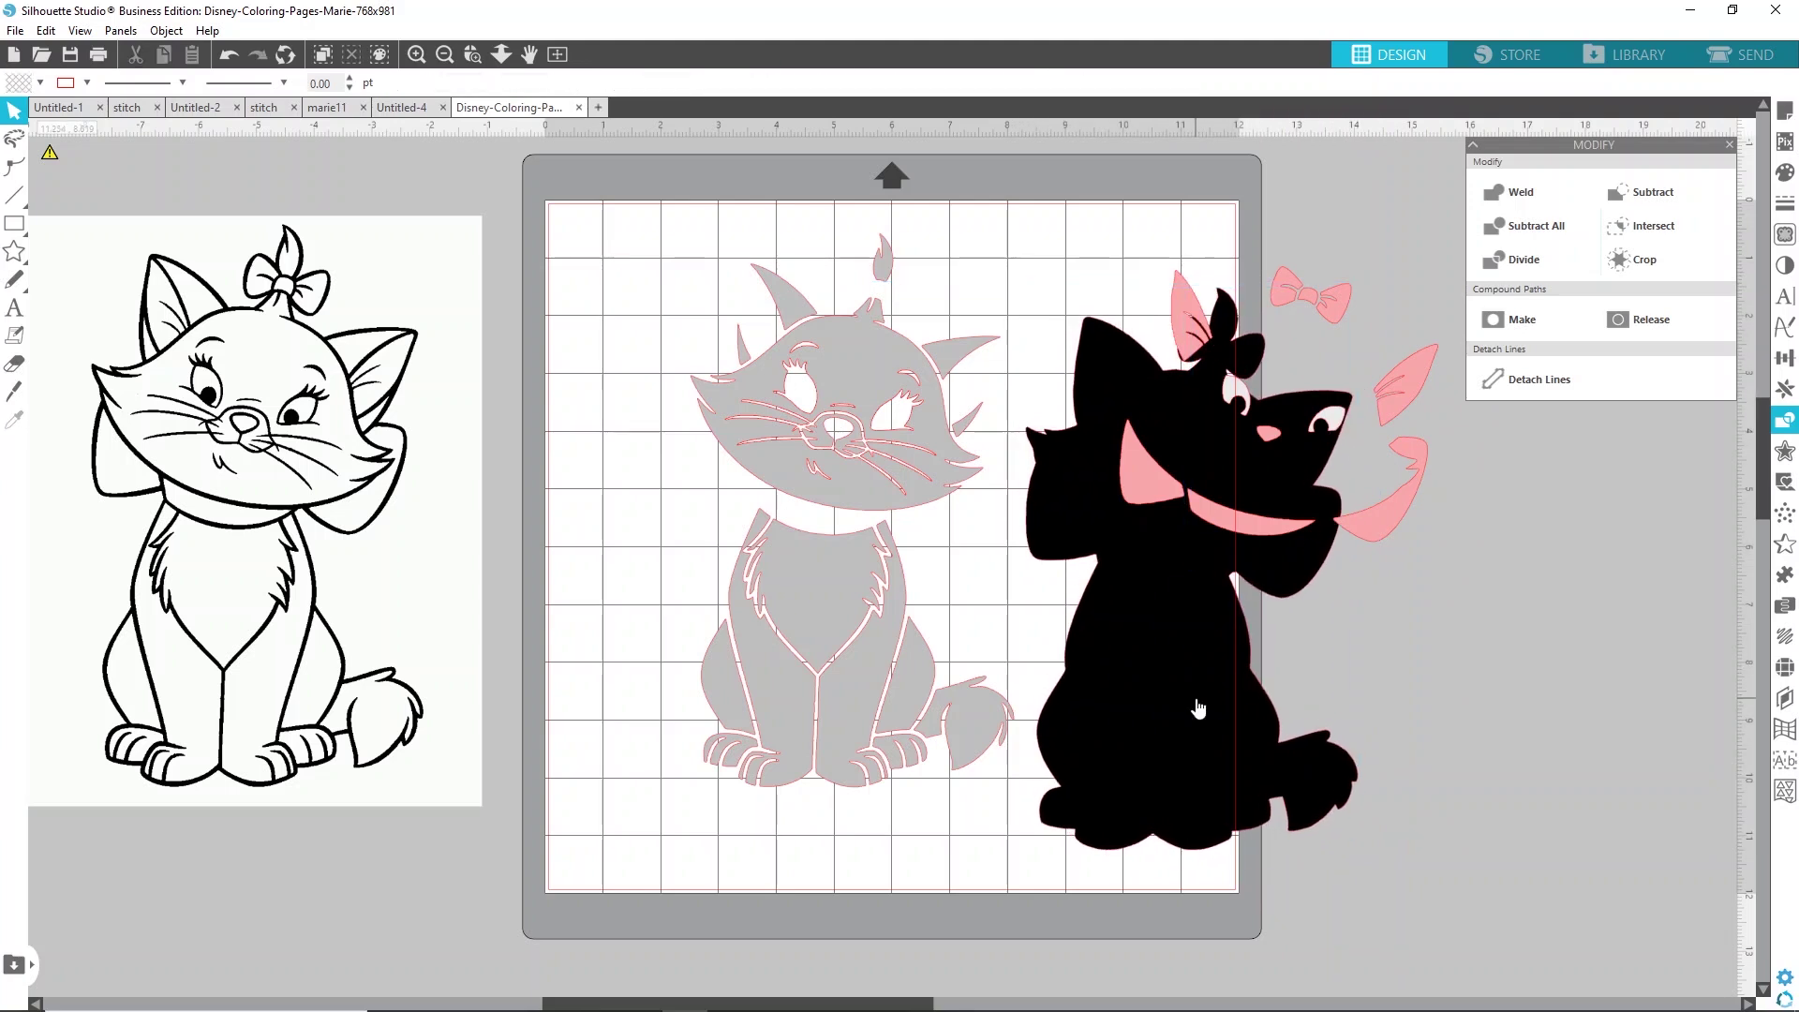
{"action": "left_click_drag", "start_coordinate": [1174, 695], "coordinate": [829, 627]}
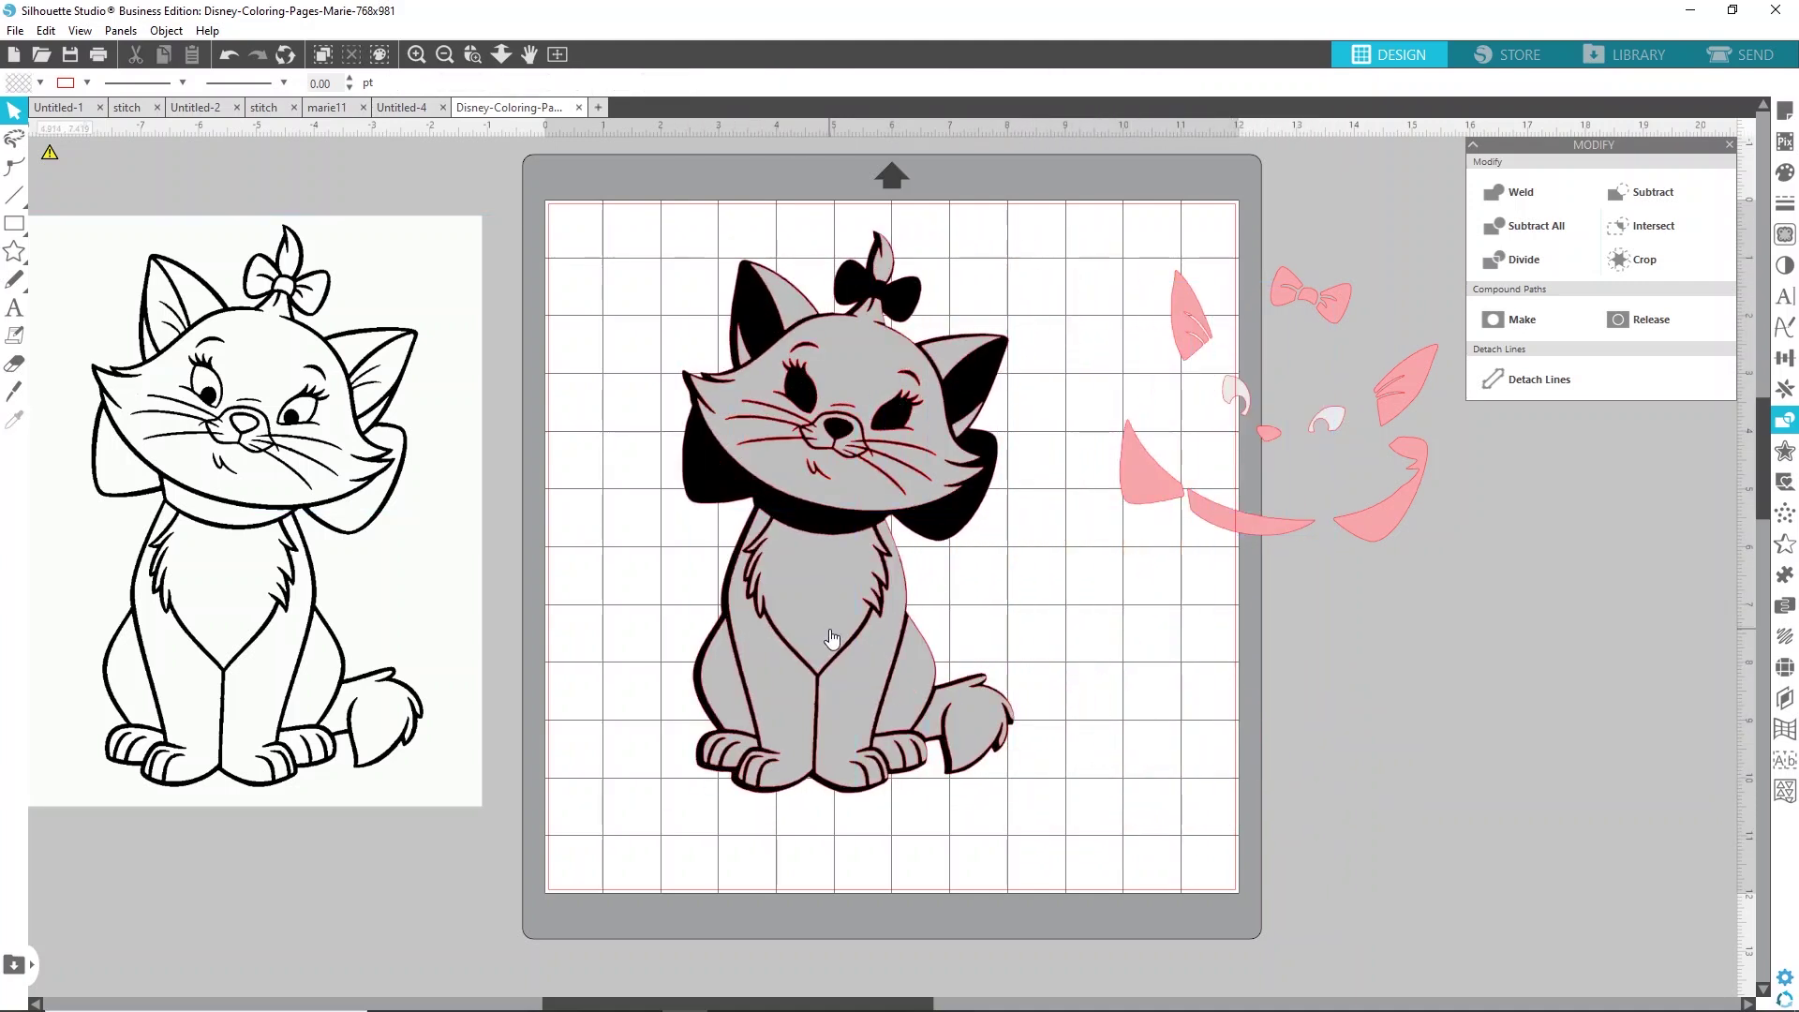
{"action": "left_click_drag", "start_coordinate": [975, 541], "coordinate": [1546, 663]}
- Select all the grey cat pieces and group them
{"action": "left_click", "coordinate": [974, 716]}
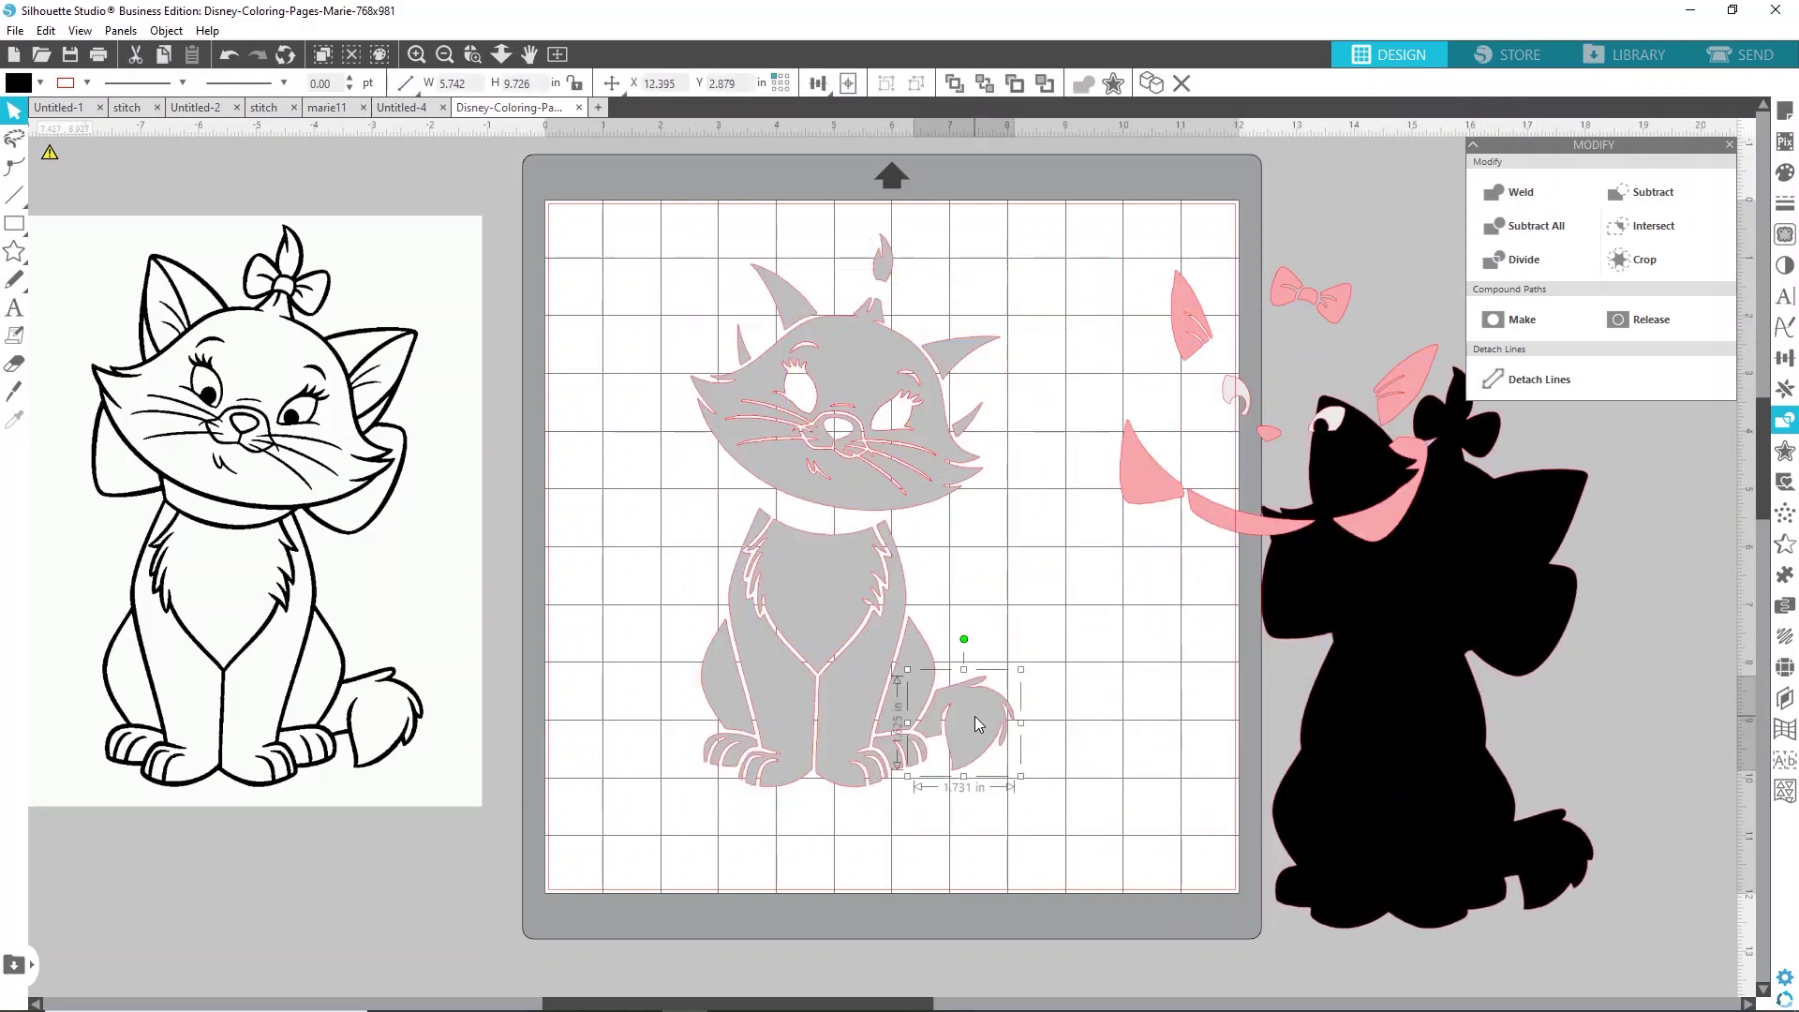
{"action": "left_click", "coordinate": [1087, 834]}
{"action": "mouse_move", "coordinate": [953, 809]}
{"action": "left_mouse_down"}
{"action": "mouse_move", "coordinate": [613, 401]}
{"action": "mouse_move", "coordinate": [647, 299]}
{"action": "mouse_move", "coordinate": [649, 338]}
{"action": "mouse_move", "coordinate": [629, 237]}
{"action": "left_mouse_up"}
{"action": "right_click", "coordinate": [762, 402]}
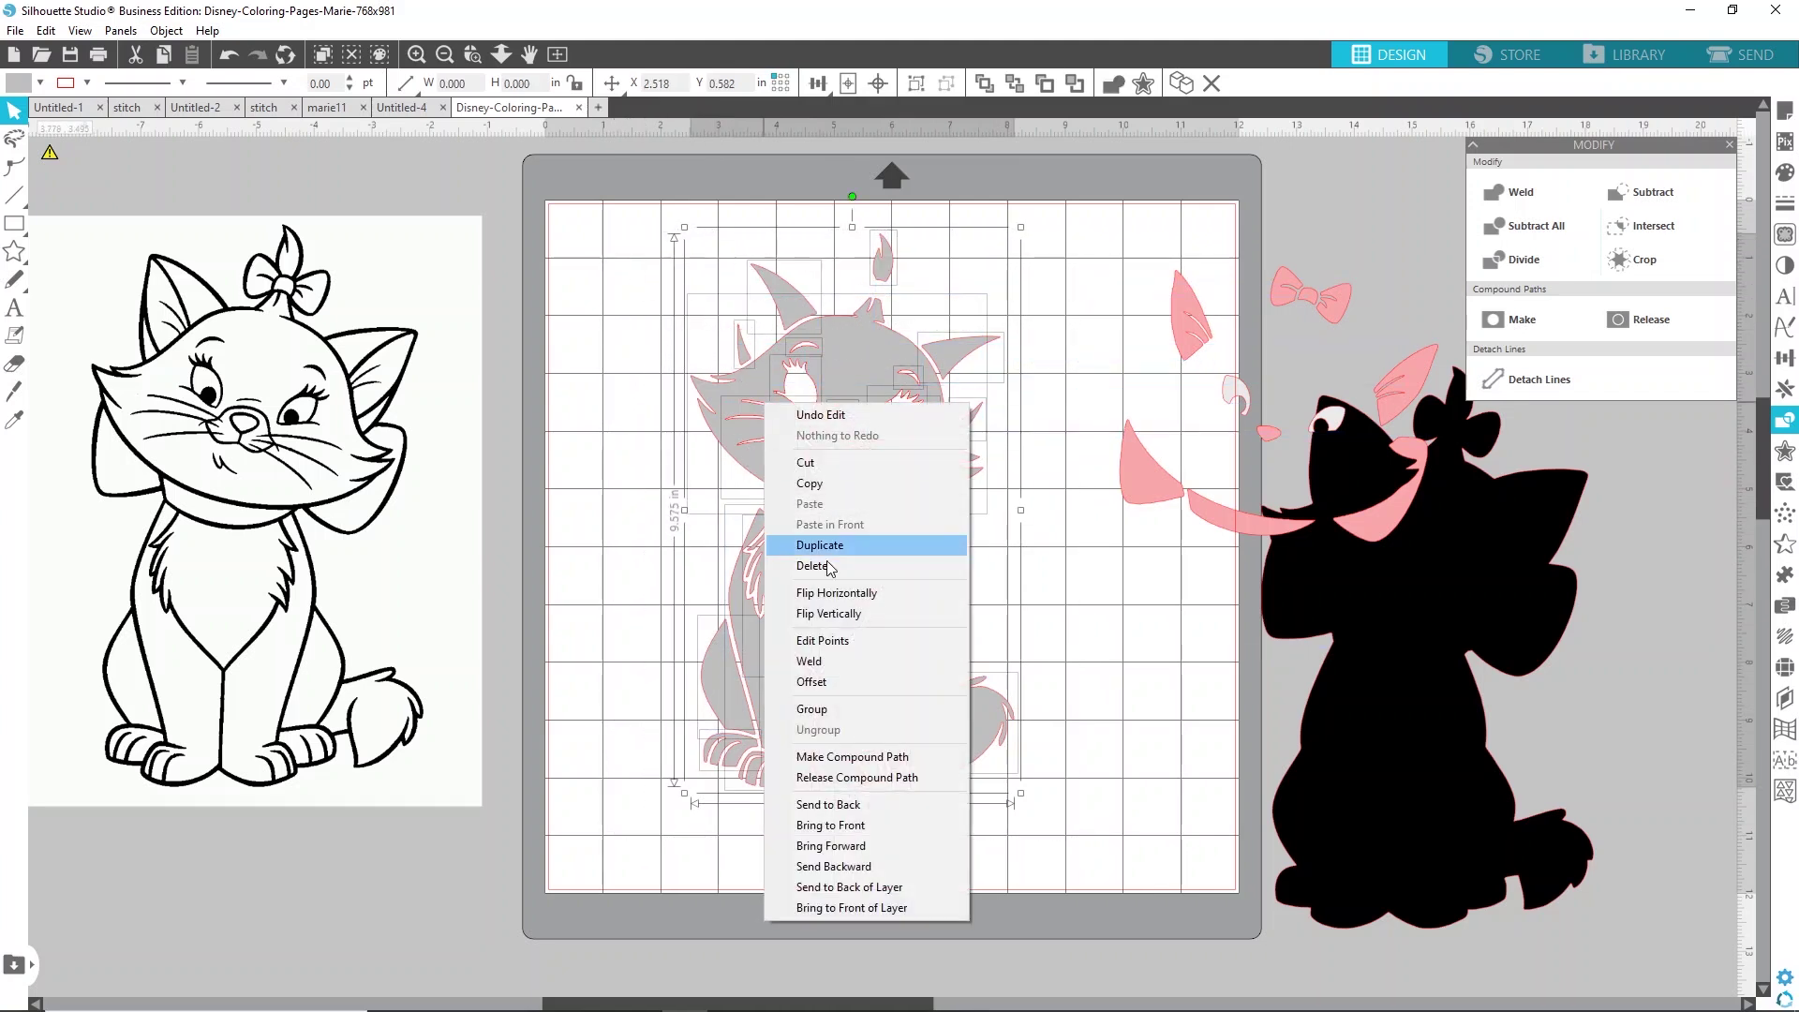
{"action": "left_click", "coordinate": [852, 709]}
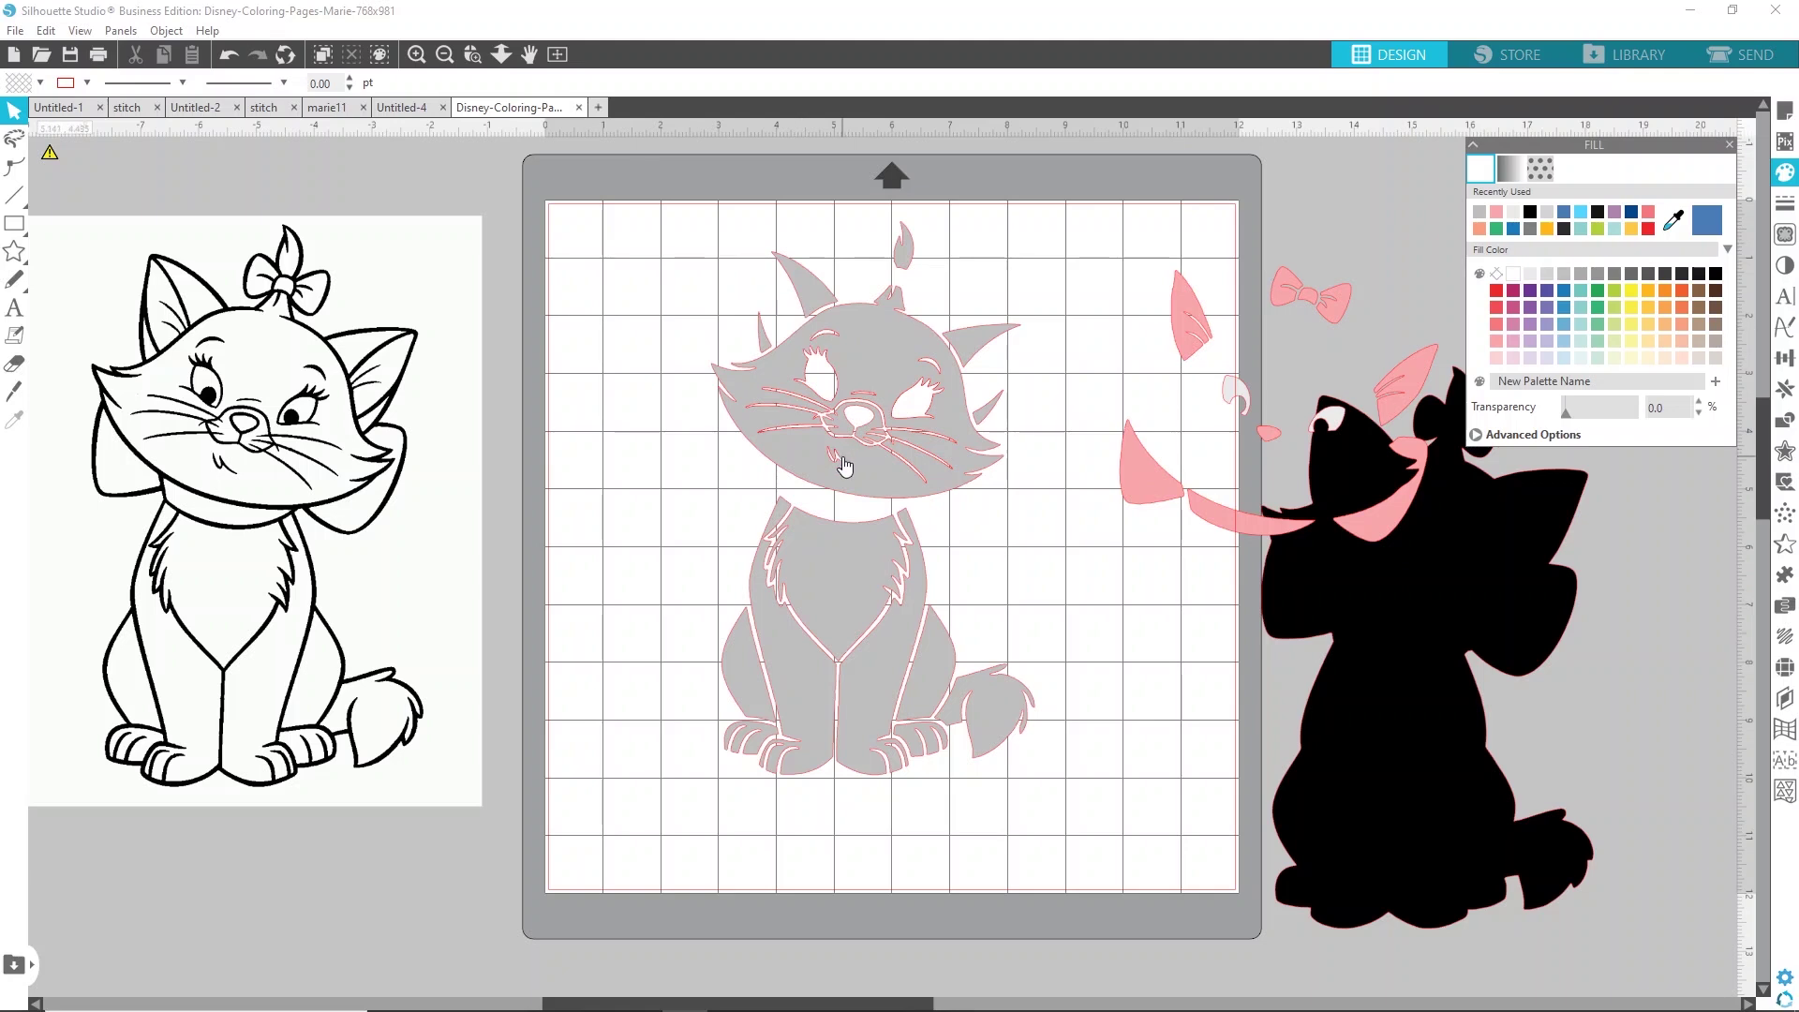
- Pull the leftover unfilled mouth shape out of the grey head and delete it
{"action": "left_click_drag", "start_coordinate": [841, 467], "coordinate": [640, 461]}
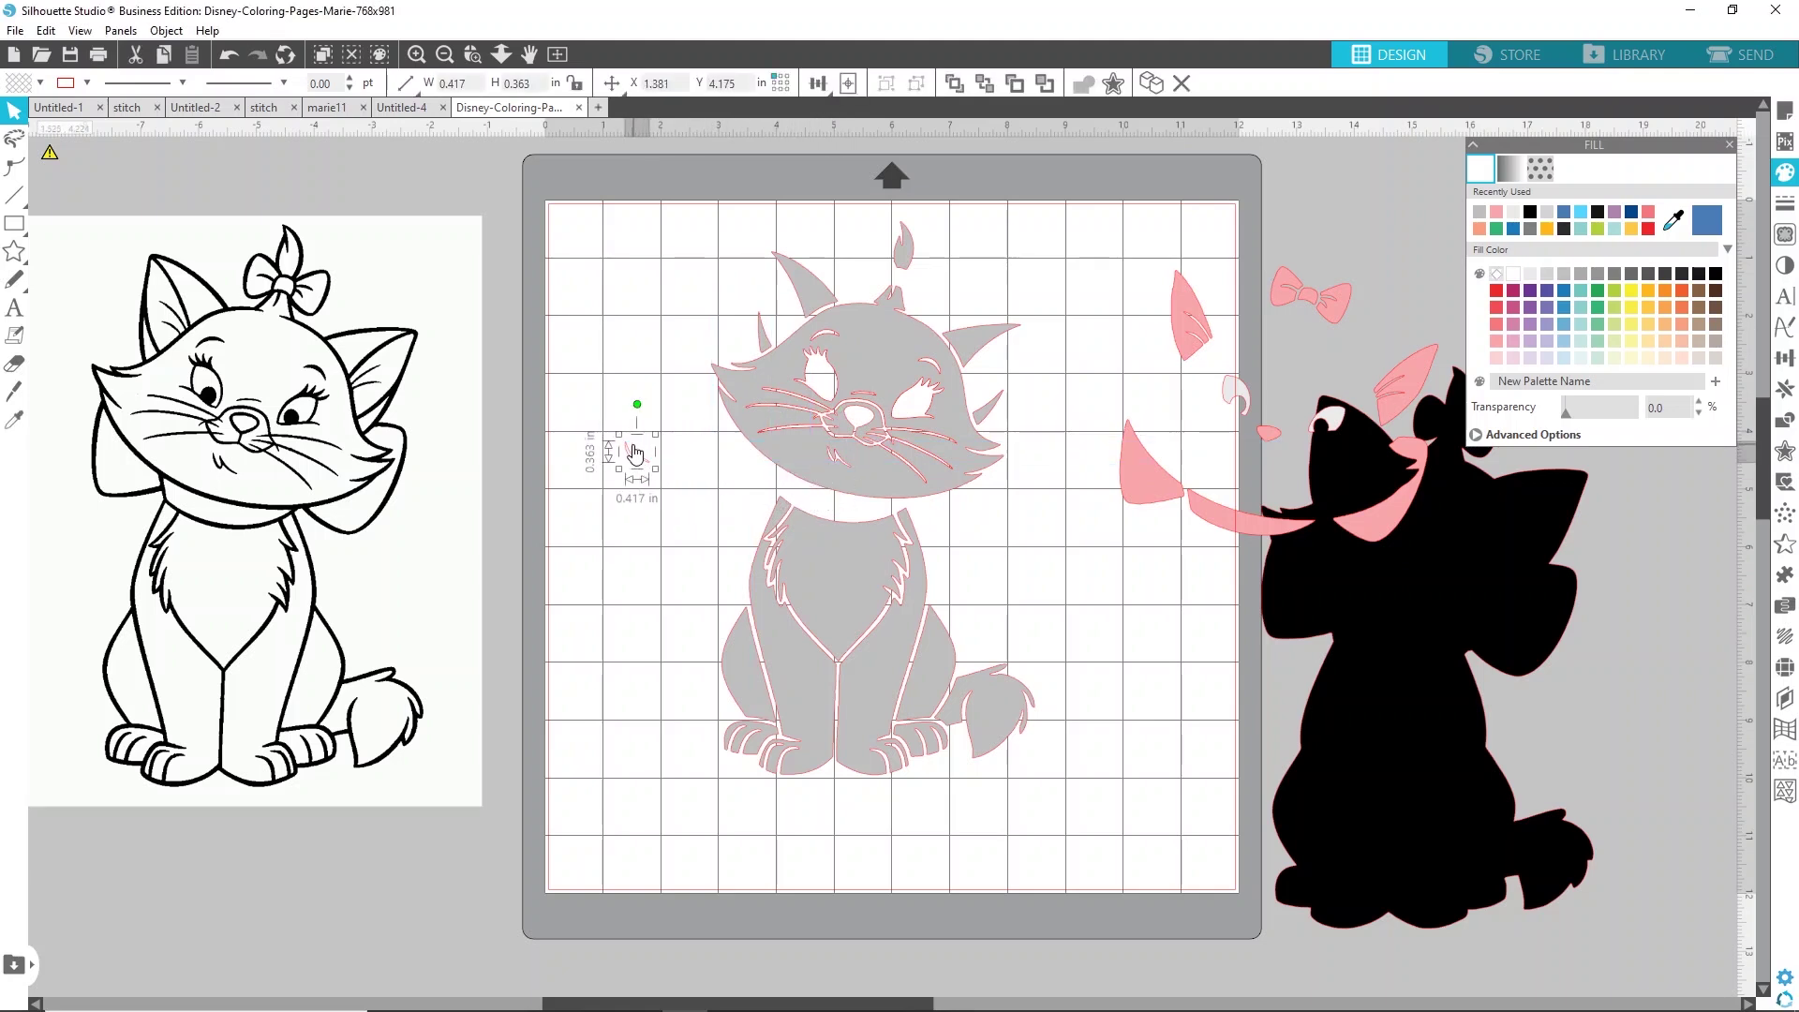
{"action": "key", "text": "Delete"}
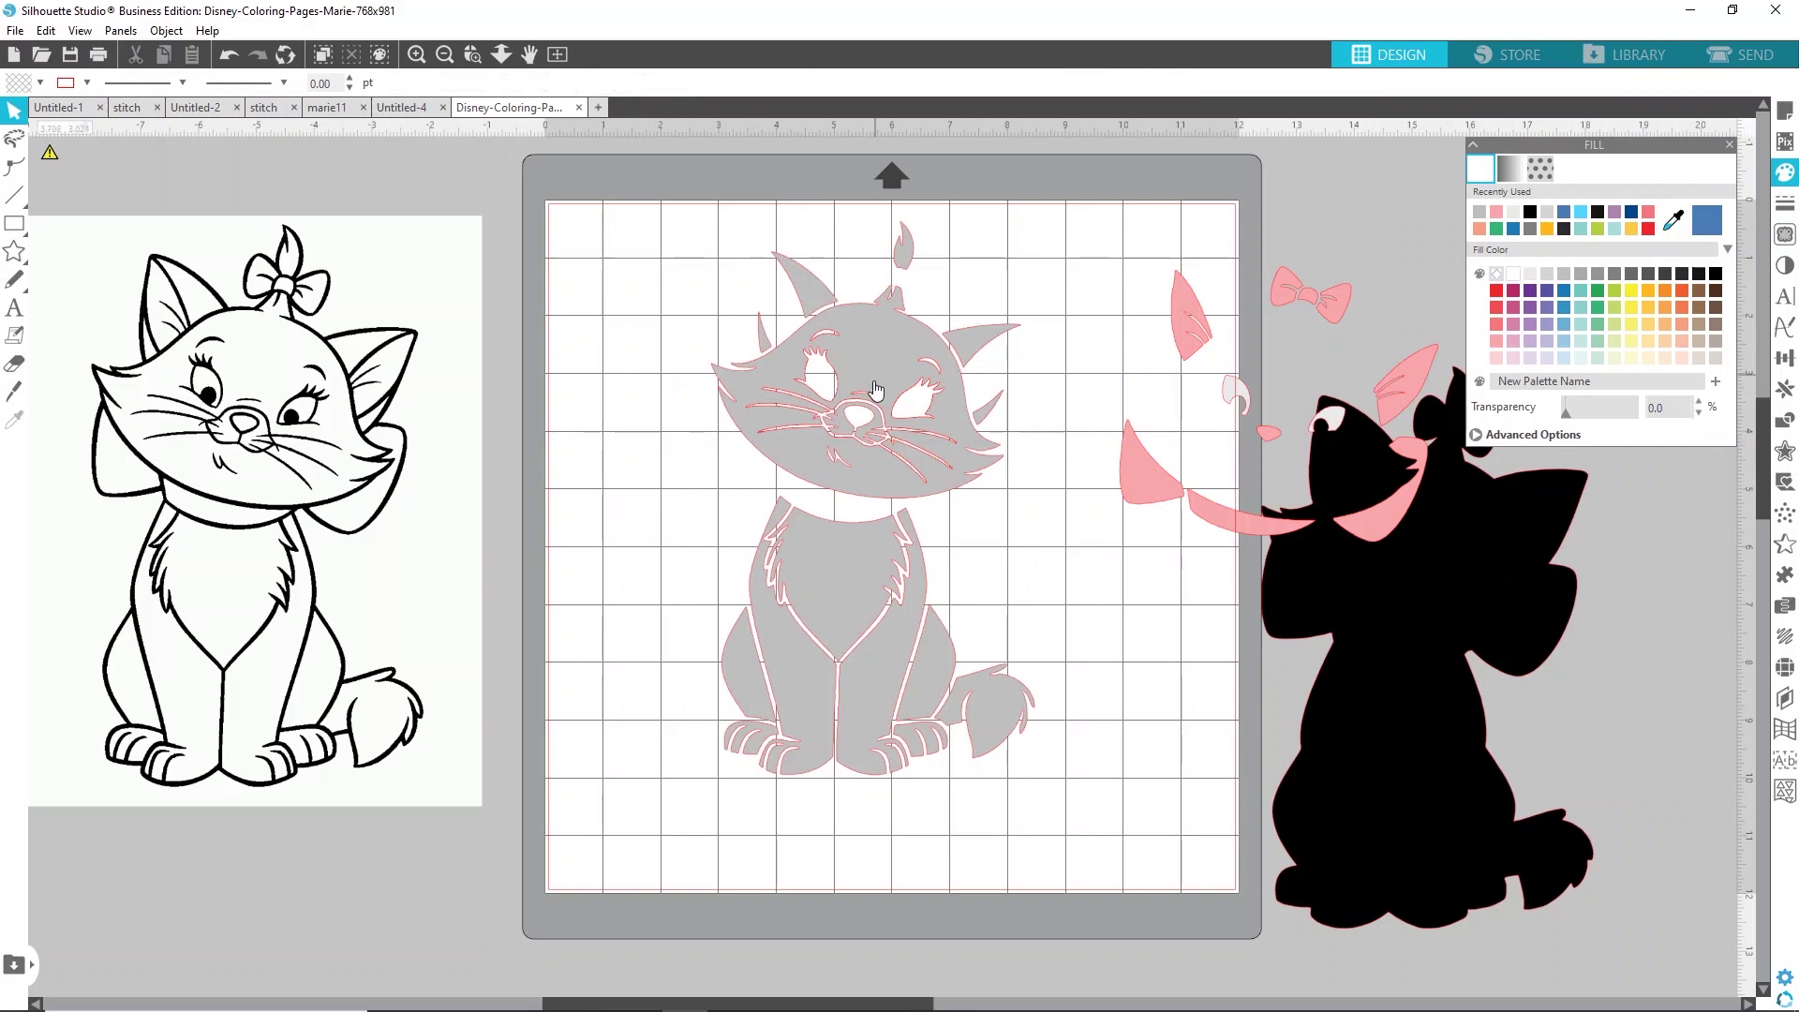
{"action": "left_click_drag", "start_coordinate": [868, 401], "coordinate": [790, 370]}
{"action": "left_click", "coordinate": [46, 30]}
{"action": "left_click", "coordinate": [65, 53]}
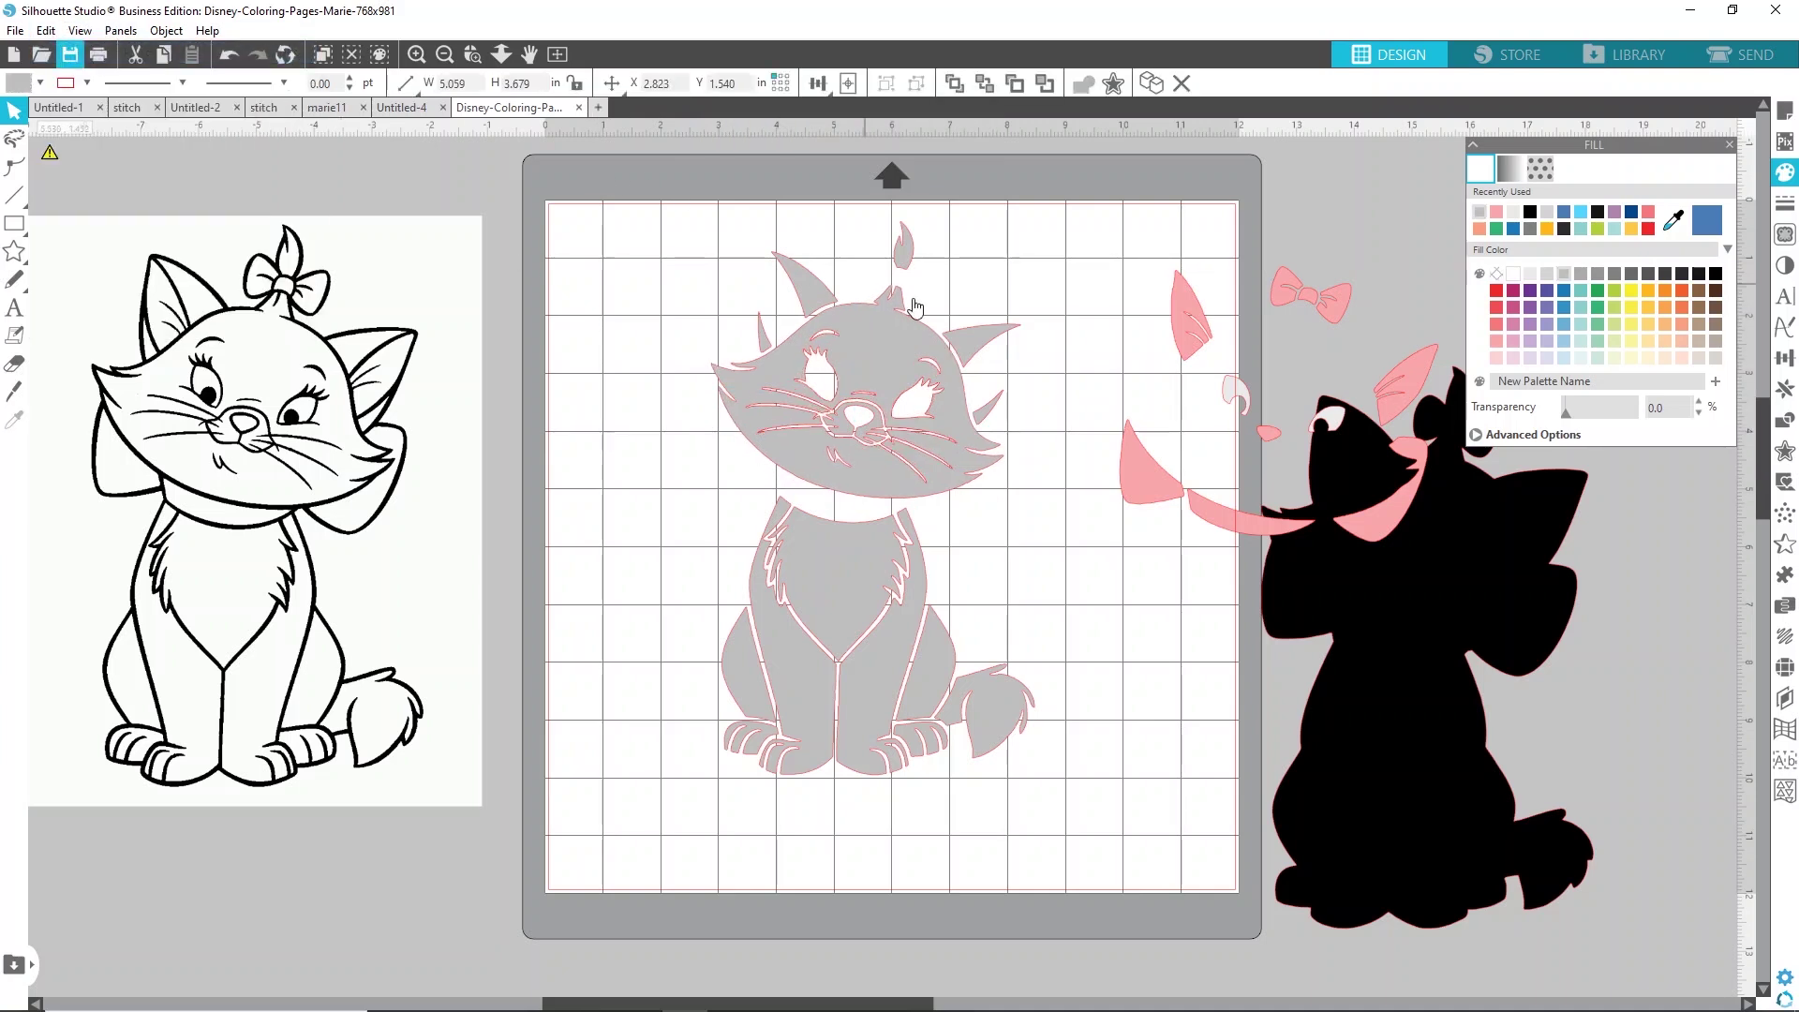
- Remove the leftover unfilled eyebrow, eye and nose shapes lying over the grey head
{"action": "left_click", "coordinate": [939, 368]}
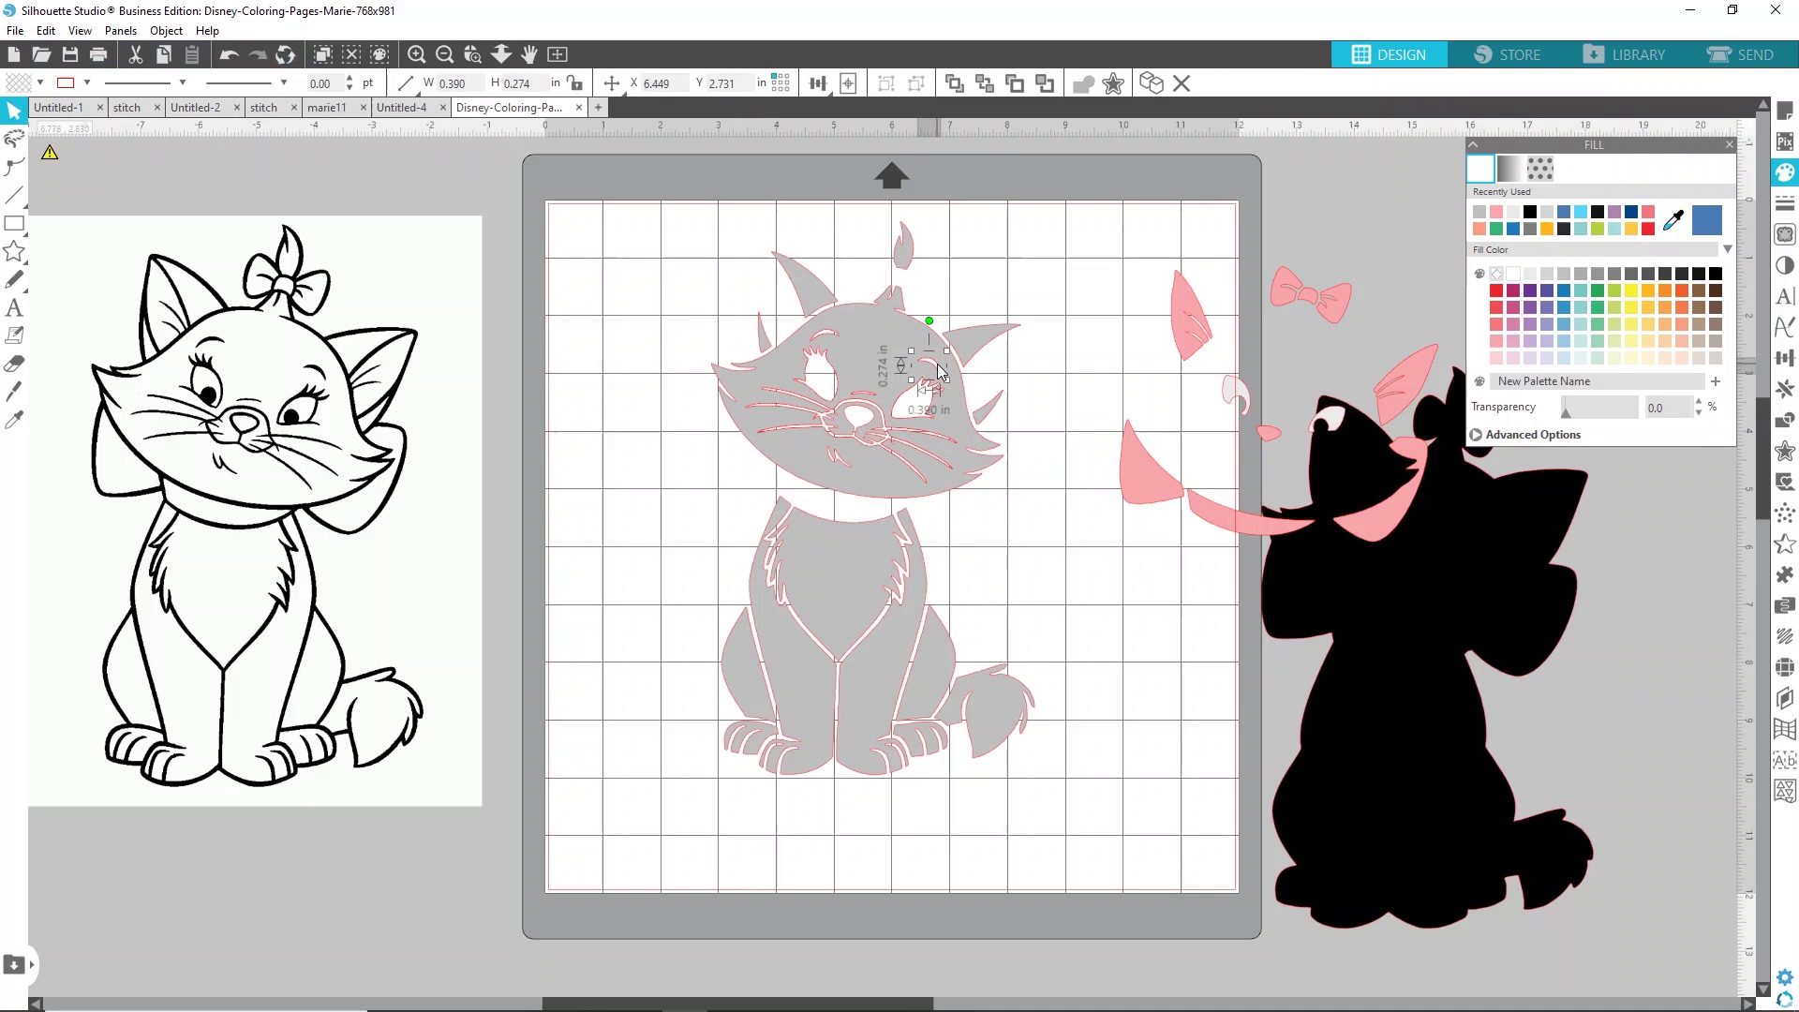
{"action": "left_click_drag", "start_coordinate": [944, 371], "coordinate": [832, 338]}
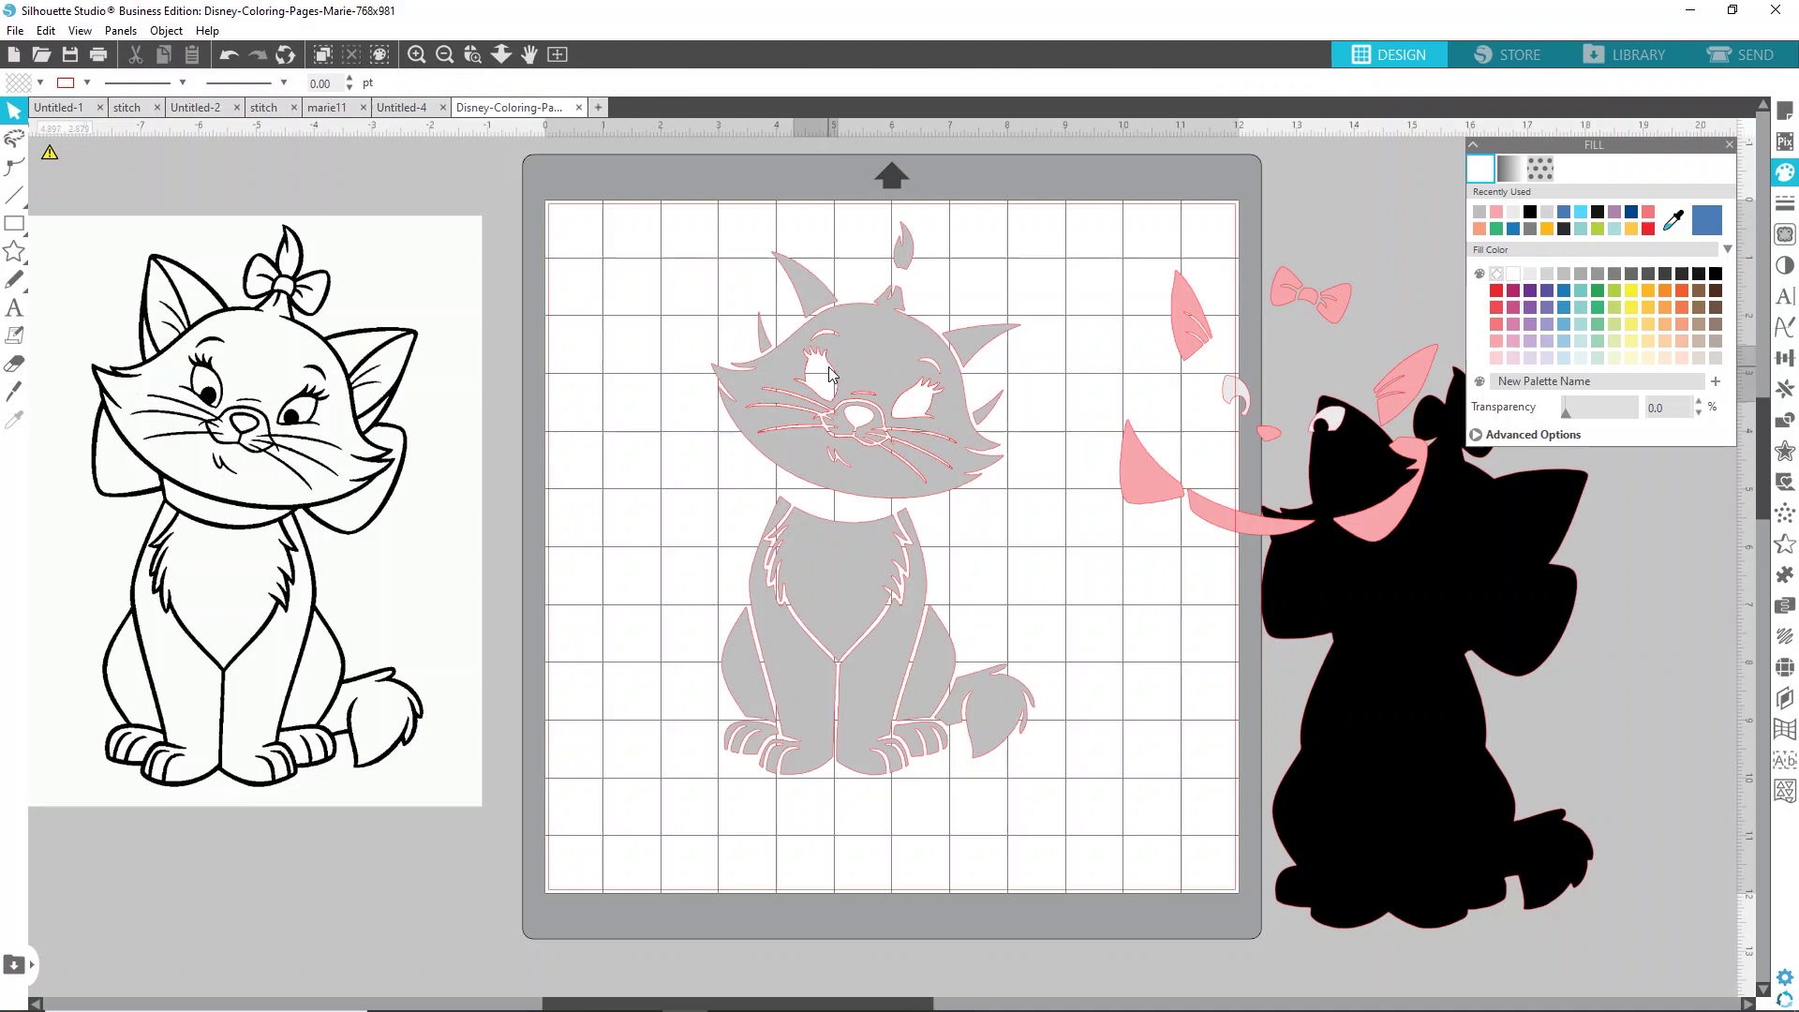
{"action": "left_click", "coordinate": [832, 373]}
{"action": "left_click", "coordinate": [918, 405]}
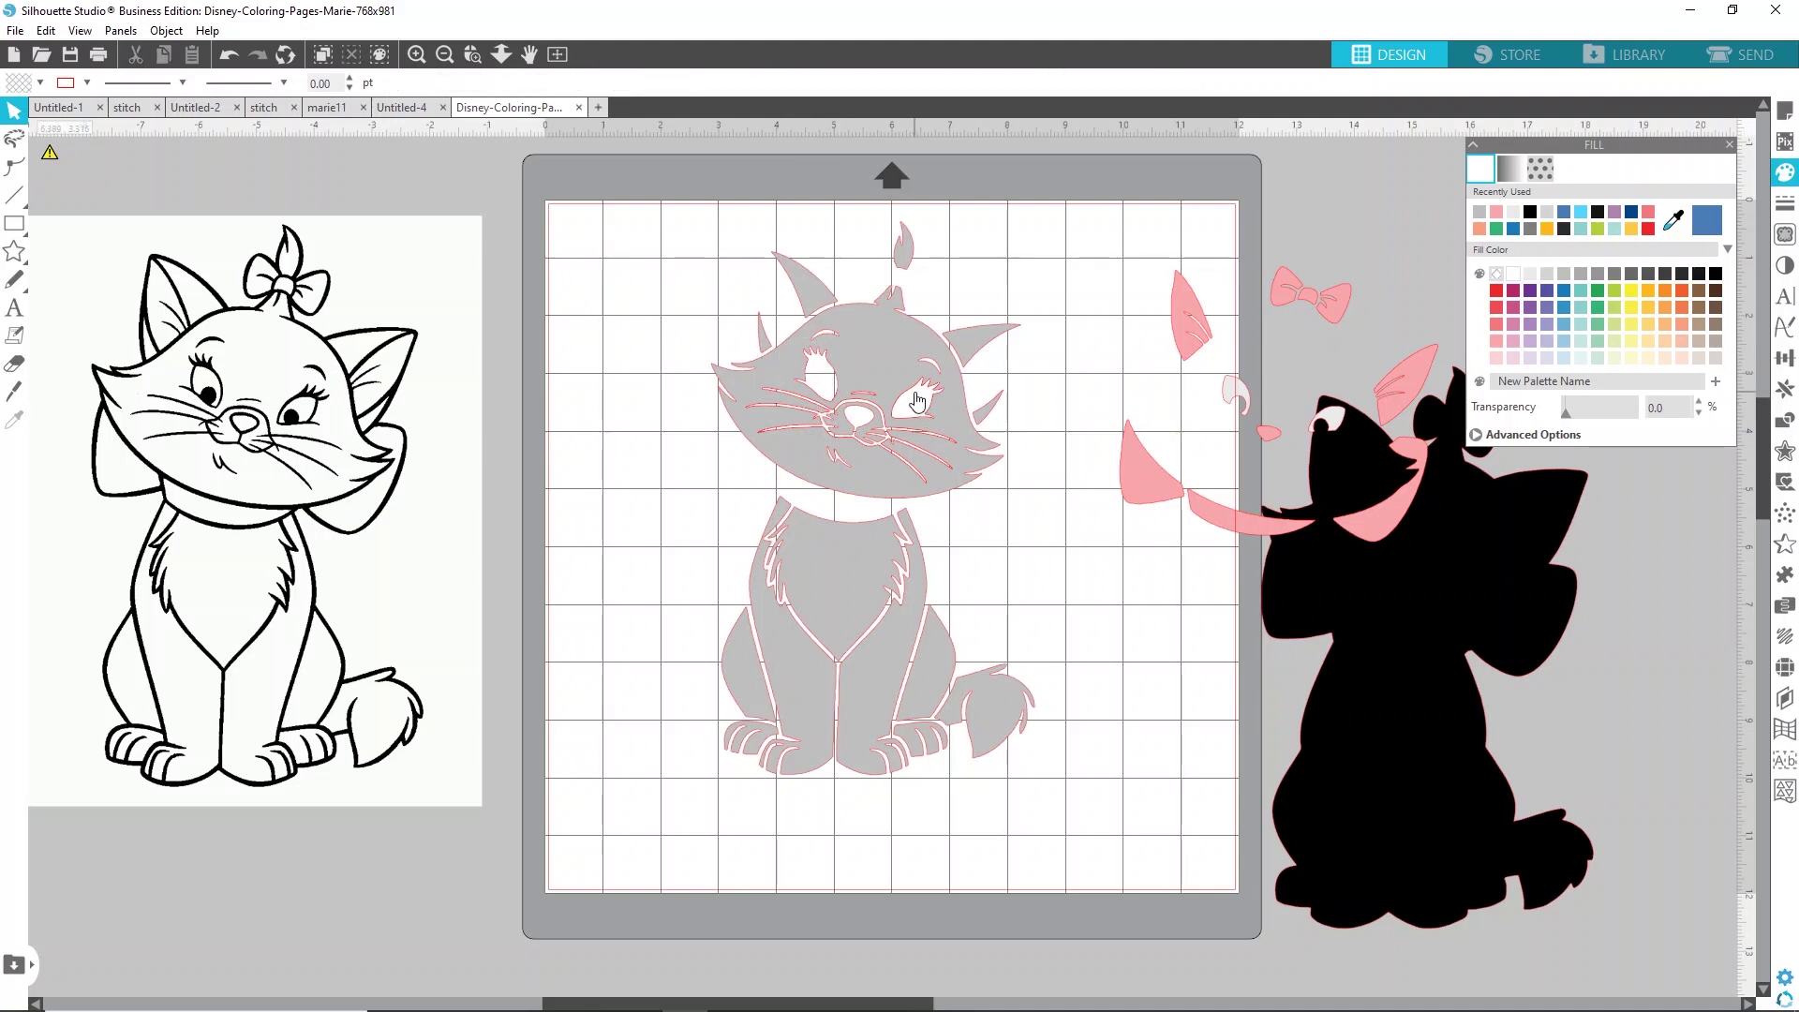
{"action": "left_click", "coordinate": [918, 403]}
{"action": "left_click", "coordinate": [917, 404]}
{"action": "left_click", "coordinate": [870, 401]}
{"action": "left_click", "coordinate": [875, 412]}
{"action": "left_click", "coordinate": [887, 427]}
{"action": "left_click", "coordinate": [885, 422]}
- Delete the original cat coloring-page image beside the mat
{"action": "left_click", "coordinate": [342, 489]}
{"action": "left_click_drag", "start_coordinate": [328, 479], "coordinate": [426, 512]}
{"action": "key", "text": "Delete"}
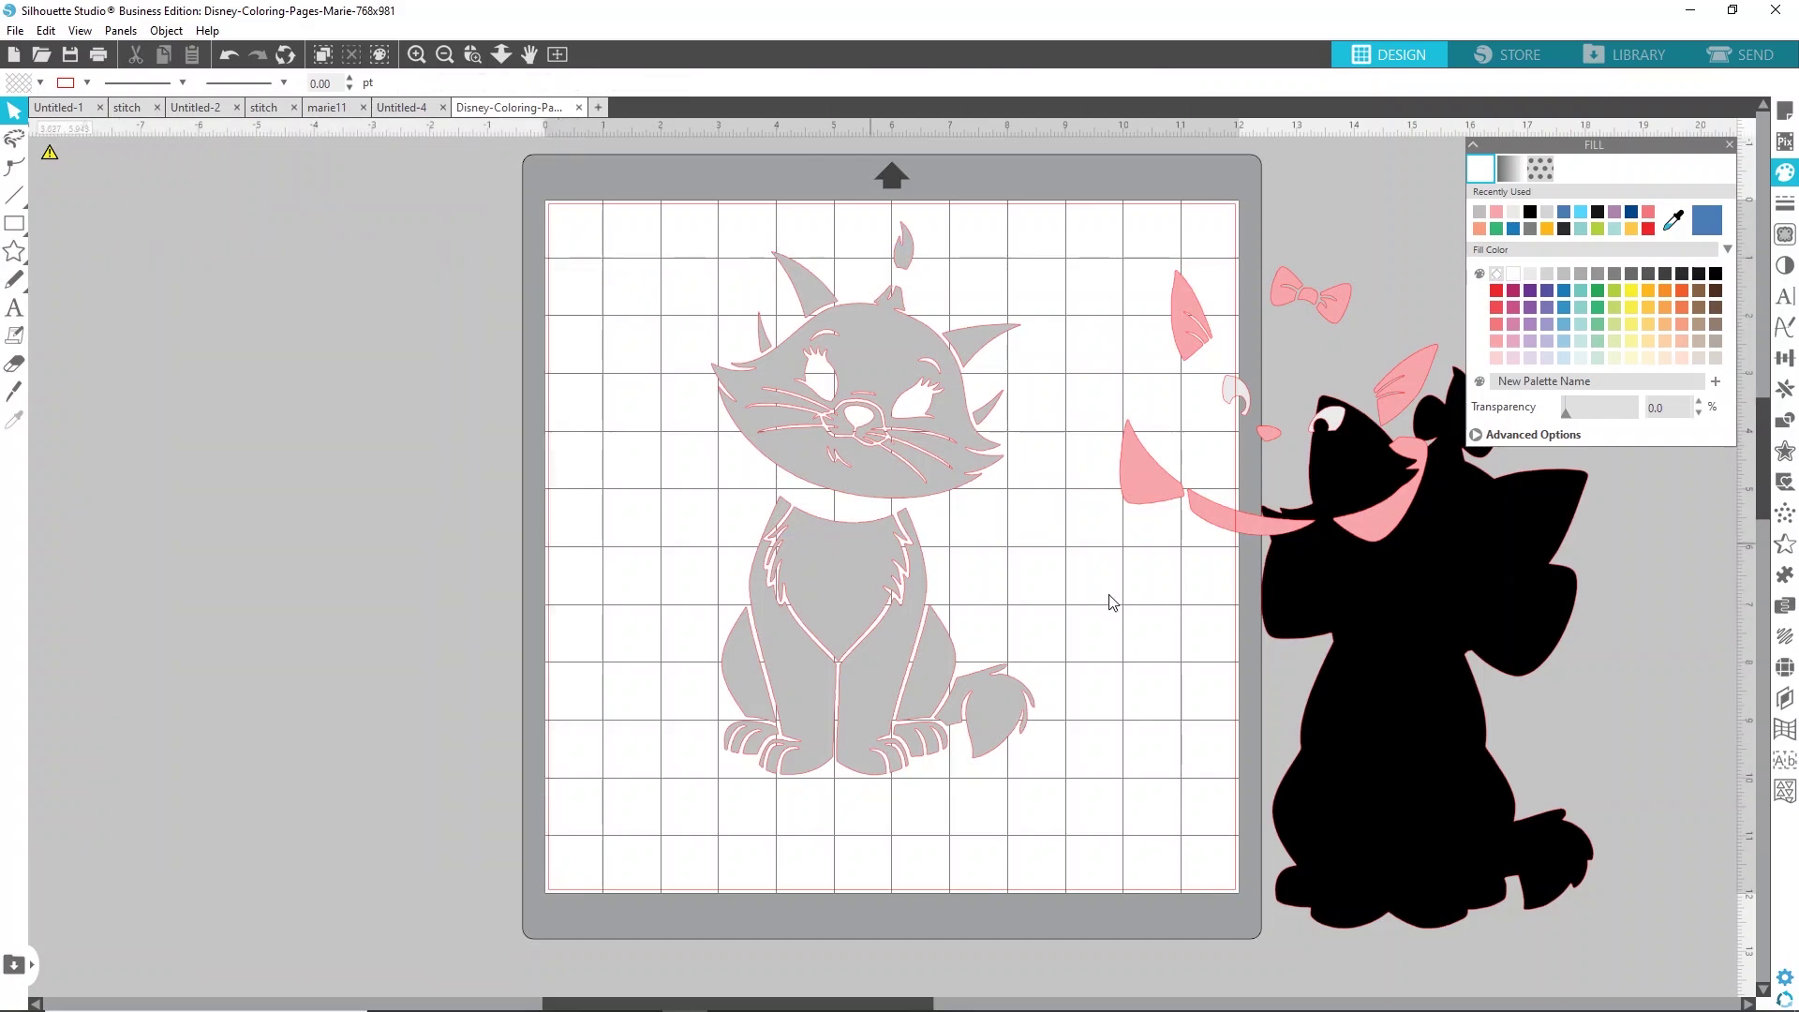
- Place the black silhouette behind the grey pieces and move the white eyes into the head's eye openings
{"action": "left_click_drag", "start_coordinate": [1430, 688], "coordinate": [875, 532]}
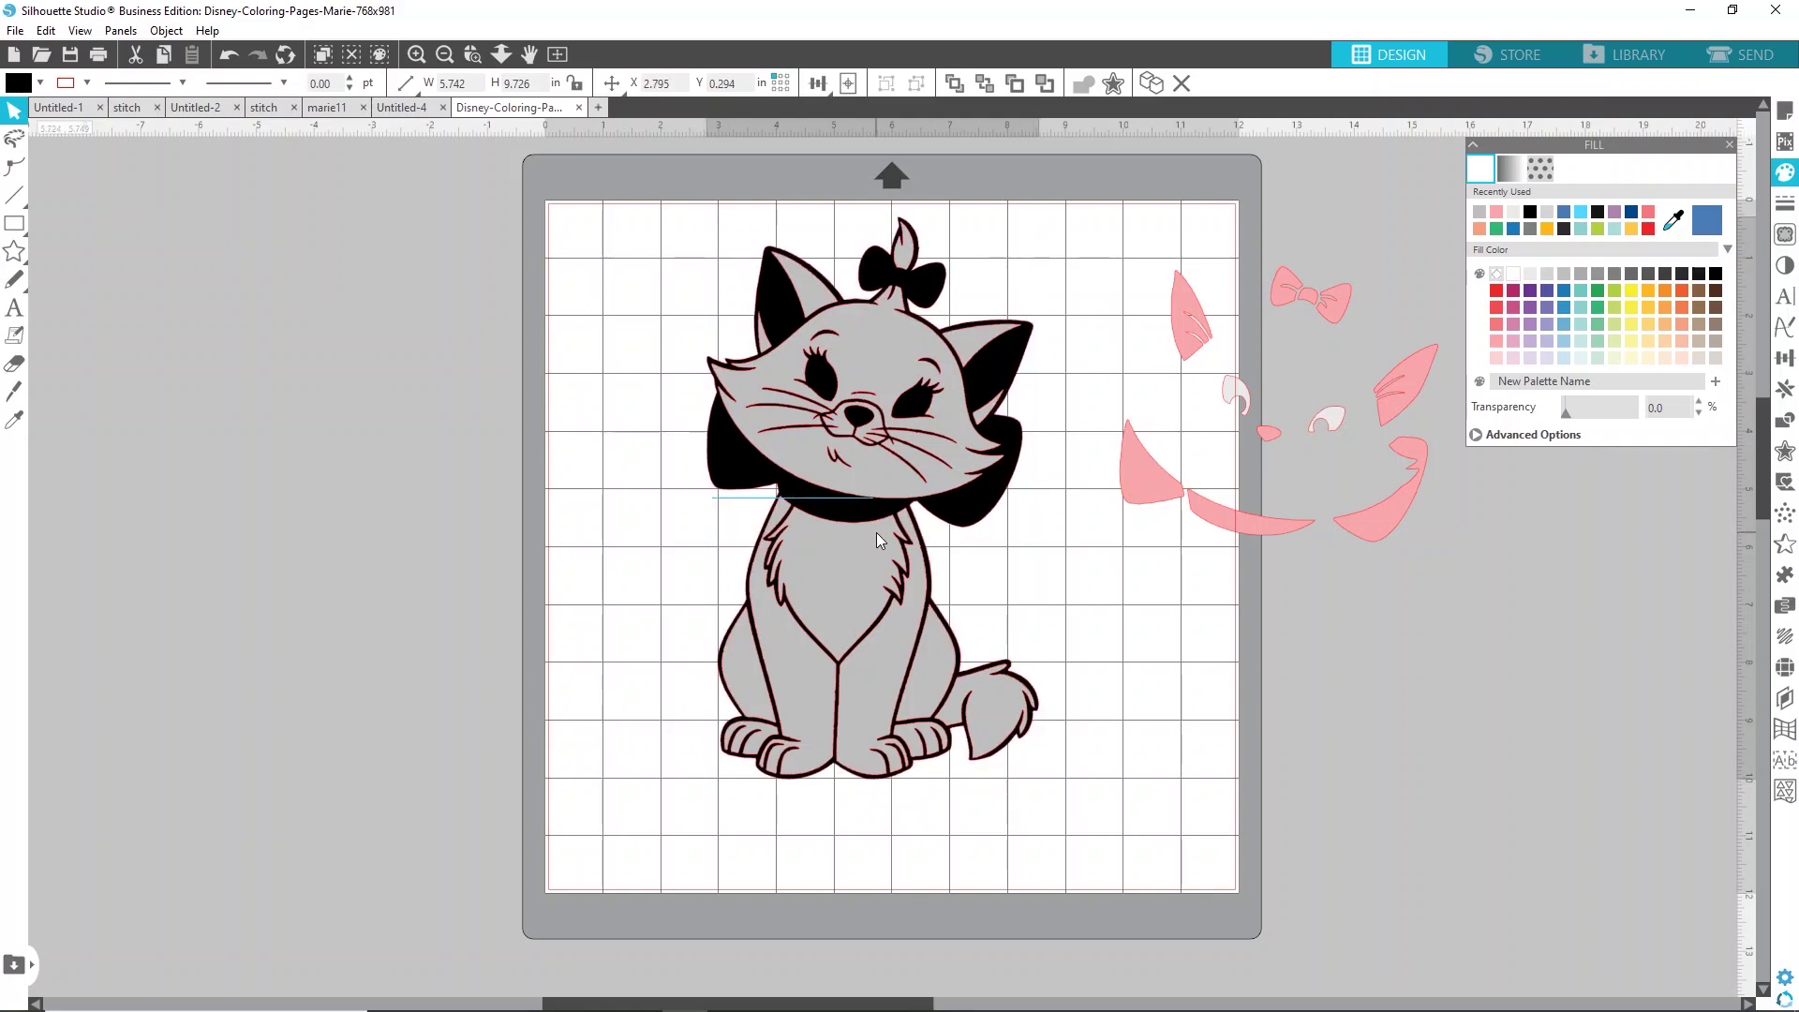
{"action": "left_click_drag", "start_coordinate": [1242, 391], "coordinate": [828, 378]}
{"action": "key", "text": "Escape"}
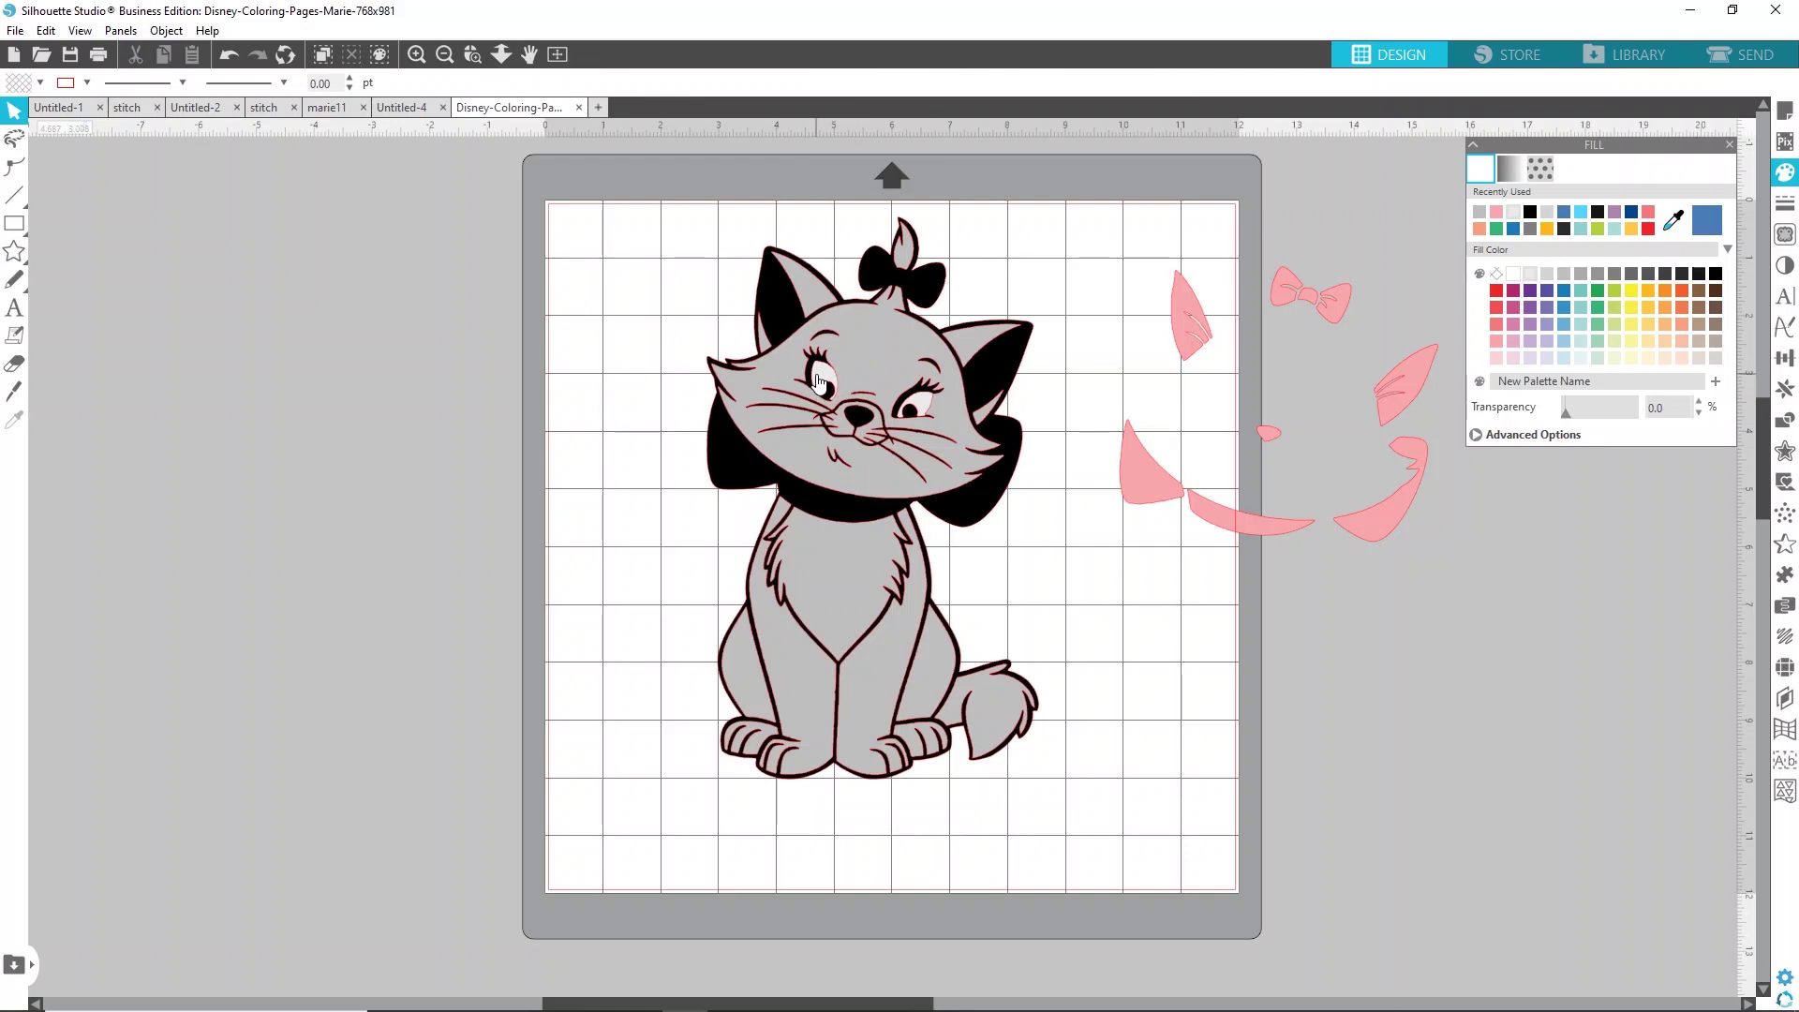
- Bring the white eyes to the front and nudge them slightly left to fit the eye openings
{"action": "right_click", "coordinate": [818, 381]}
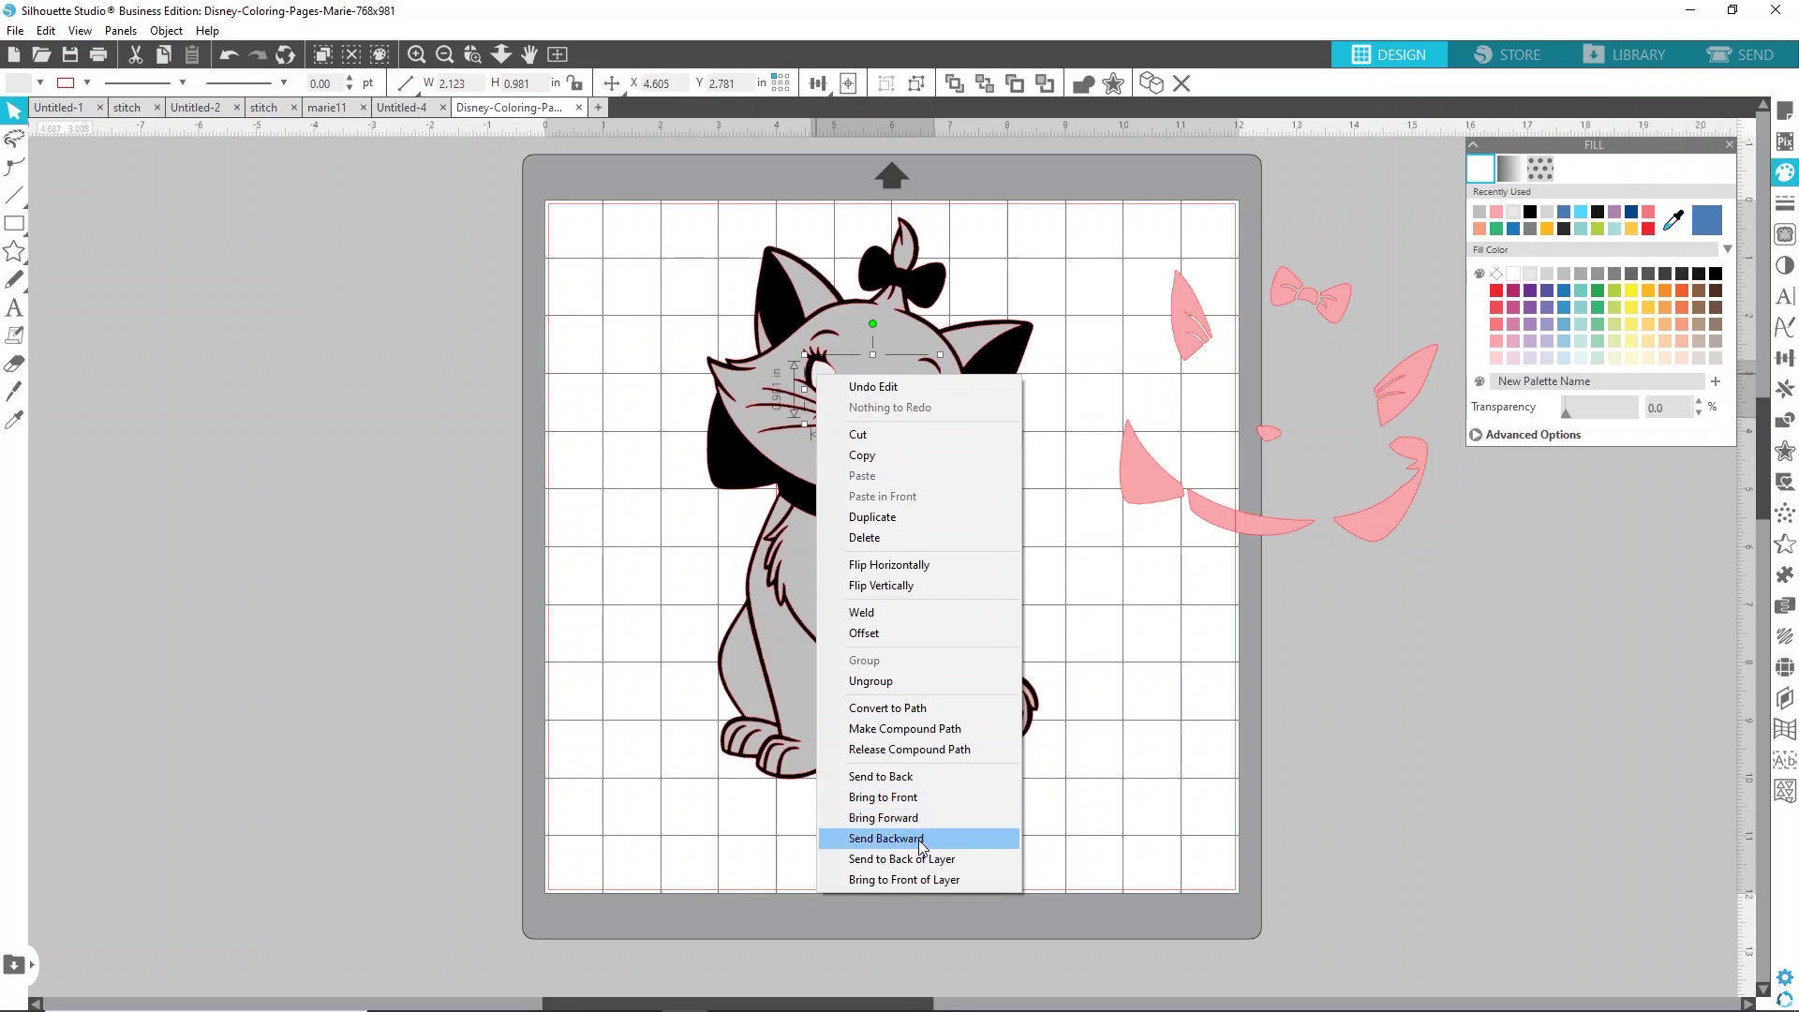
{"action": "left_click", "coordinate": [917, 797]}
{"action": "key", "text": "Left"}
{"action": "key", "text": "Left"}
{"action": "key", "text": "Left"}
{"action": "key", "text": "Left"}
{"action": "key", "text": "Left"}
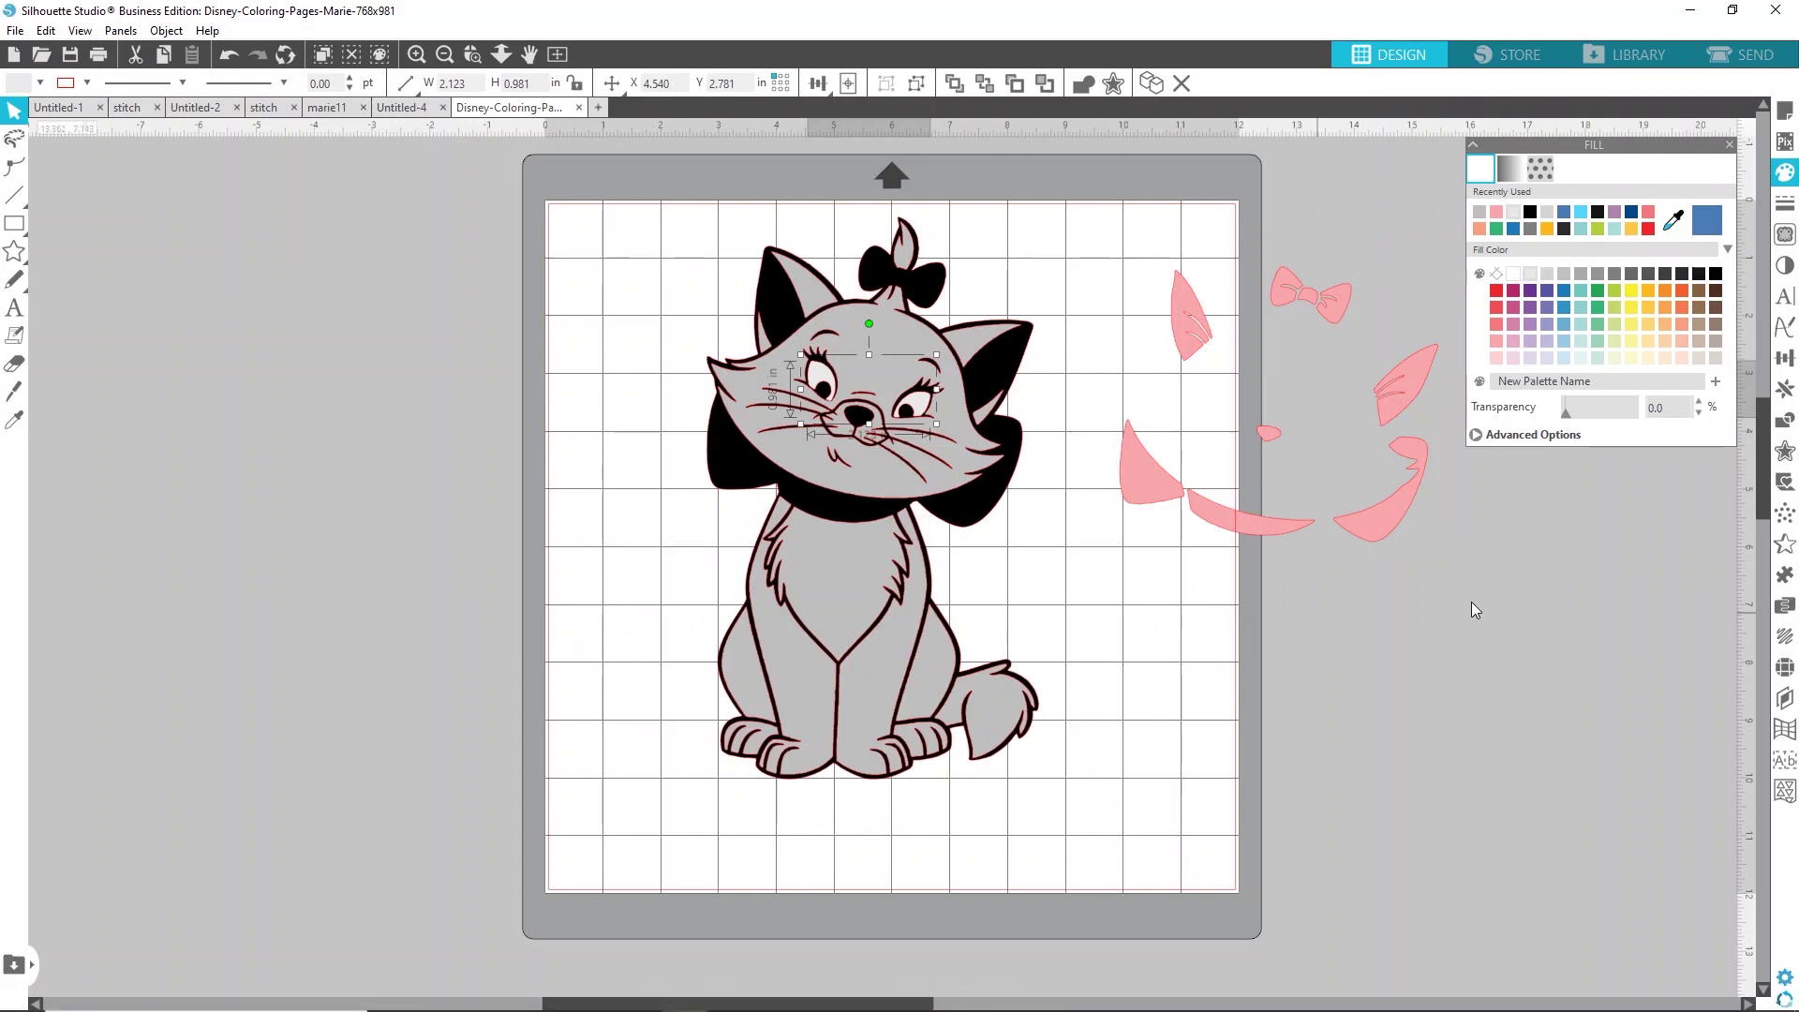
- Move all the pink ear, bow and nose pieces together onto the cat and nudge them up and left into alignment
{"action": "left_click_drag", "start_coordinate": [1476, 588], "coordinate": [1084, 242]}
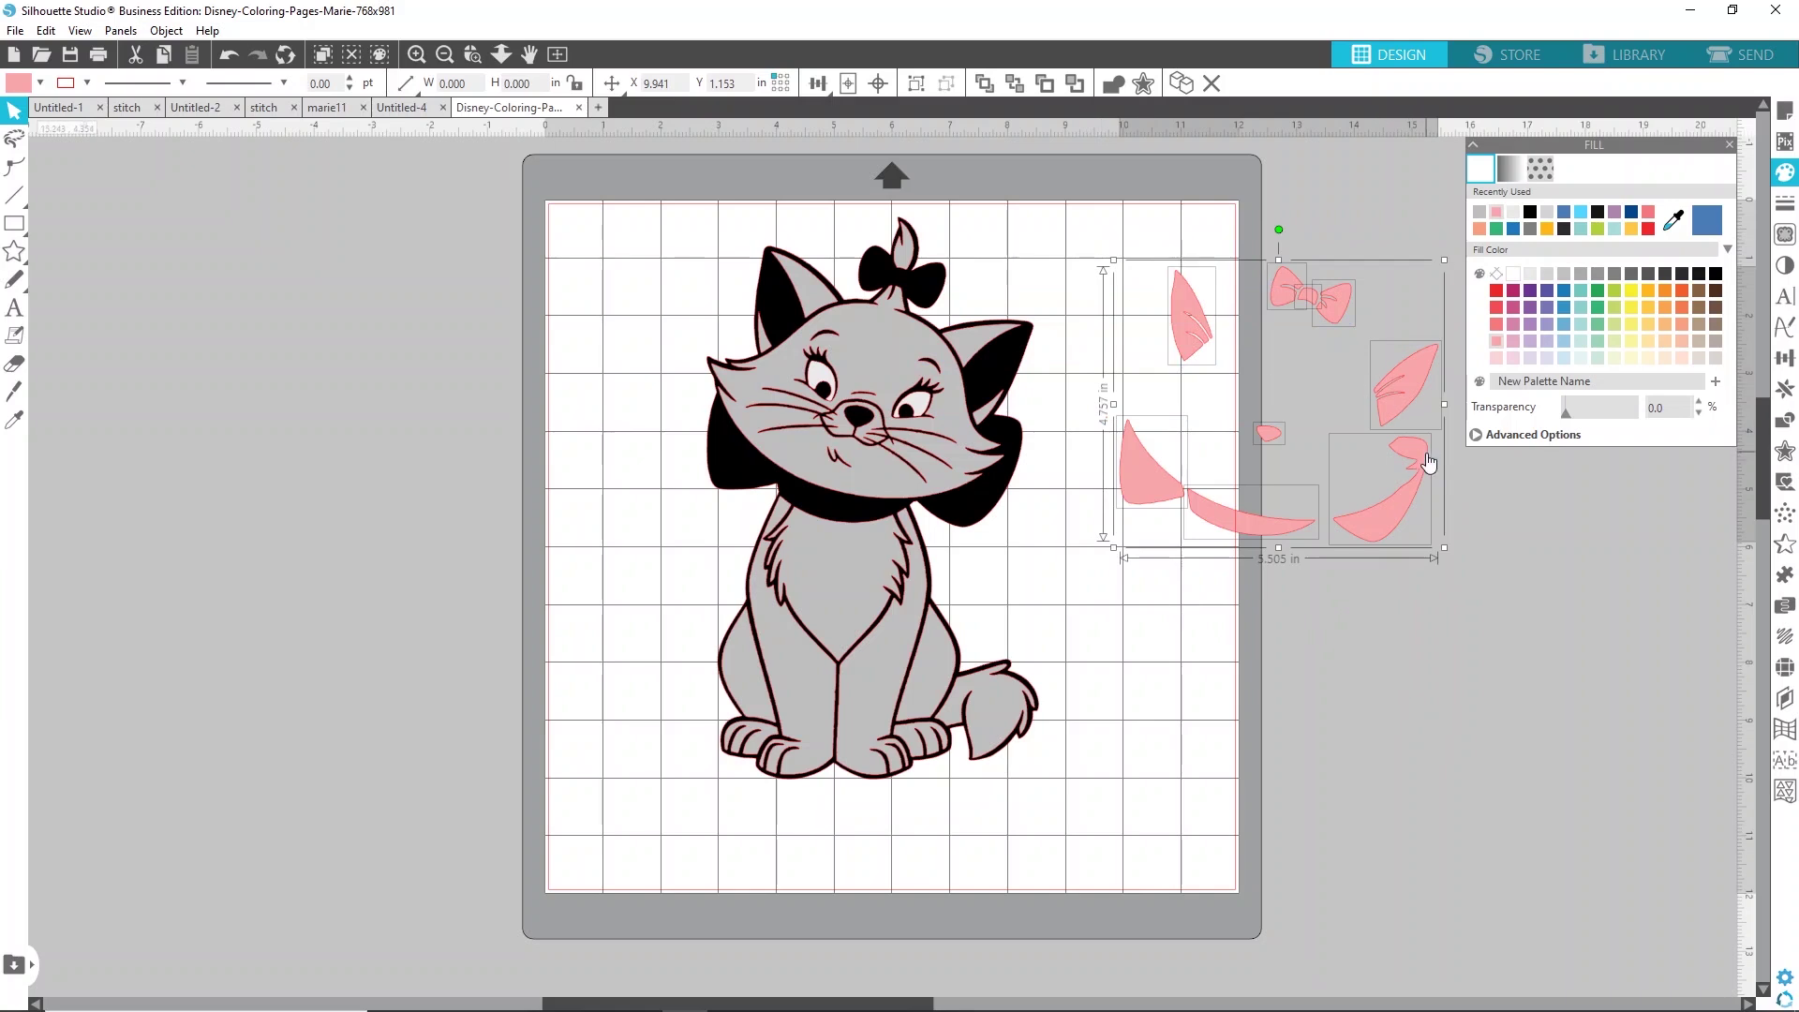
{"action": "left_click_drag", "start_coordinate": [1420, 452], "coordinate": [1014, 441]}
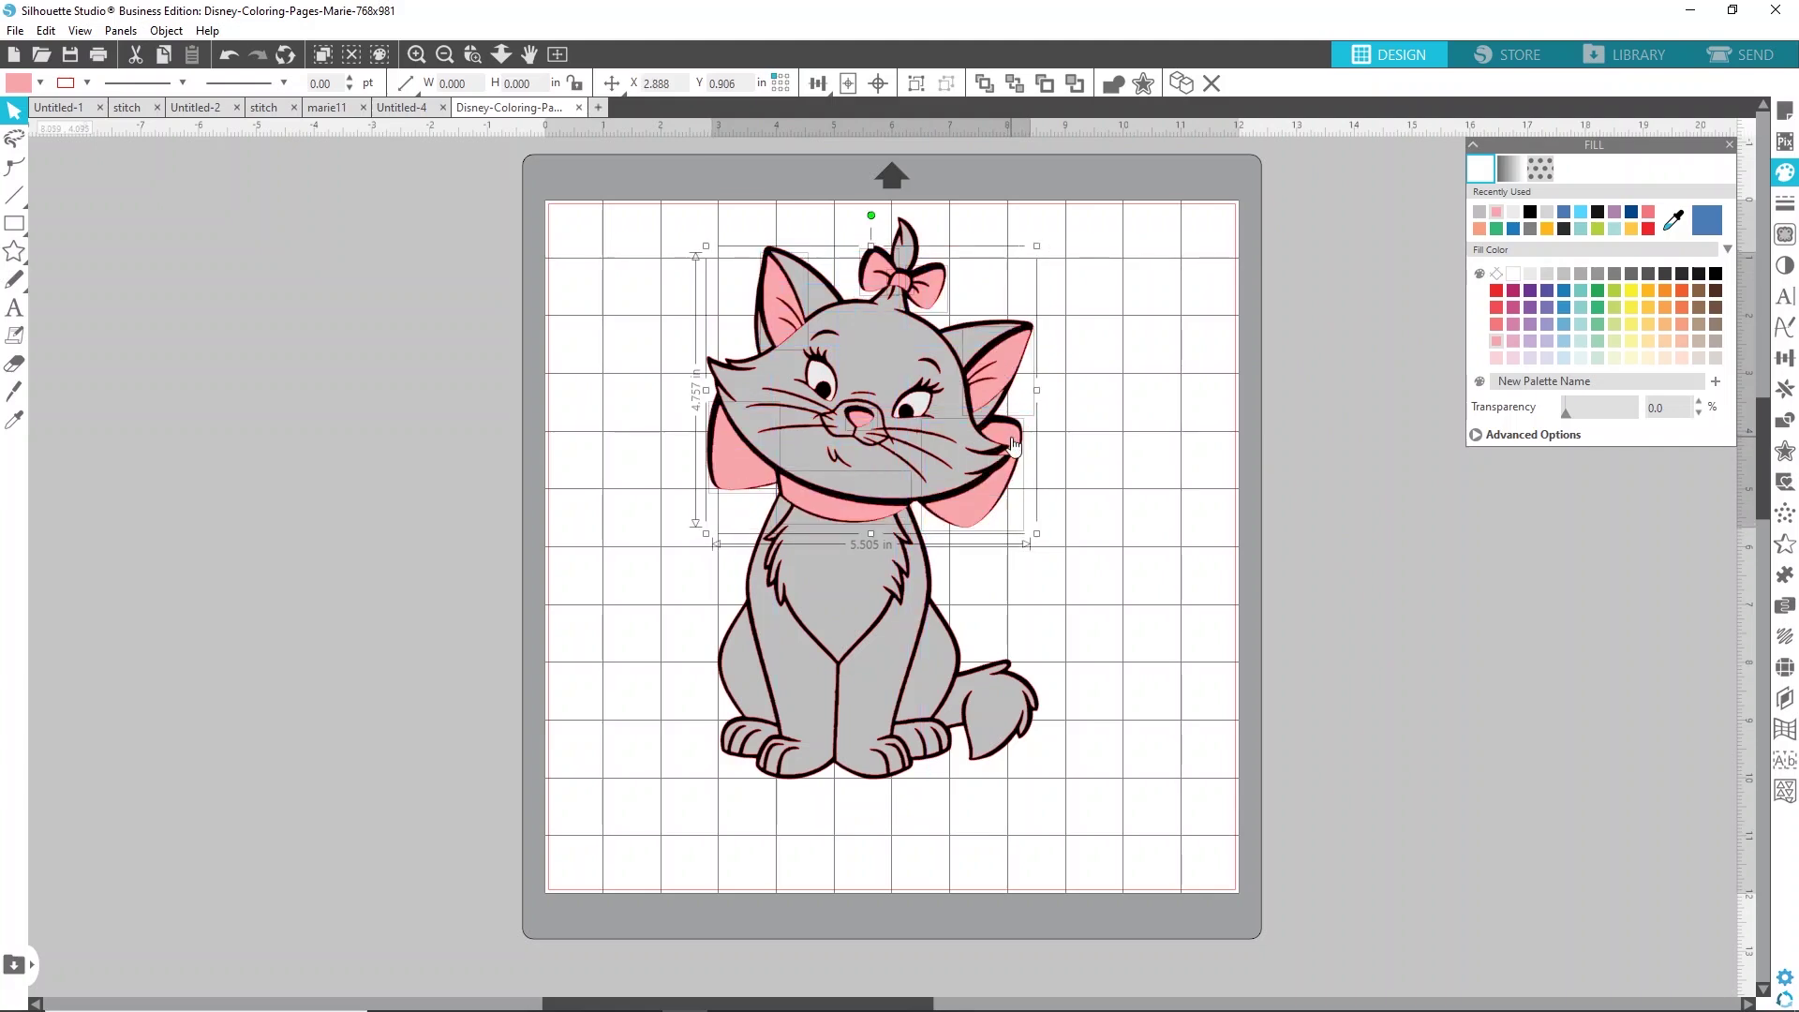
{"action": "key", "text": "Up"}
{"action": "key", "text": "Up"}
{"action": "key", "text": "Up"}
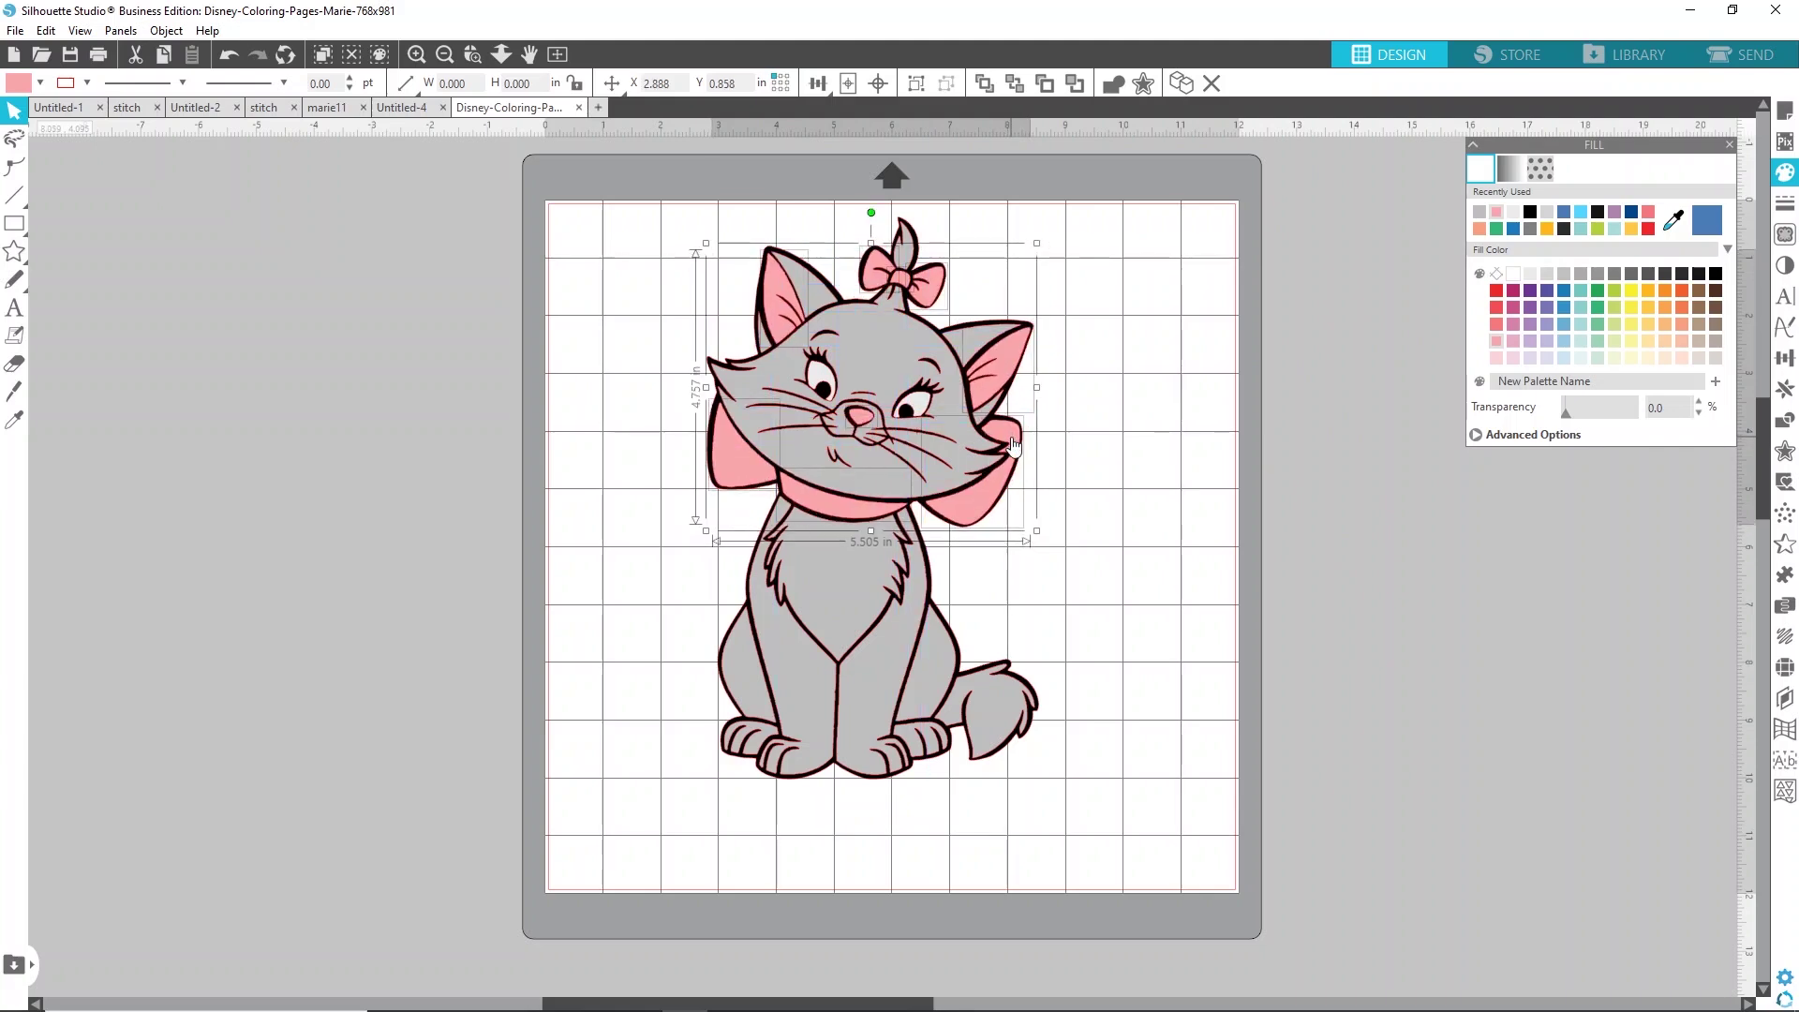
{"action": "key", "text": "Left"}
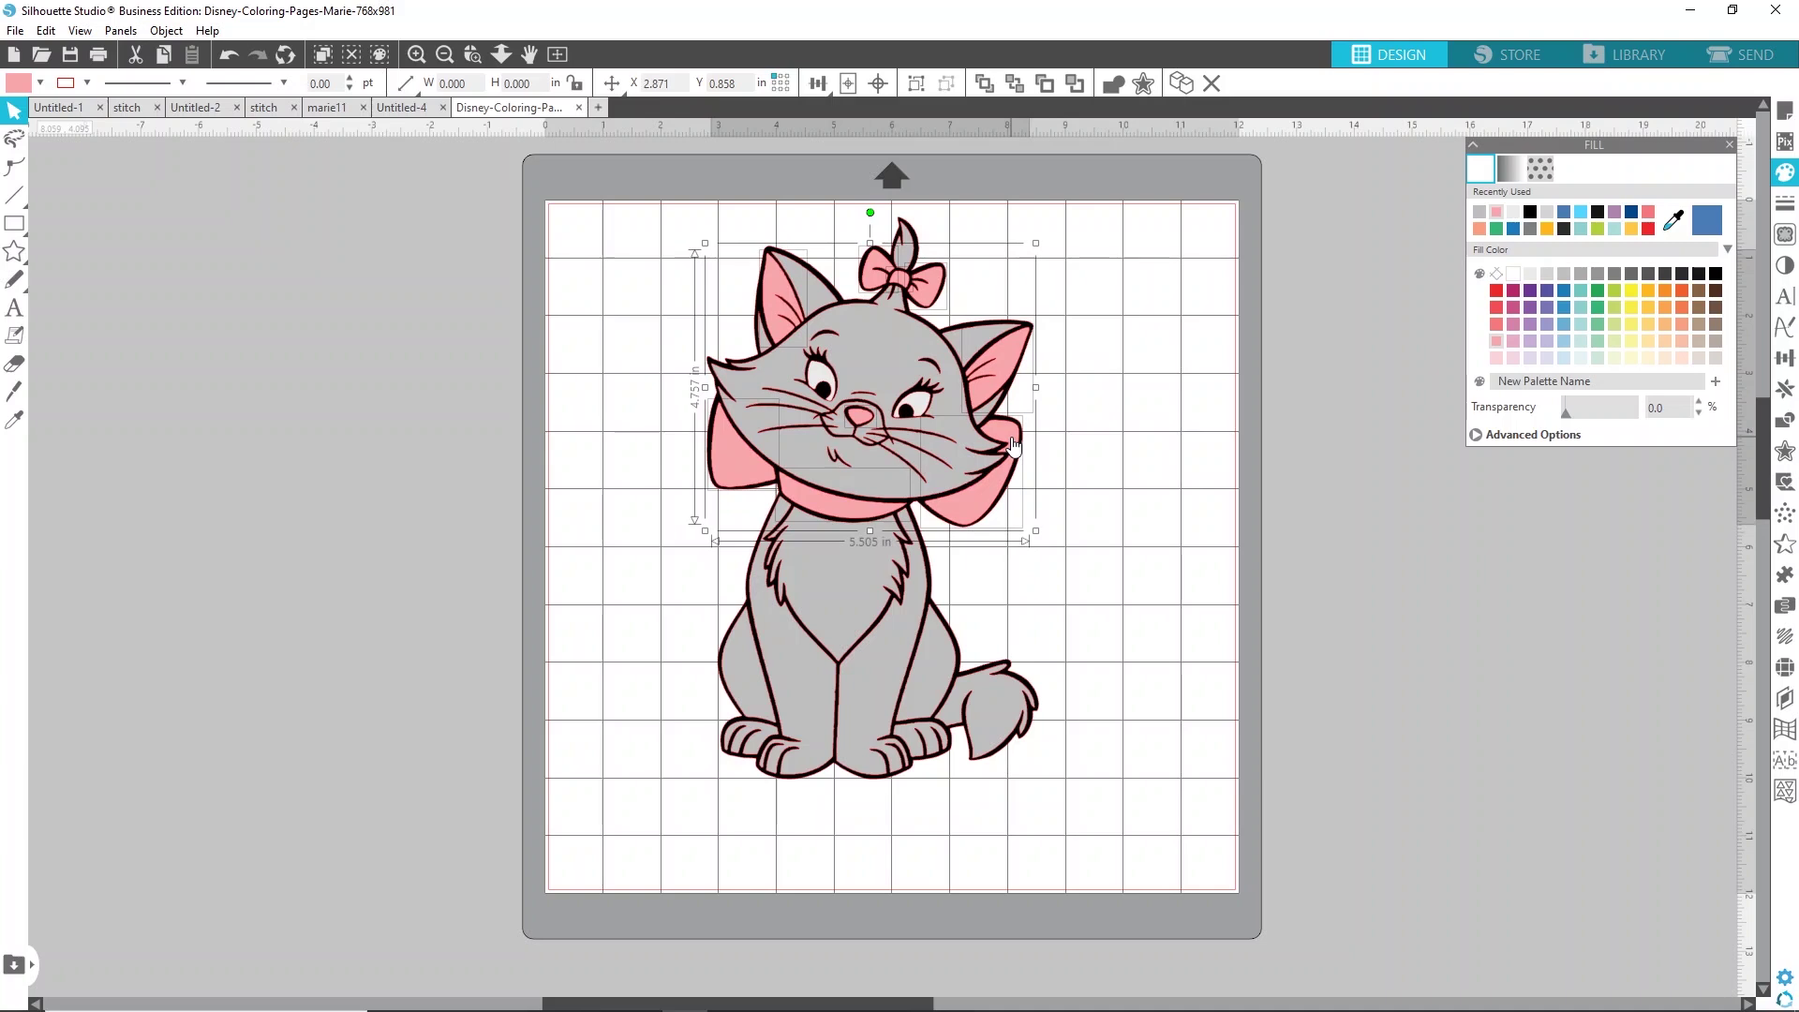
{"action": "left_click", "coordinate": [1138, 463]}
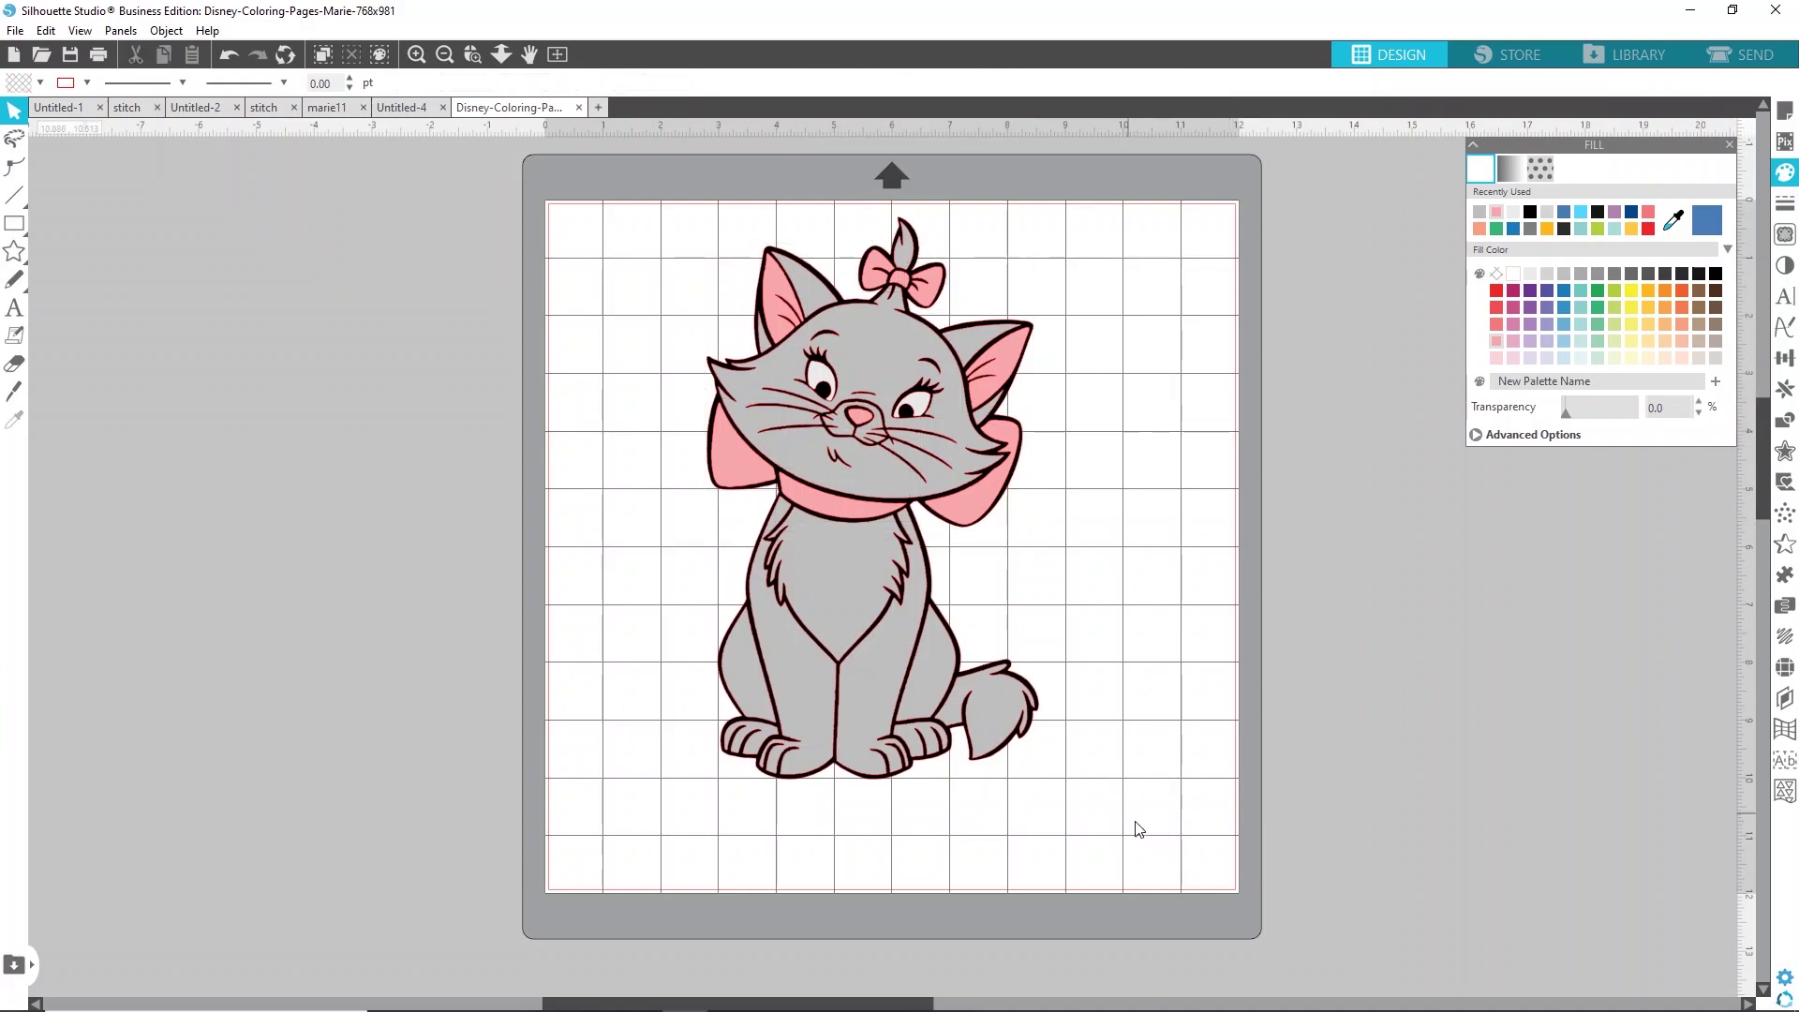
- Select the complete cat design and scale it down proportionally to about 2.263 by 3.833 in
{"action": "left_click_drag", "start_coordinate": [1138, 826], "coordinate": [614, 413]}
{"action": "scroll", "coordinate": [813, 530], "scroll_direction": "up", "scroll_amount": 2}
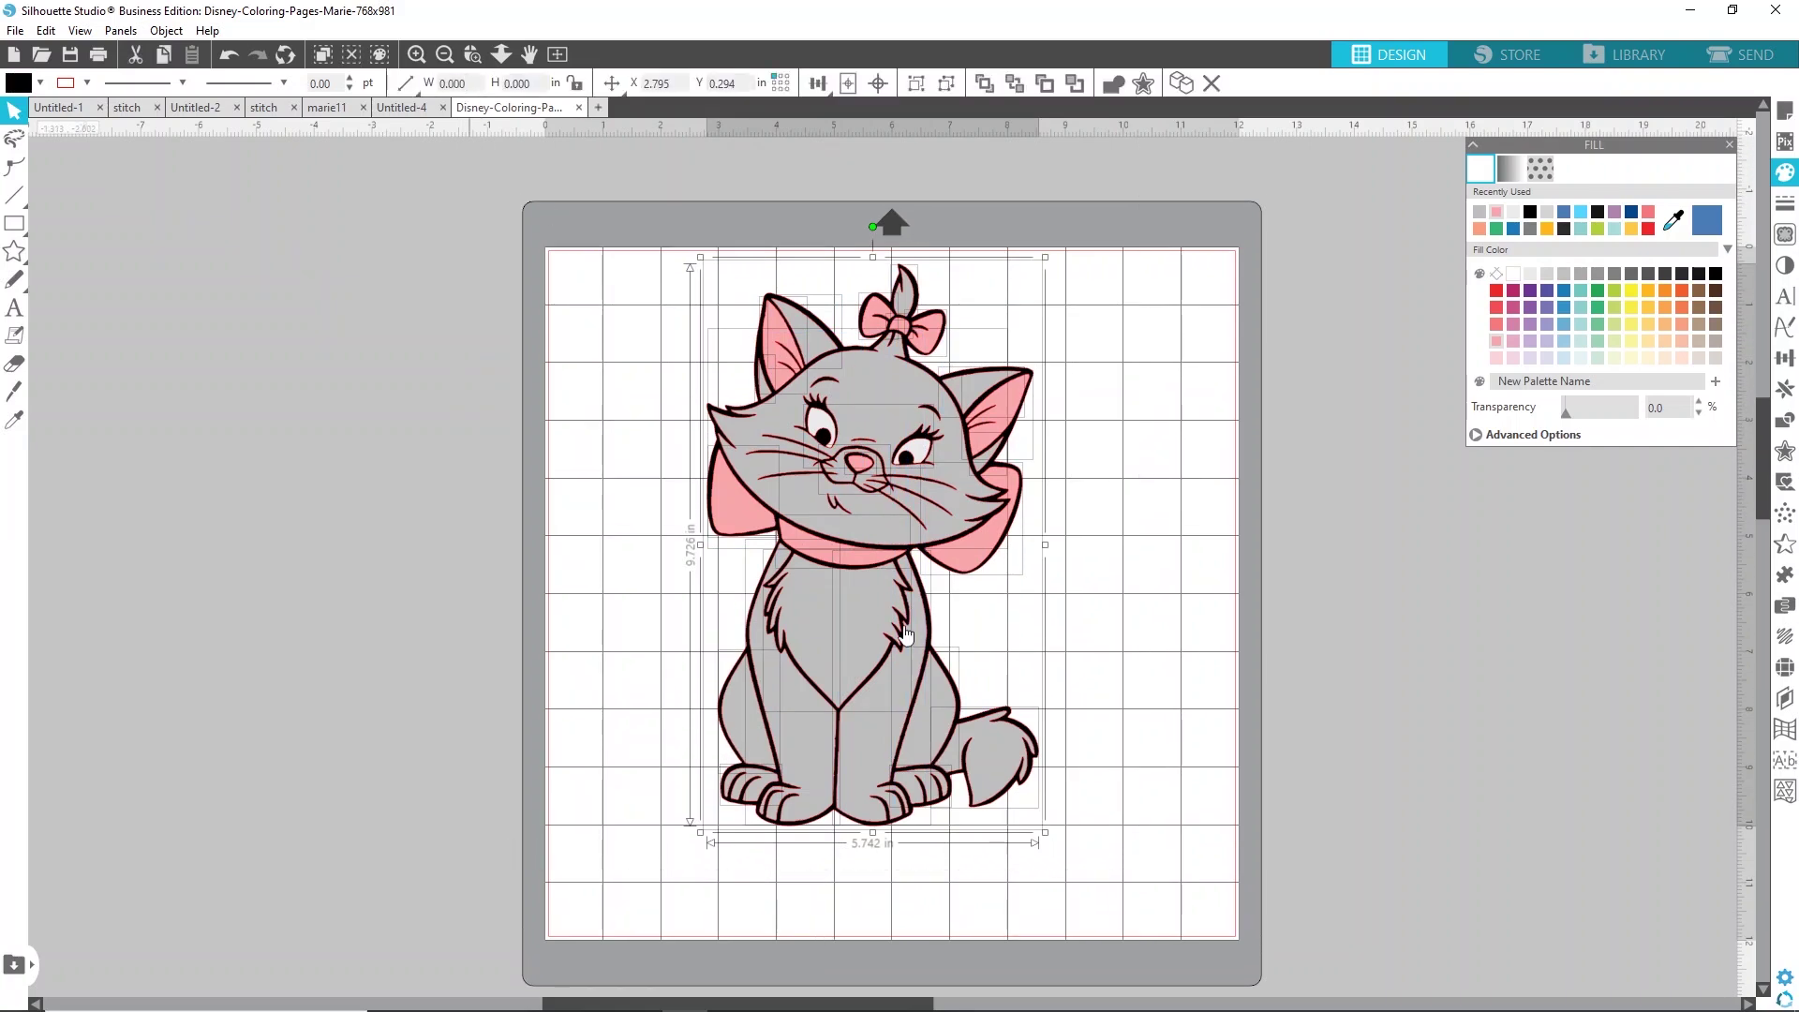
{"action": "left_click_drag", "start_coordinate": [1044, 831], "coordinate": [978, 718]}
{"action": "left_click_drag", "start_coordinate": [812, 636], "coordinate": [739, 559]}
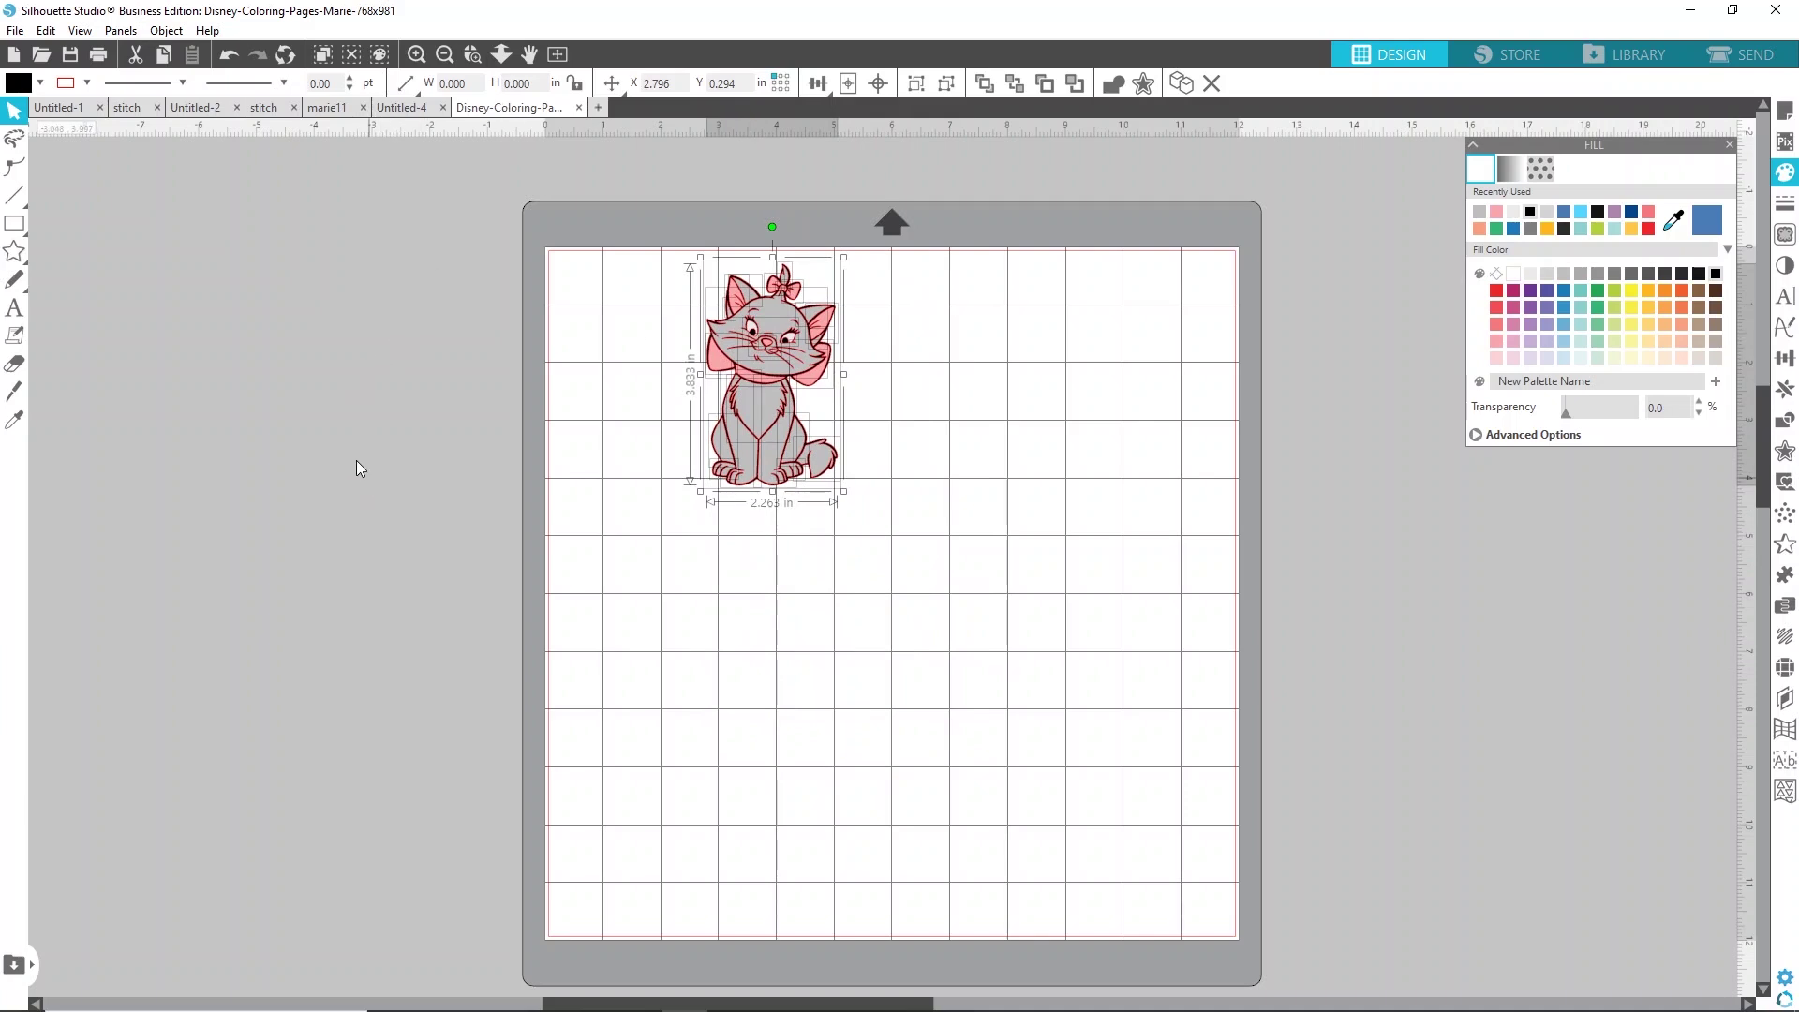
{"action": "left_click", "coordinate": [339, 403]}
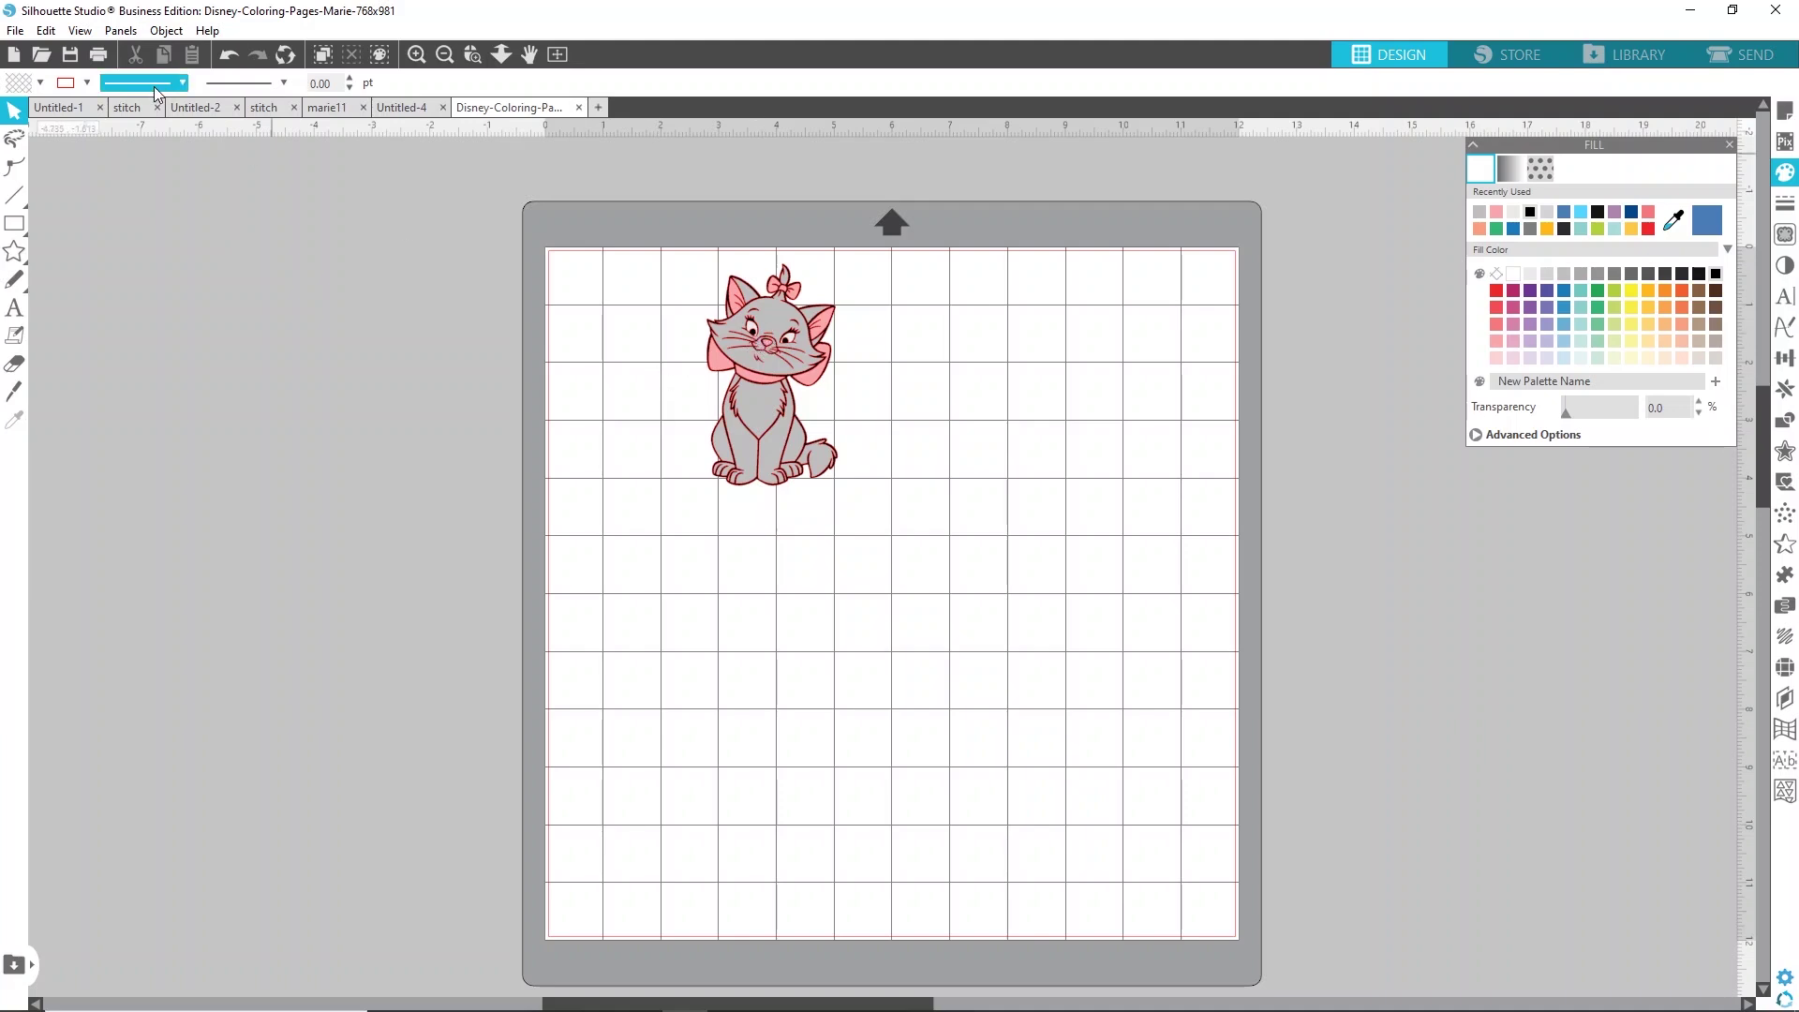
- Save the design to the hard drive in the Disney folder as an SVG file named mariefinal
{"action": "left_click", "coordinate": [13, 31]}
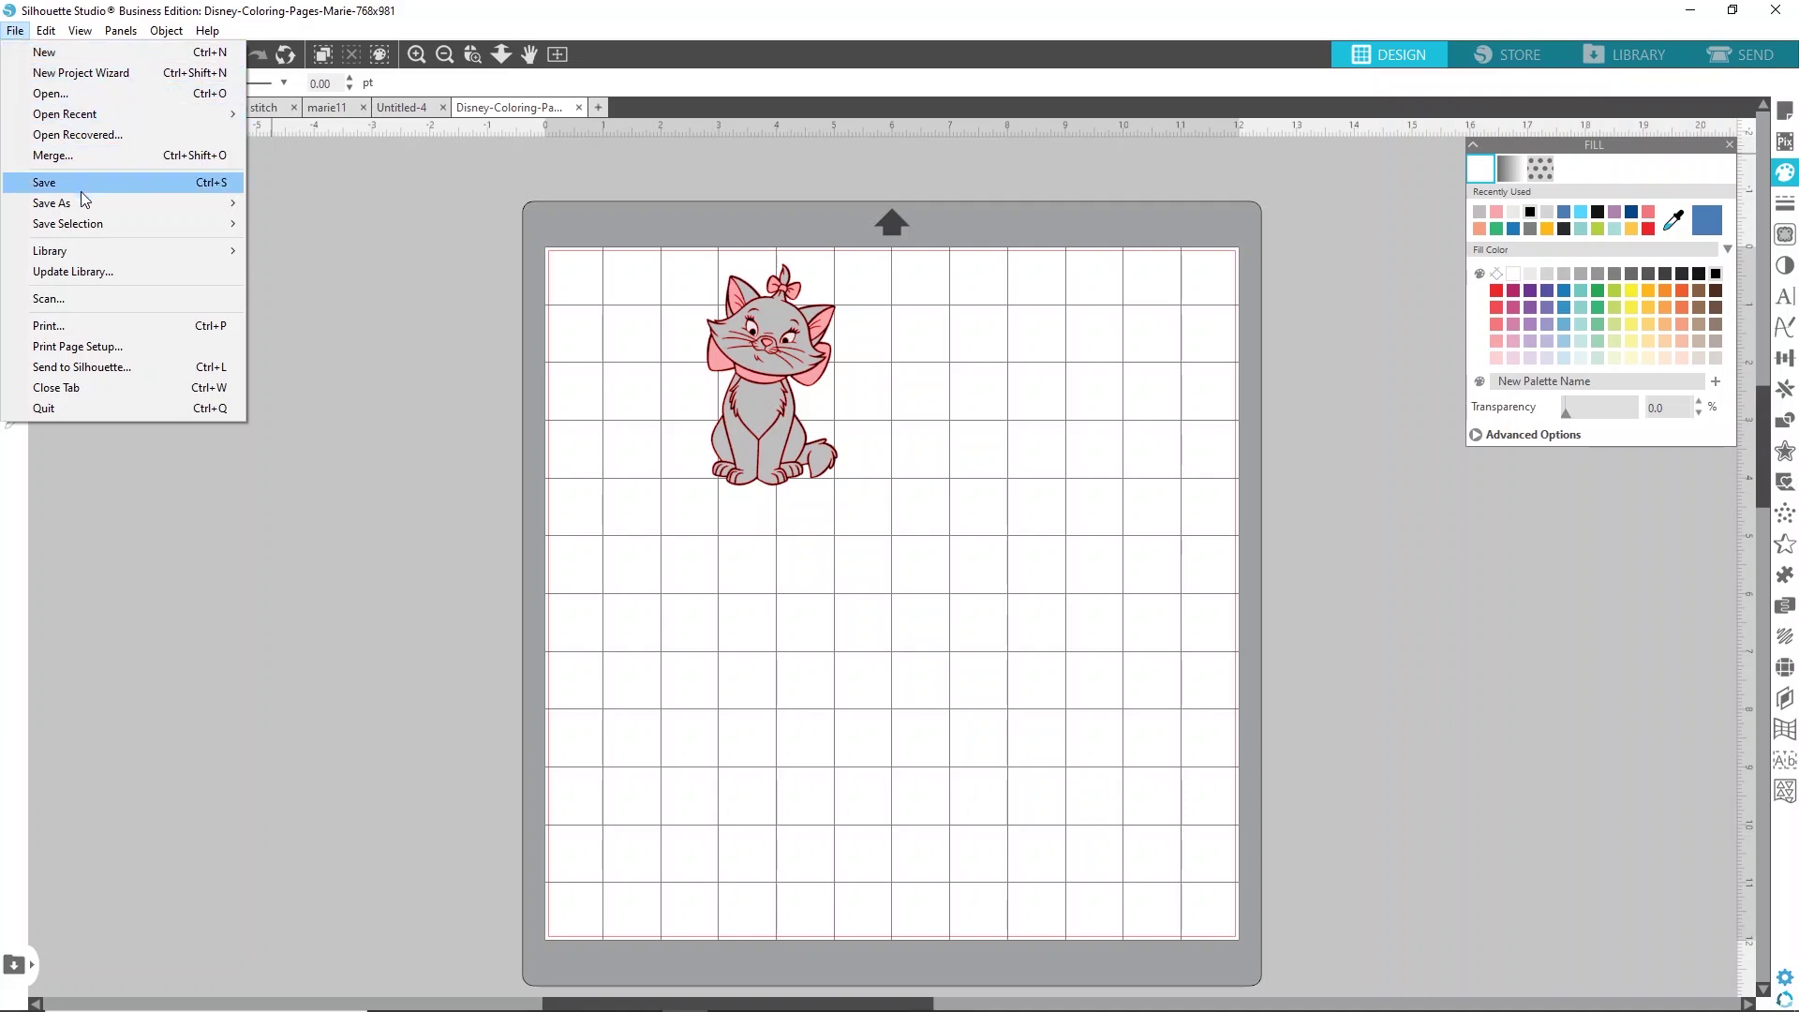
{"action": "mouse_move", "coordinate": [85, 202]}
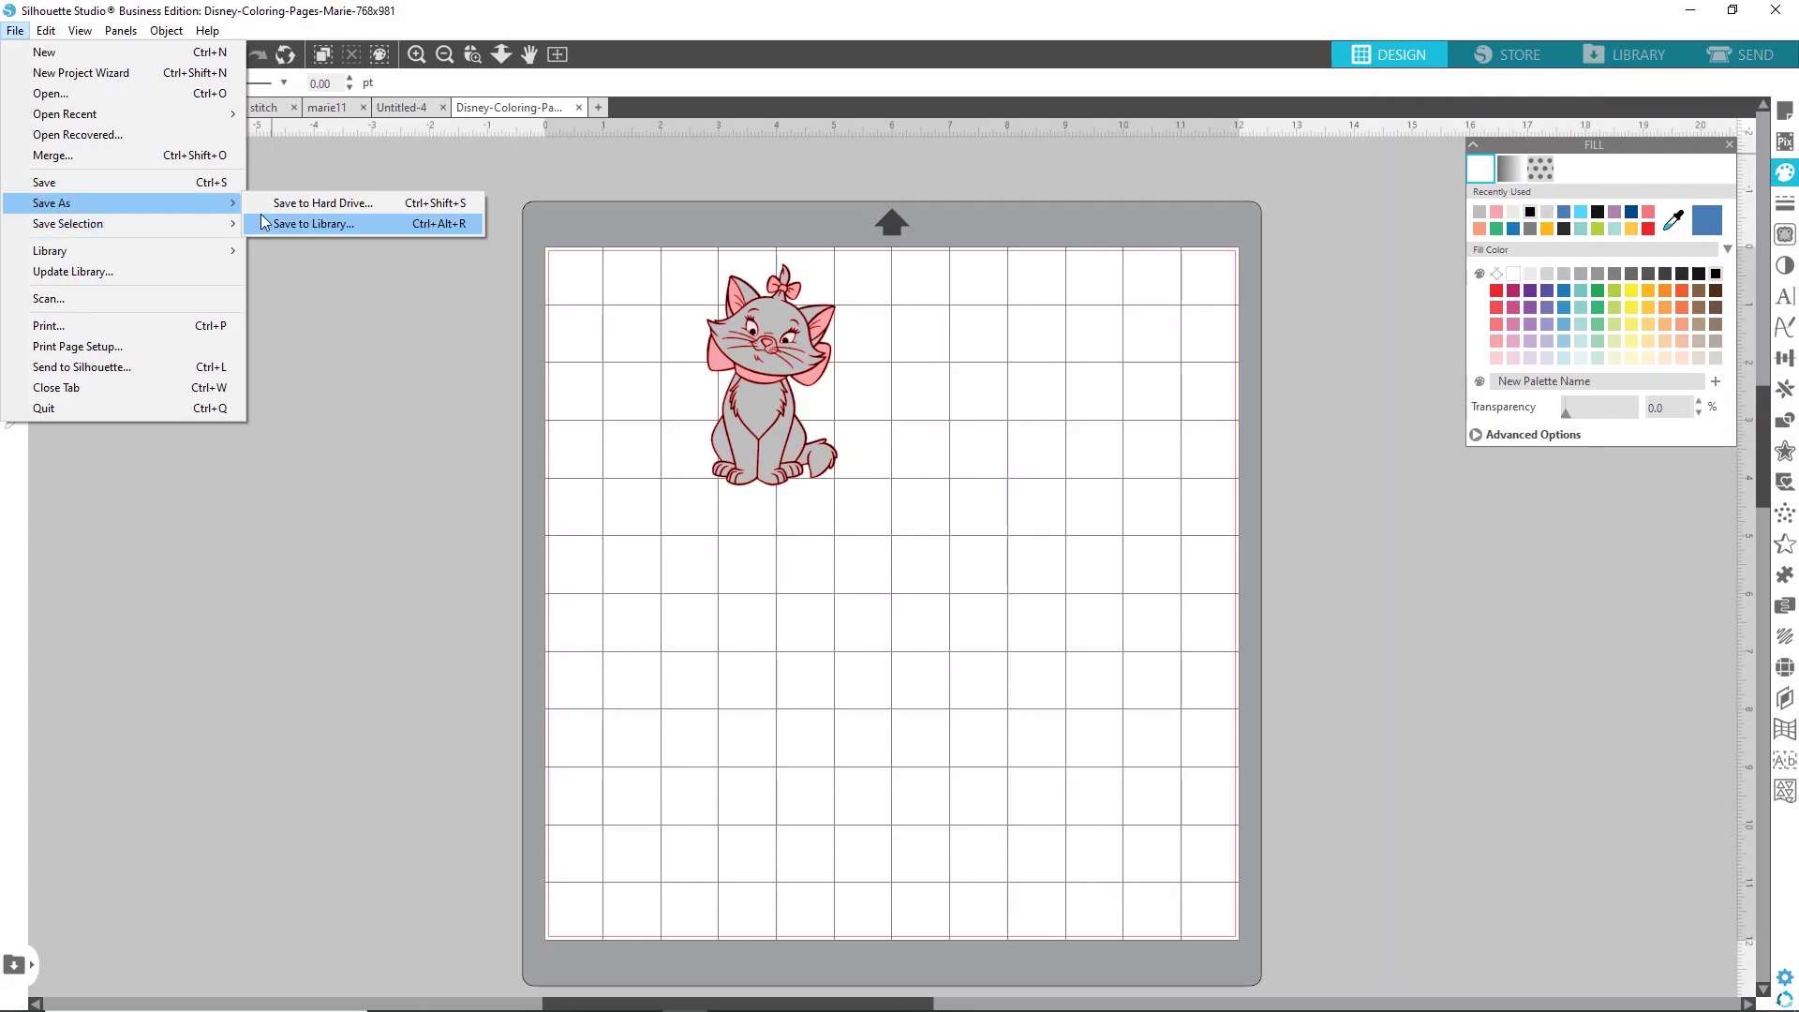
{"action": "left_click", "coordinate": [300, 214]}
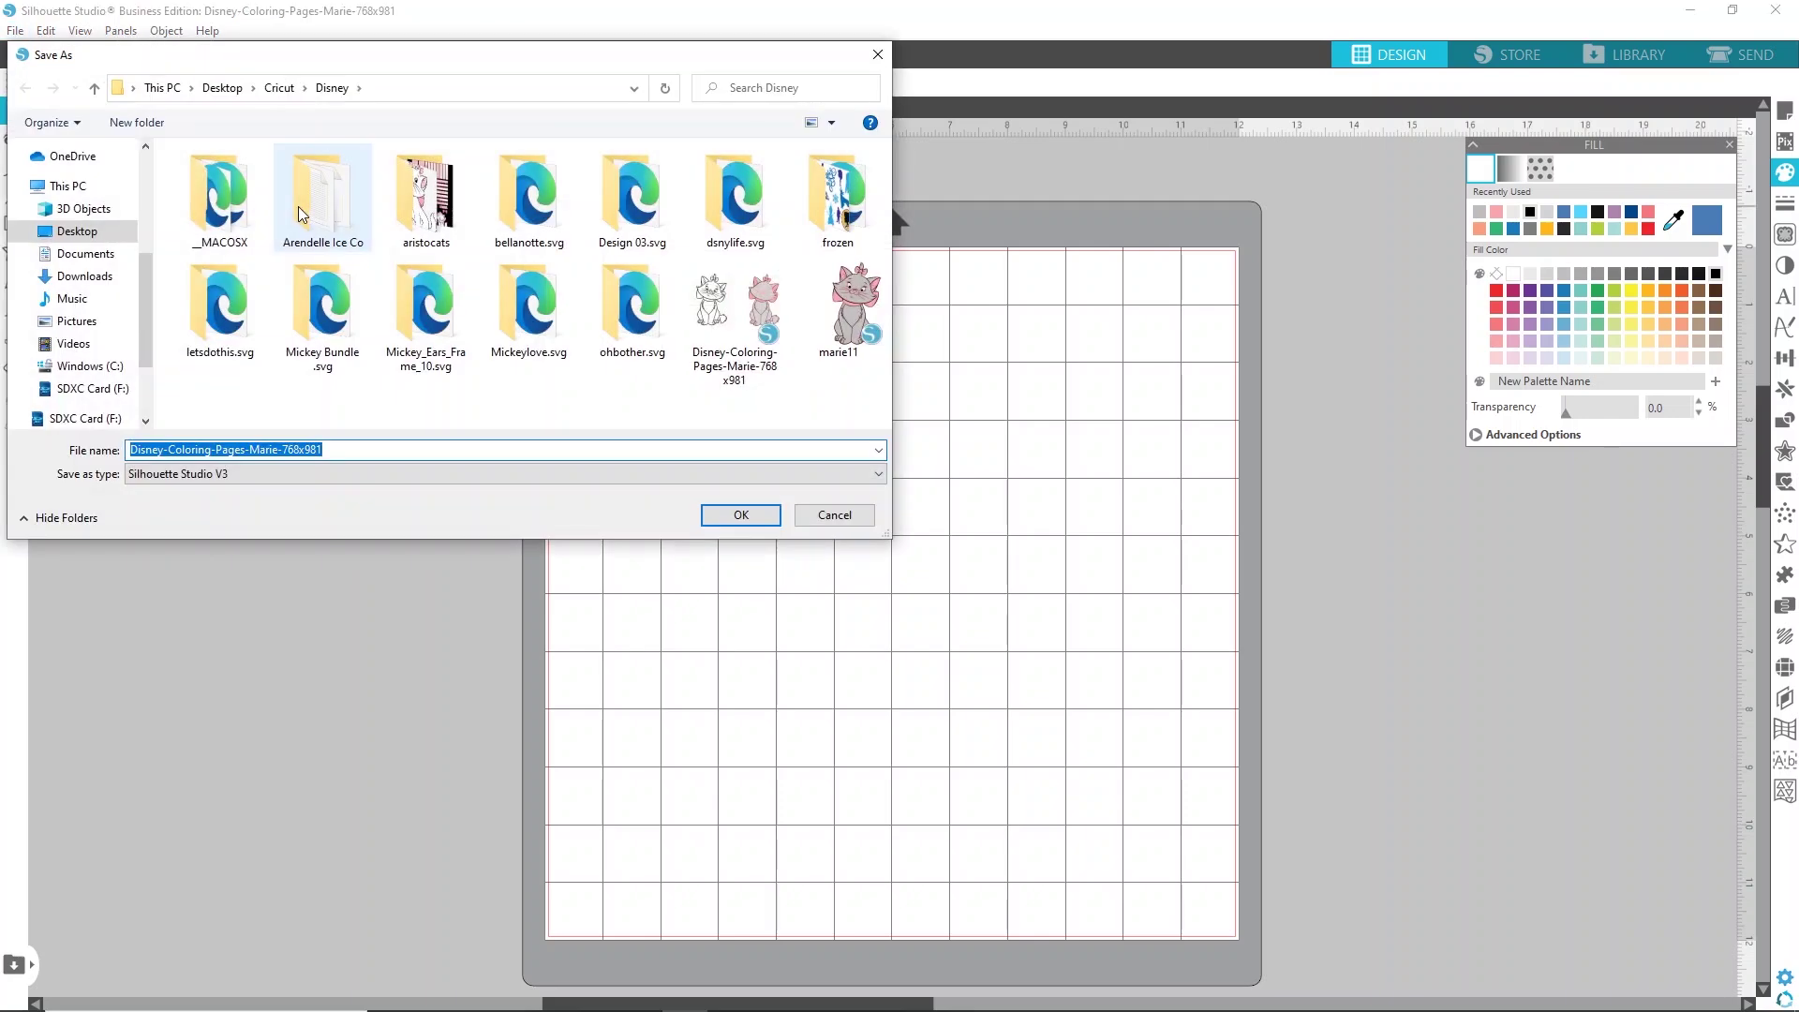
{"action": "type", "text": "mariefinal"}
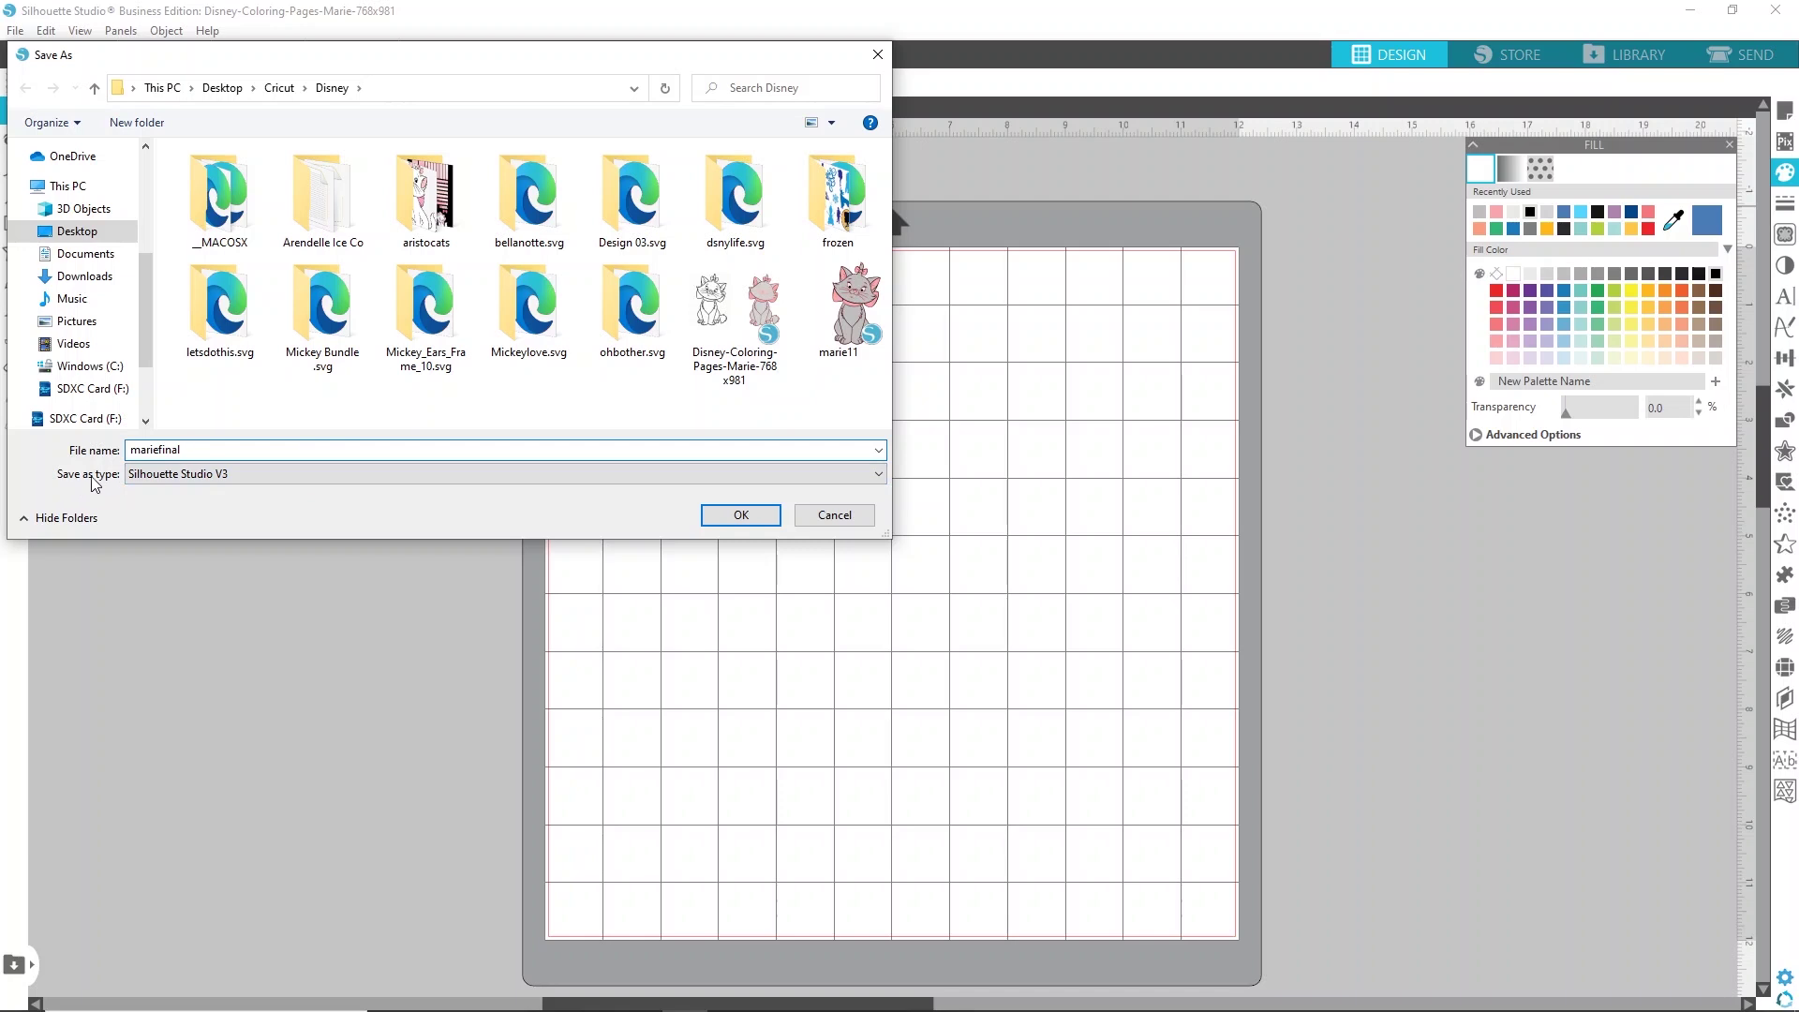
{"action": "left_click", "coordinate": [215, 479]}
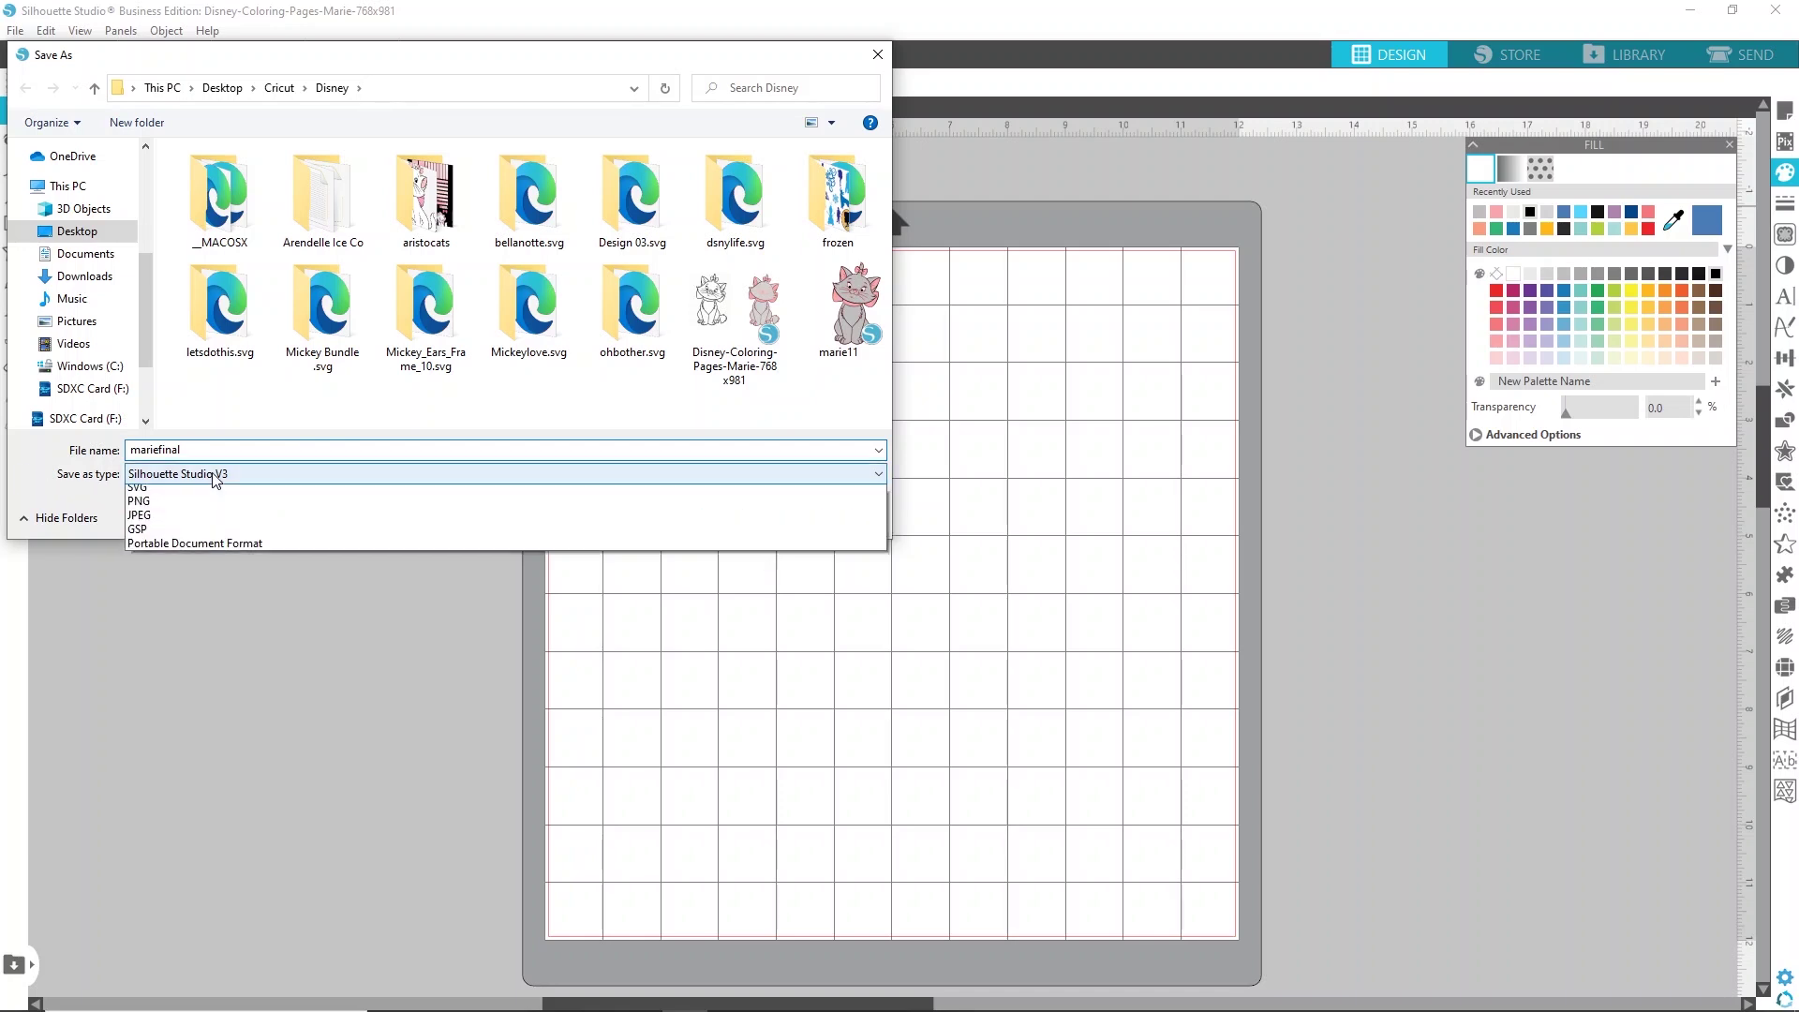
{"action": "left_click", "coordinate": [187, 521]}
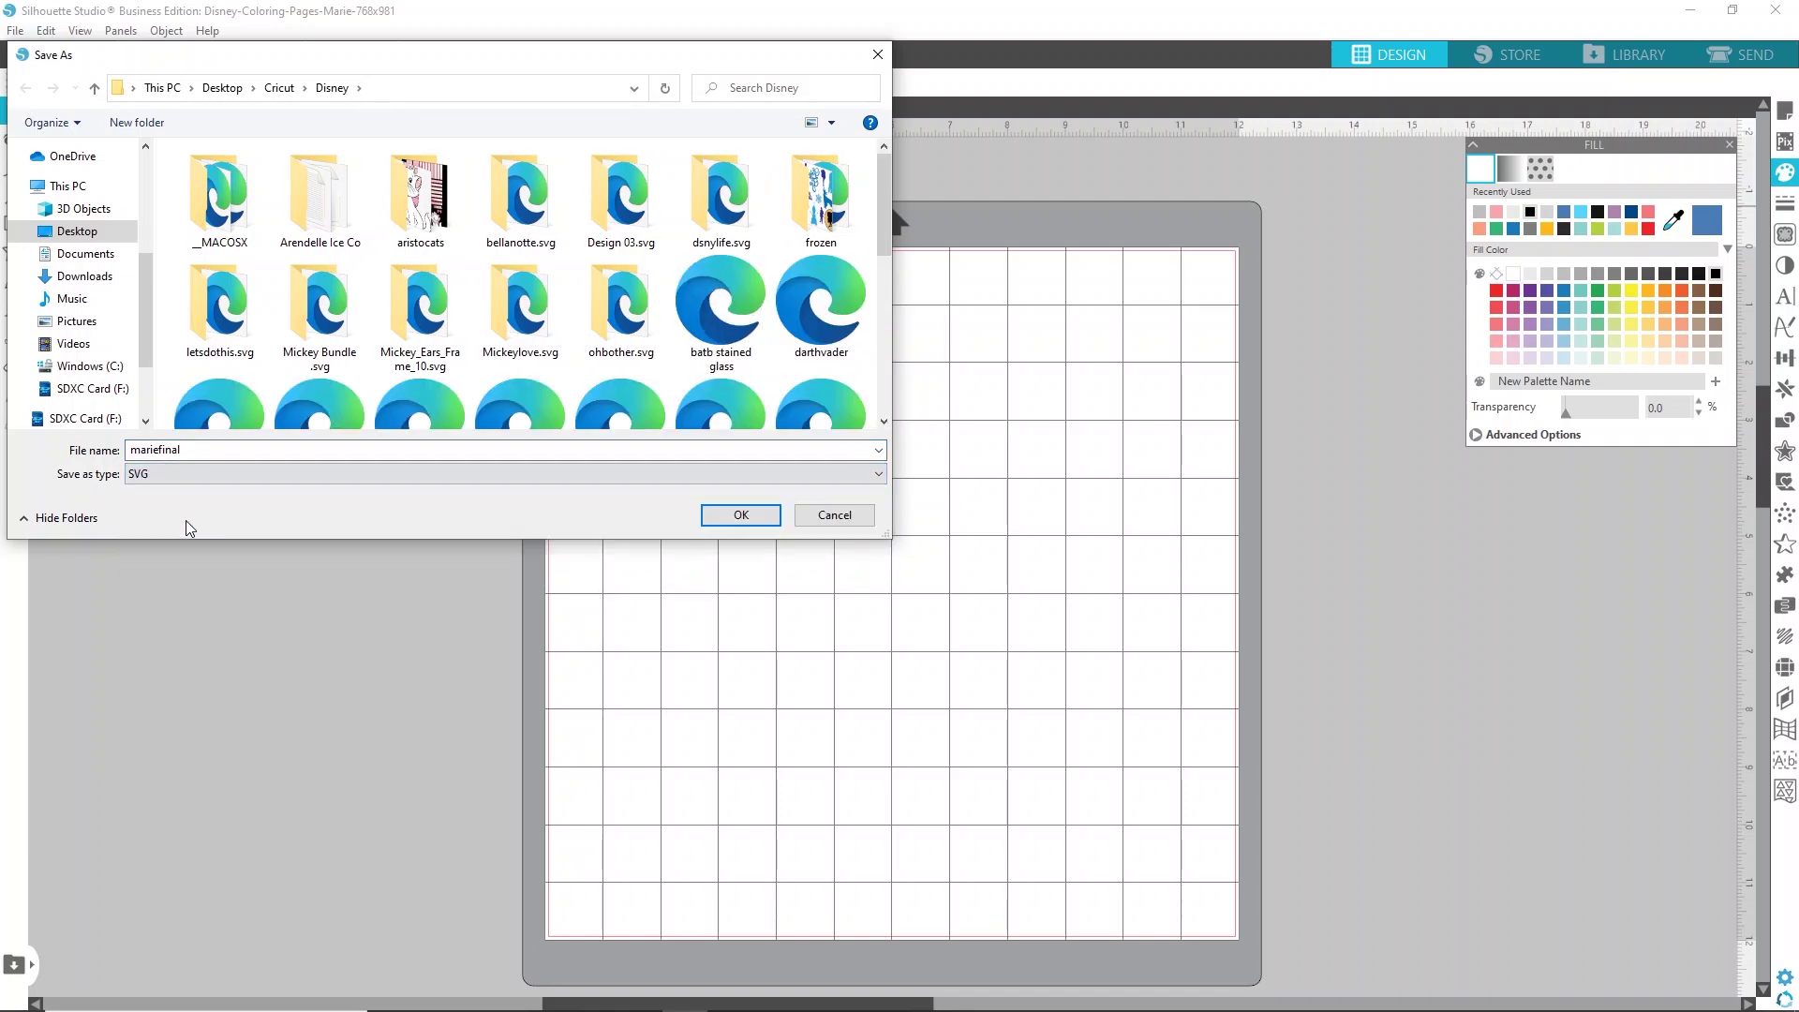
{"action": "left_click", "coordinate": [763, 516]}
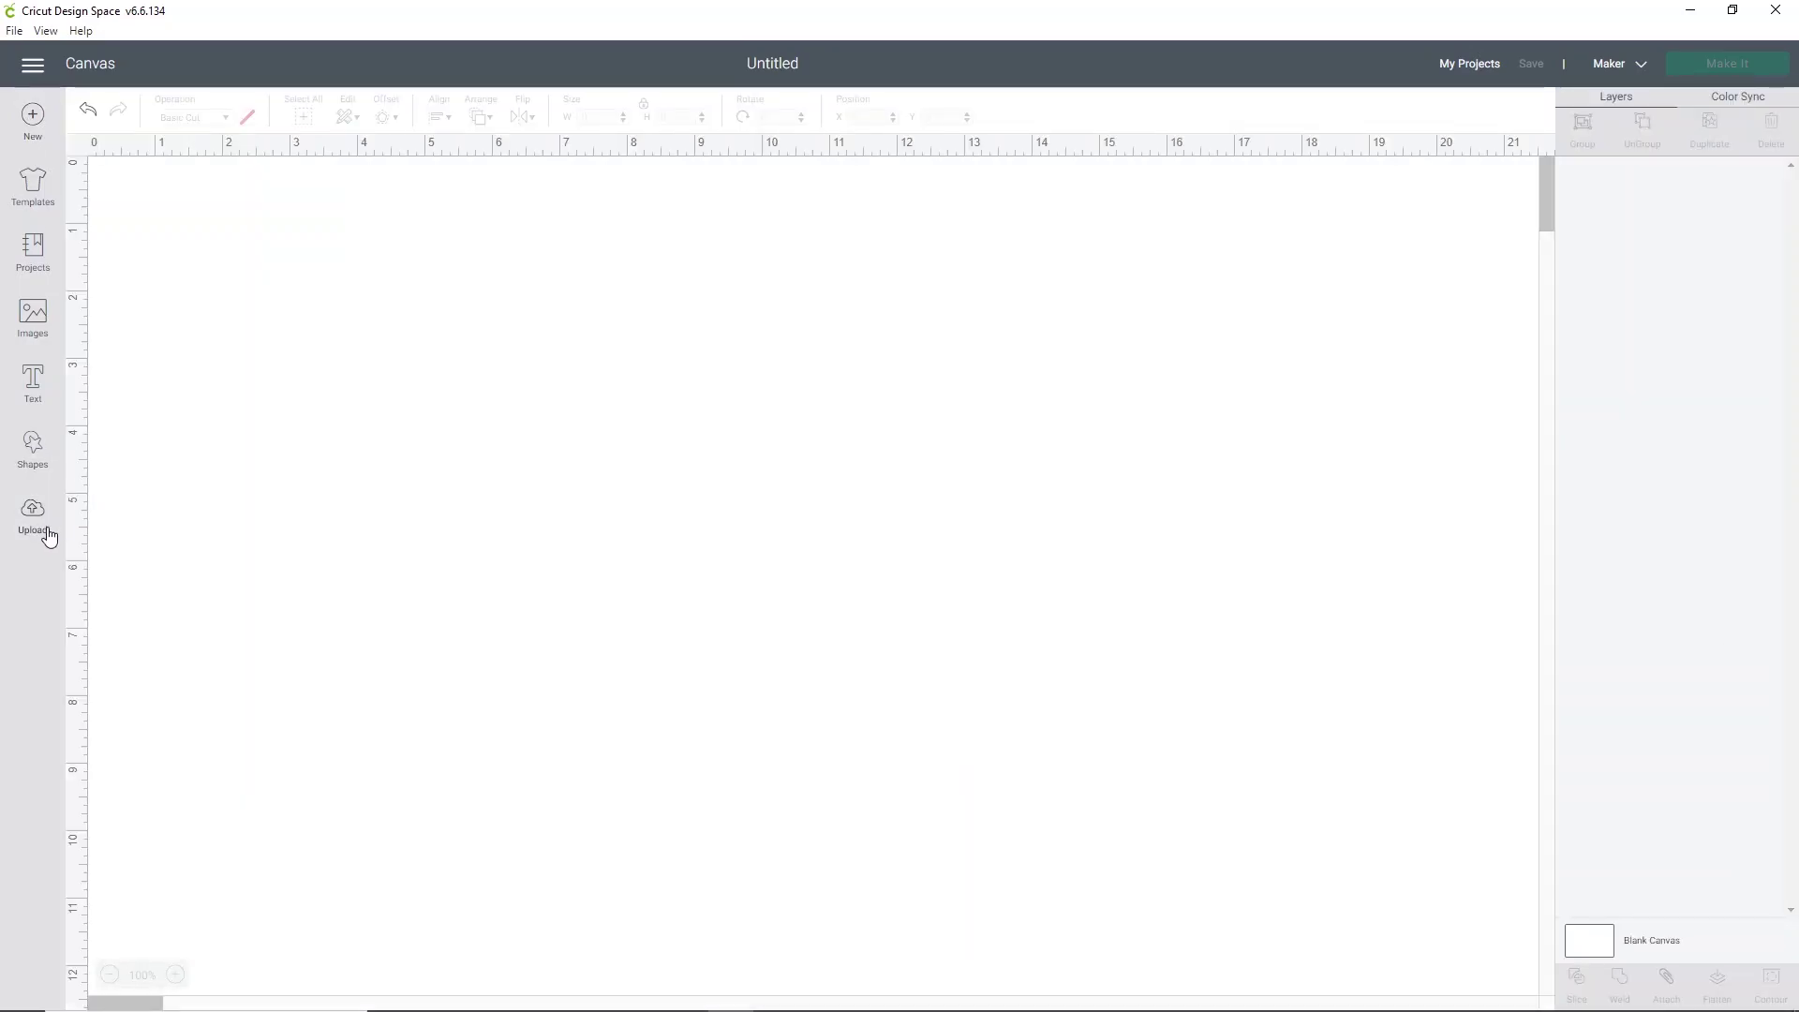
- Upload the mariefinal SVG from the Disney folder as a cut image
{"action": "left_click", "coordinate": [25, 530]}
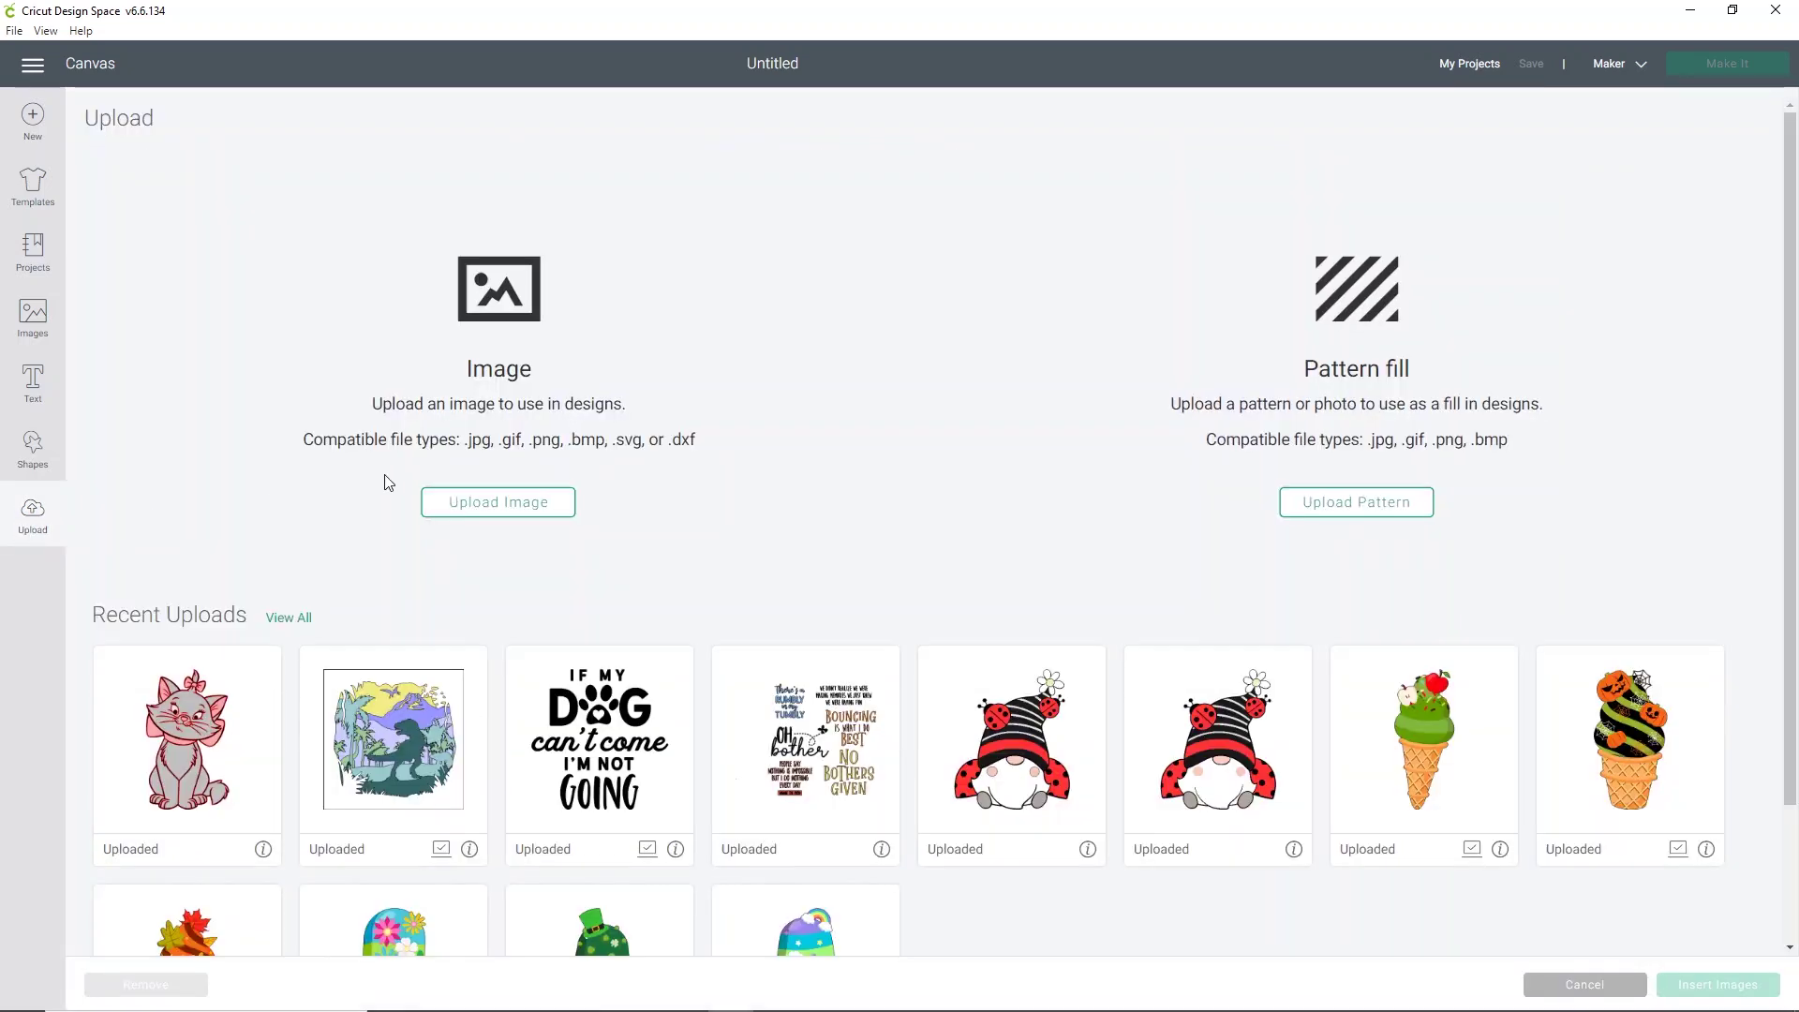
{"action": "left_click", "coordinate": [457, 499]}
{"action": "left_click", "coordinate": [856, 518]}
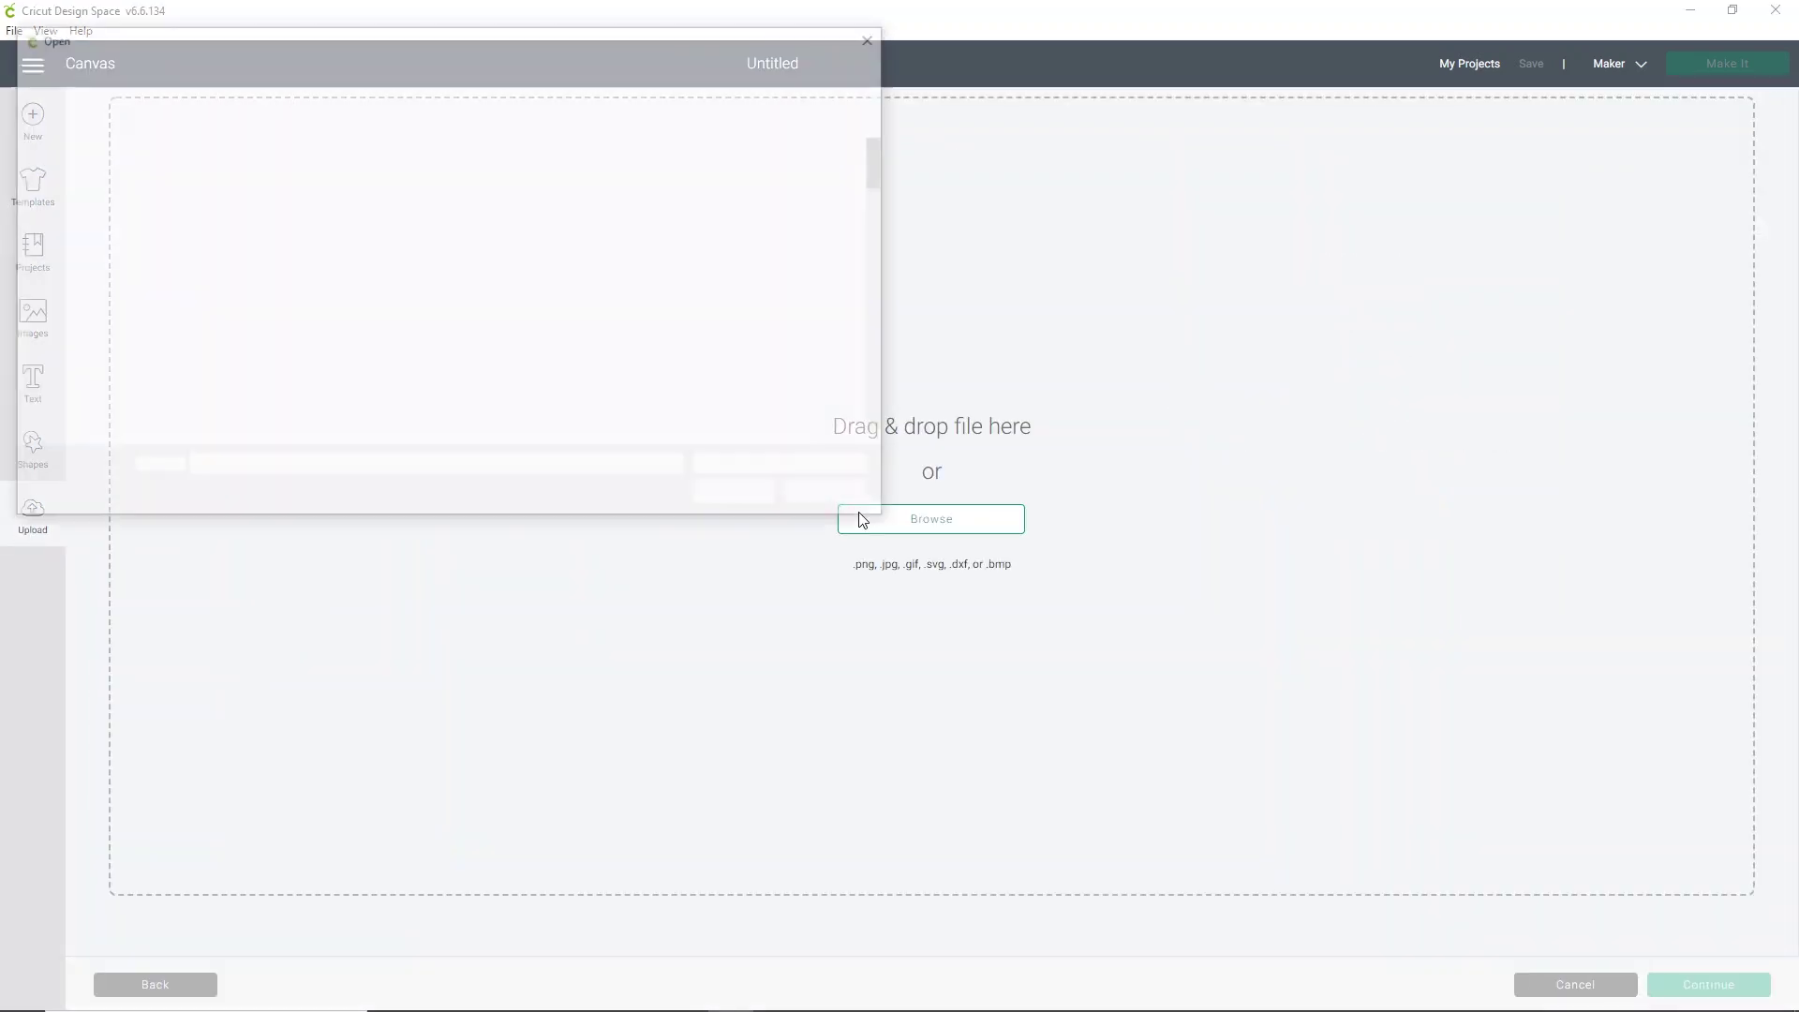
{"action": "scroll", "coordinate": [666, 370], "scroll_direction": "down", "scroll_amount": 7}
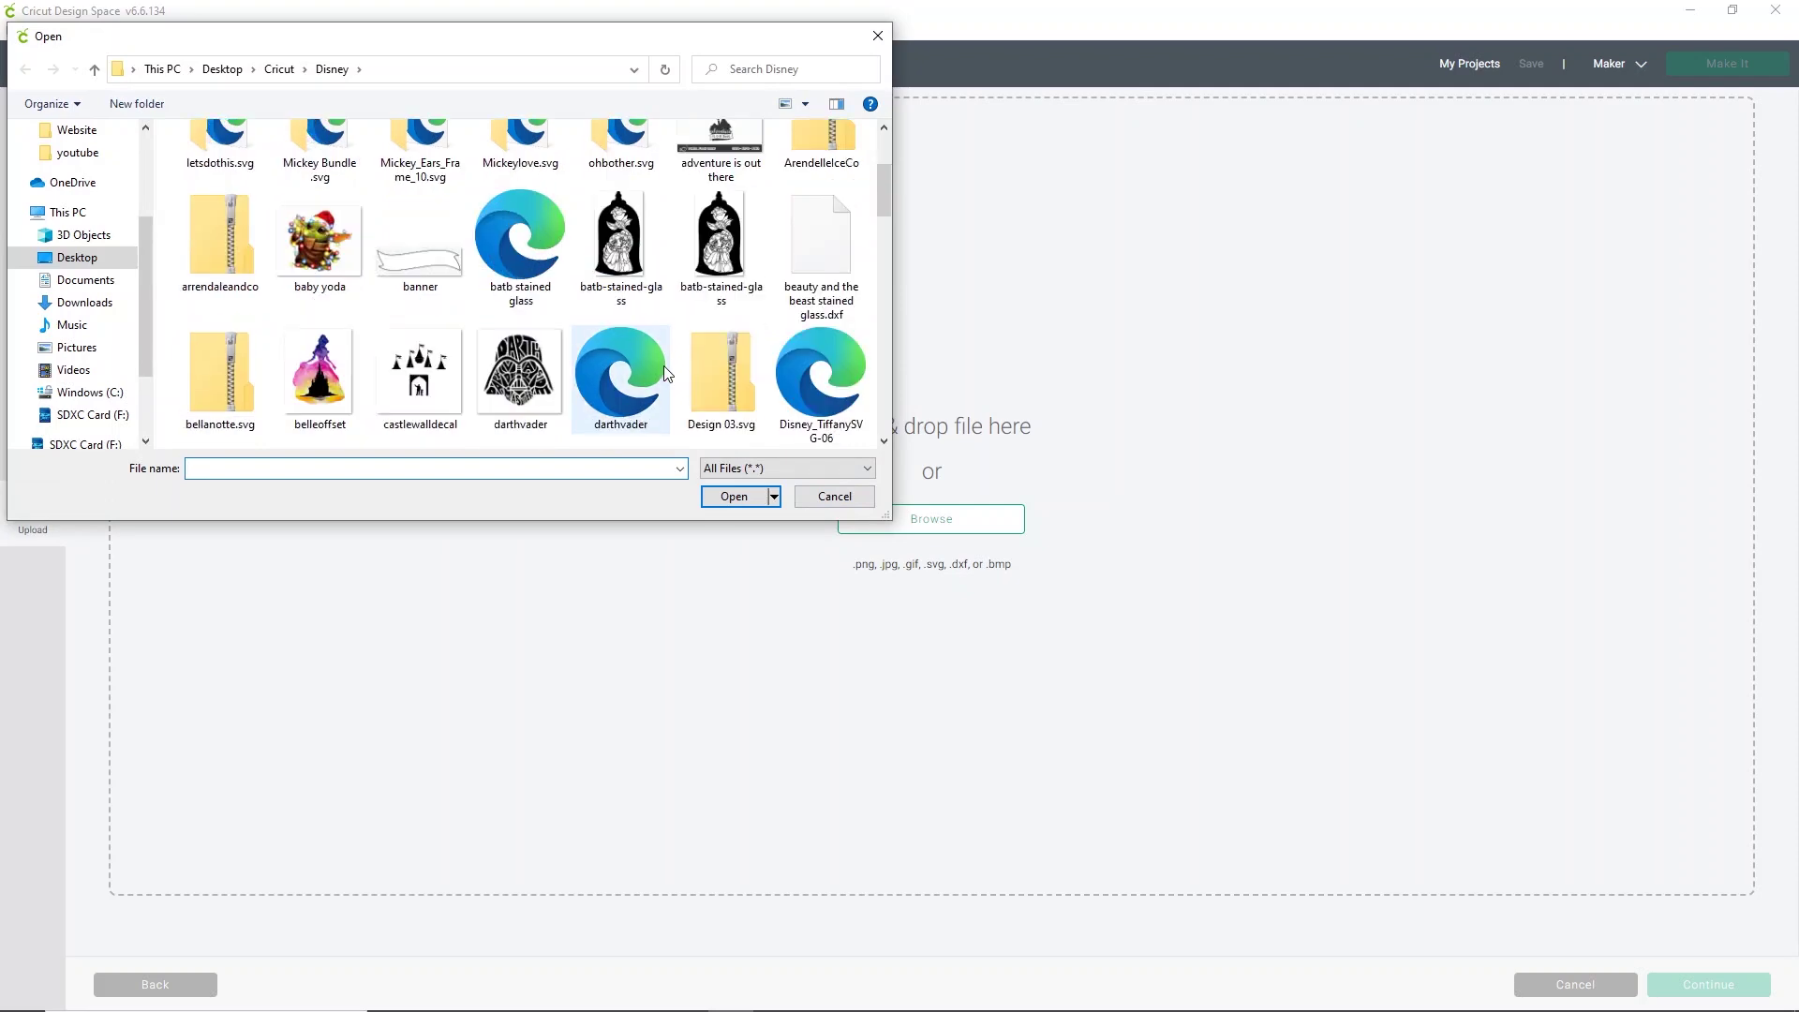
{"action": "scroll", "coordinate": [665, 372], "scroll_direction": "down", "scroll_amount": 3}
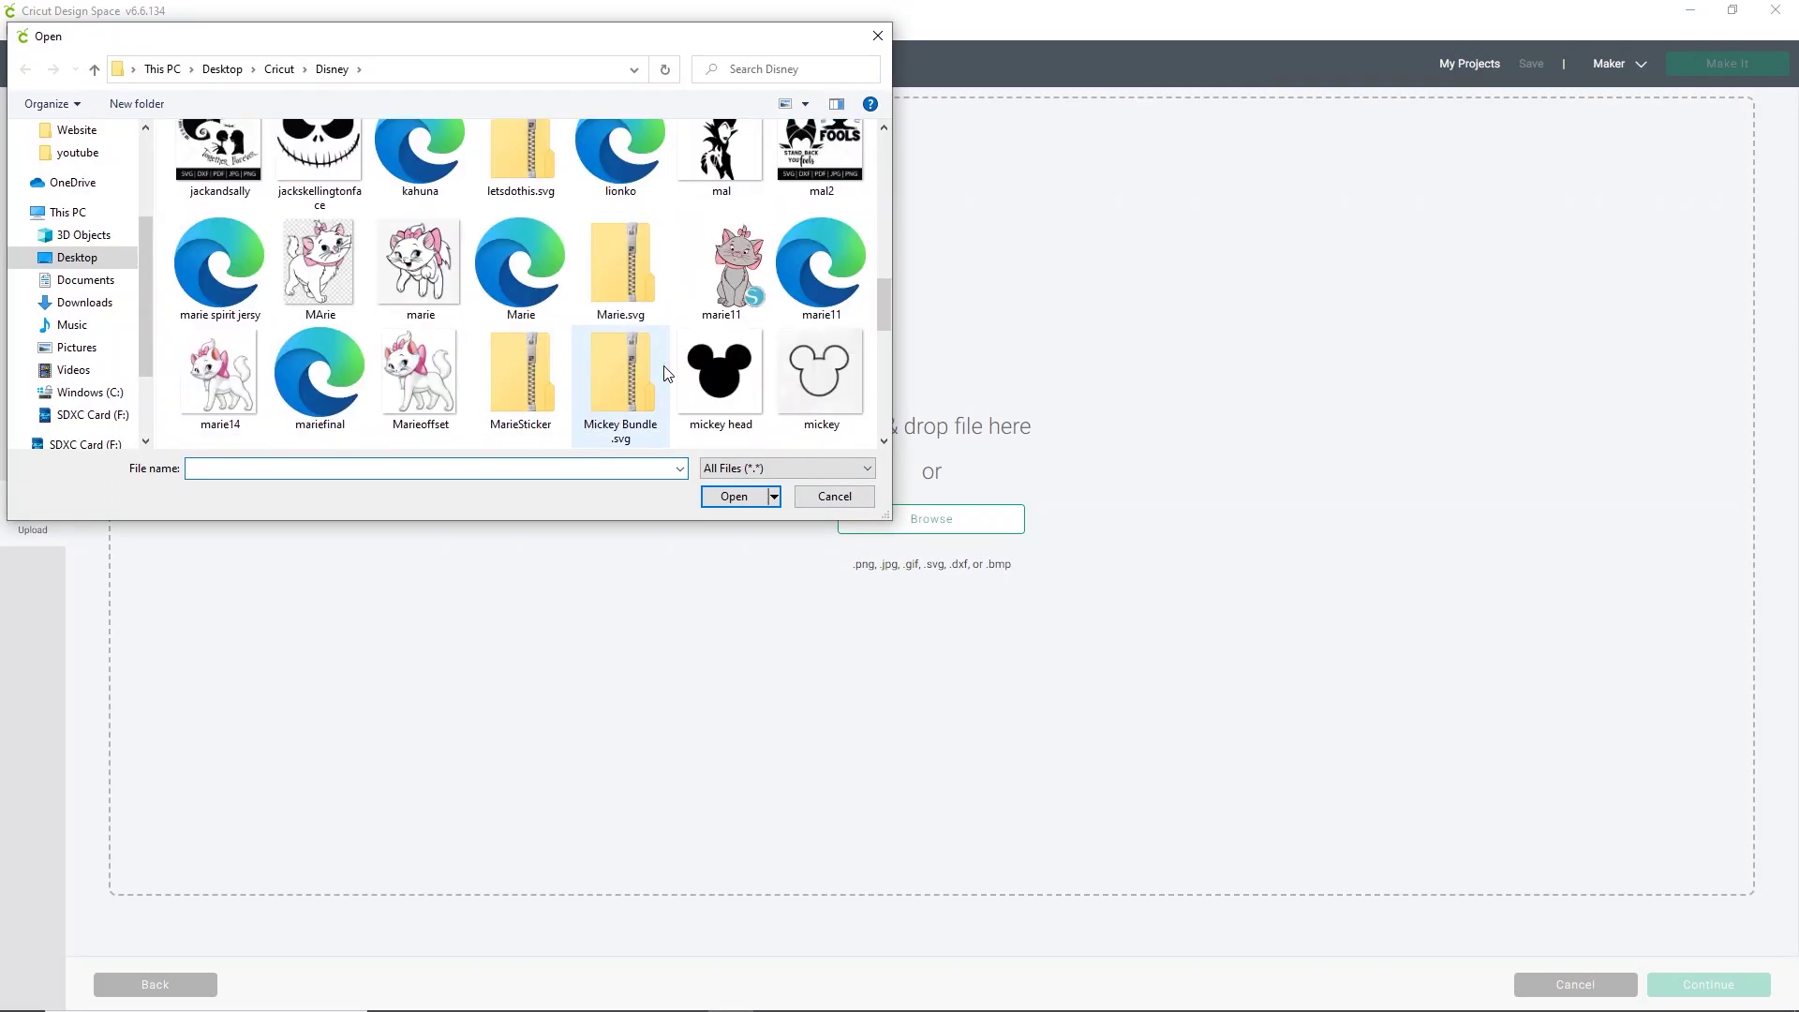
{"action": "double_click", "coordinate": [302, 373]}
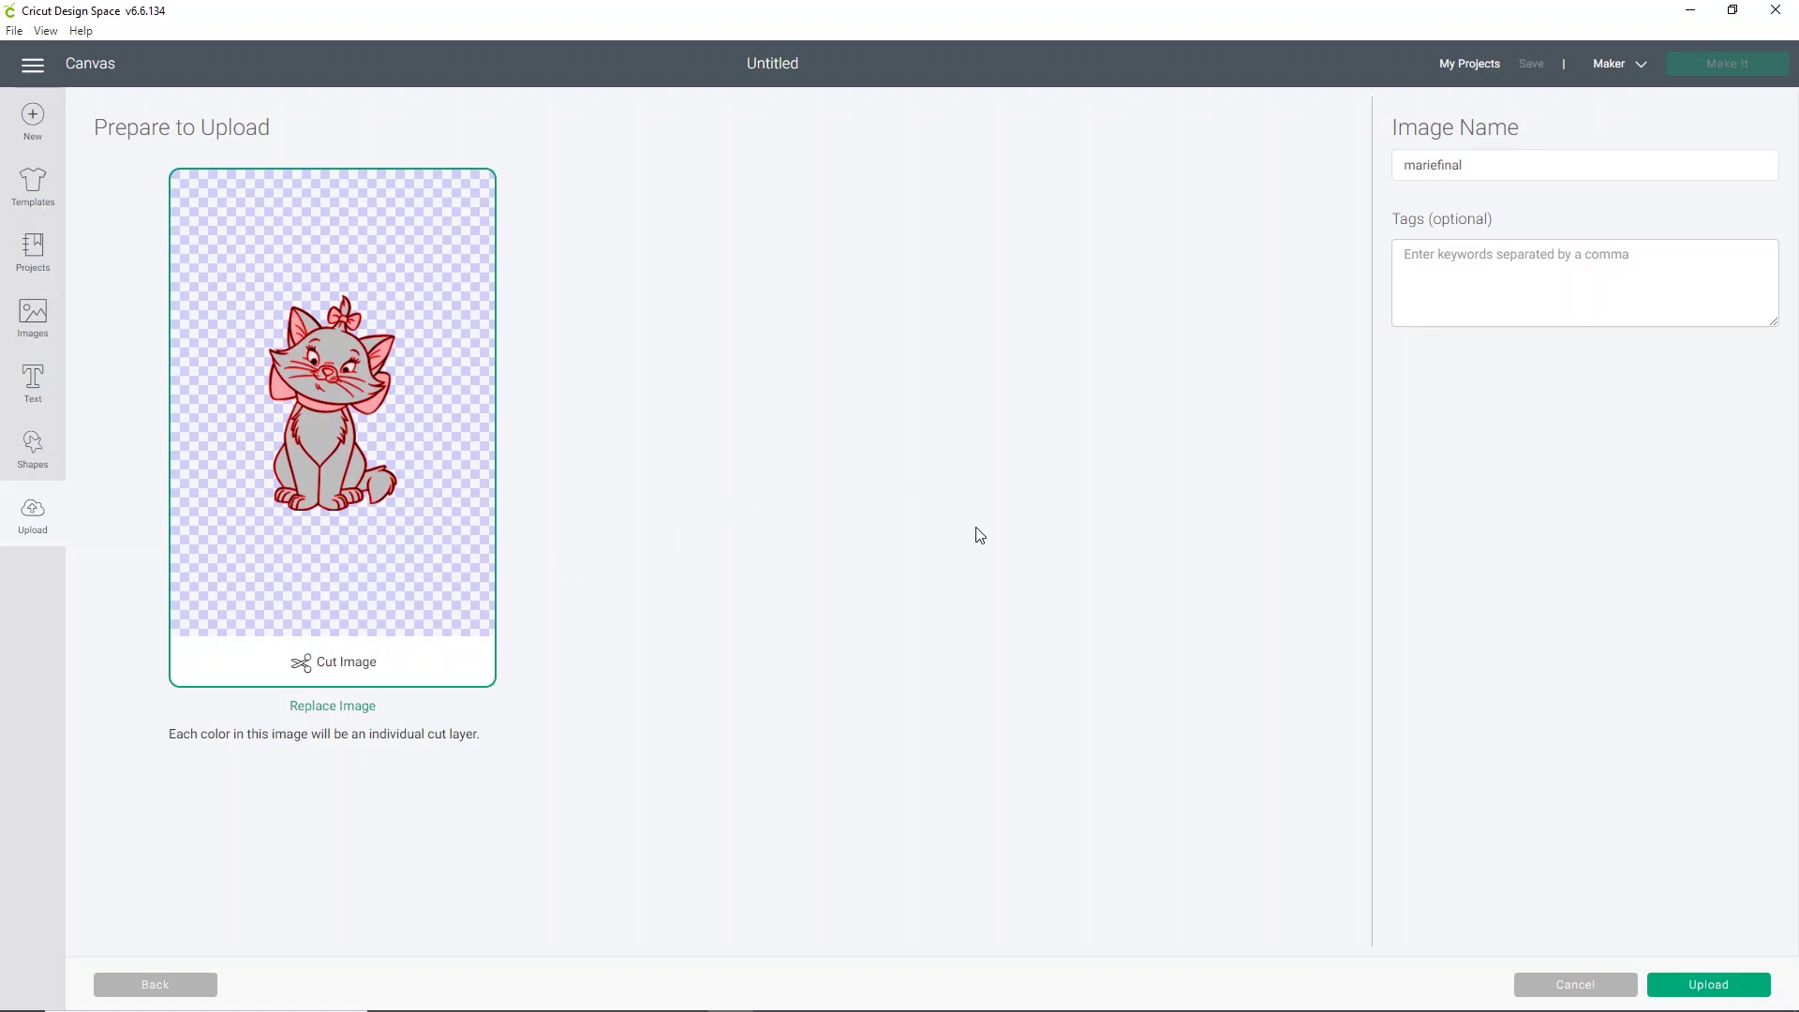
{"action": "left_click", "coordinate": [1697, 983]}
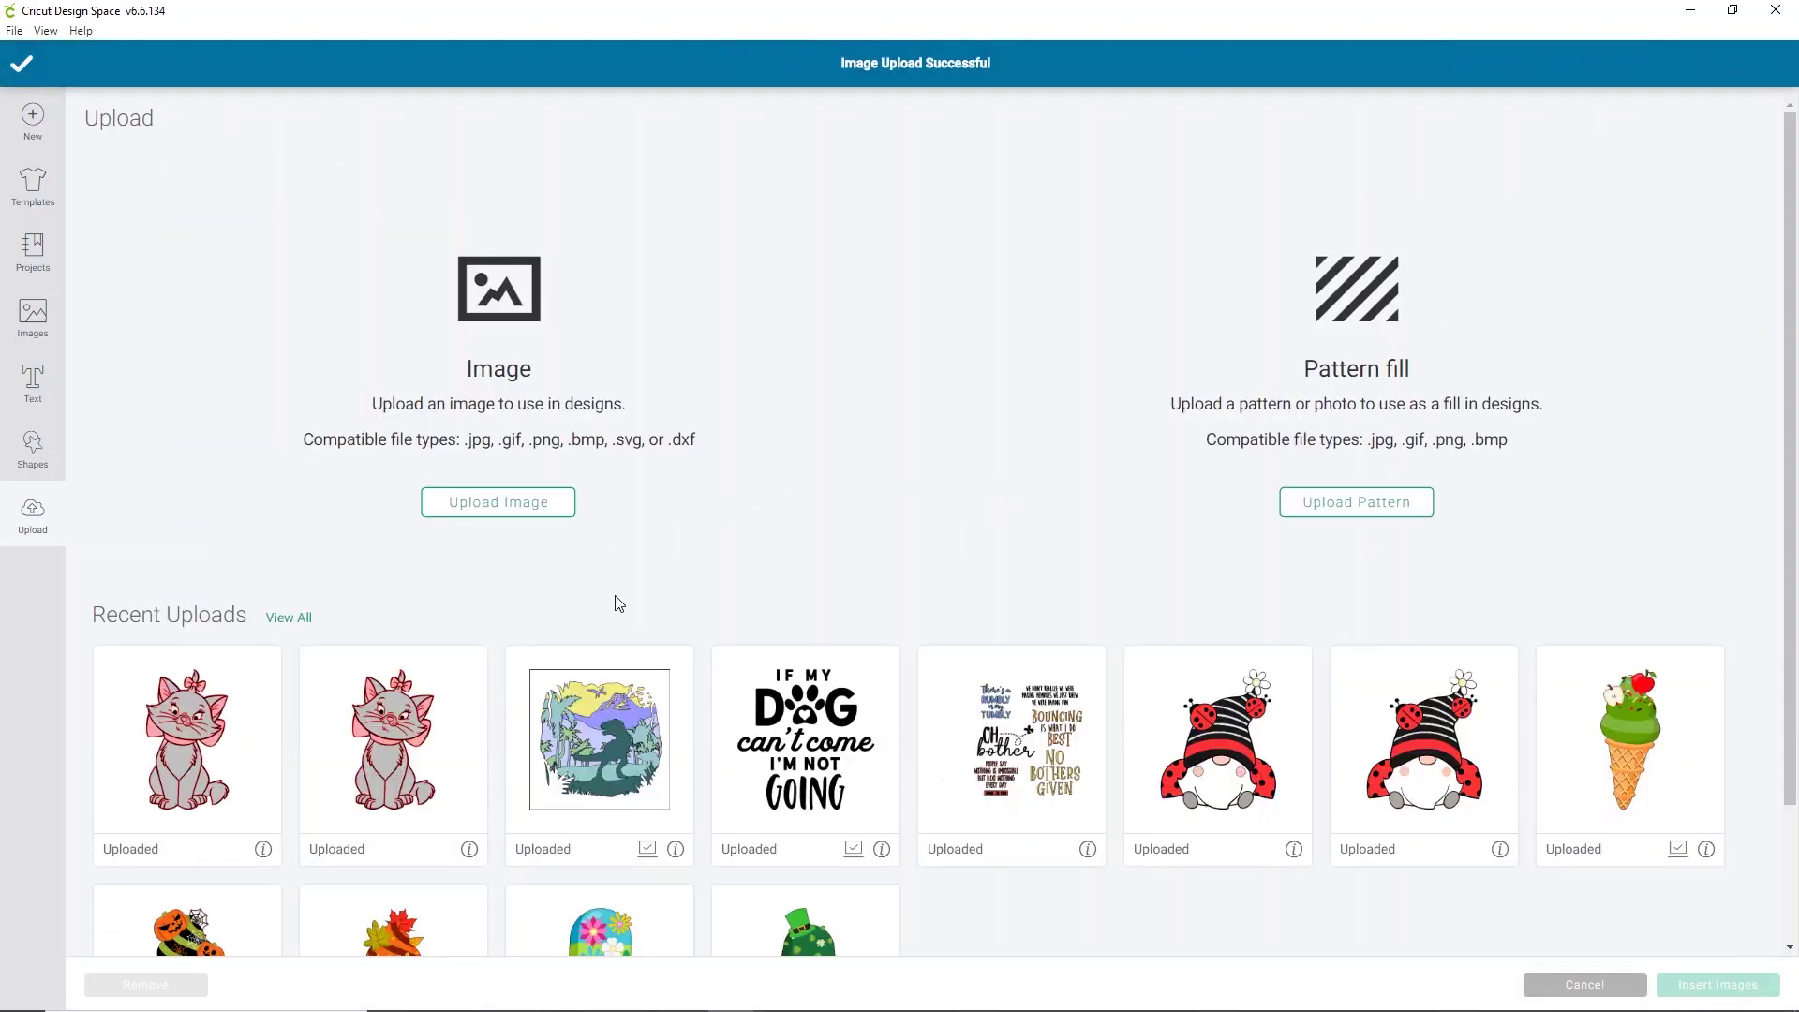
- Insert the newly uploaded cat image onto the canvas and scale it down proportionally to about 3.846 by 6.514 in
{"action": "left_click", "coordinate": [183, 742]}
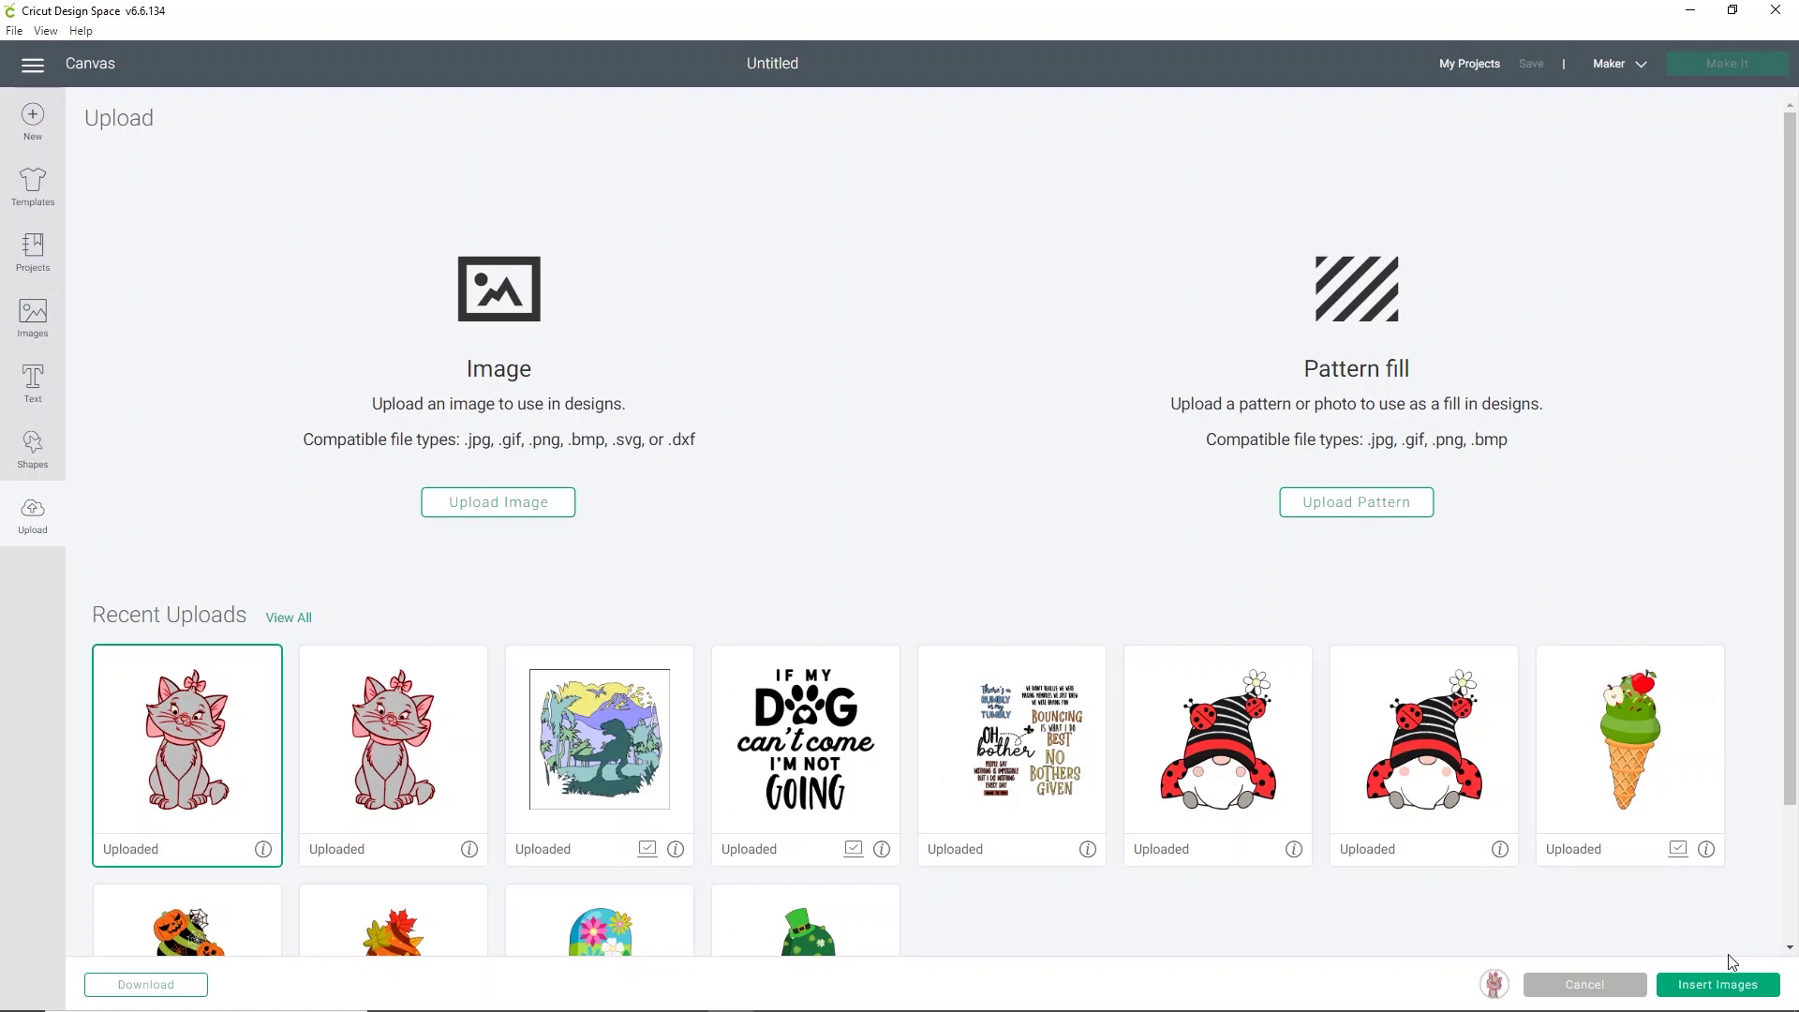
{"action": "left_click", "coordinate": [1703, 982]}
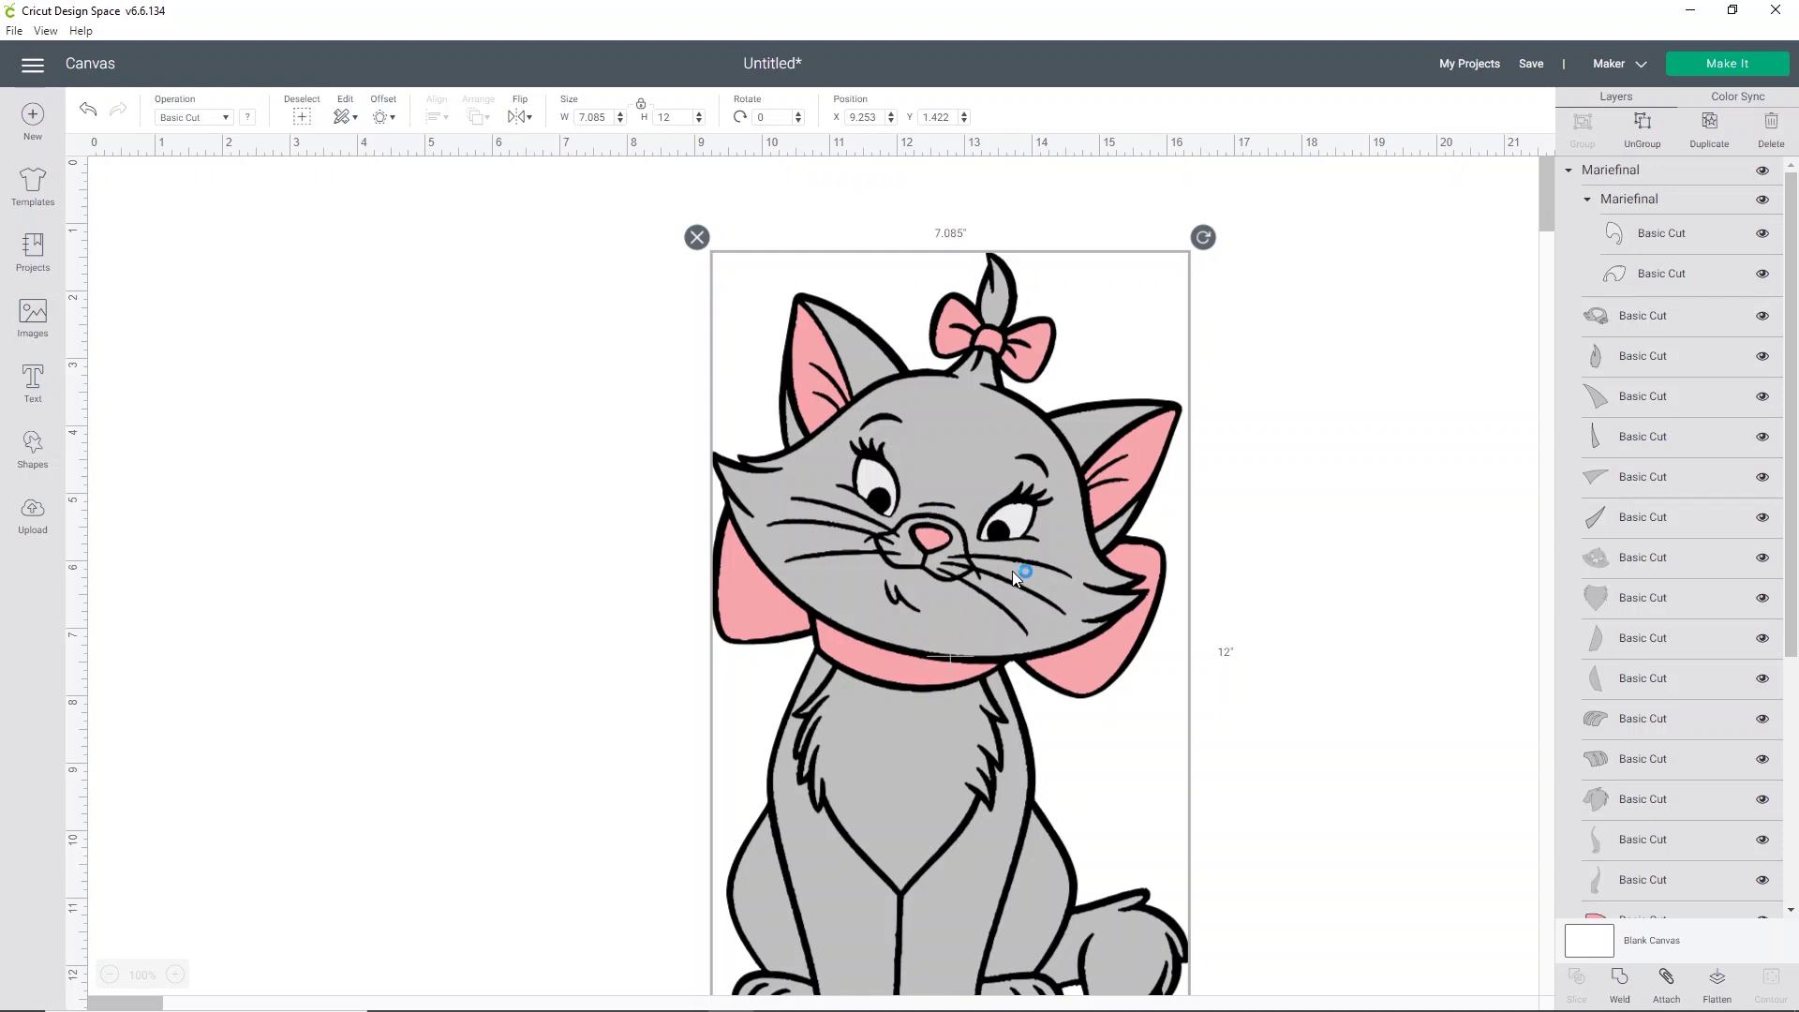
{"action": "left_click_drag", "start_coordinate": [1012, 571], "coordinate": [792, 528]}
{"action": "scroll", "coordinate": [1000, 746], "scroll_direction": "down", "scroll_amount": 2}
{"action": "left_click_drag", "start_coordinate": [984, 937], "coordinate": [752, 536]}
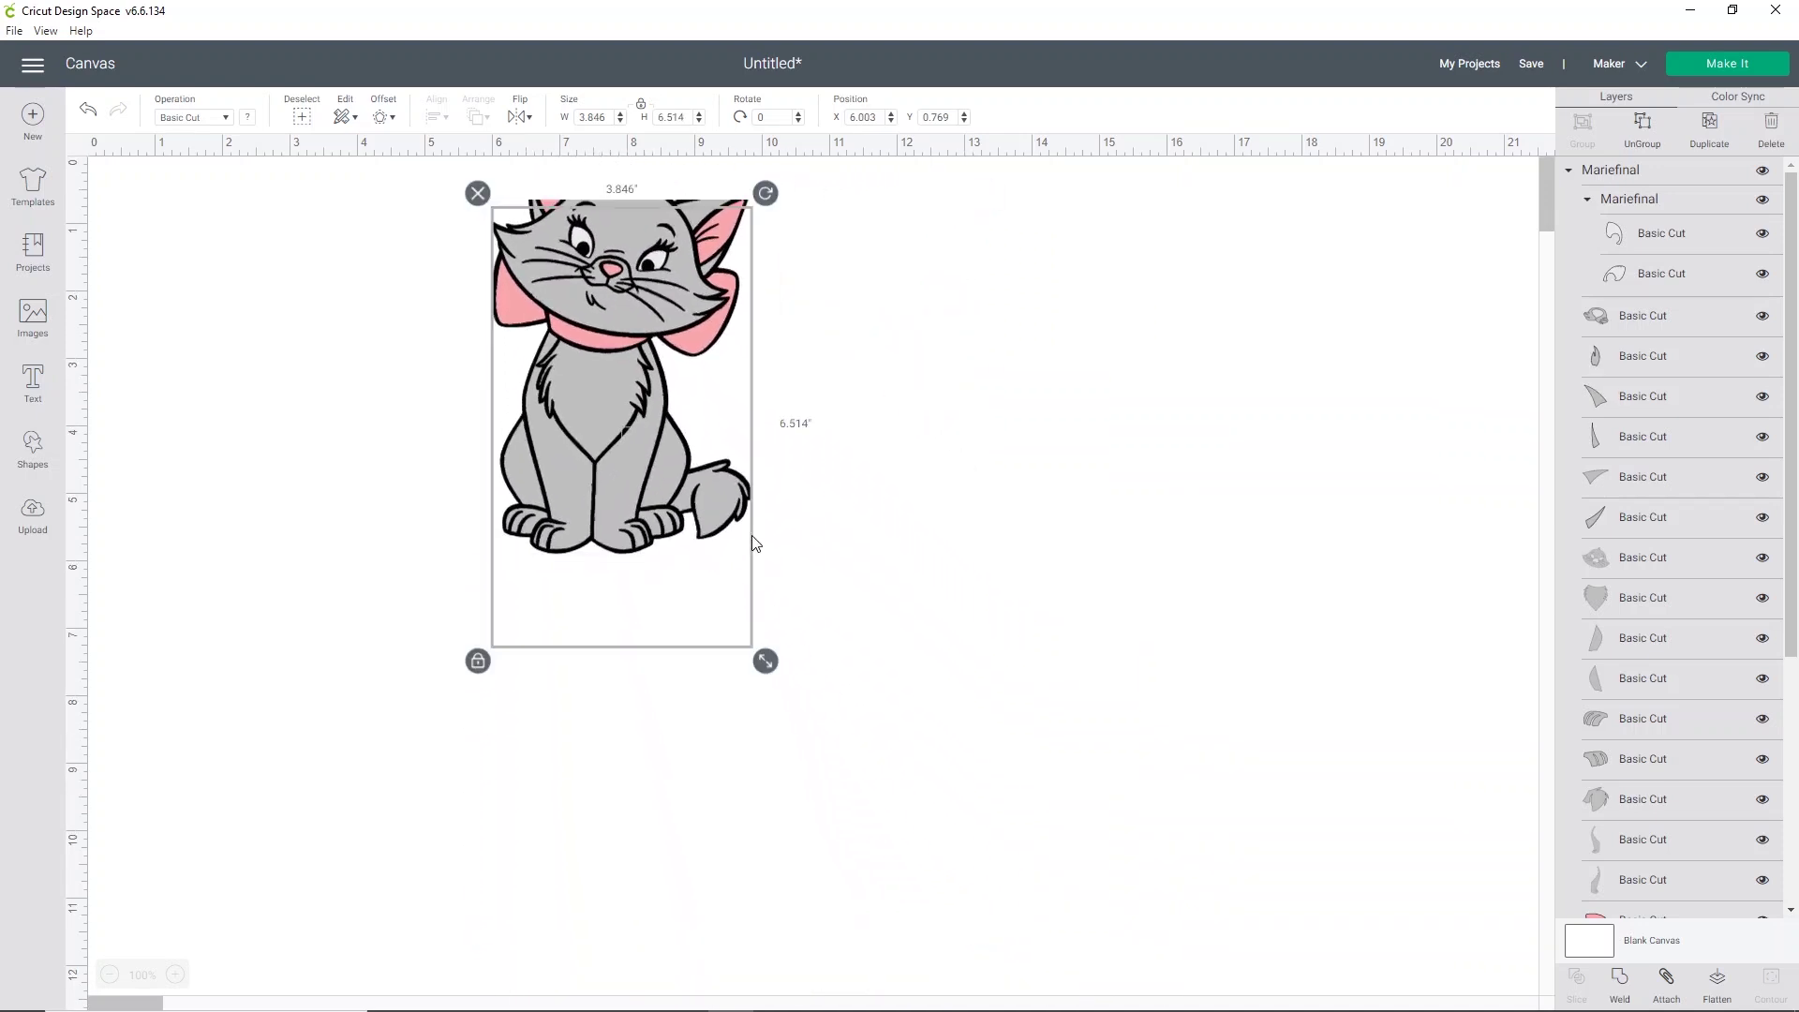
{"action": "scroll", "coordinate": [656, 450], "scroll_direction": "up", "scroll_amount": 2}
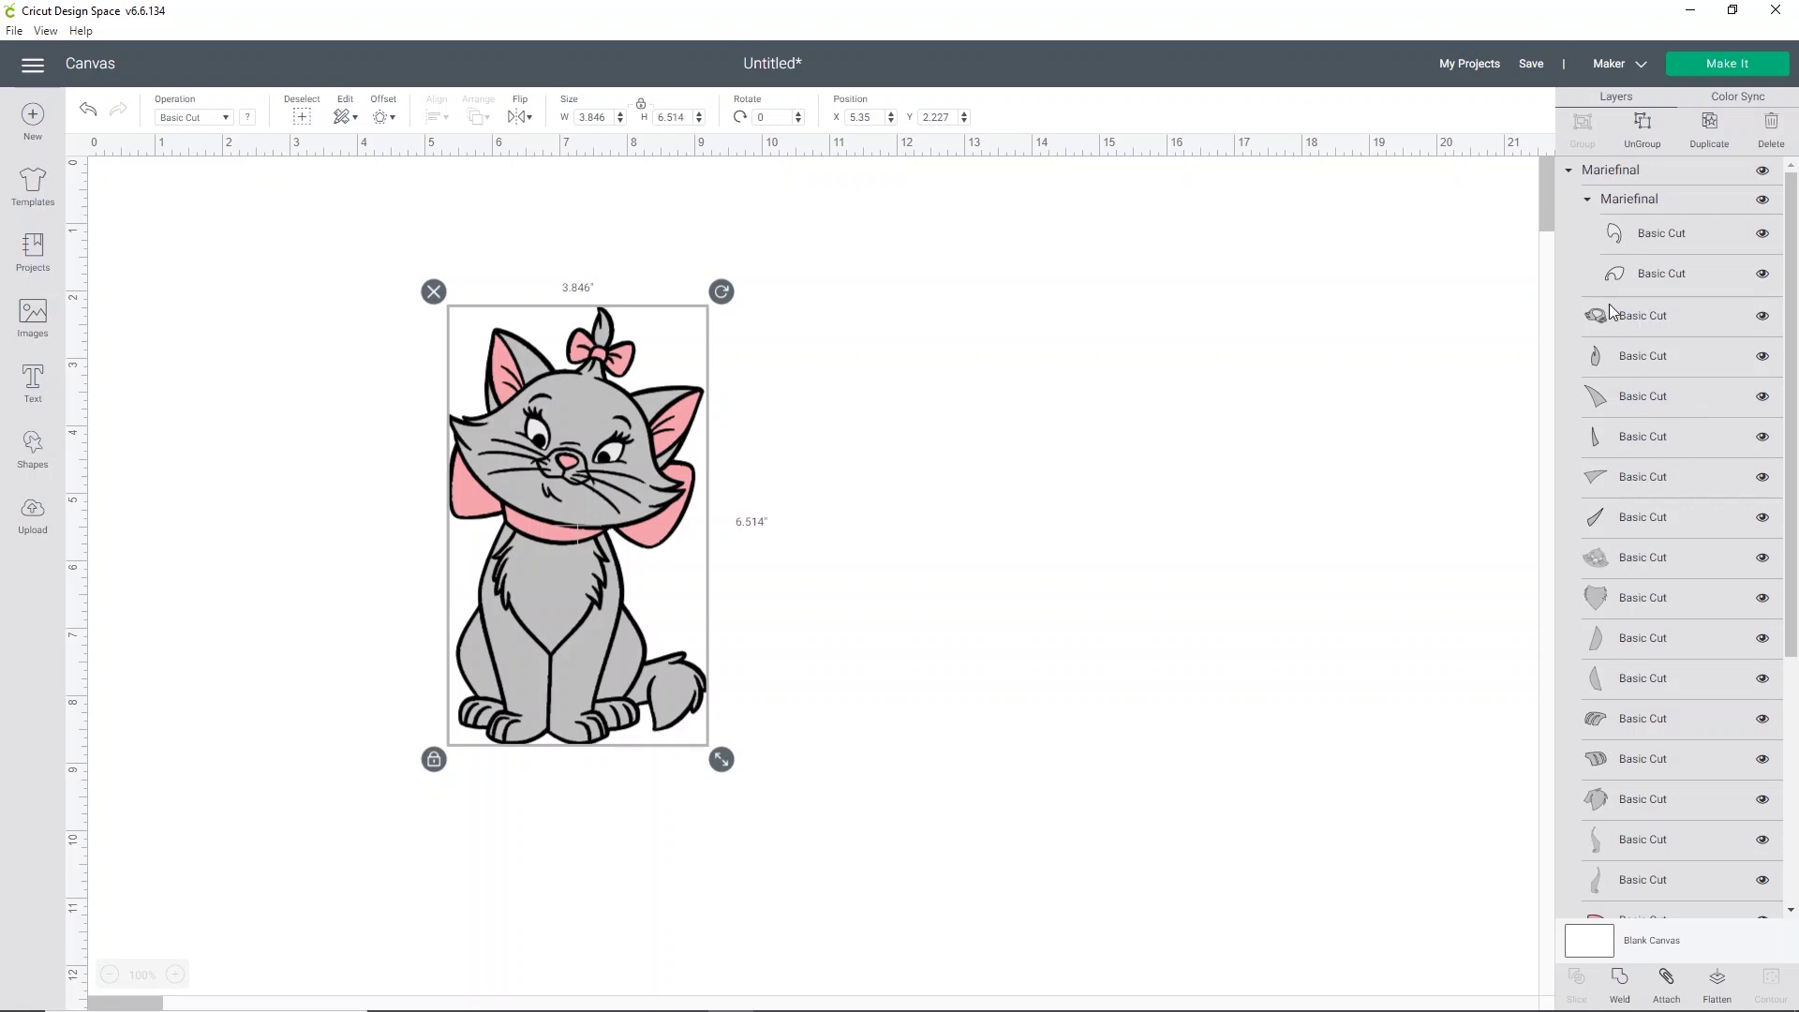
- Ungroup the cat design into separate pieces and move the pair of white eyes onto the empty canvas beside the cat
{"action": "left_click", "coordinate": [1422, 322]}
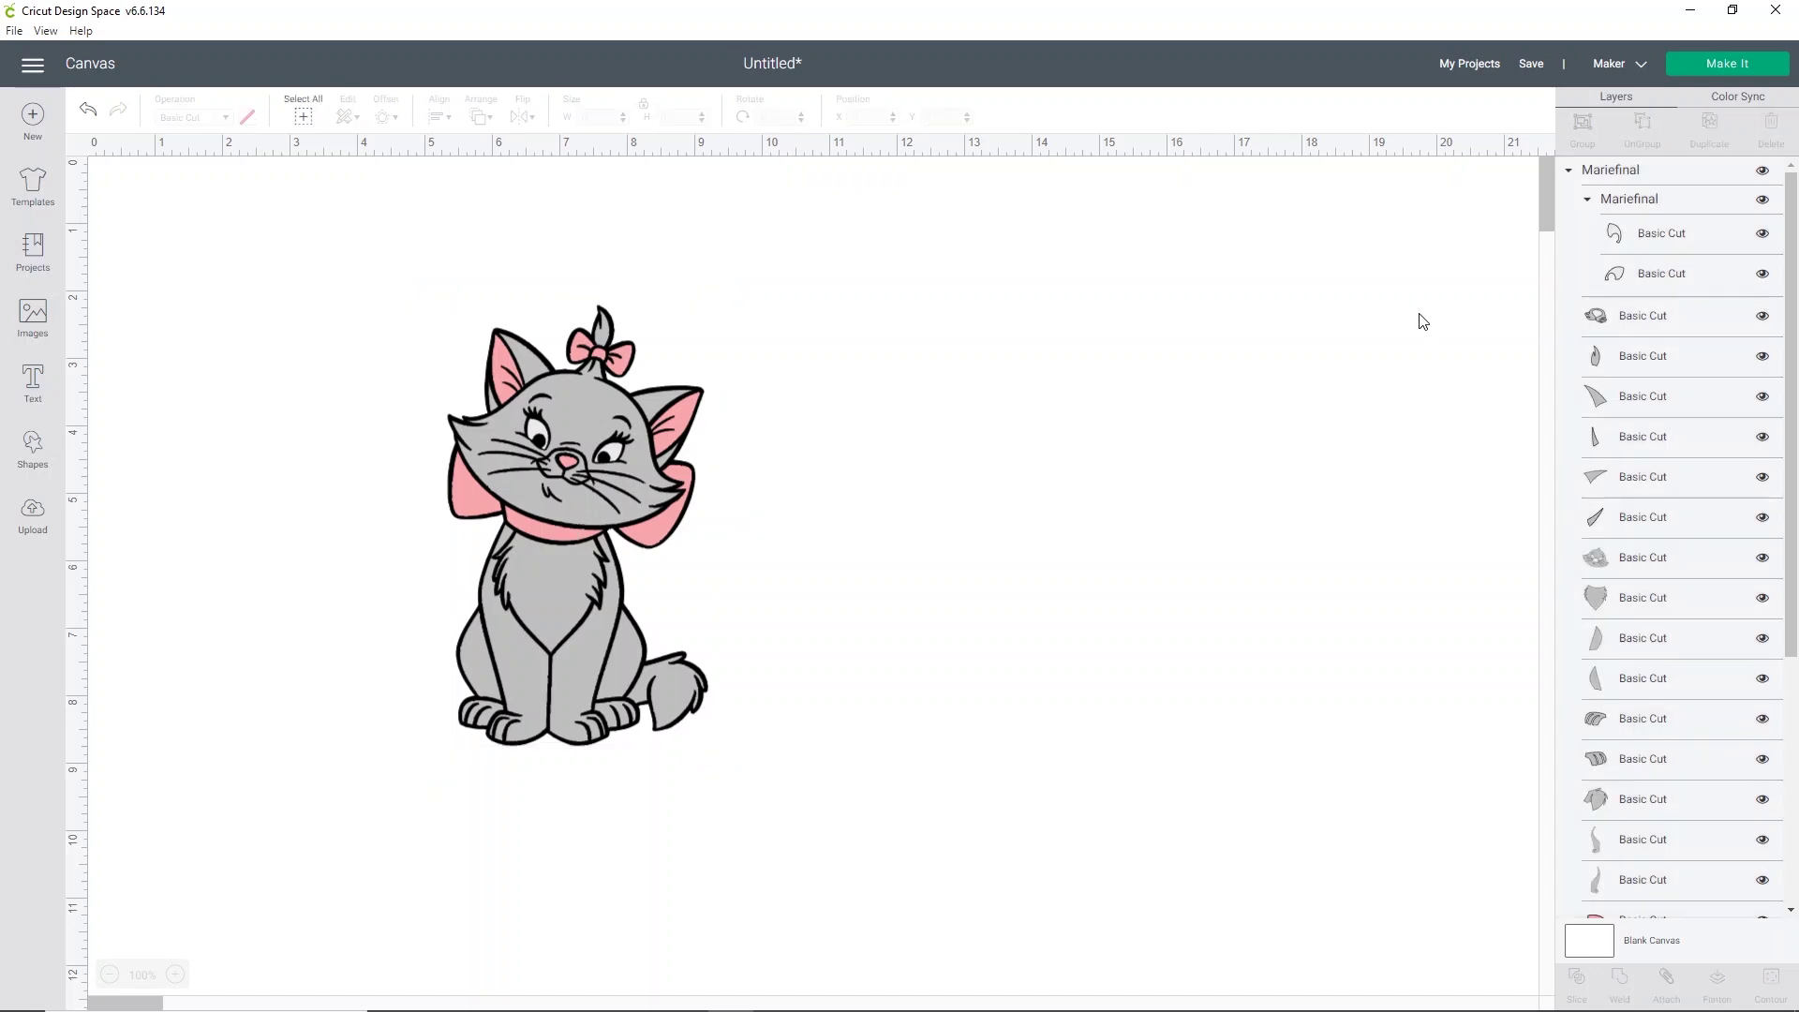
{"action": "left_click", "coordinate": [1636, 204]}
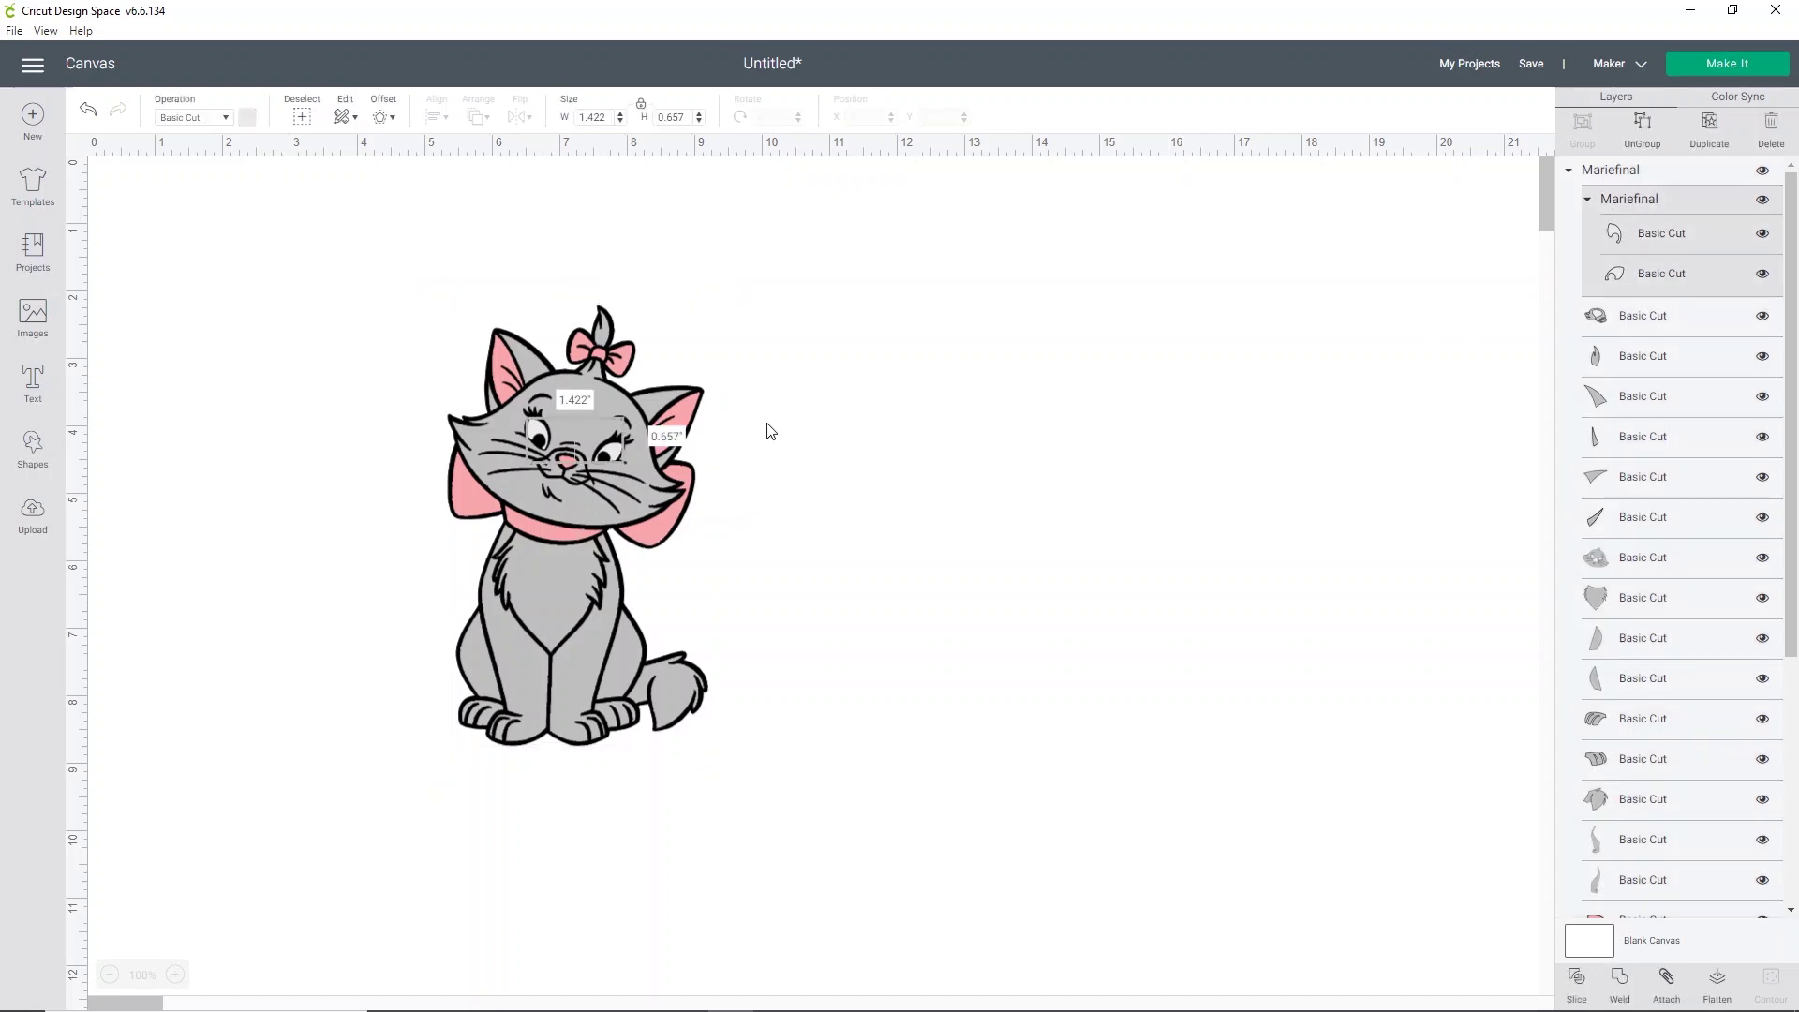
{"action": "left_click", "coordinate": [616, 453]}
{"action": "left_click_drag", "start_coordinate": [645, 452], "coordinate": [645, 493]}
{"action": "left_click", "coordinate": [1635, 136]}
{"action": "left_click", "coordinate": [1021, 389]}
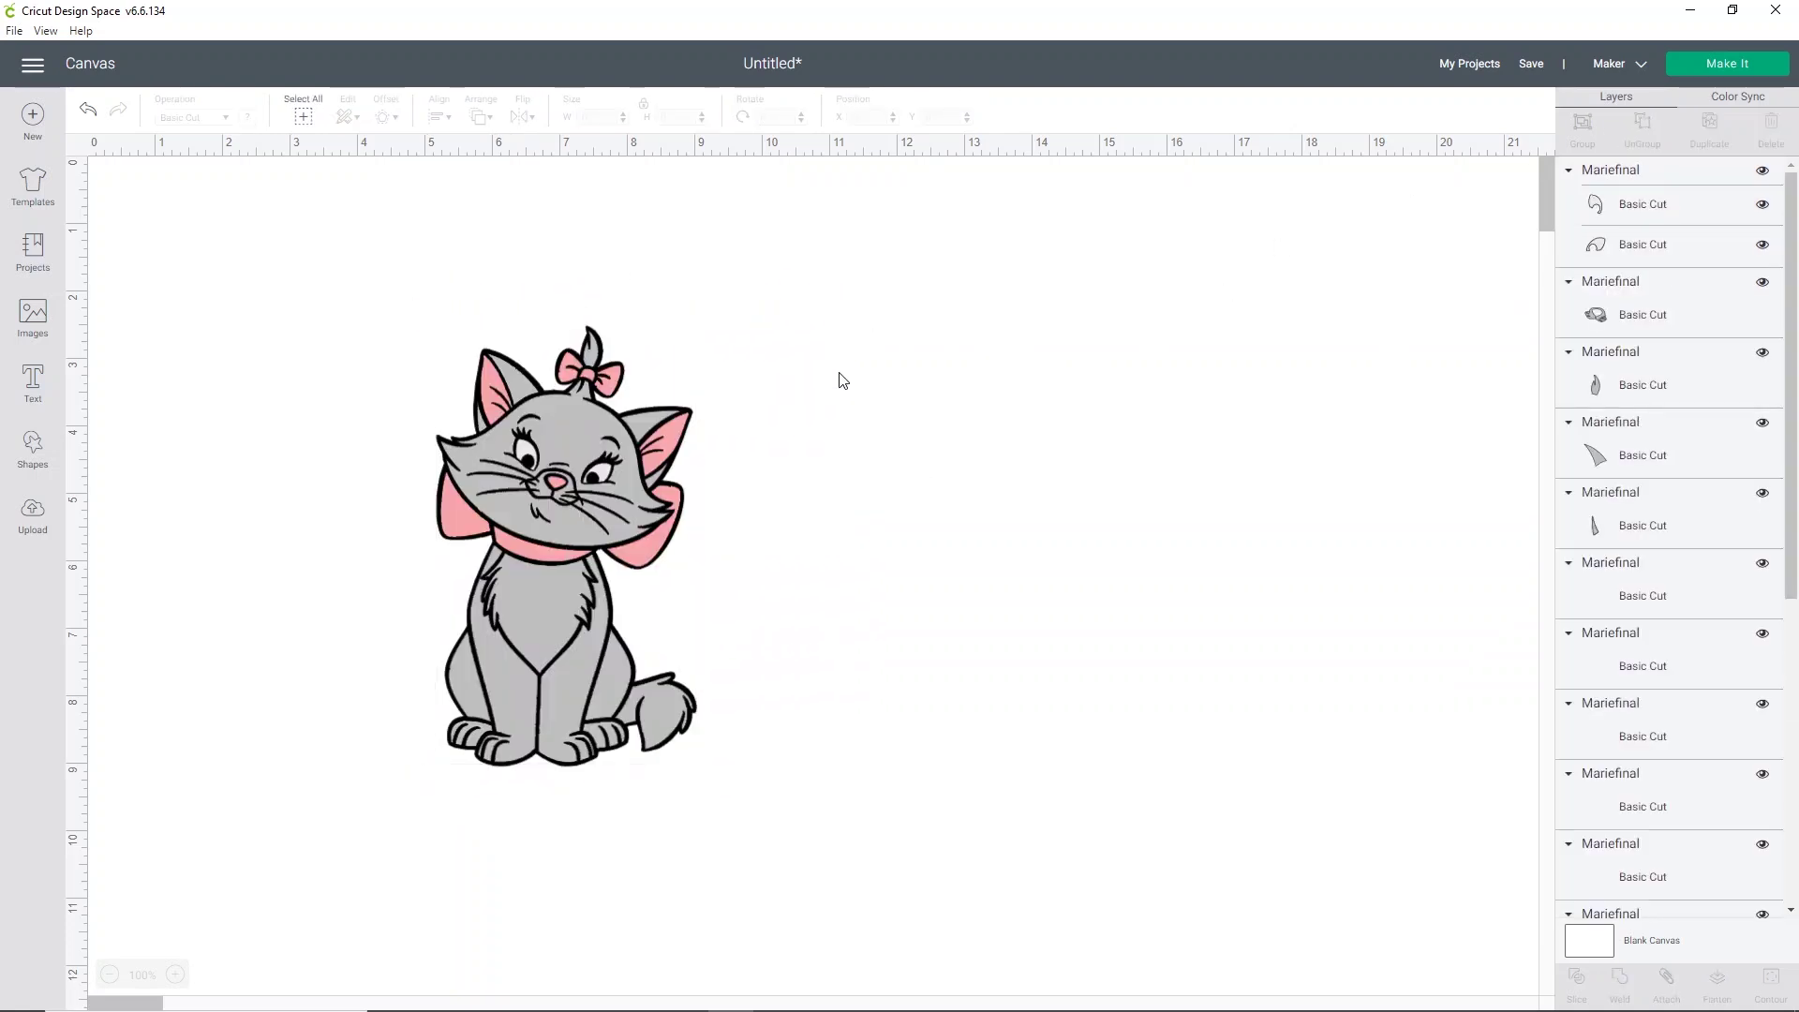
{"action": "left_click_drag", "start_coordinate": [606, 475], "coordinate": [1043, 391]}
- Select all the grey head, ear, body, paw and tail pieces and weld them into one layer
{"action": "left_click", "coordinate": [1662, 302]}
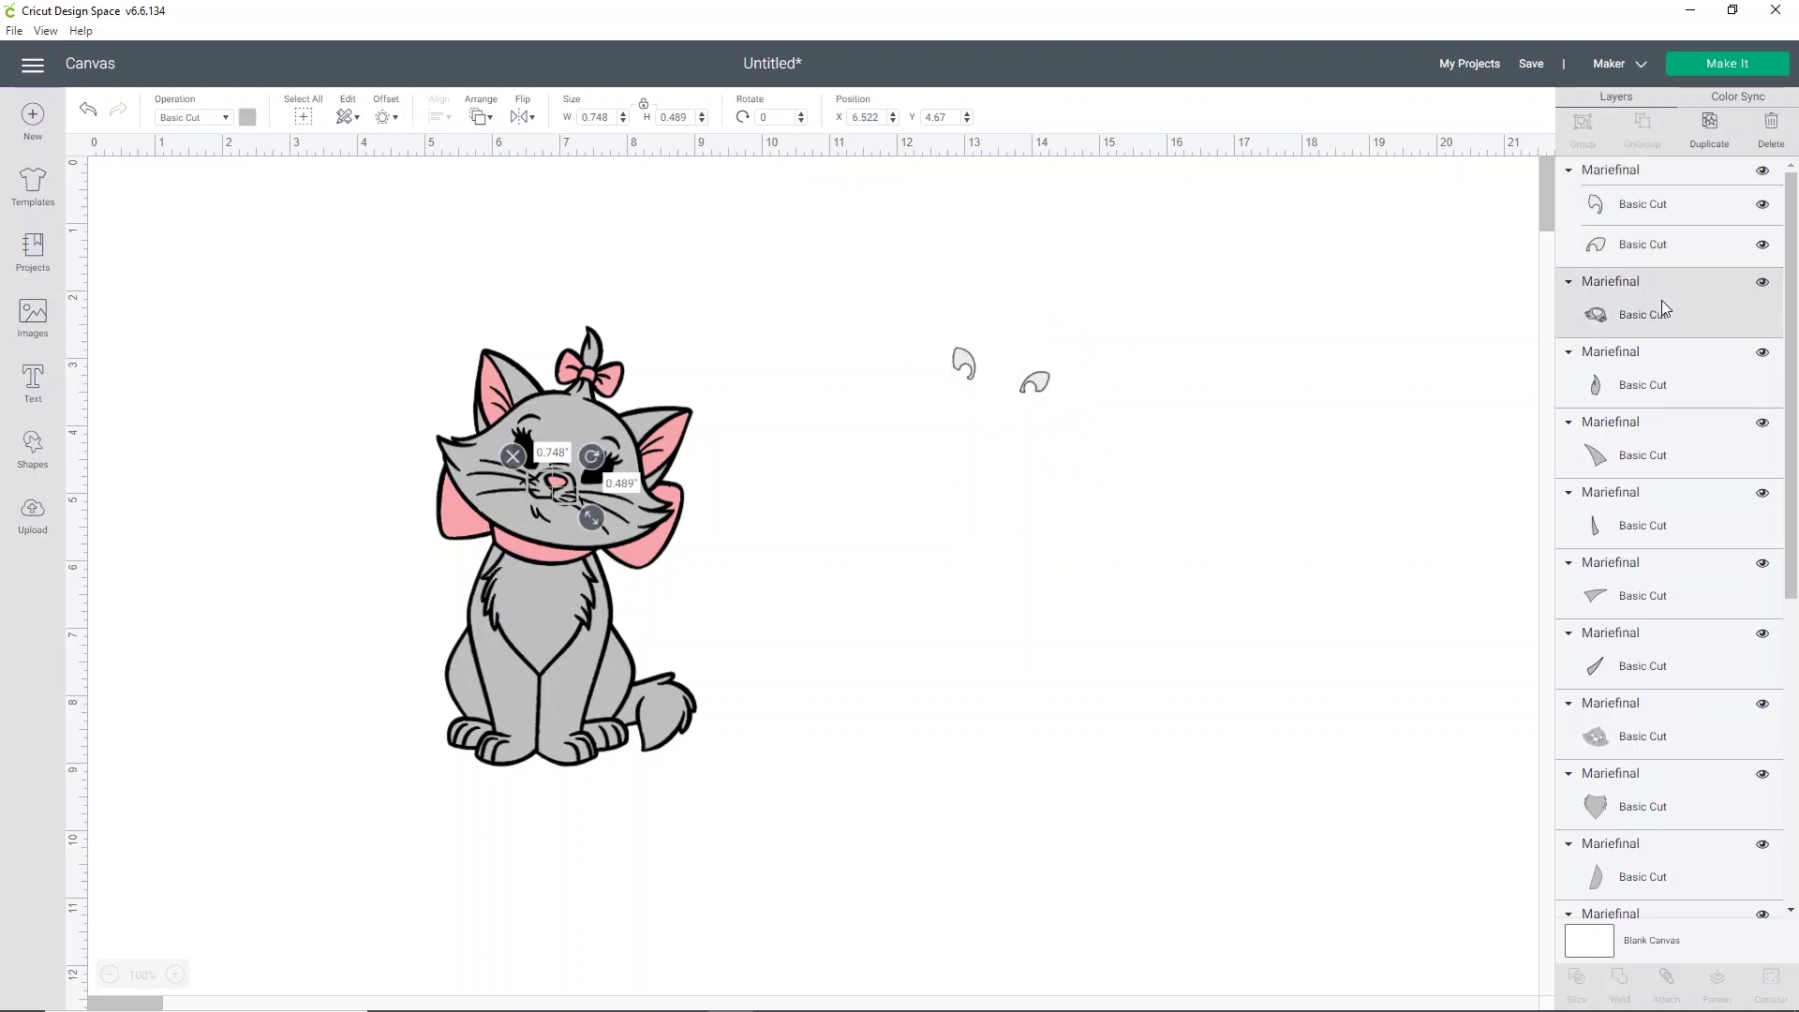
{"action": "left_click", "coordinate": [1642, 384], "text": "shift"}
{"action": "left_click", "coordinate": [1640, 468], "text": "shift"}
{"action": "left_click", "coordinate": [1651, 539], "text": "shift"}
{"action": "left_click", "coordinate": [1650, 605], "text": "shift"}
{"action": "left_click", "coordinate": [1651, 660], "text": "shift"}
{"action": "left_click", "coordinate": [1643, 705], "text": "shift"}
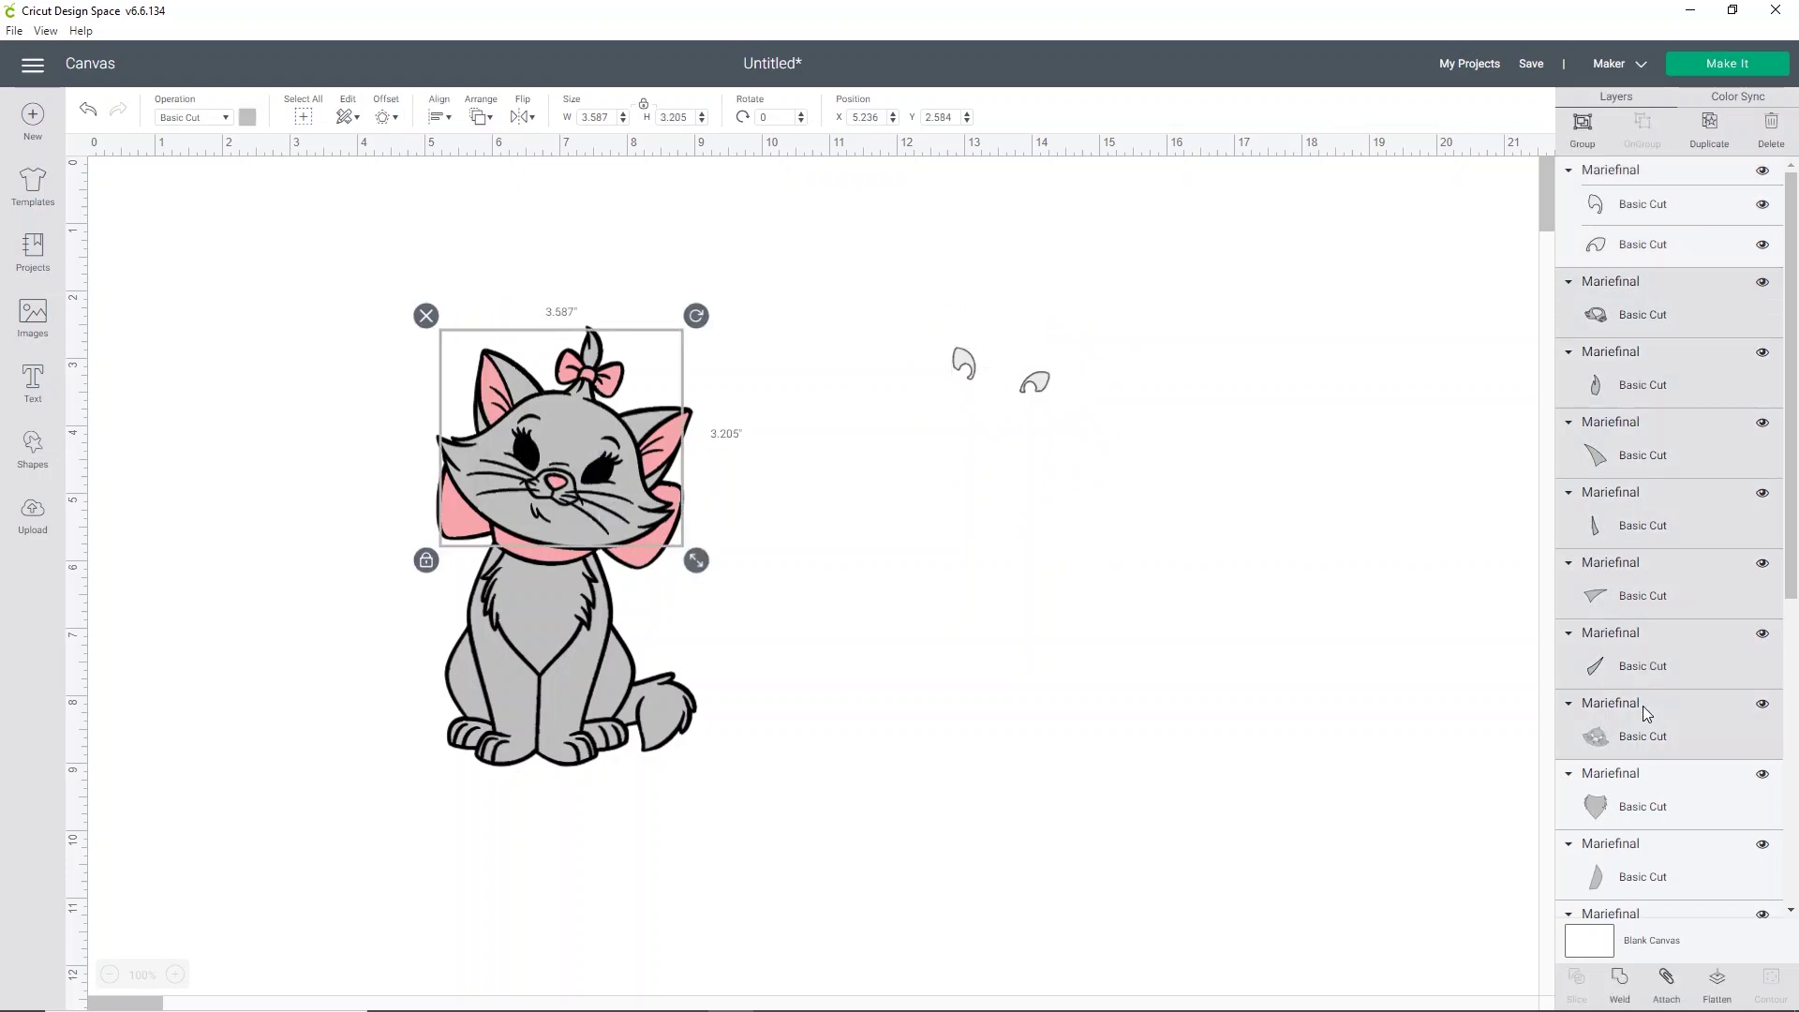
{"action": "left_click", "coordinate": [1640, 816], "text": "shift"}
{"action": "left_click", "coordinate": [1642, 861], "text": "shift"}
{"action": "scroll", "coordinate": [1706, 654], "scroll_direction": "down", "scroll_amount": 3}
{"action": "left_click", "coordinate": [1649, 749], "text": "shift"}
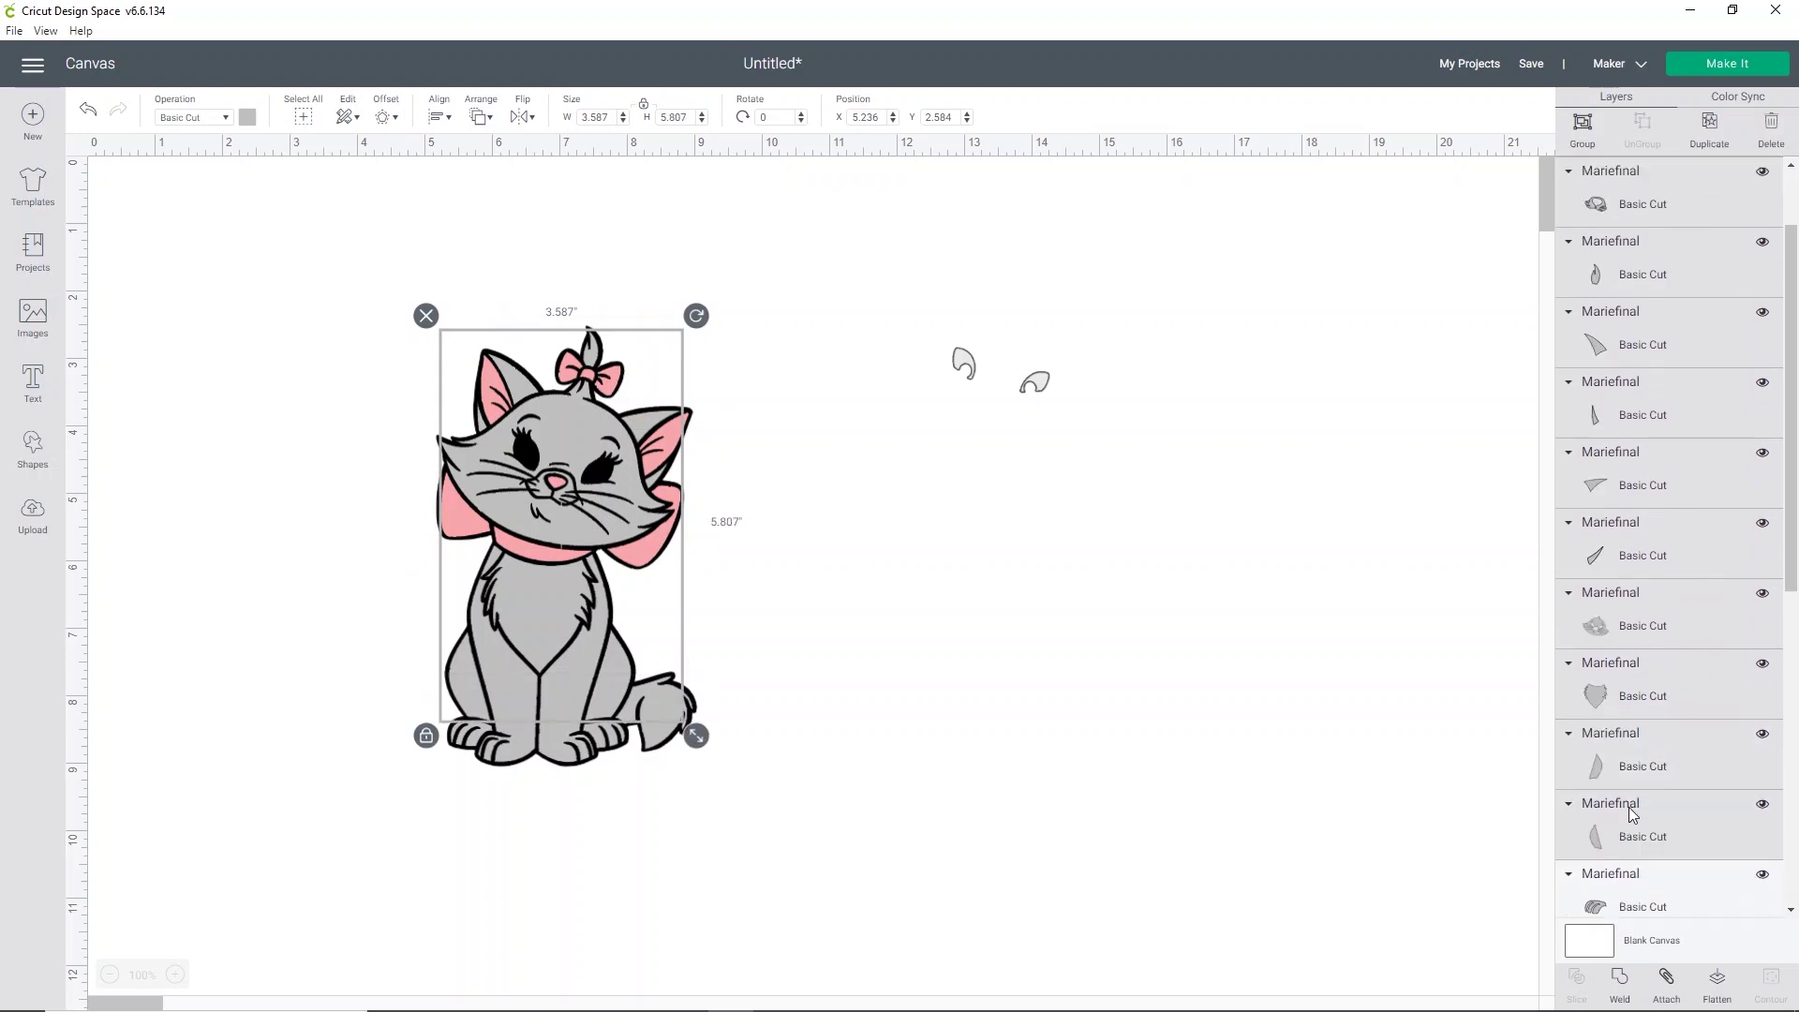
{"action": "scroll", "coordinate": [1648, 712], "scroll_direction": "down", "scroll_amount": 2}
{"action": "left_click", "coordinate": [1663, 728], "text": "shift"}
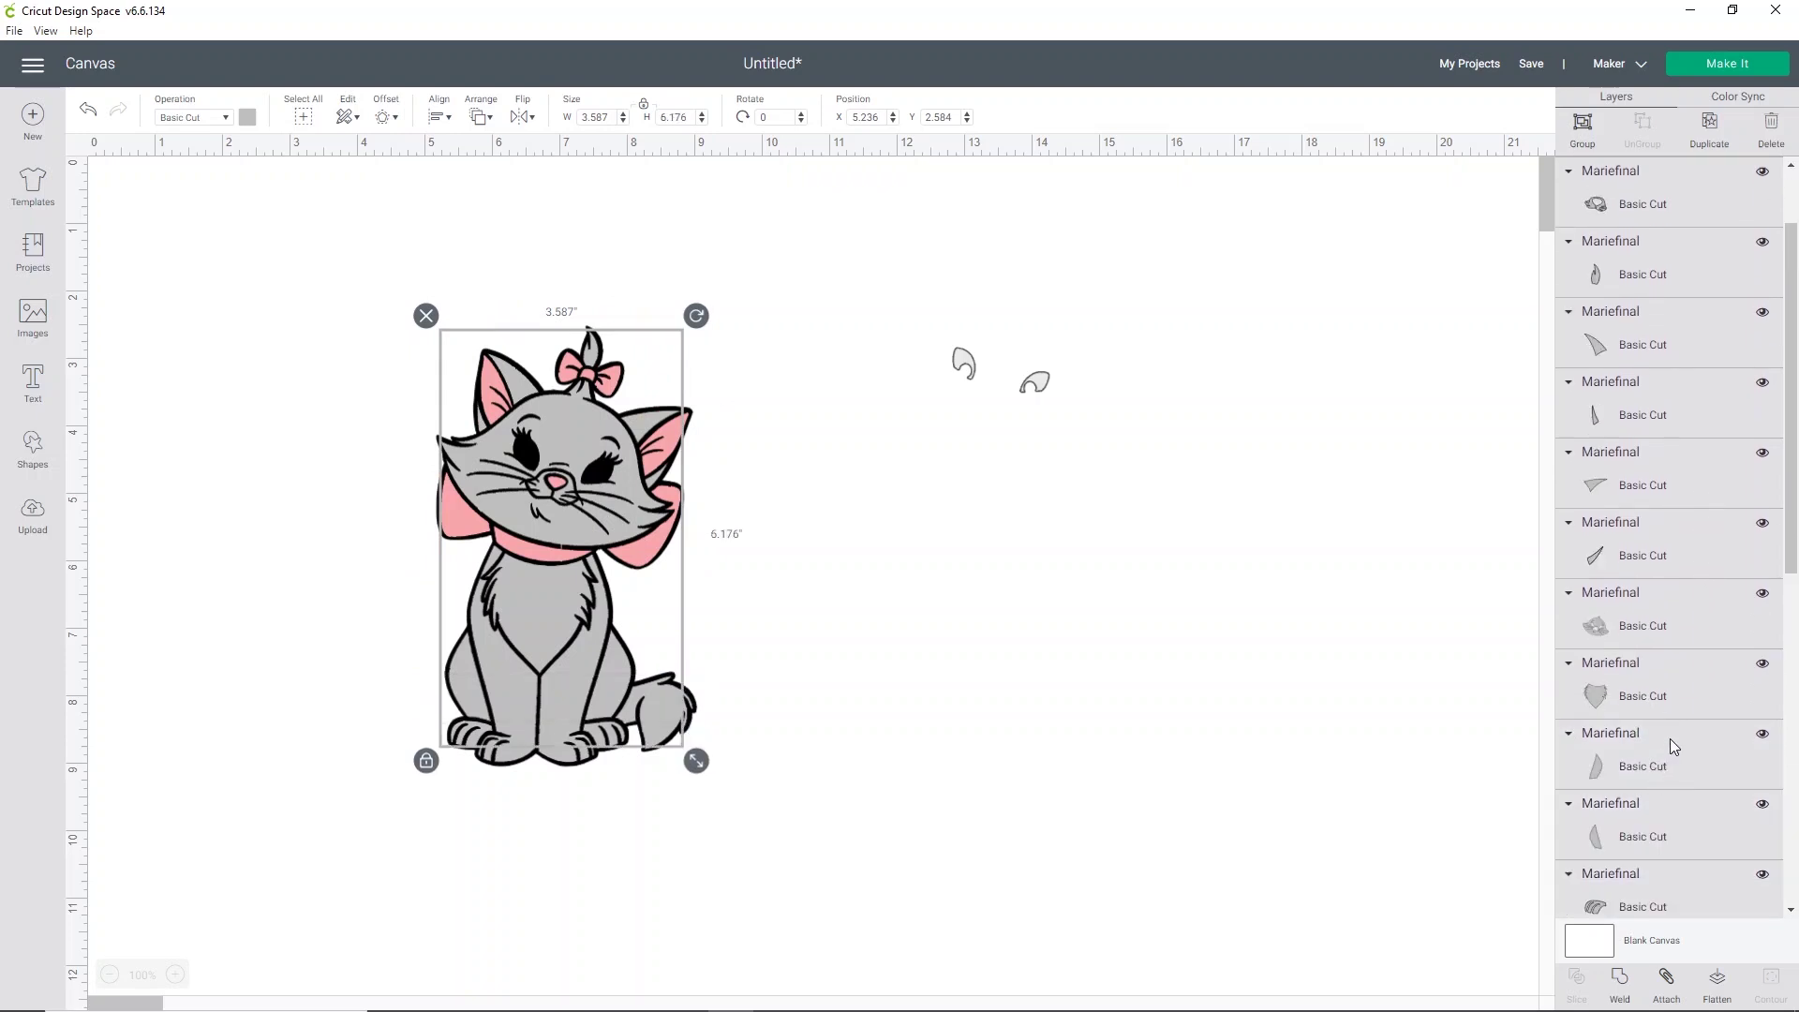
{"action": "scroll", "coordinate": [1670, 738], "scroll_direction": "down", "scroll_amount": 3}
{"action": "left_click", "coordinate": [1609, 525], "text": "shift"}
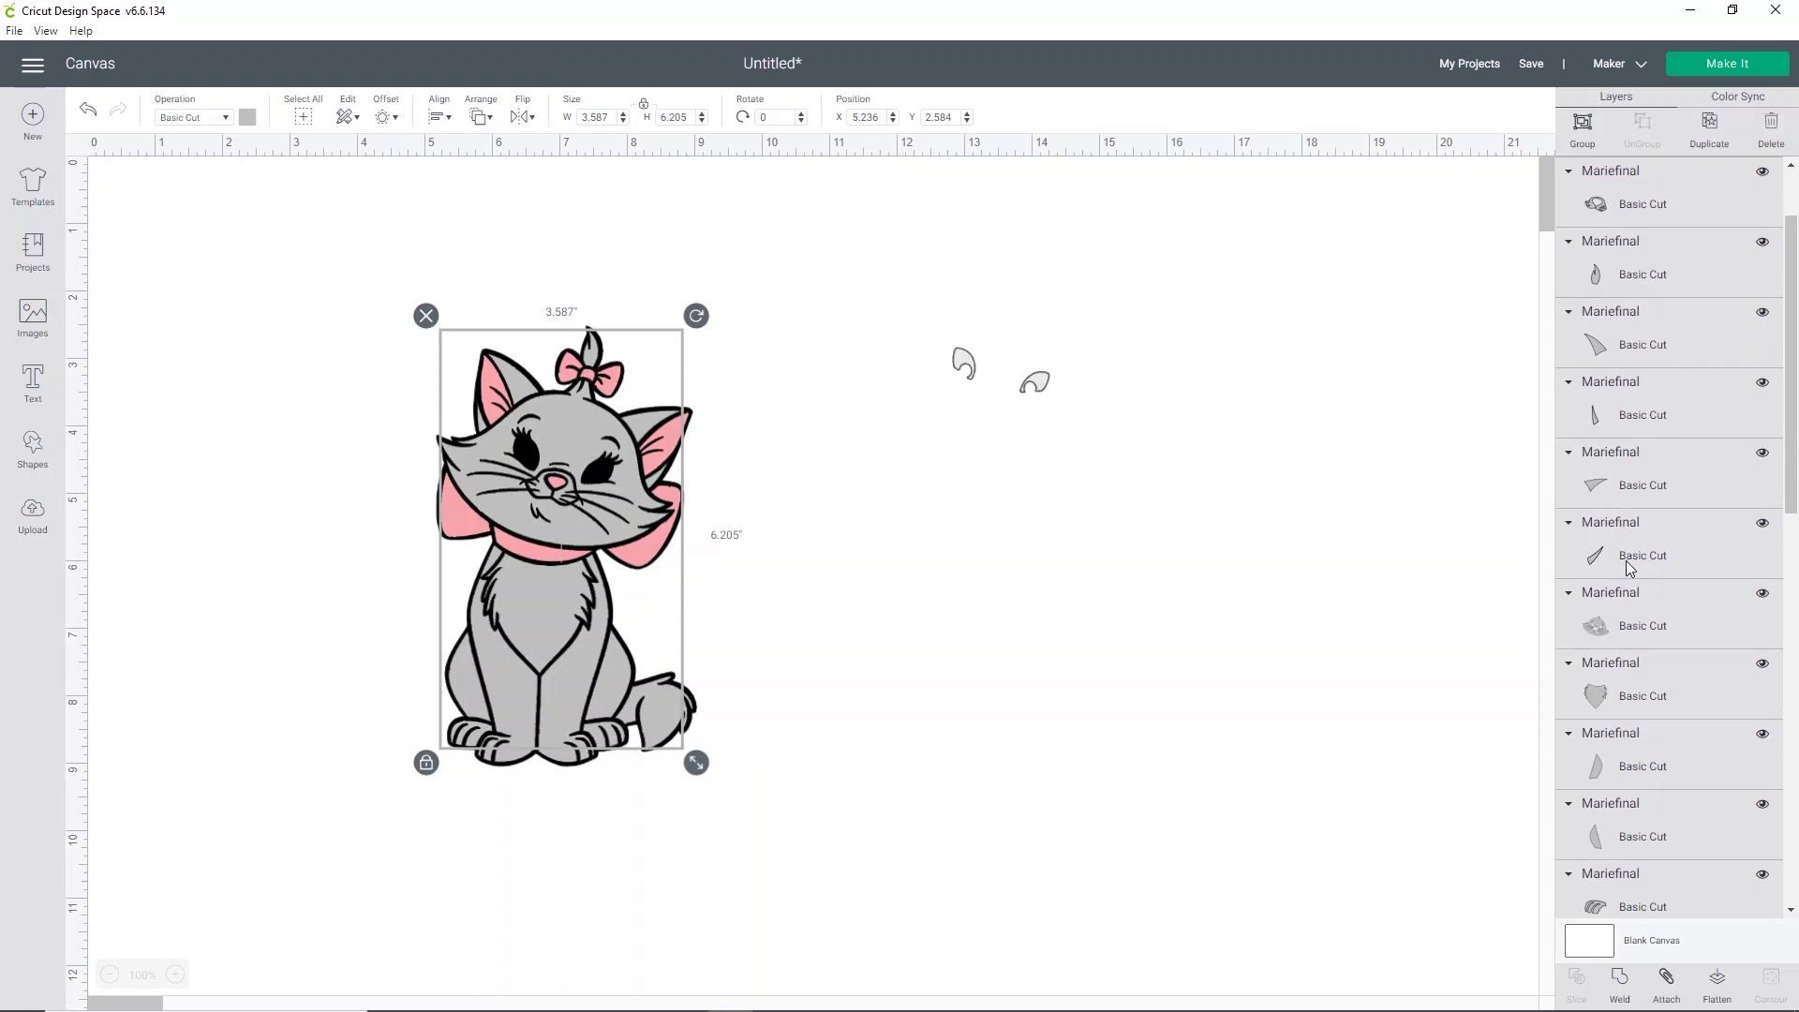
{"action": "scroll", "coordinate": [1627, 560], "scroll_direction": "down", "scroll_amount": 1}
{"action": "scroll", "coordinate": [1644, 525], "scroll_direction": "up", "scroll_amount": 4}
{"action": "left_click", "coordinate": [1639, 501], "text": "shift"}
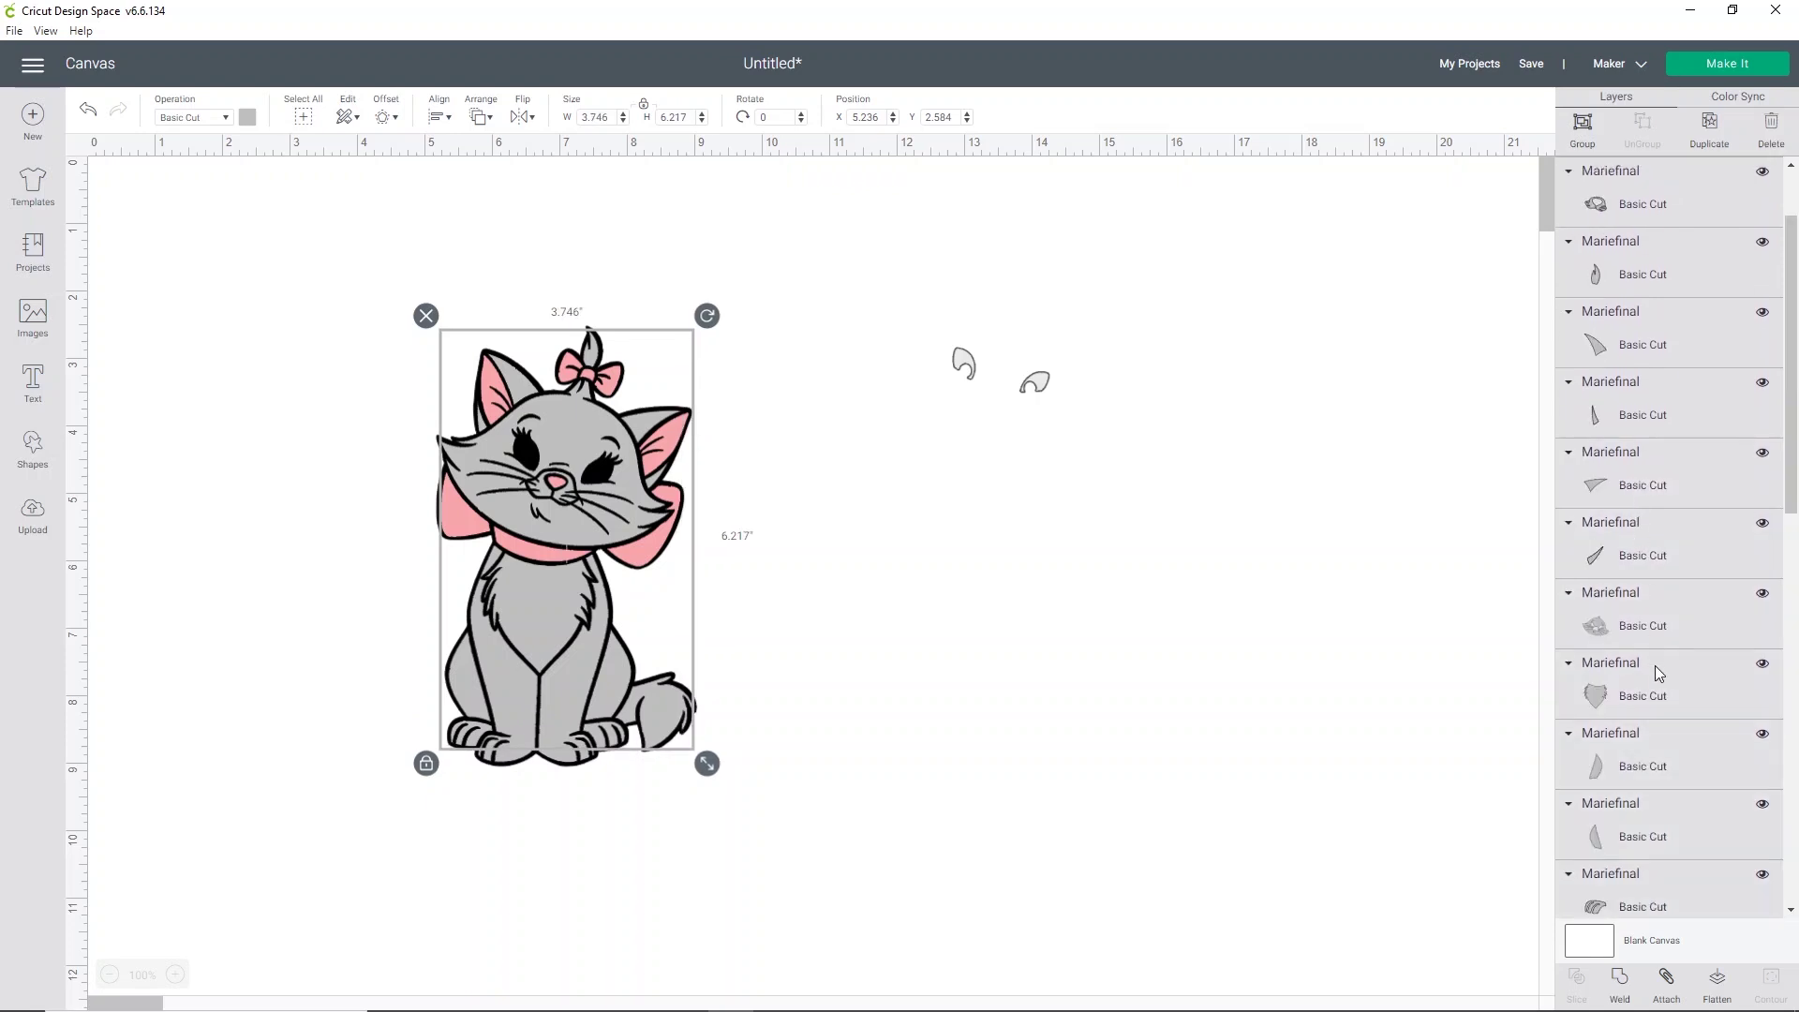
{"action": "scroll", "coordinate": [1653, 656], "scroll_direction": "down", "scroll_amount": 3}
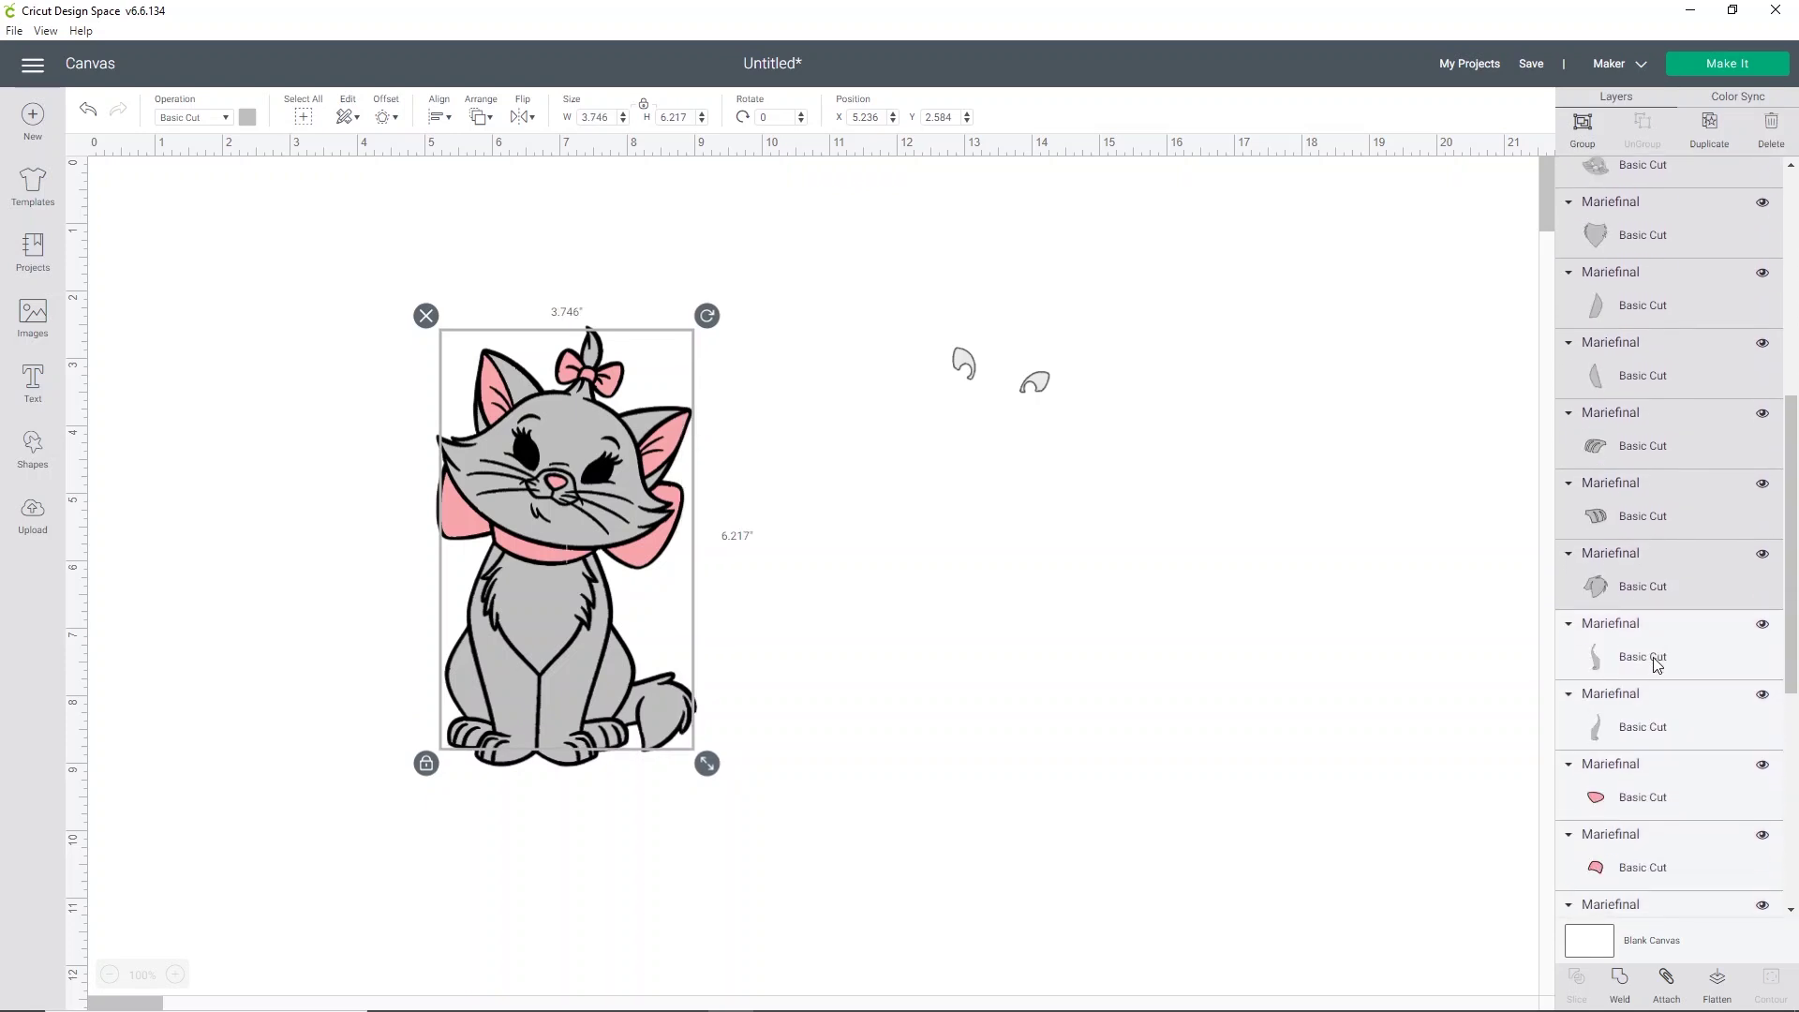
{"action": "left_click", "coordinate": [1635, 609], "text": "shift"}
{"action": "scroll", "coordinate": [1619, 573], "scroll_direction": "up", "scroll_amount": 3}
{"action": "scroll", "coordinate": [1618, 571], "scroll_direction": "down", "scroll_amount": 7}
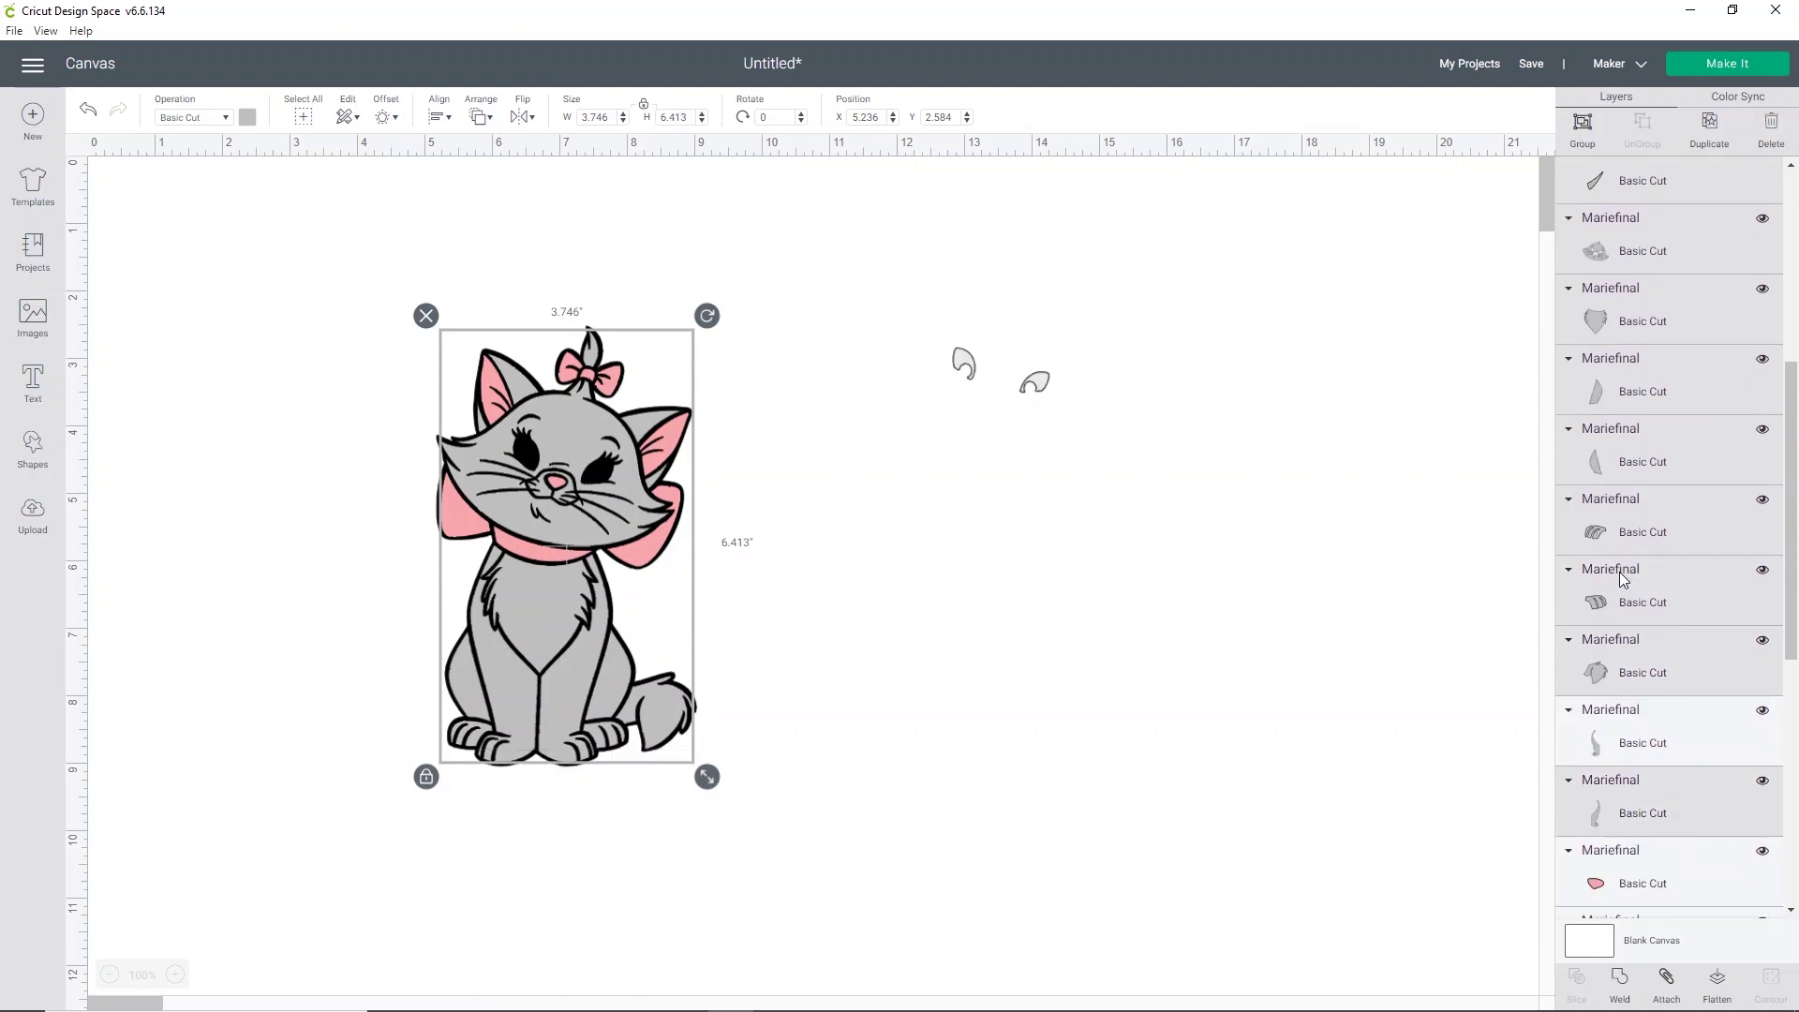
{"action": "left_click", "coordinate": [1639, 472], "text": "shift"}
{"action": "scroll", "coordinate": [1689, 560], "scroll_direction": "up", "scroll_amount": 6}
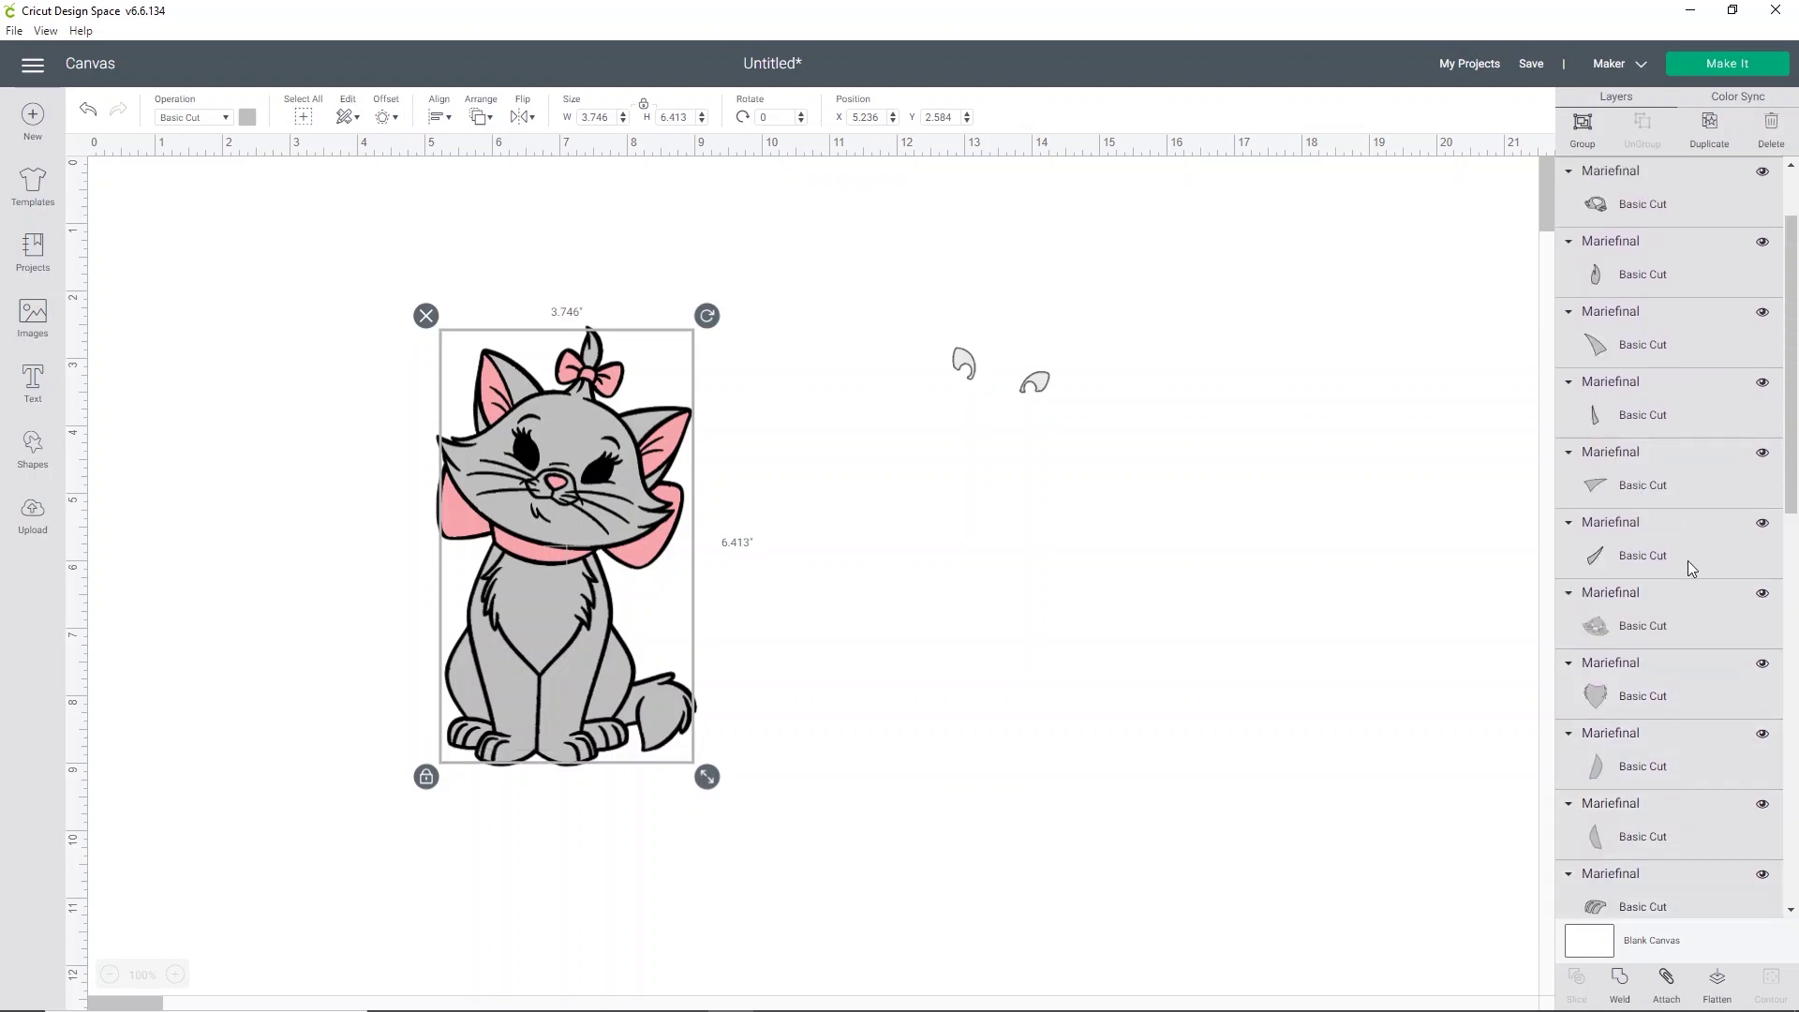
{"action": "scroll", "coordinate": [1683, 581], "scroll_direction": "down", "scroll_amount": 7}
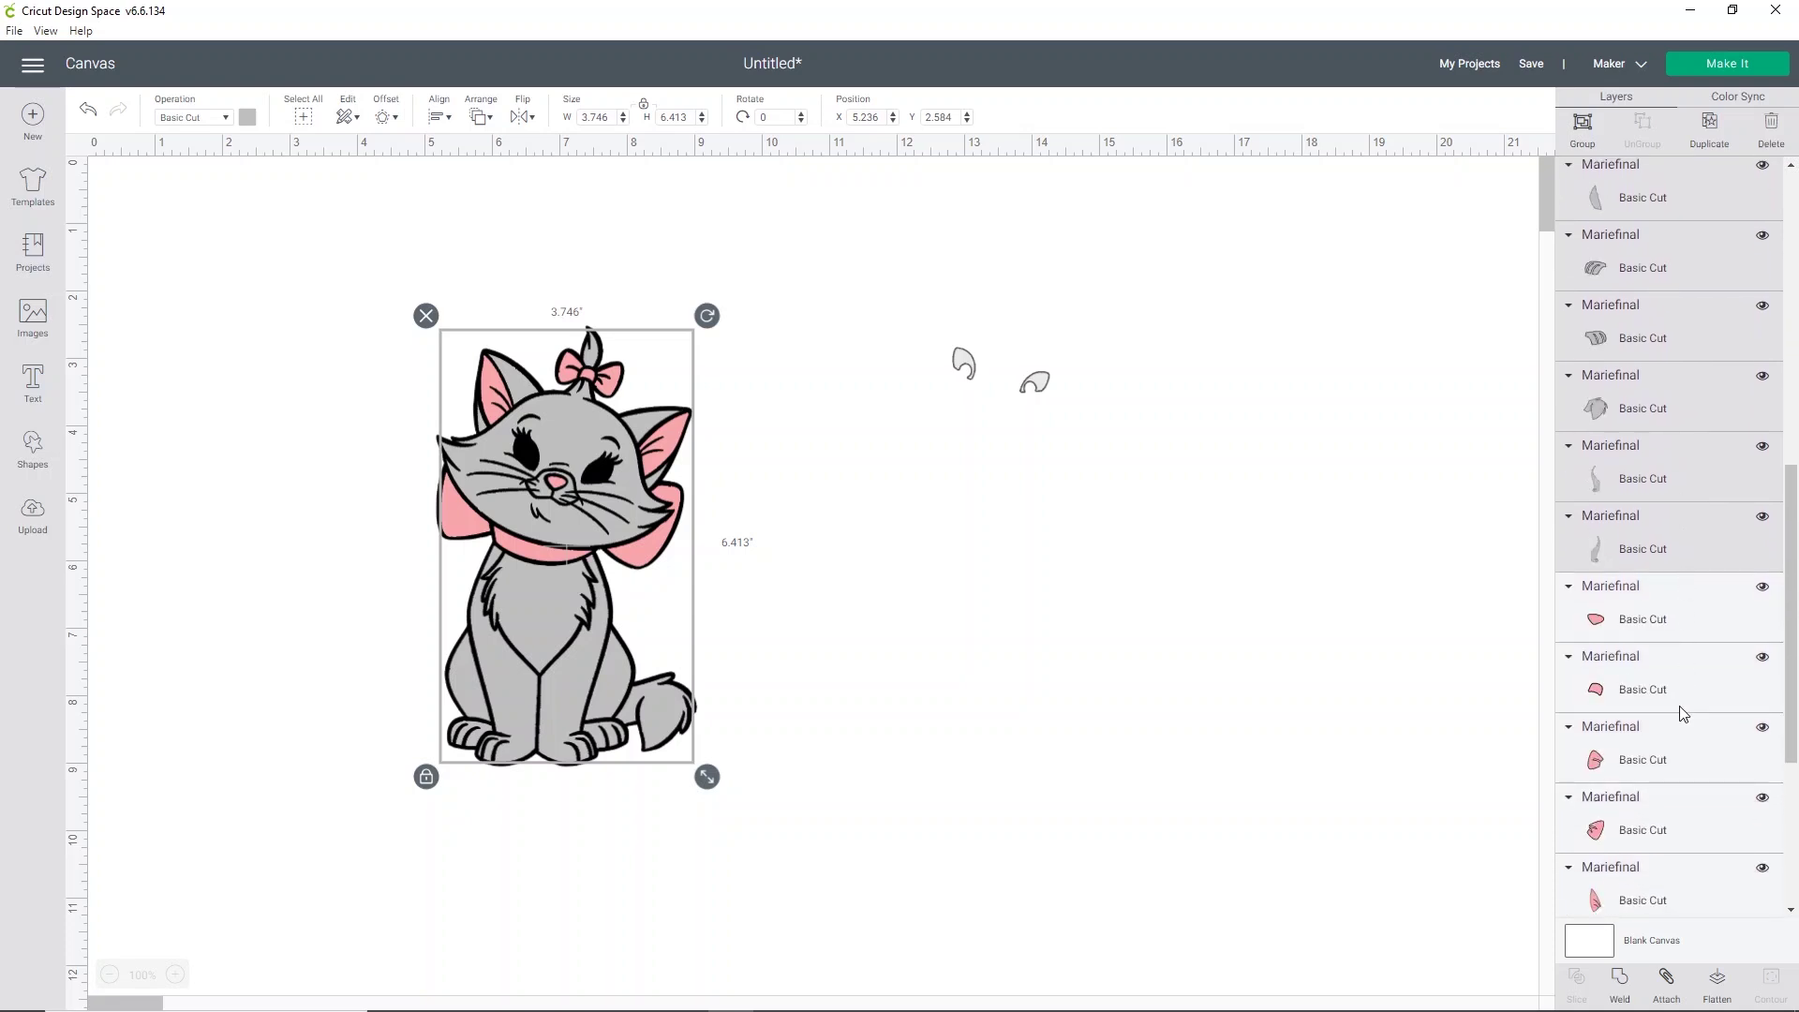
{"action": "left_click", "coordinate": [1616, 984]}
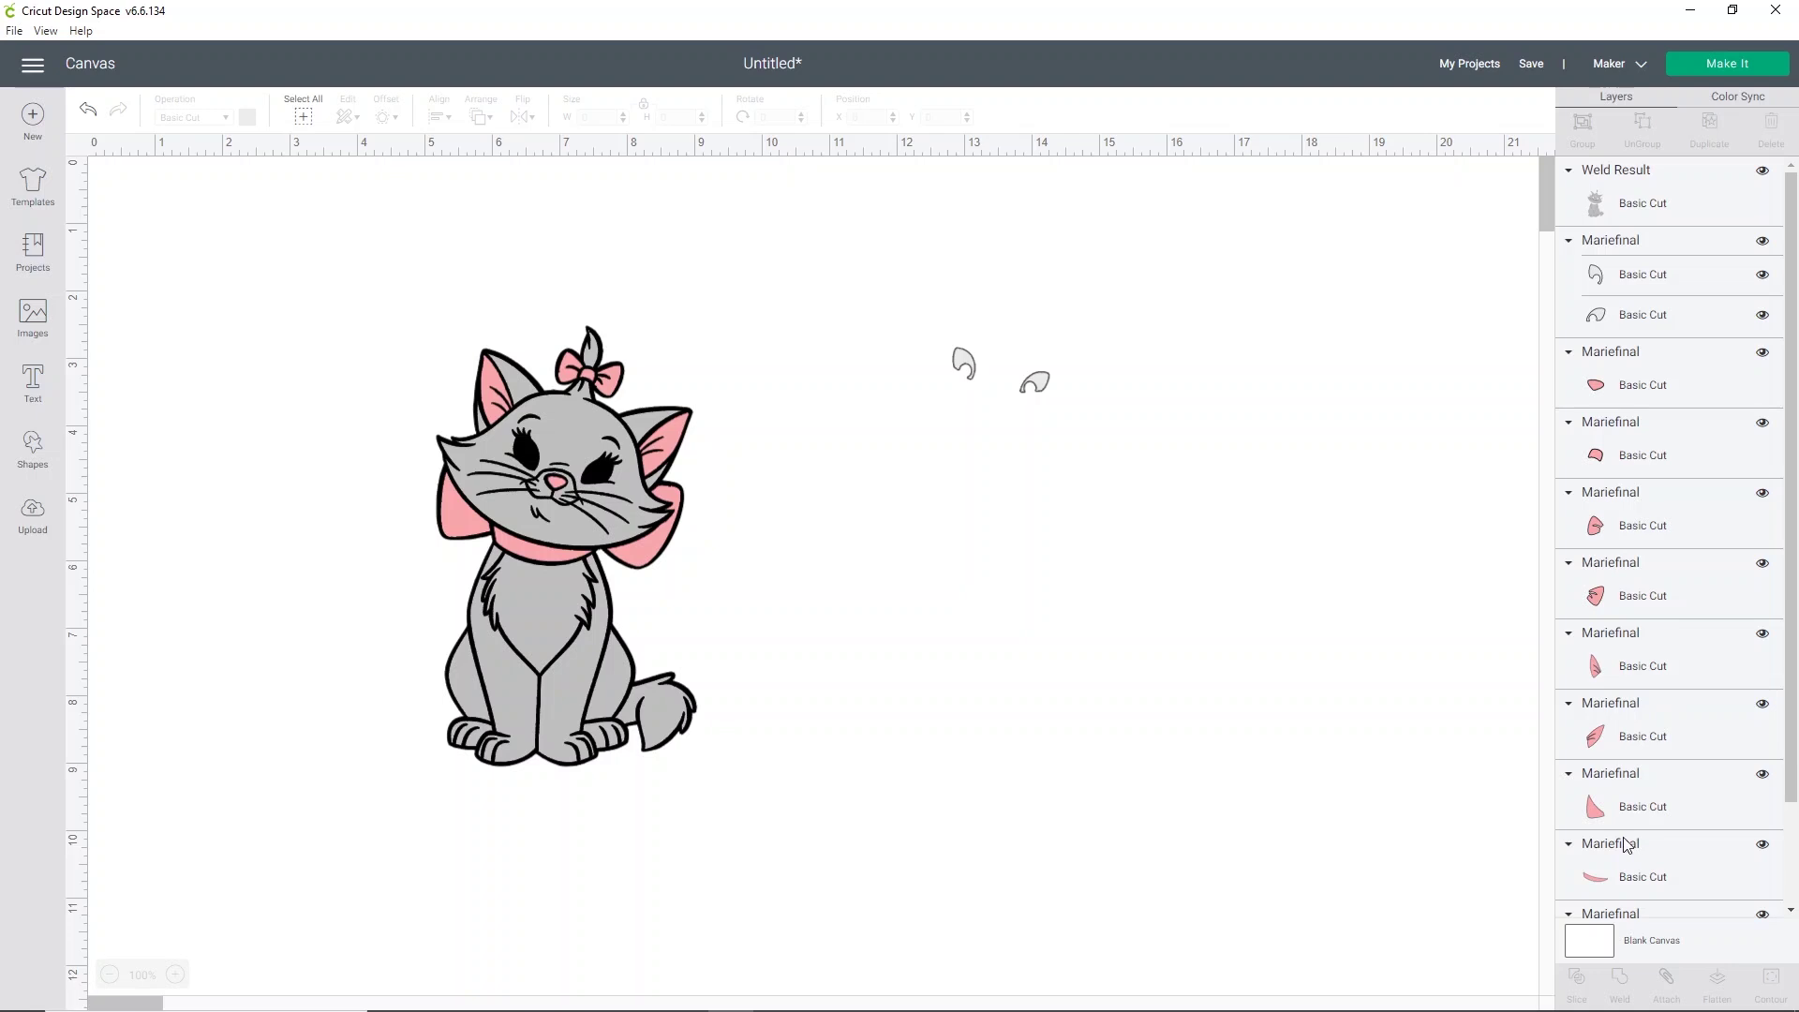
- Select the pink pieces from the nose through the collar strip and weld them into one layer
{"action": "left_click", "coordinate": [1630, 387]}
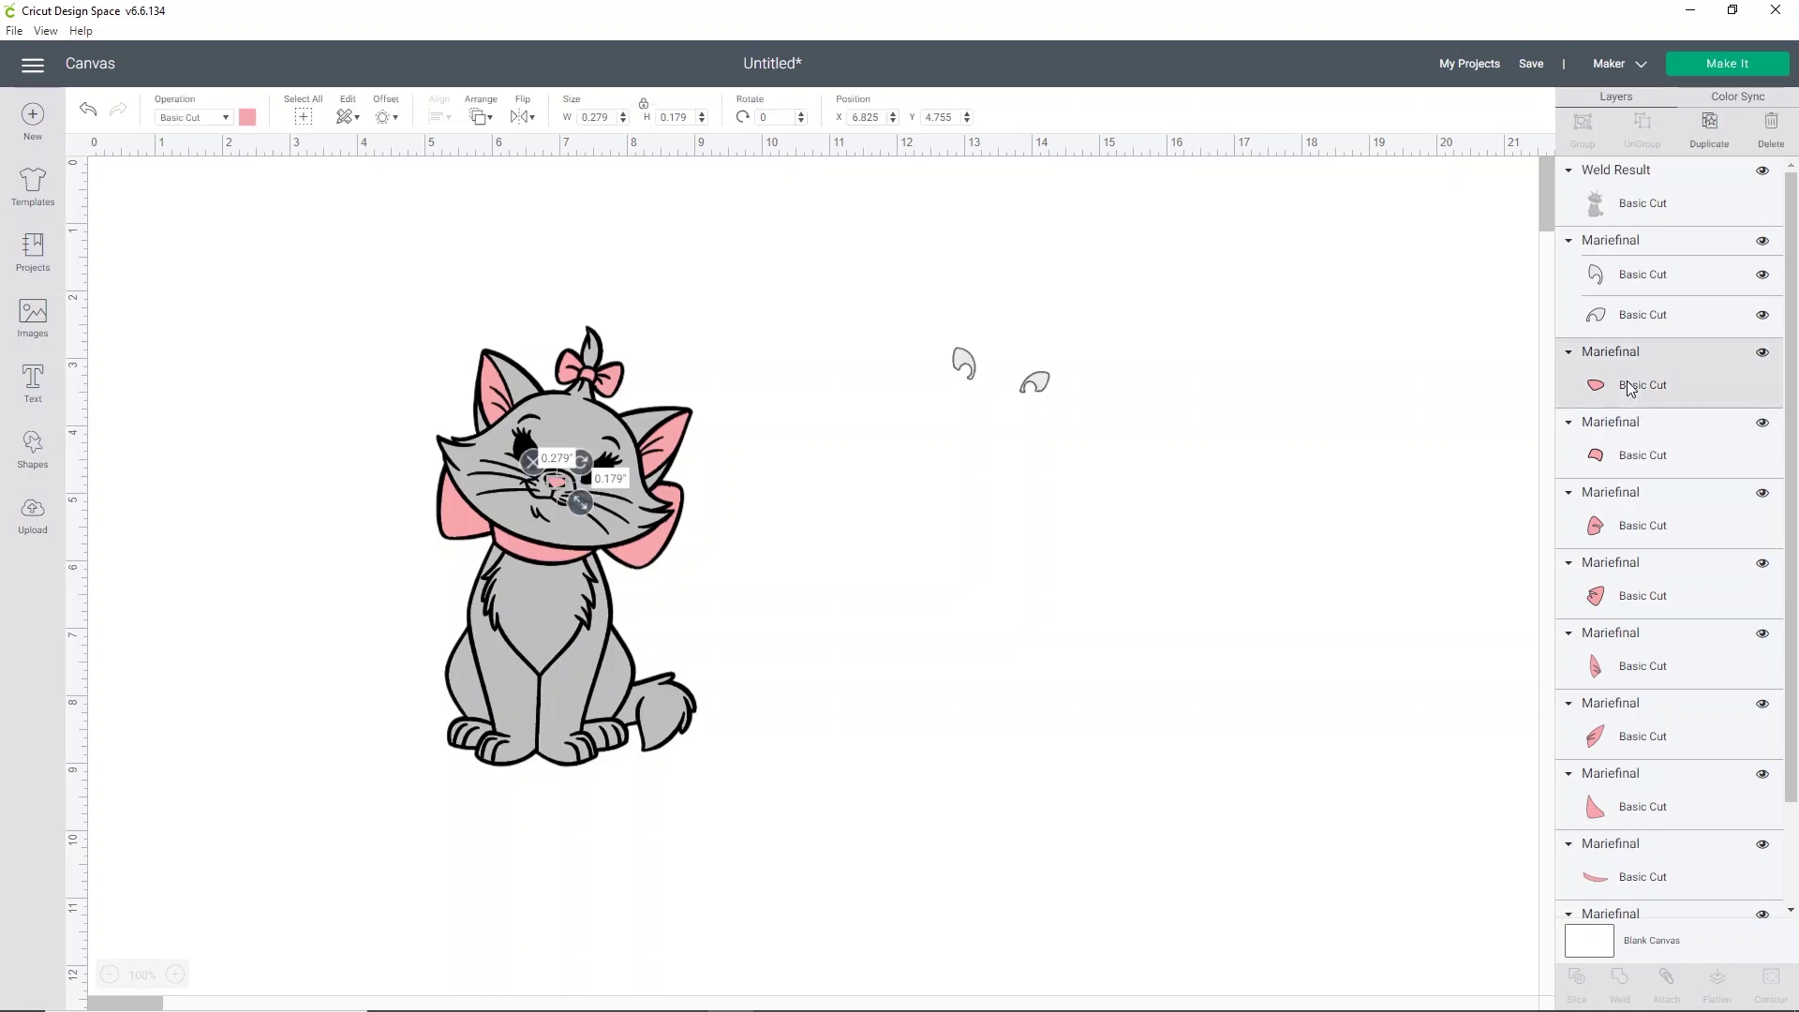
{"action": "left_click", "coordinate": [1626, 449], "text": "shift"}
{"action": "left_click", "coordinate": [1624, 524], "text": "shift"}
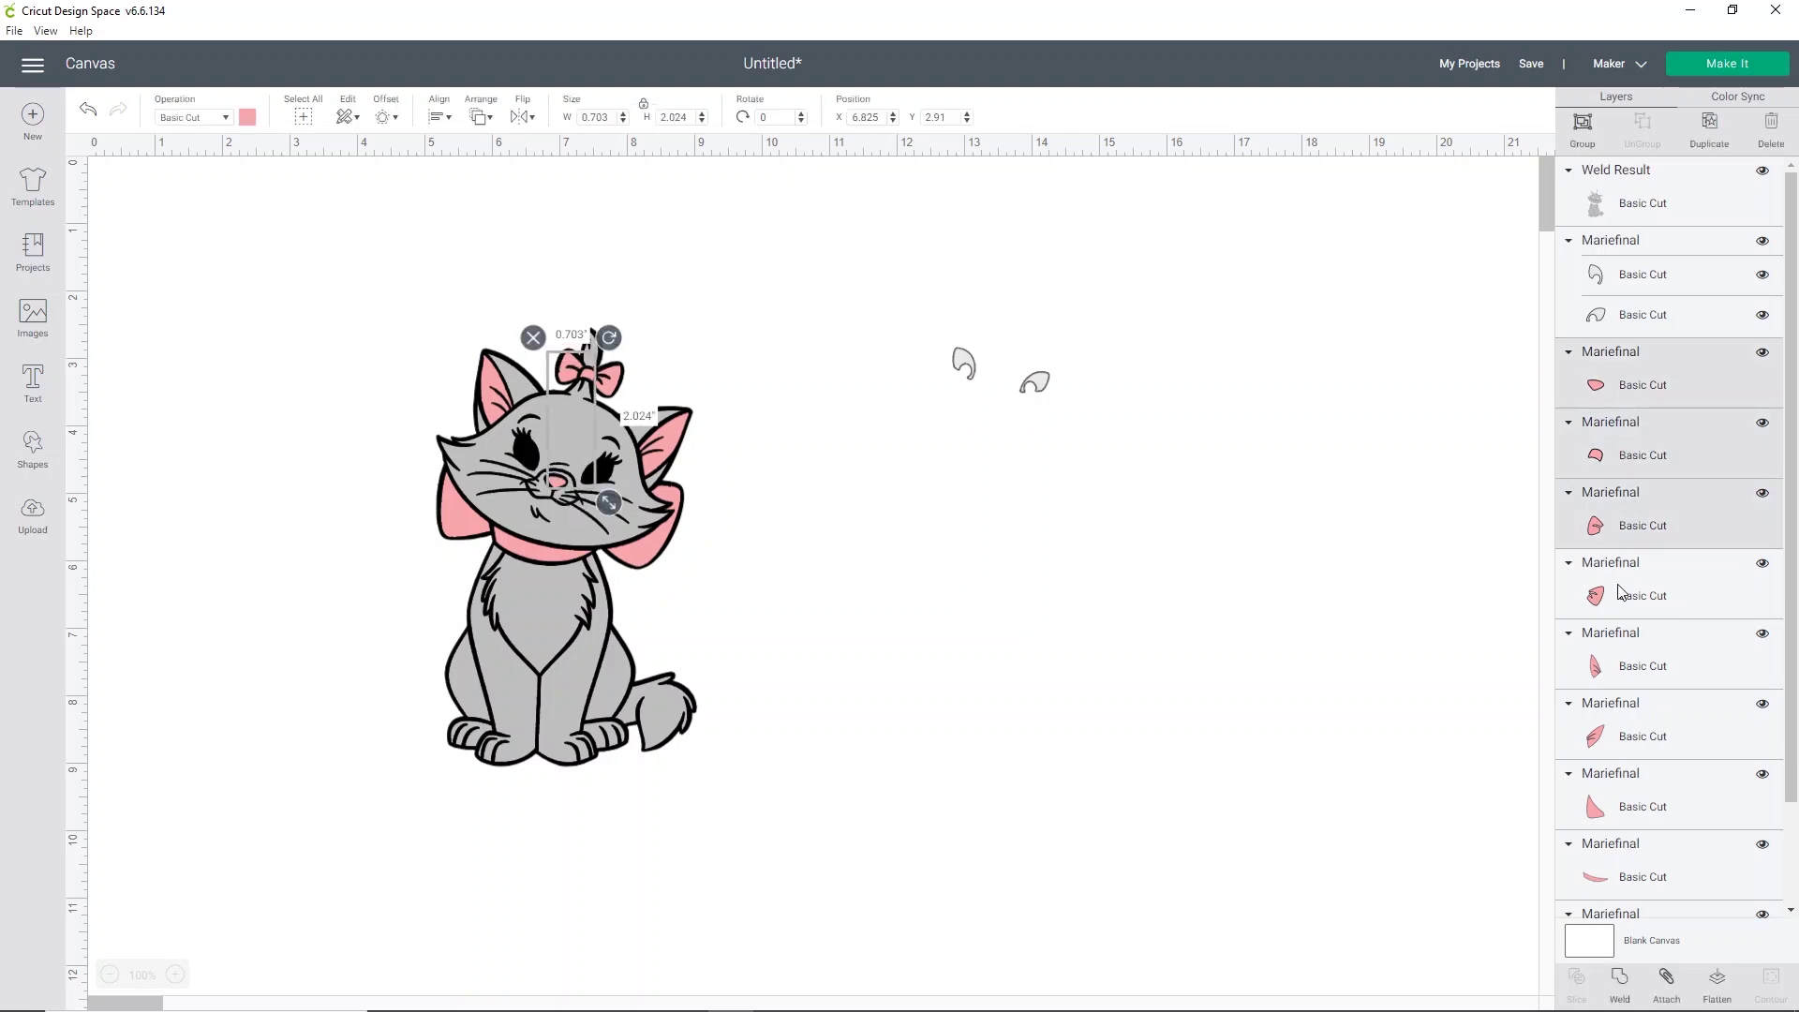
{"action": "left_click", "coordinate": [1623, 592], "text": "shift"}
{"action": "left_click", "coordinate": [1628, 677], "text": "shift"}
{"action": "left_click", "coordinate": [1621, 730], "text": "shift"}
{"action": "left_click", "coordinate": [1624, 798], "text": "shift"}
{"action": "left_click", "coordinate": [1632, 876], "text": "shift"}
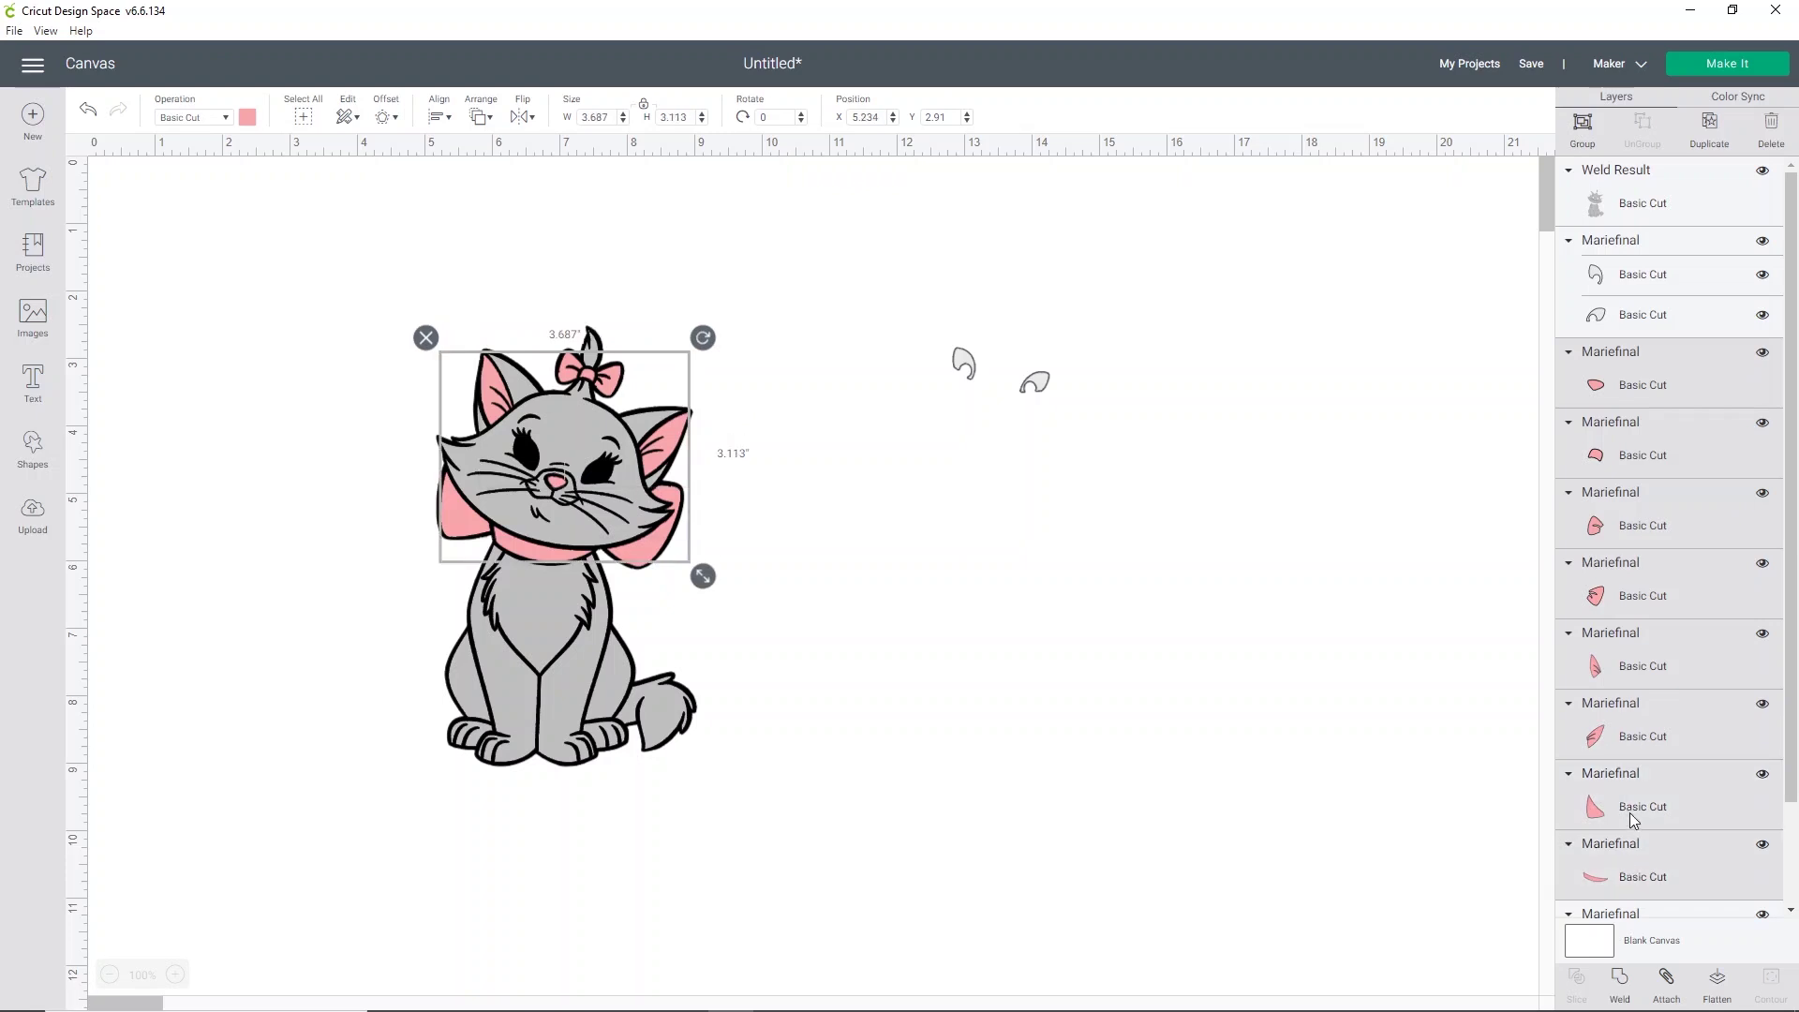
{"action": "left_click", "coordinate": [1625, 998]}
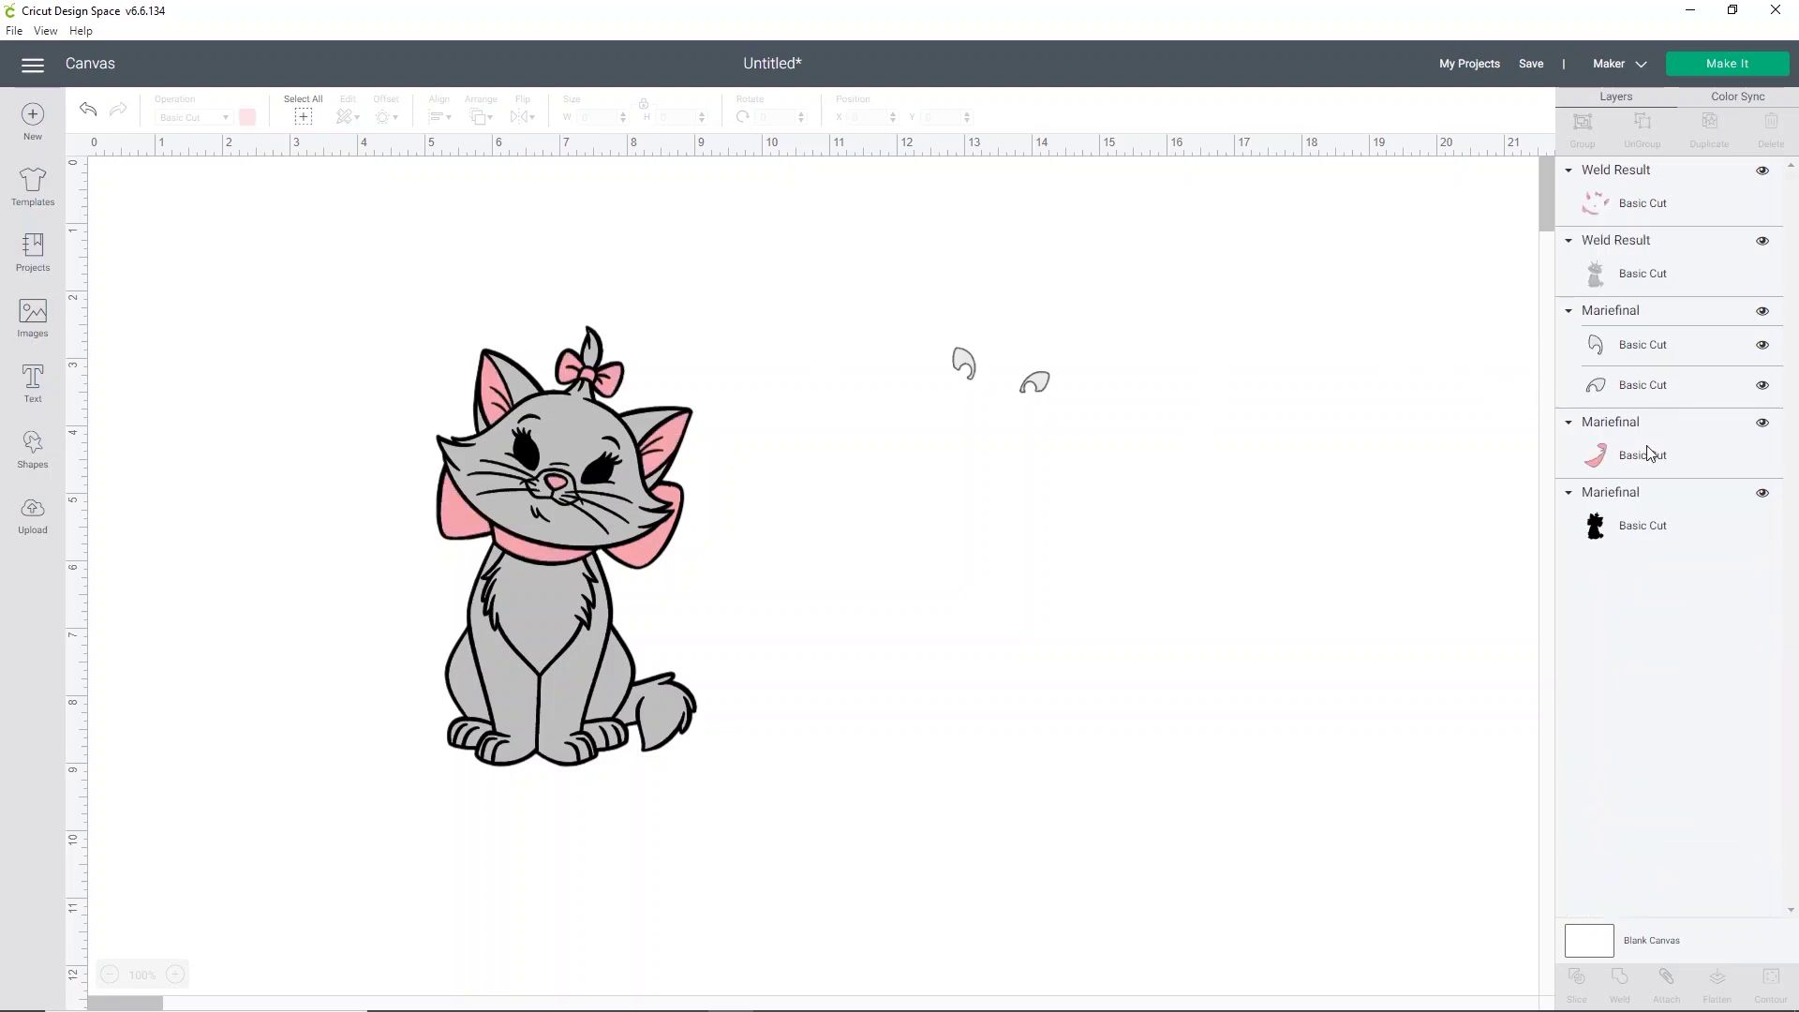
- Weld the remaining pink neck bow piece to the welded pink layer
{"action": "left_click", "coordinate": [1648, 453]}
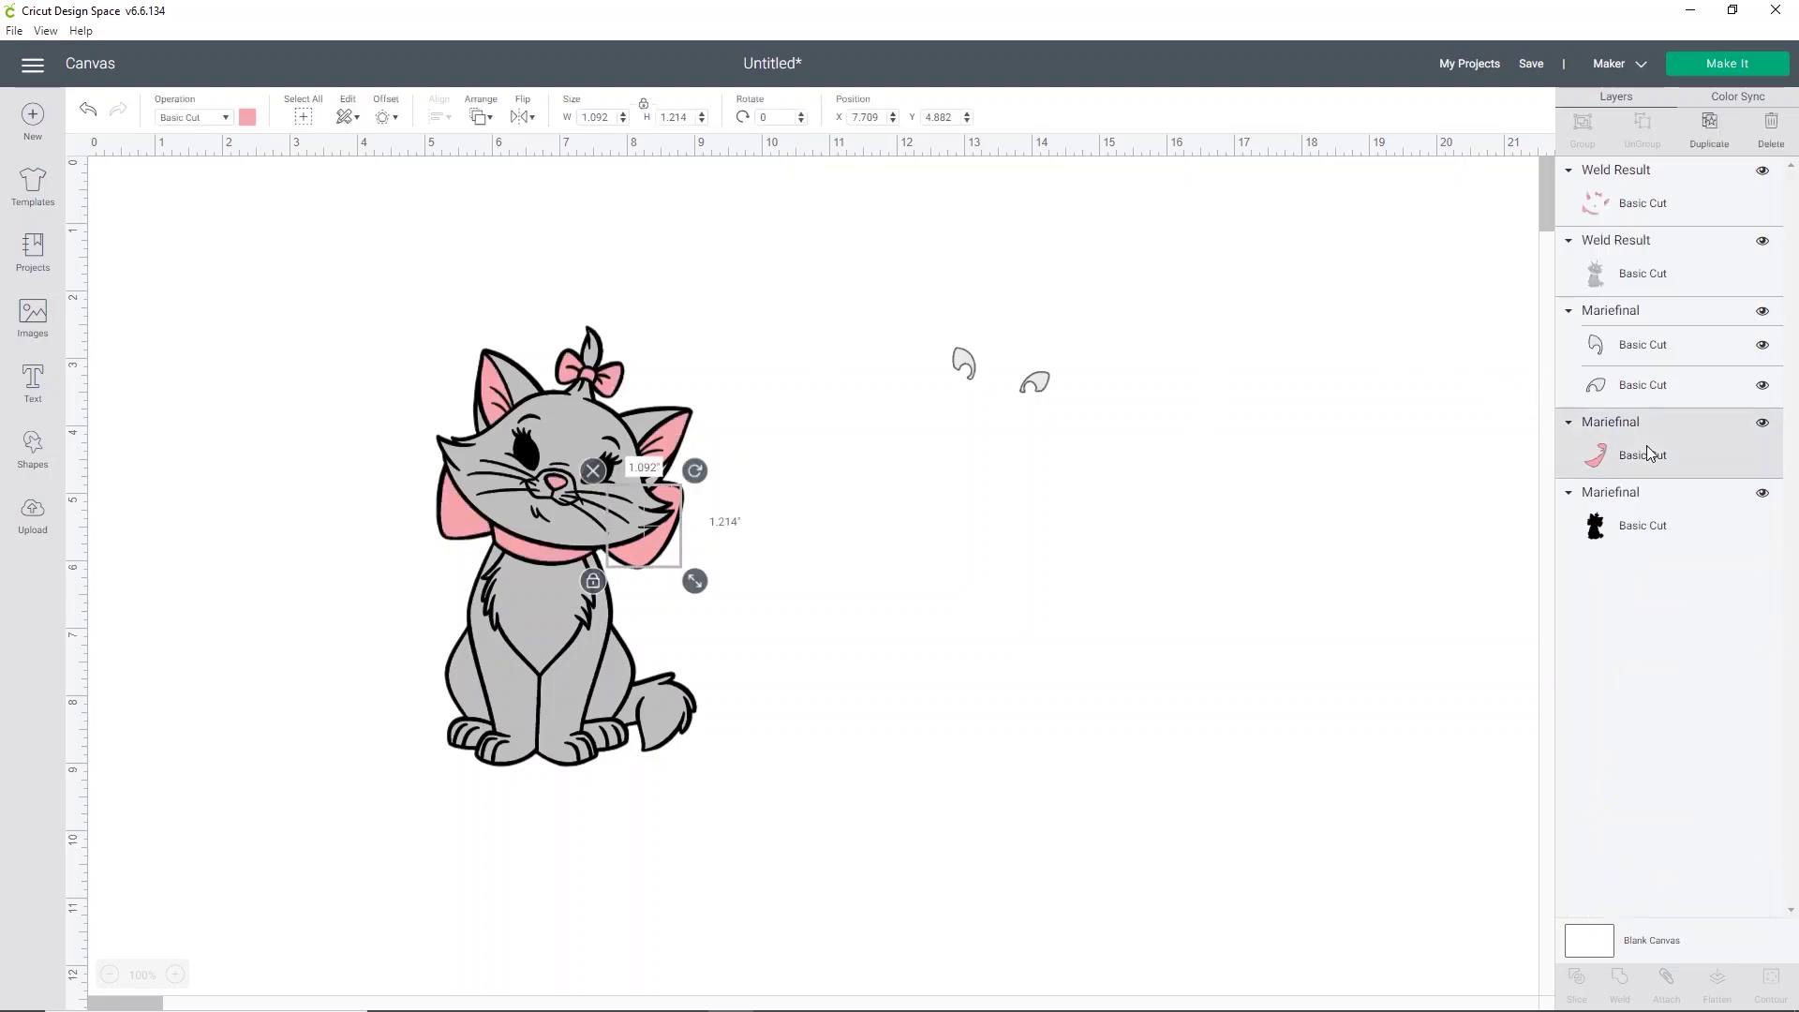
{"action": "left_click", "coordinate": [1644, 201]}
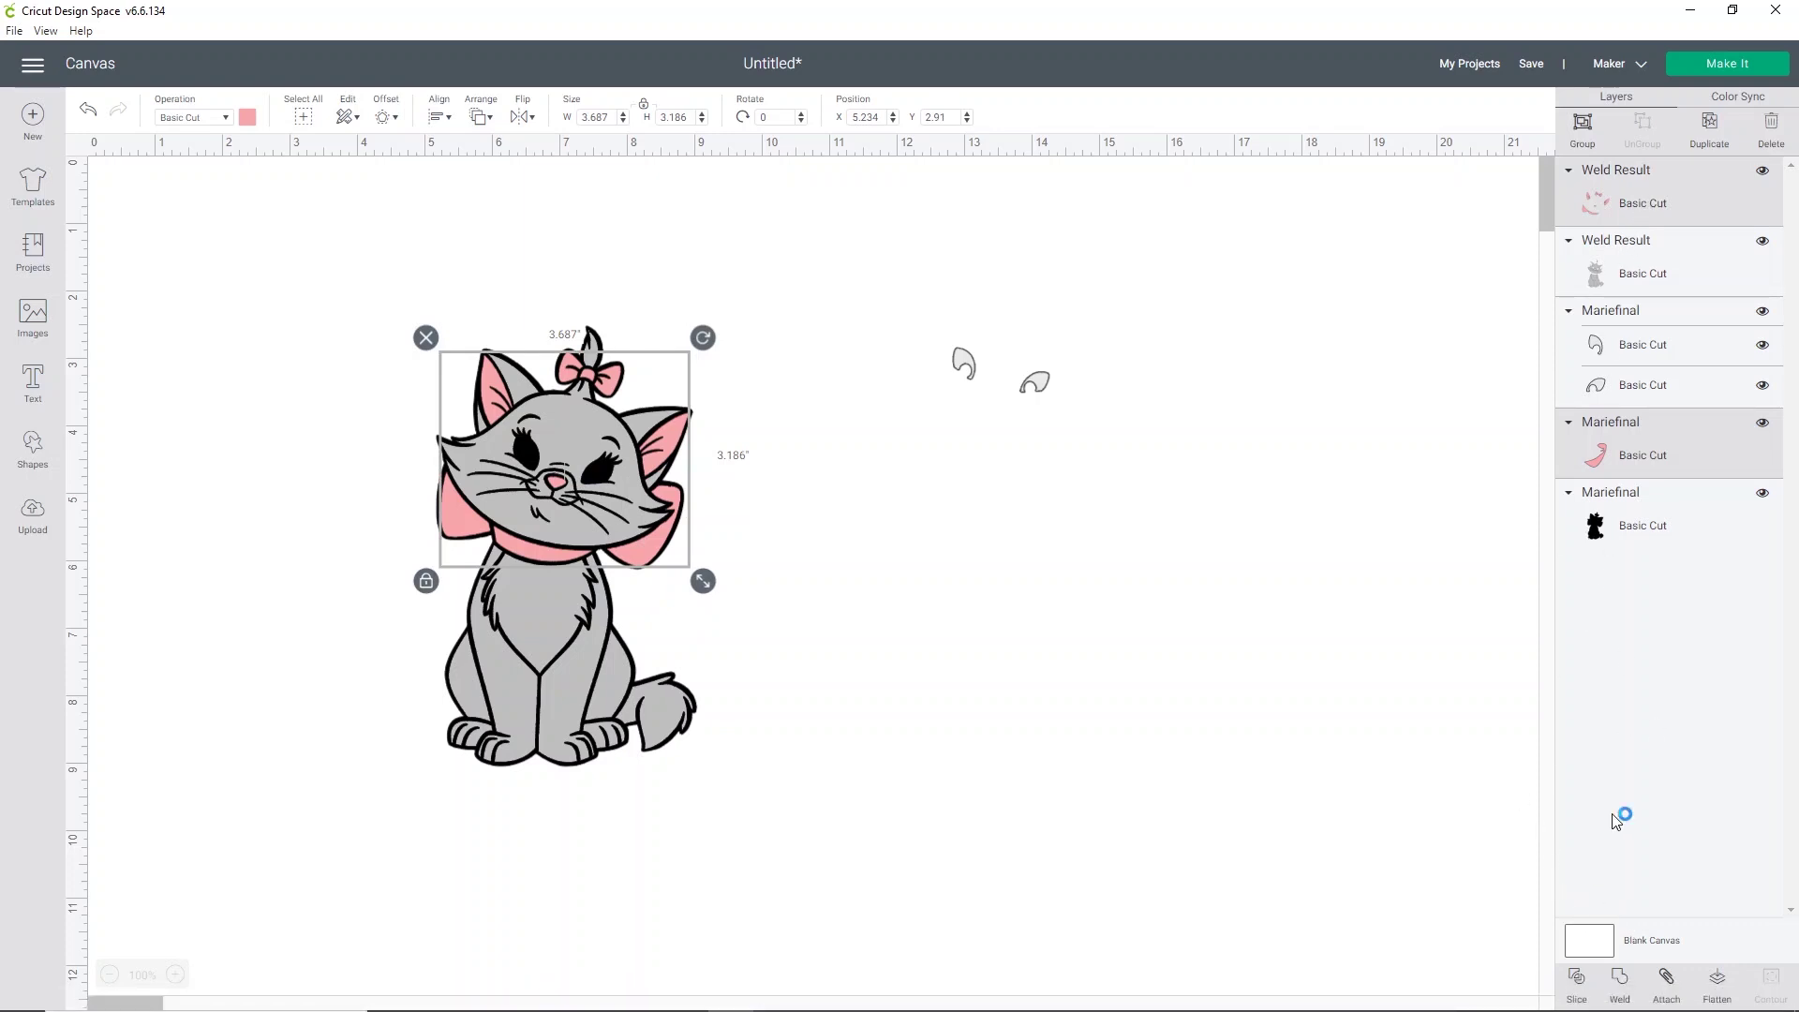
{"action": "left_click", "coordinate": [1619, 979]}
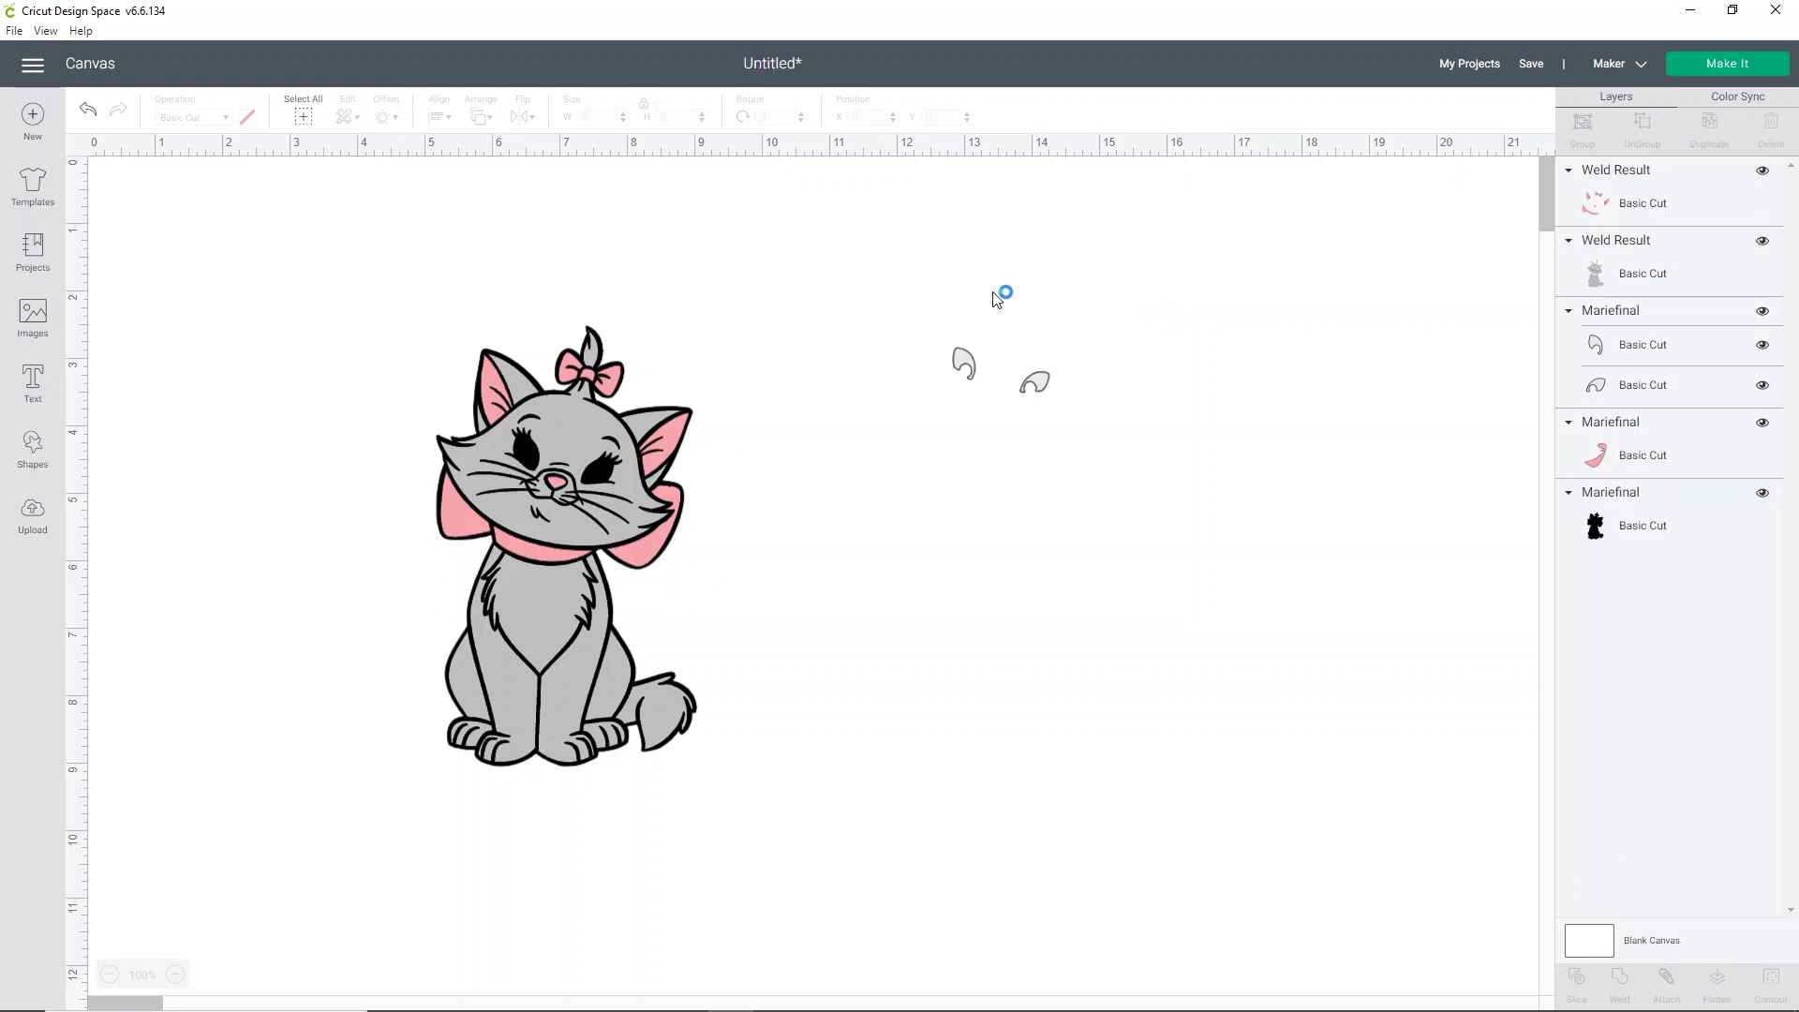
- Place the white eyes back in the cat's eye openings and attach the two pieces together
{"action": "left_click", "coordinate": [1626, 320]}
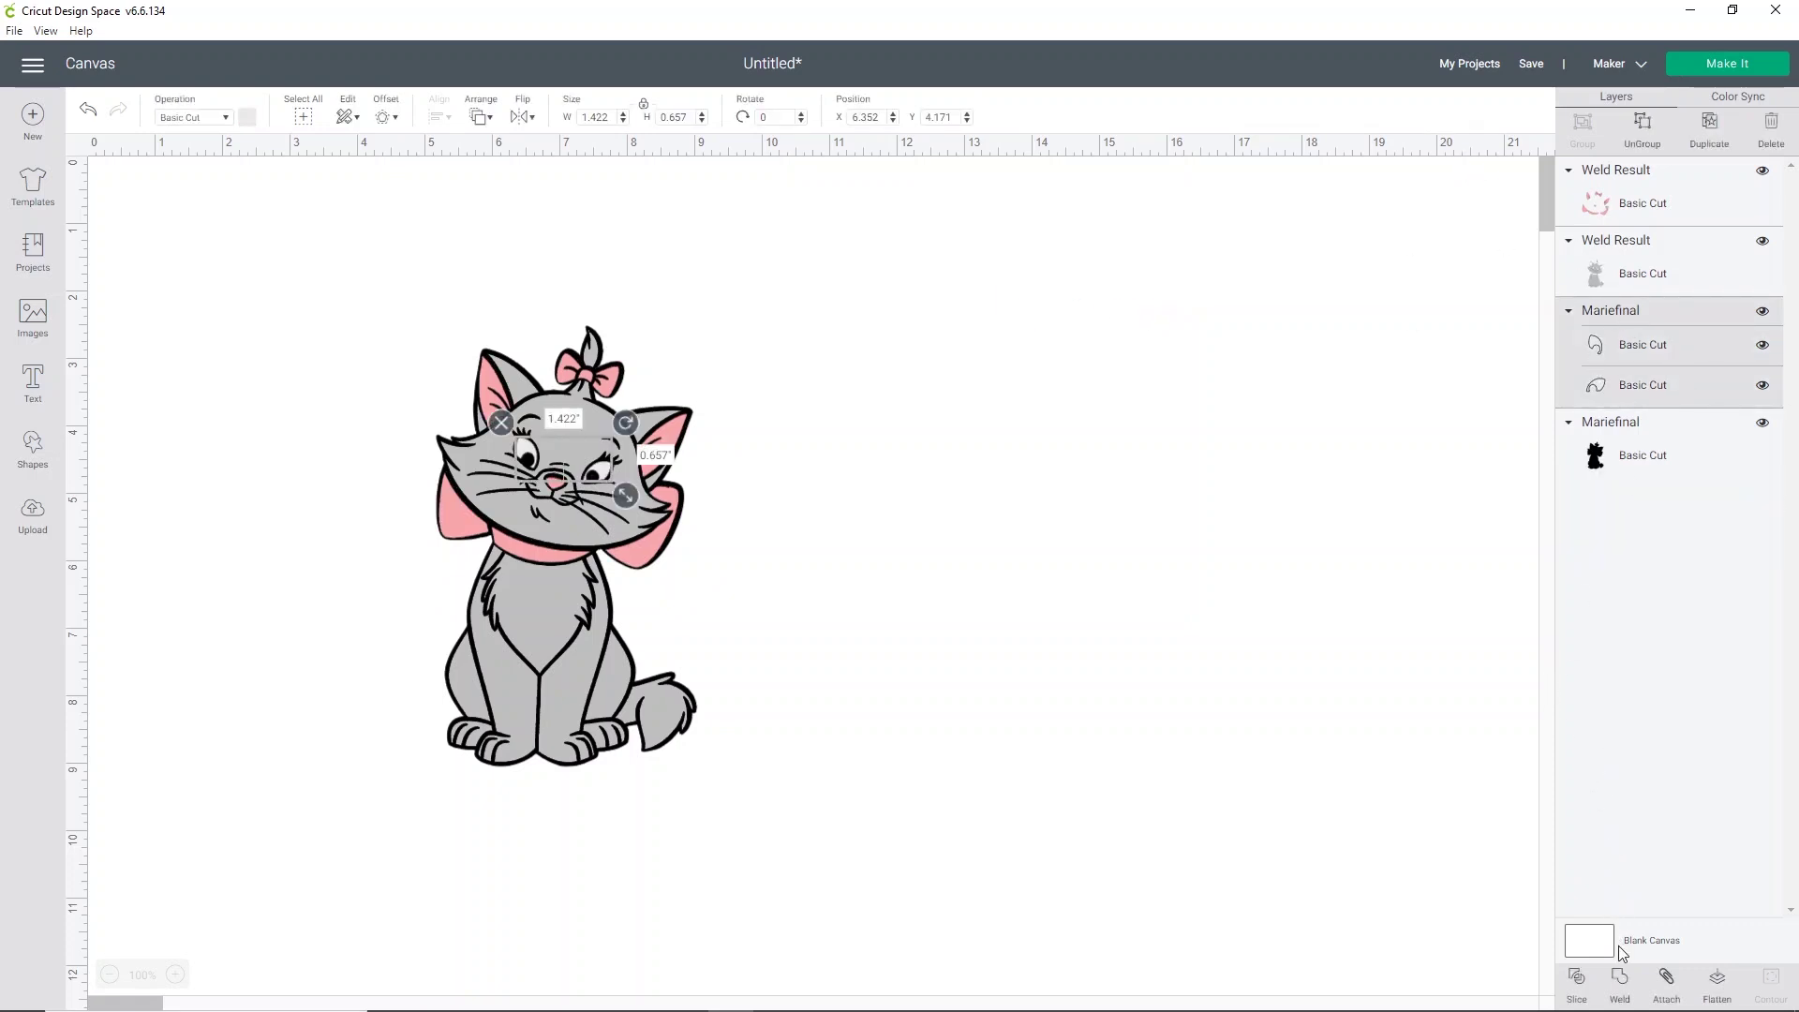
{"action": "left_click", "coordinate": [1665, 979]}
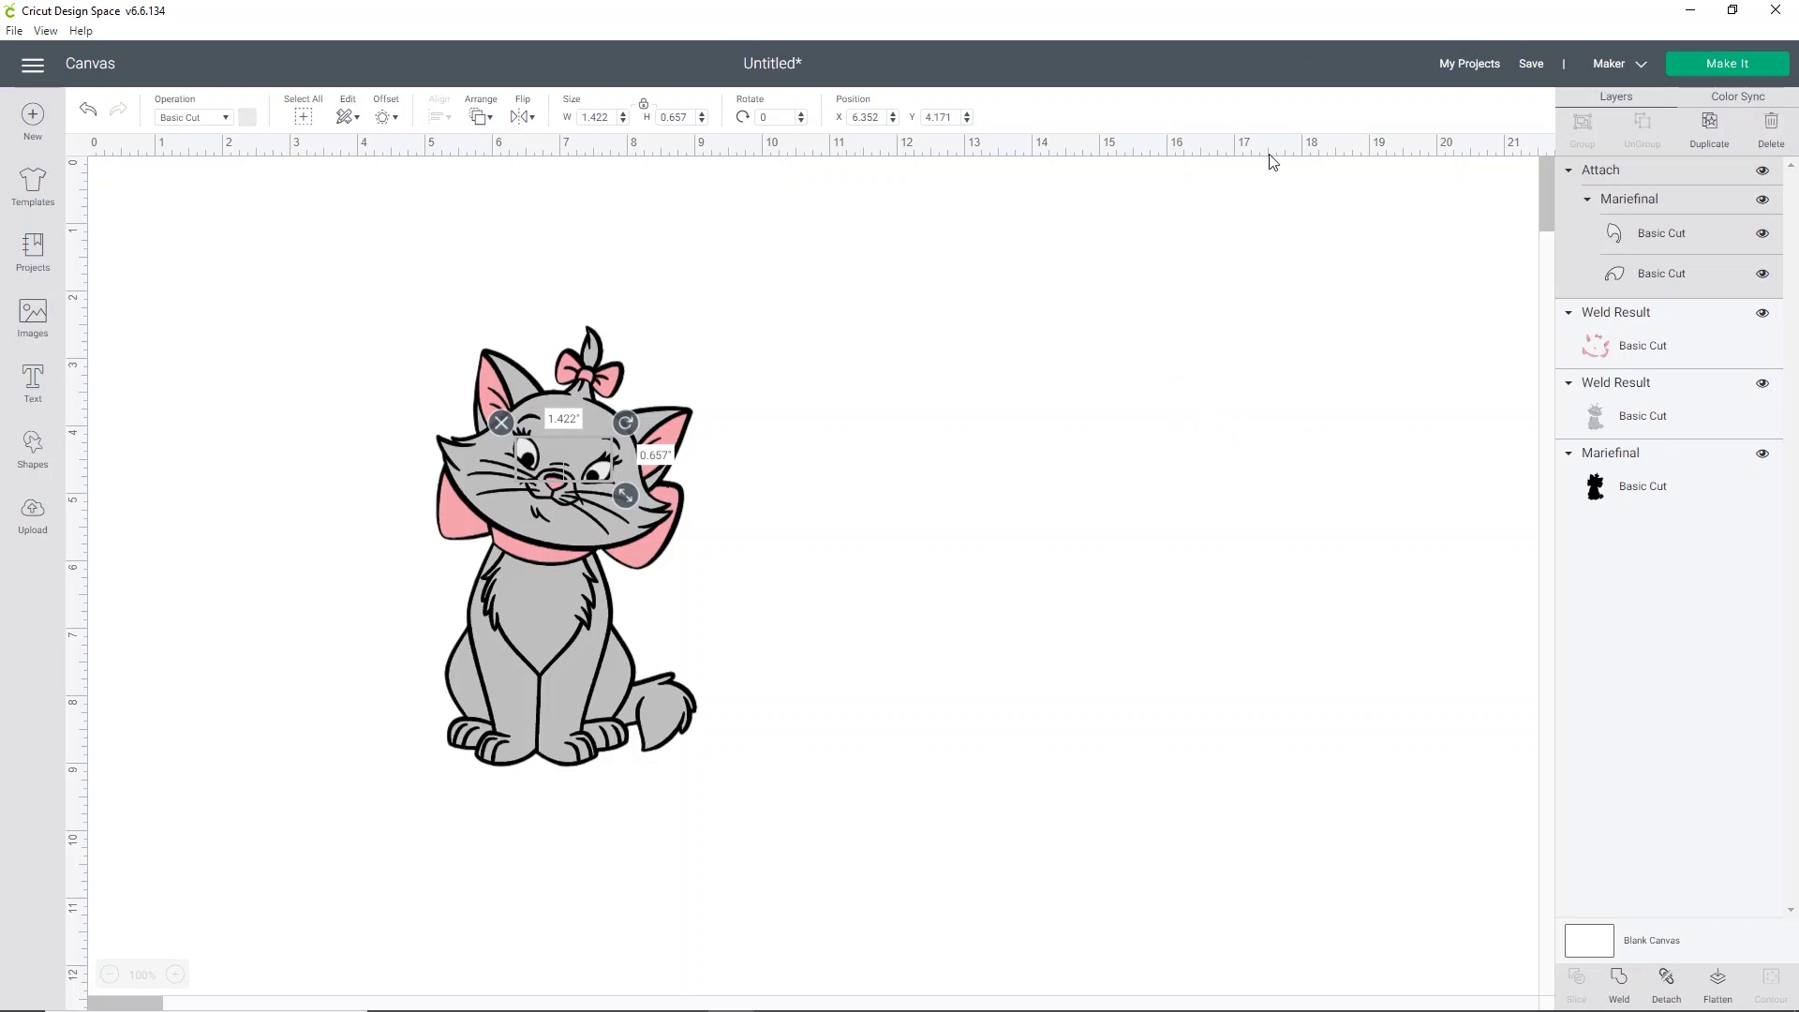
- Preview the grey, white, black and pink cutting mats and return to the canvas
{"action": "left_click", "coordinate": [1719, 77]}
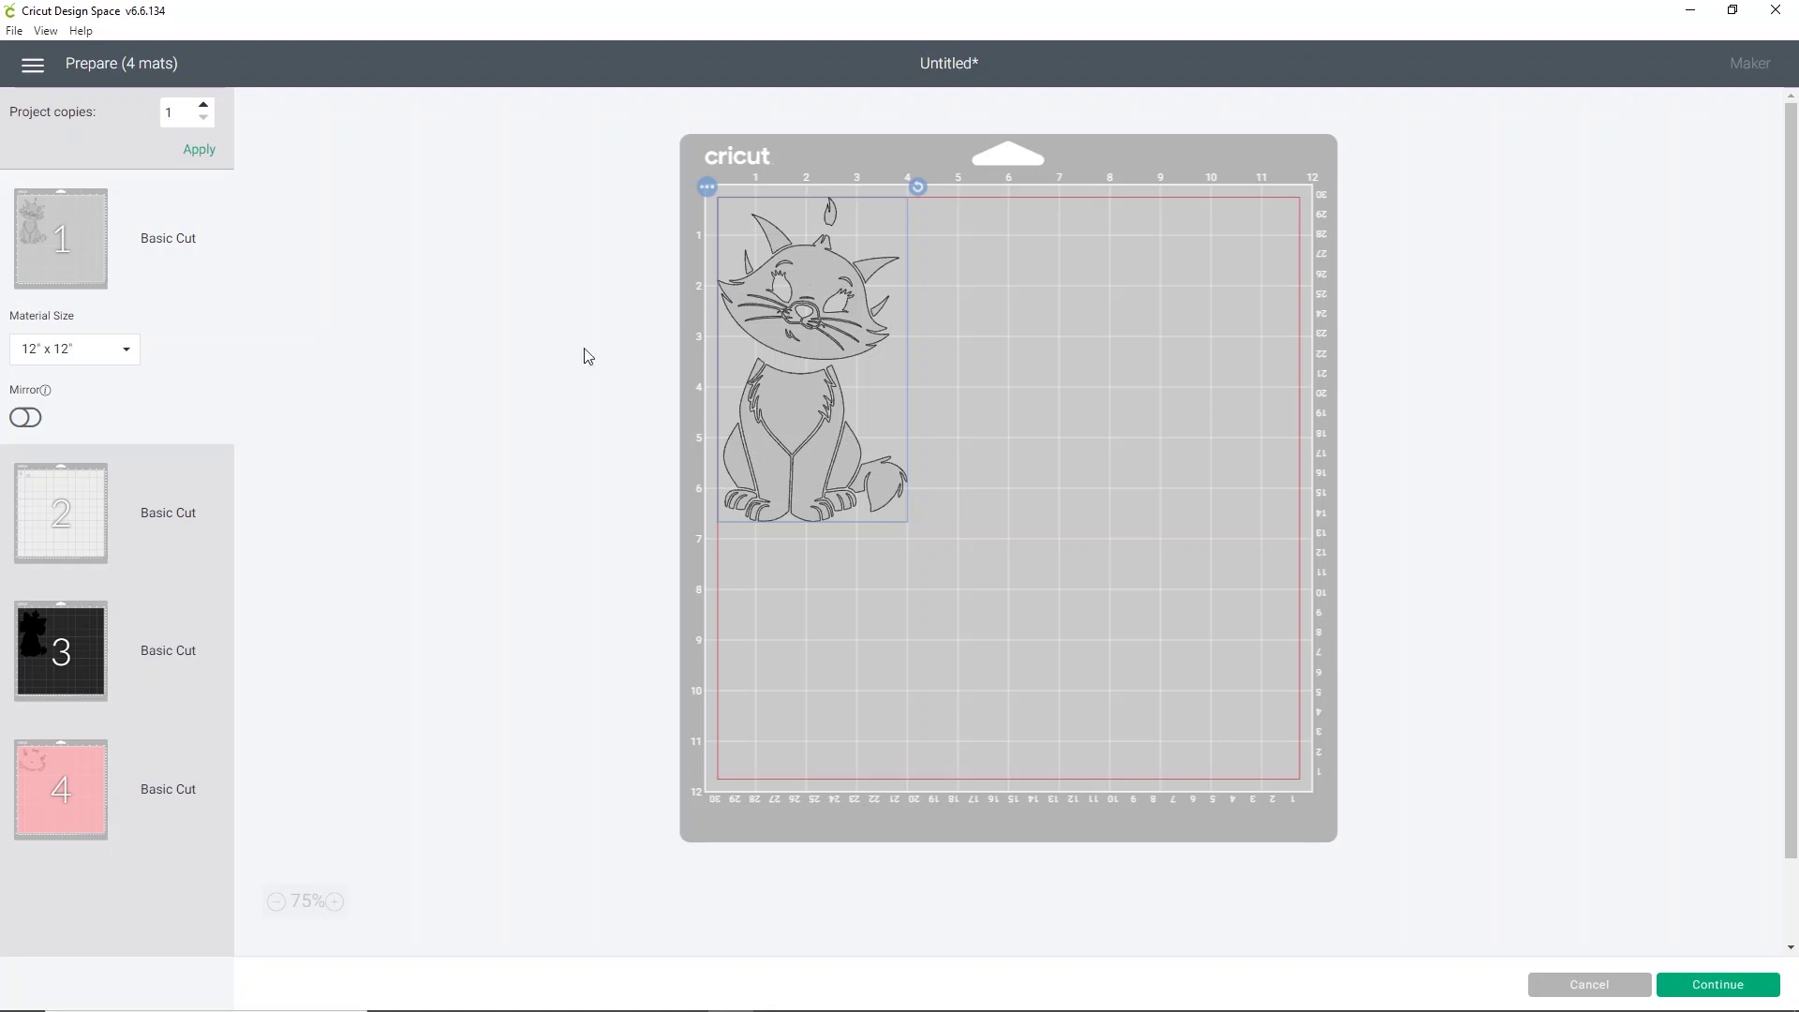
{"action": "left_click", "coordinate": [75, 515]}
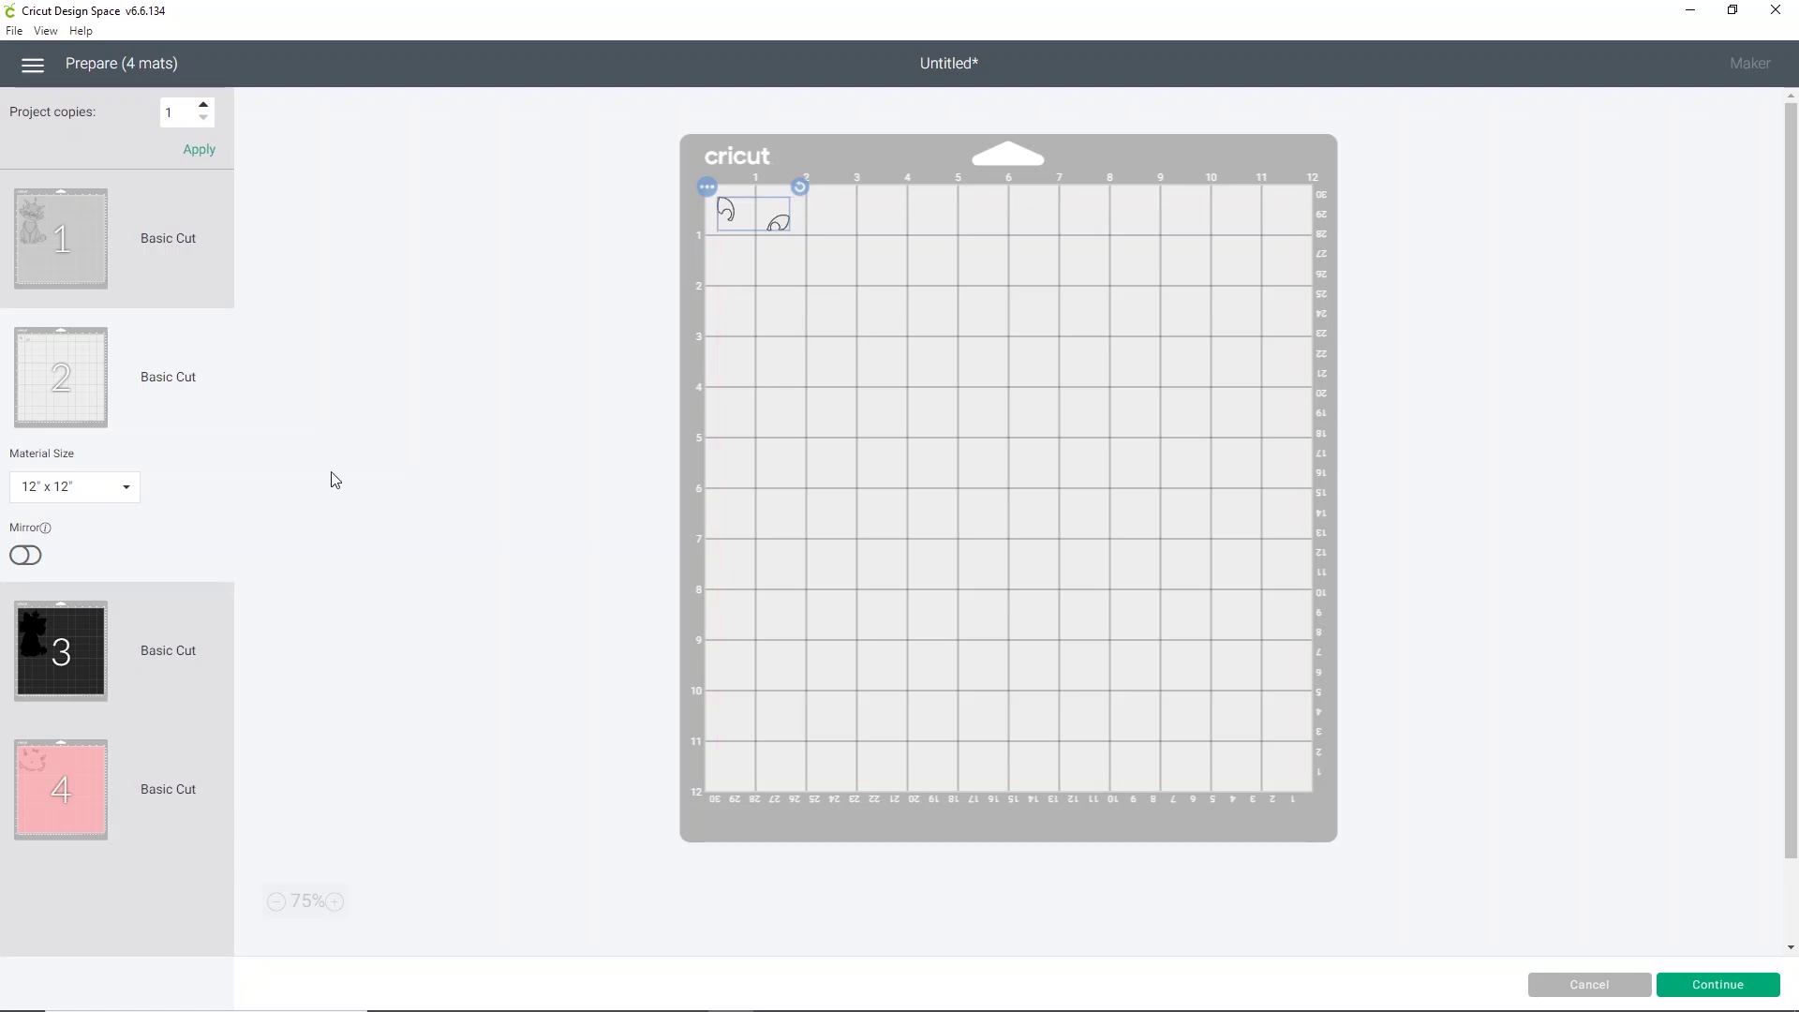
{"action": "left_click", "coordinate": [97, 647]}
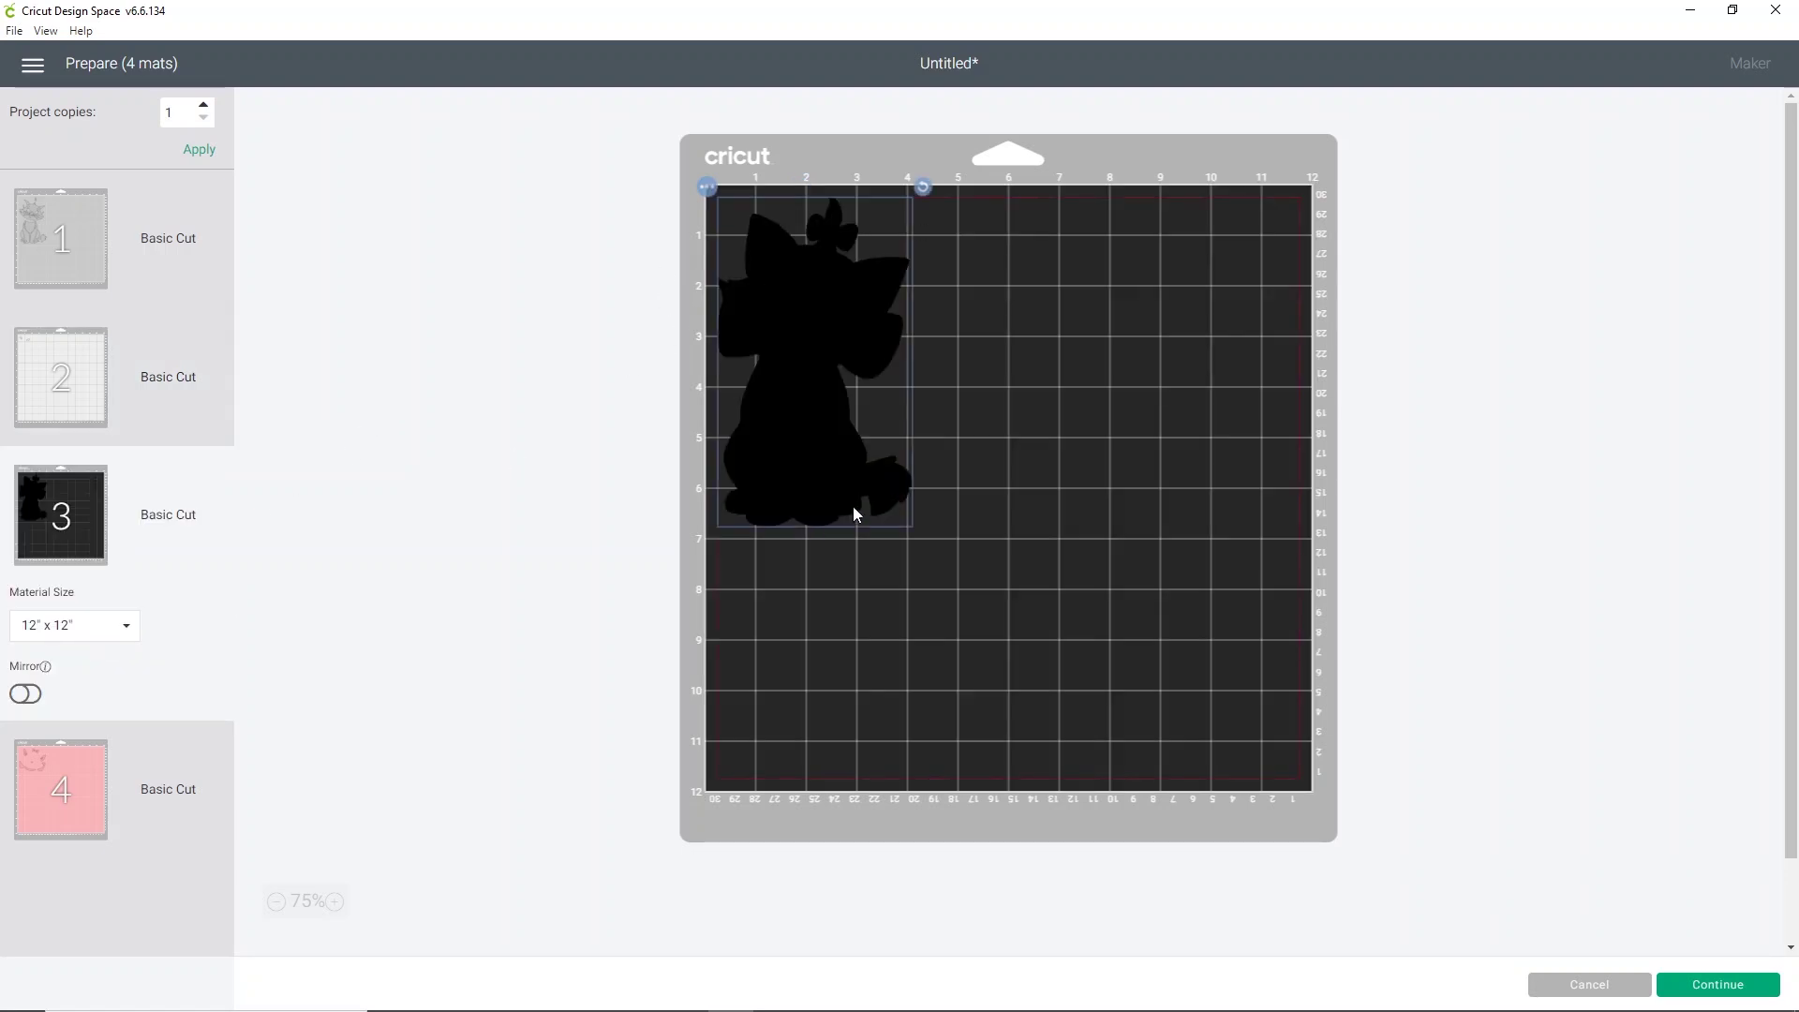
{"action": "left_click", "coordinate": [73, 740]}
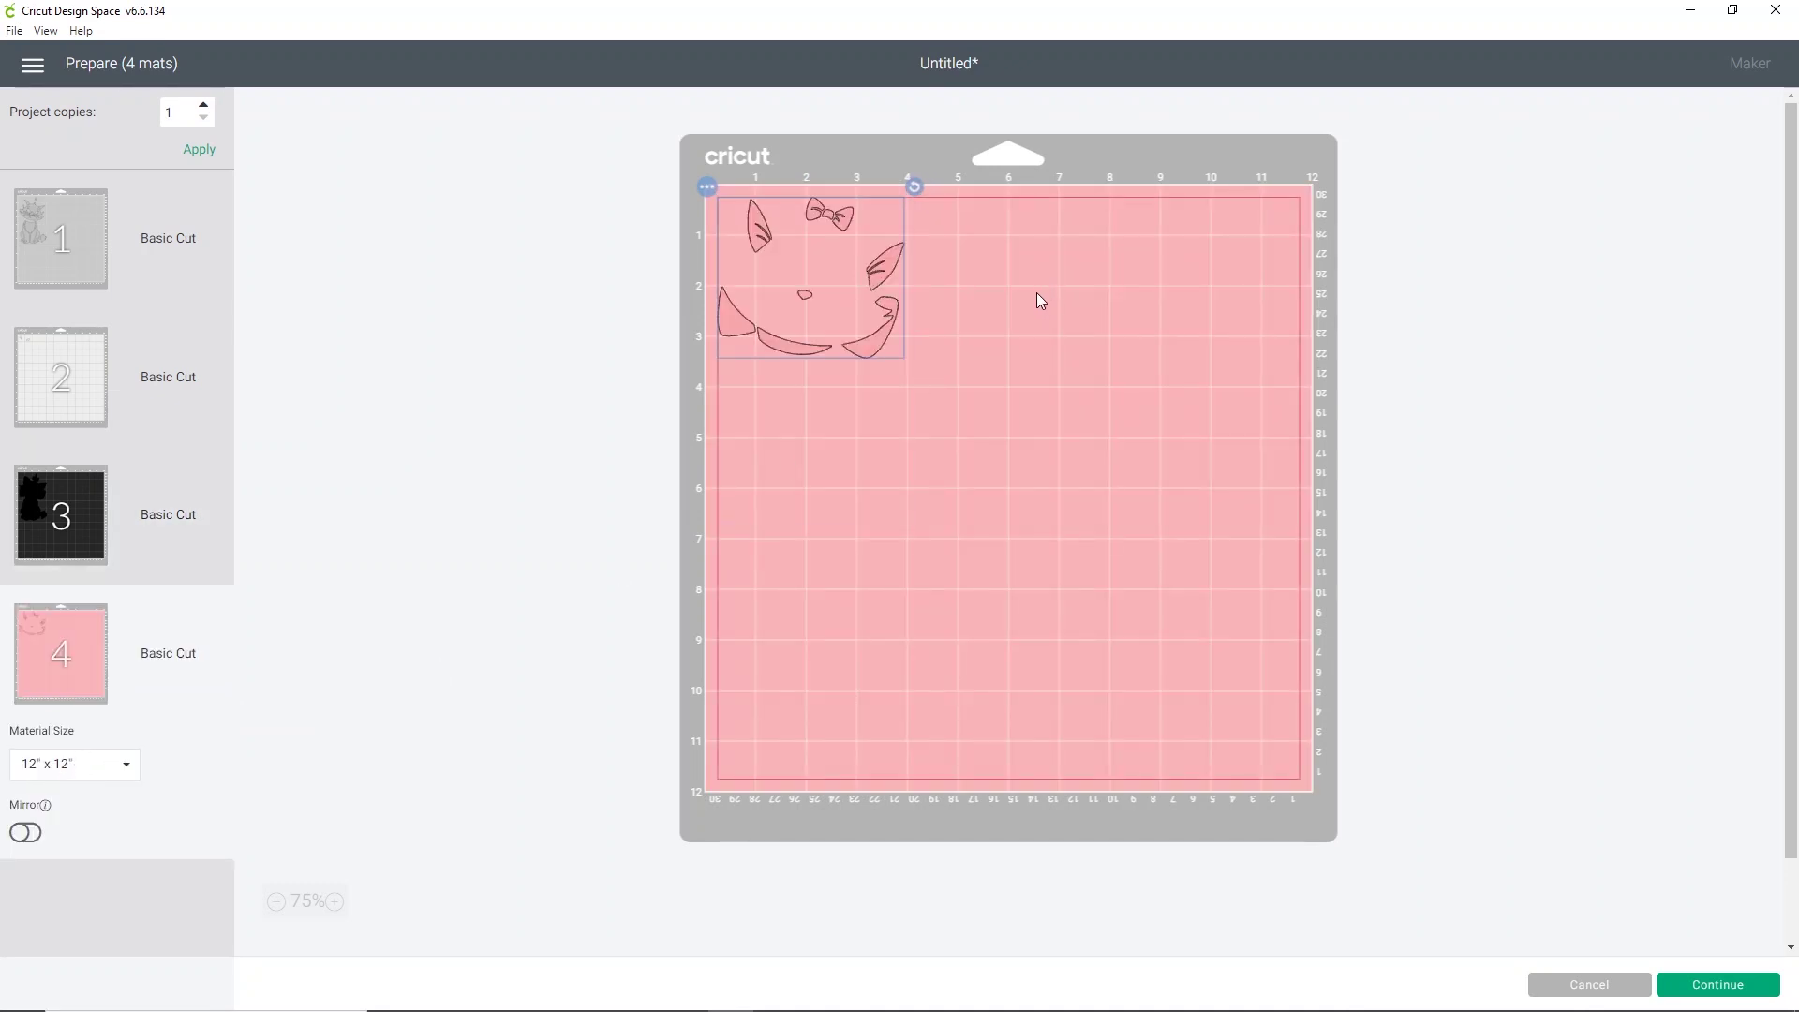
{"action": "left_click", "coordinate": [1574, 984]}
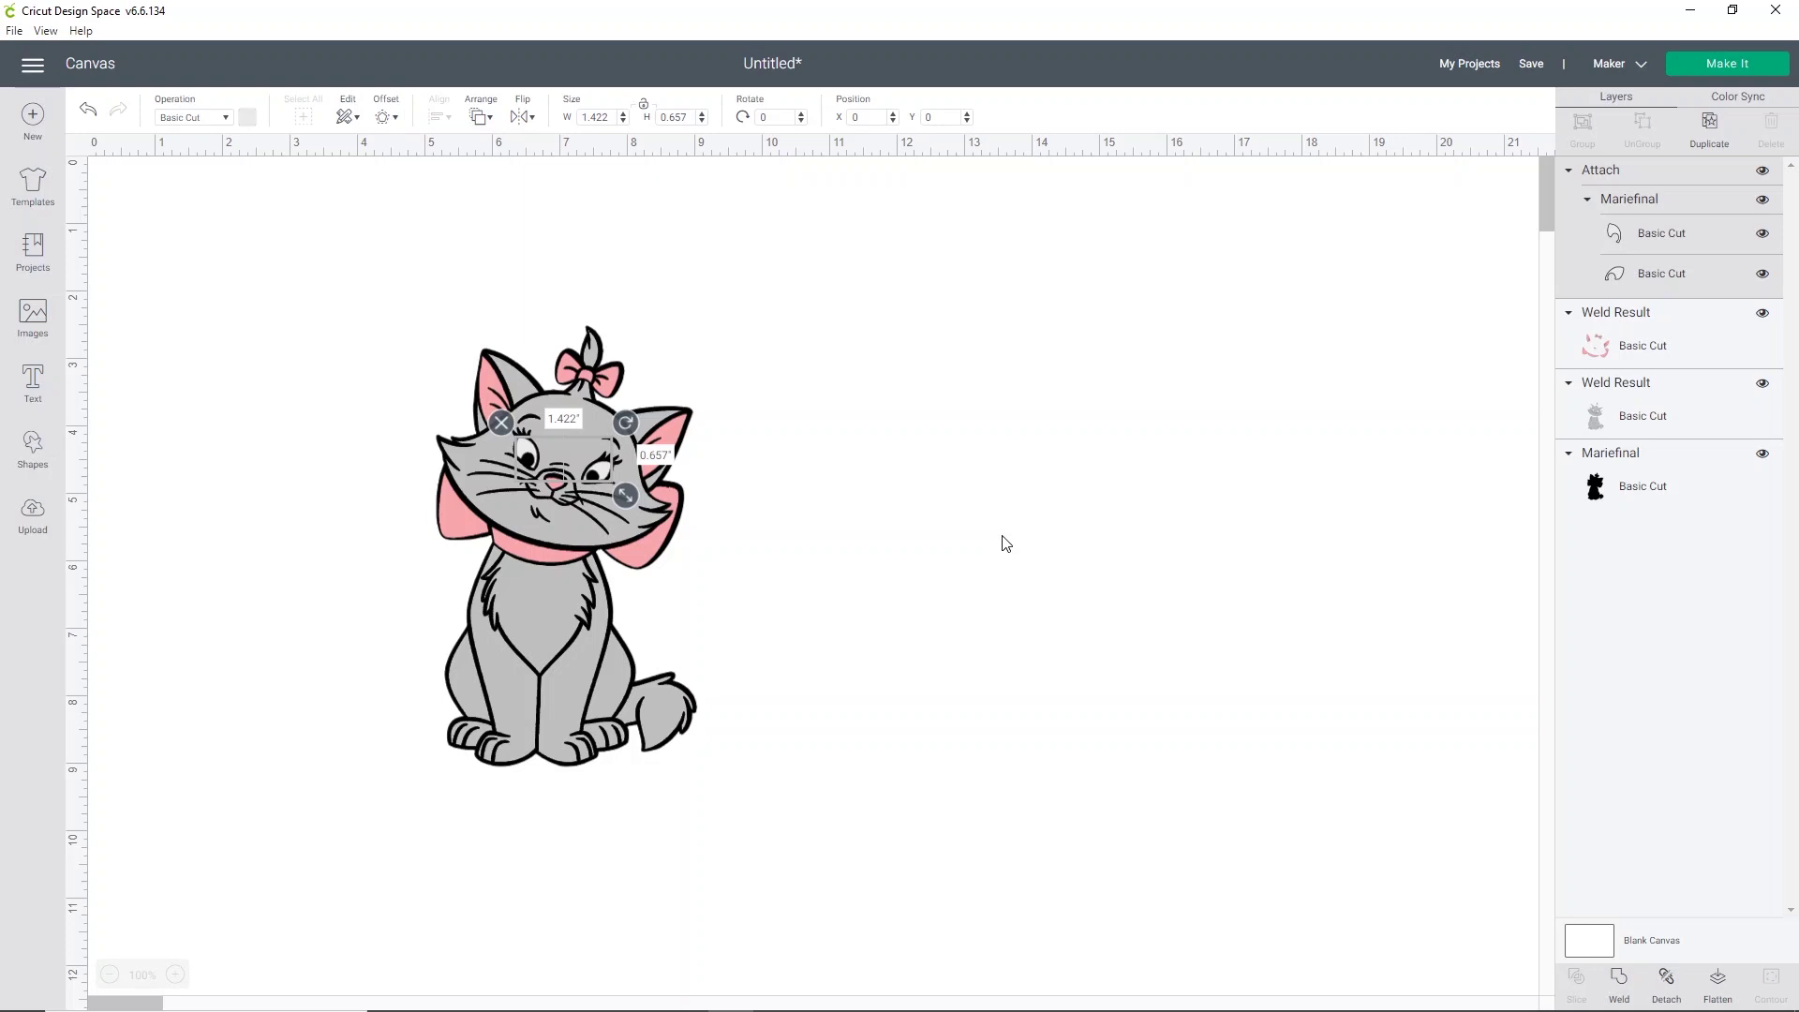
- Switch to Silhouette Studio with the original cat design open
{"action": "mouse_move", "coordinate": [862, 1007]}
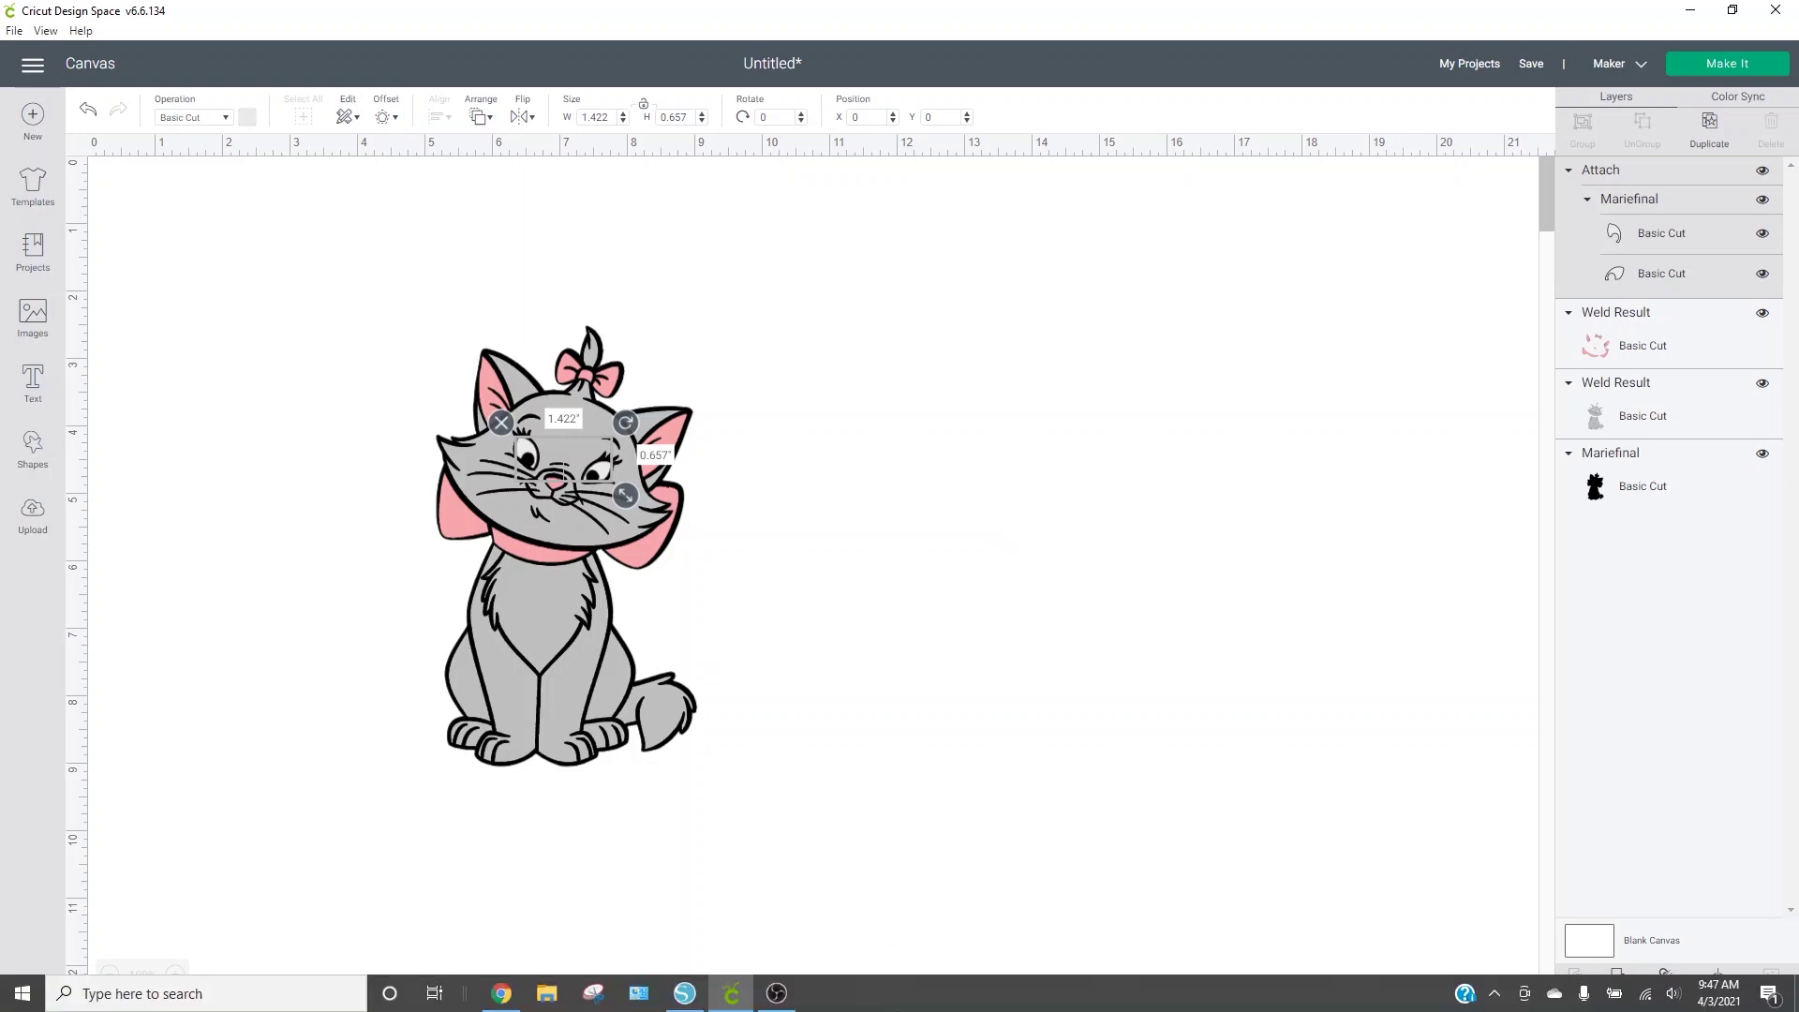
{"action": "left_click", "coordinate": [685, 998]}
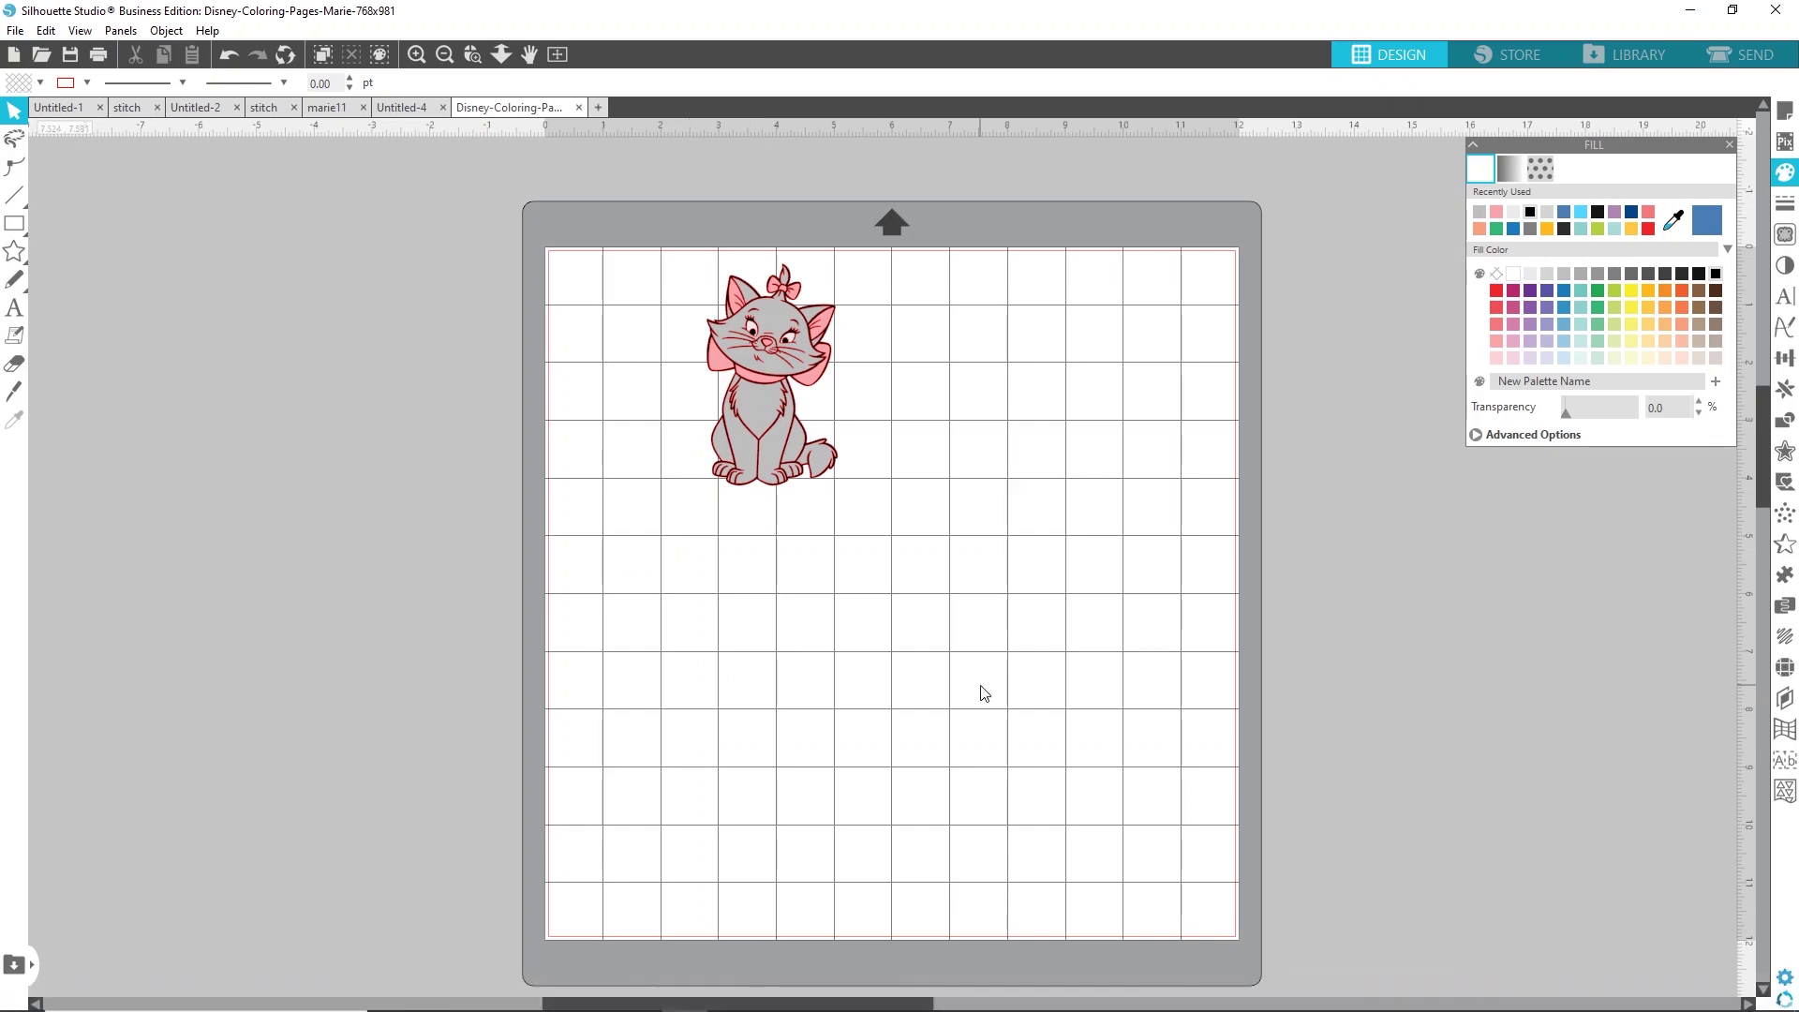